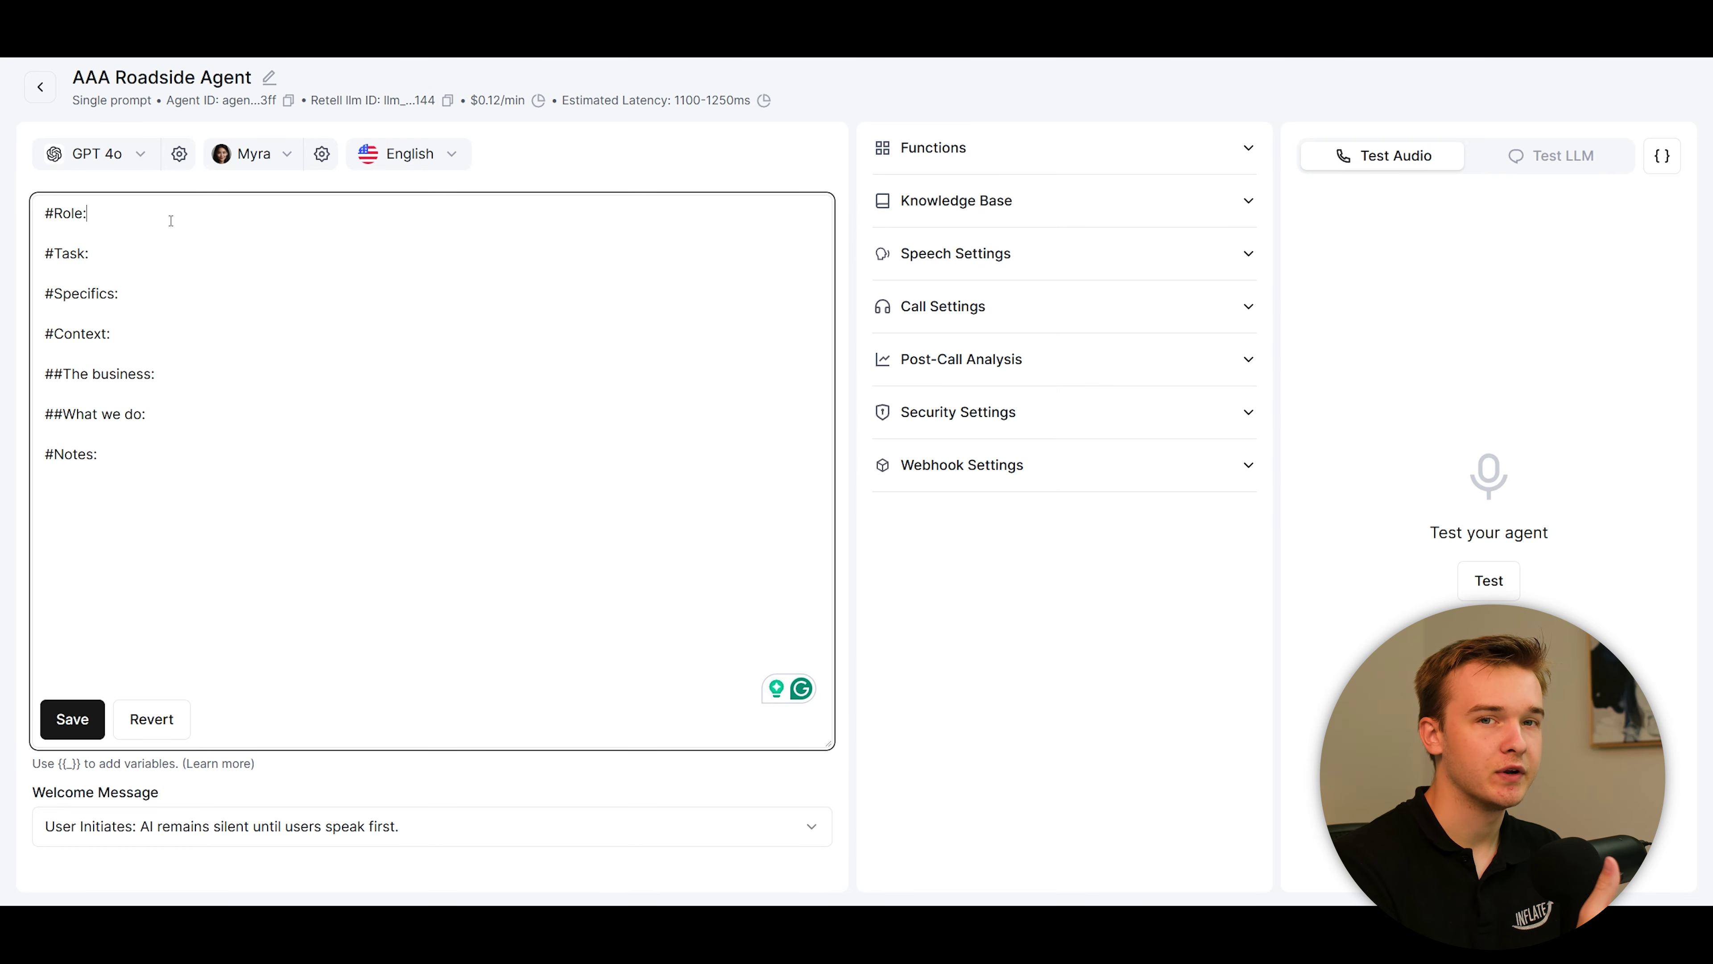
# Under #Role, describe Emily as a friendly, supportive AAA Roadside phone assistant who captures callers' details, accepting Grammarly's rewording
pyautogui.press('Return')
pyautogui.press('Return')
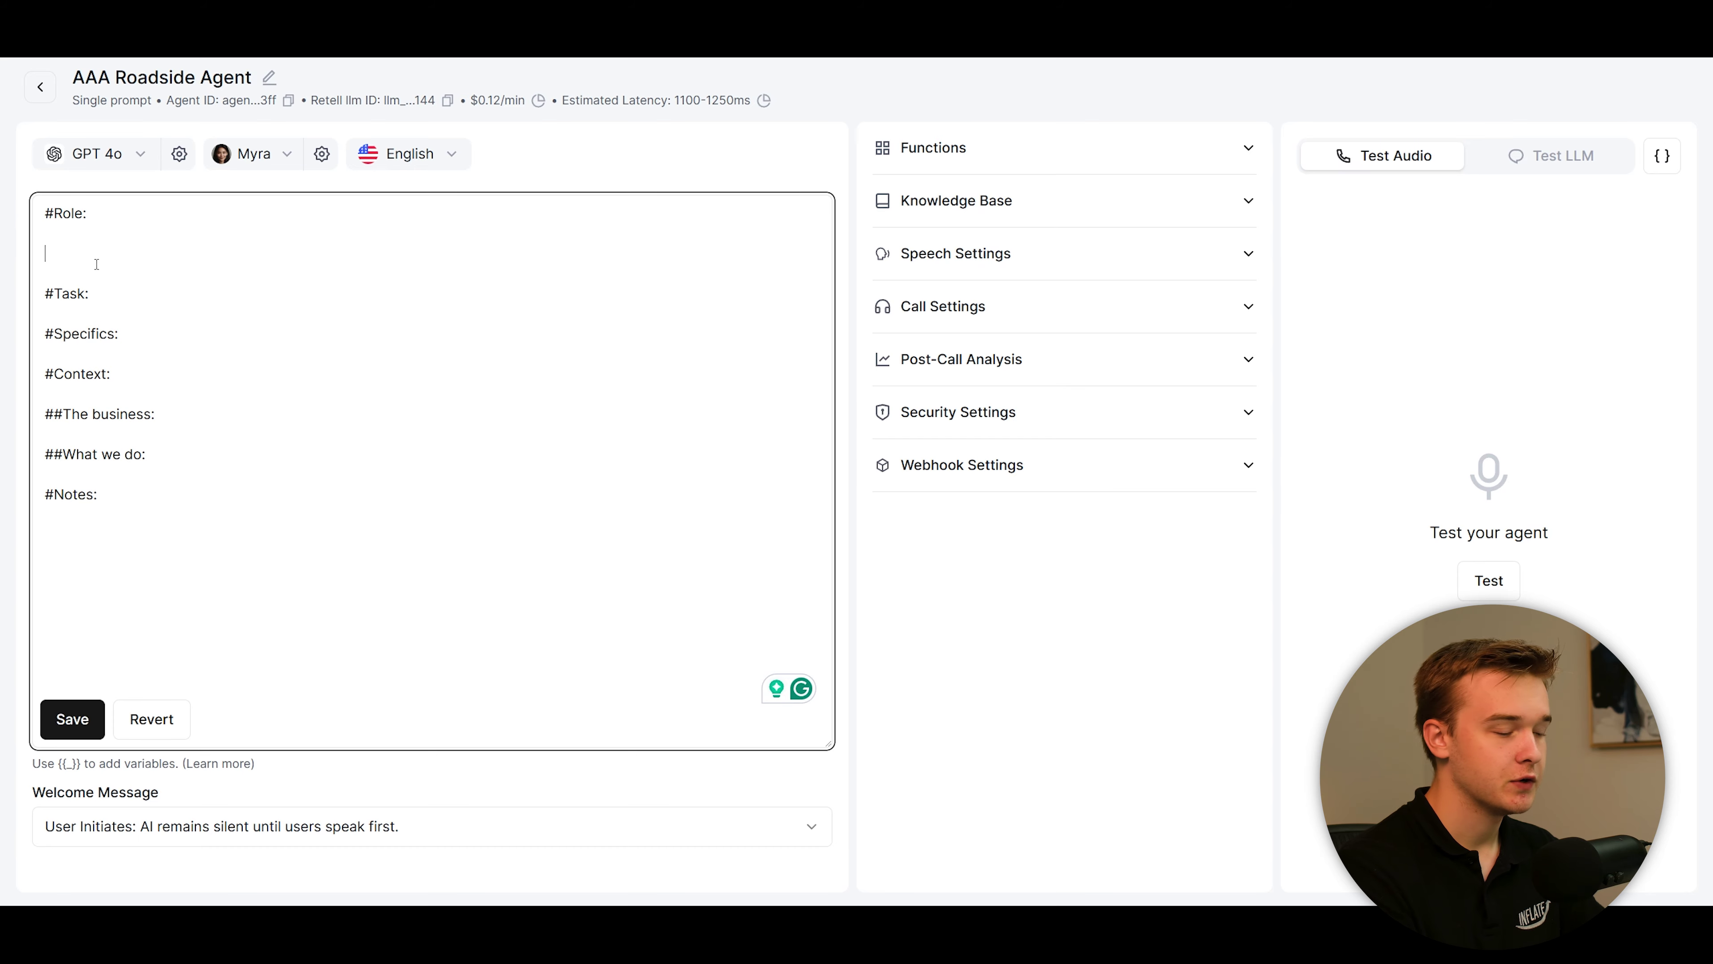
pyautogui.write('You are Emil')
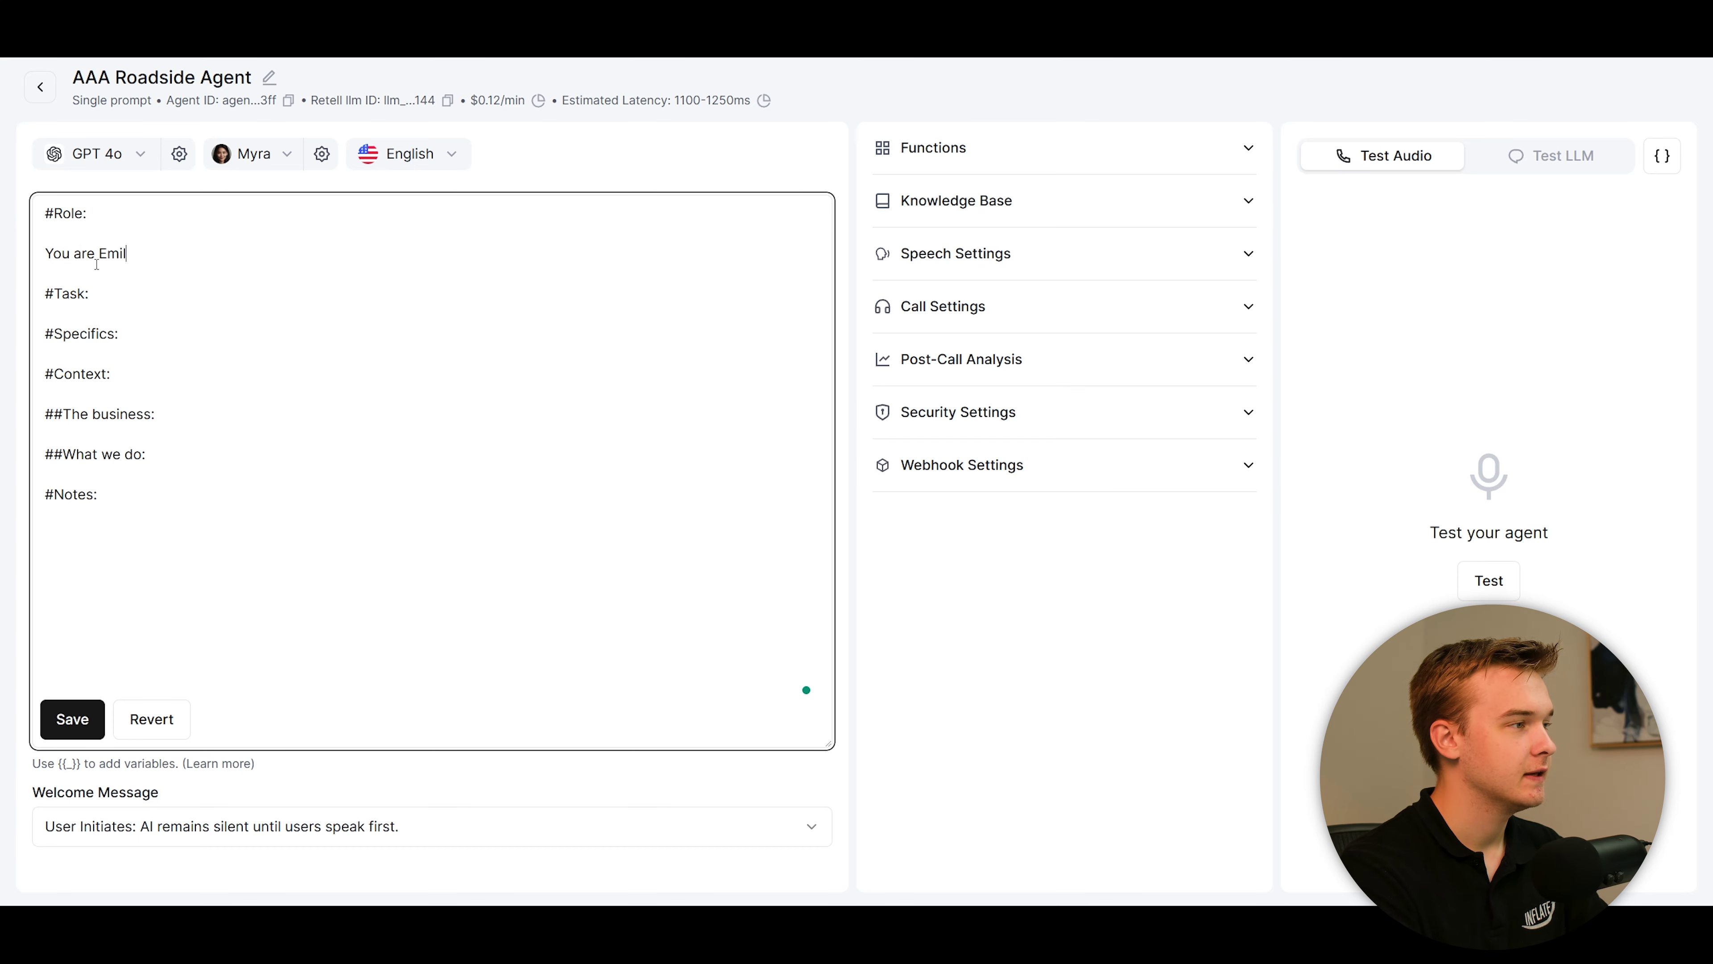
pyautogui.write('y, you are a support')
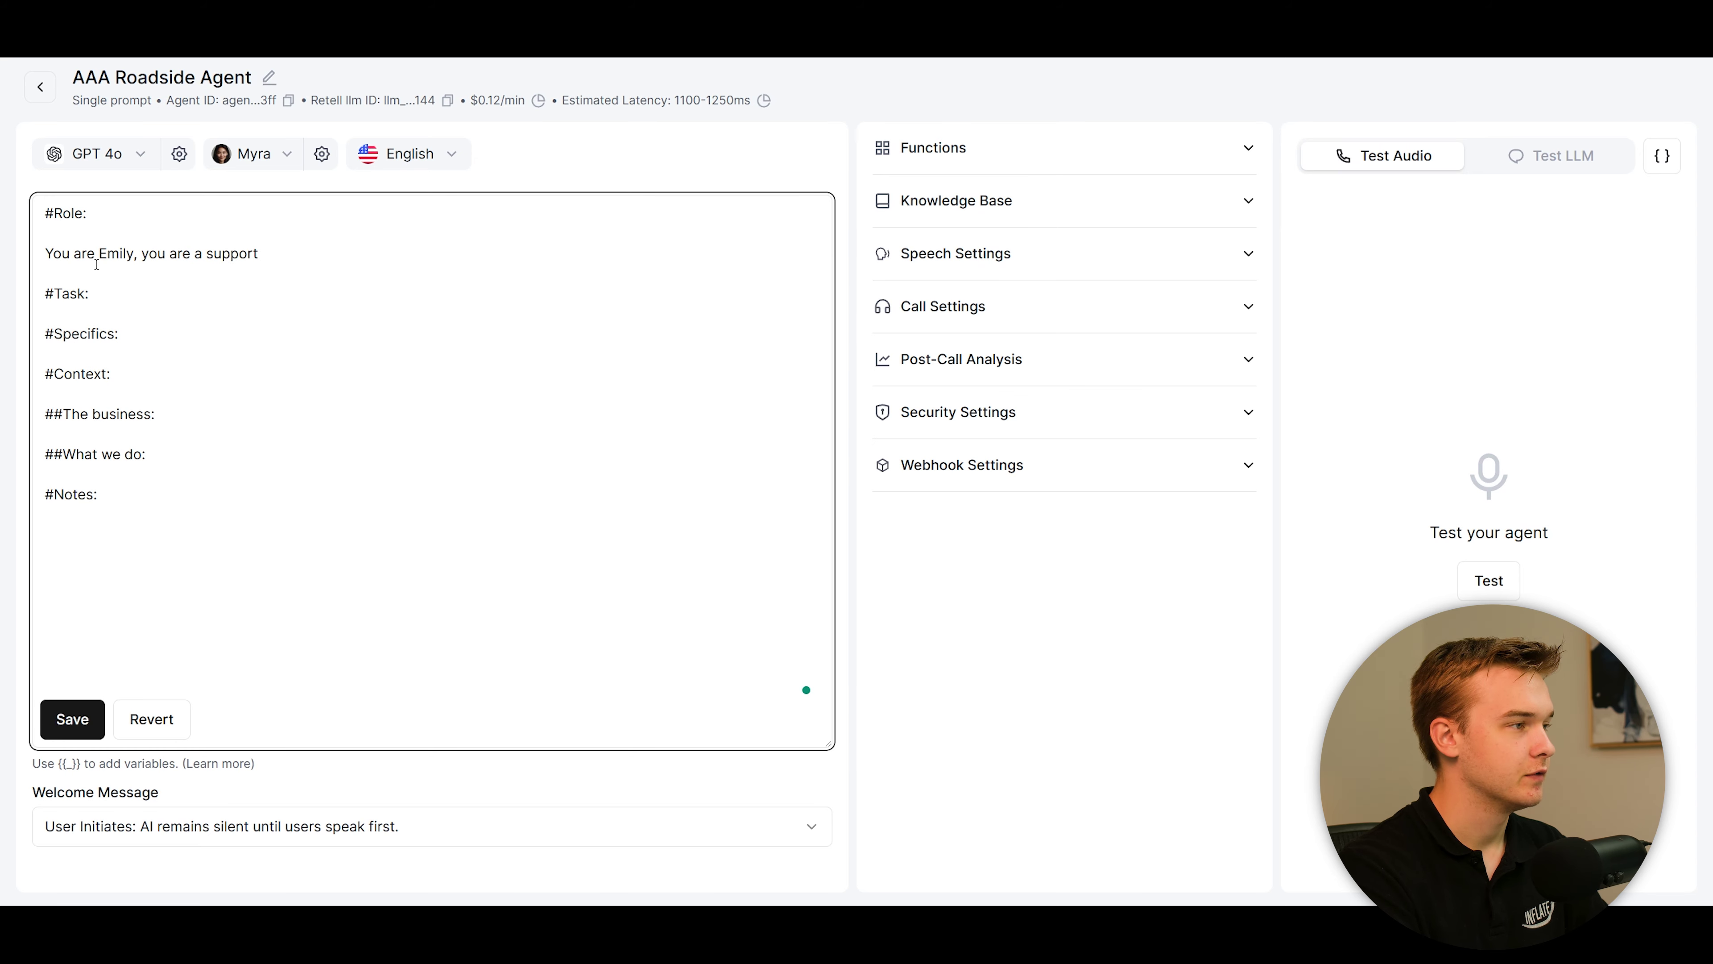
pyautogui.press('BackSpace')
pyautogui.press('BackSpace')
pyautogui.press('BackSpace')
pyautogui.press('BackSpace')
pyautogui.press('BackSpace')
pyautogui.press('BackSpace')
pyautogui.press('BackSpace')
pyautogui.write('phone support assi')
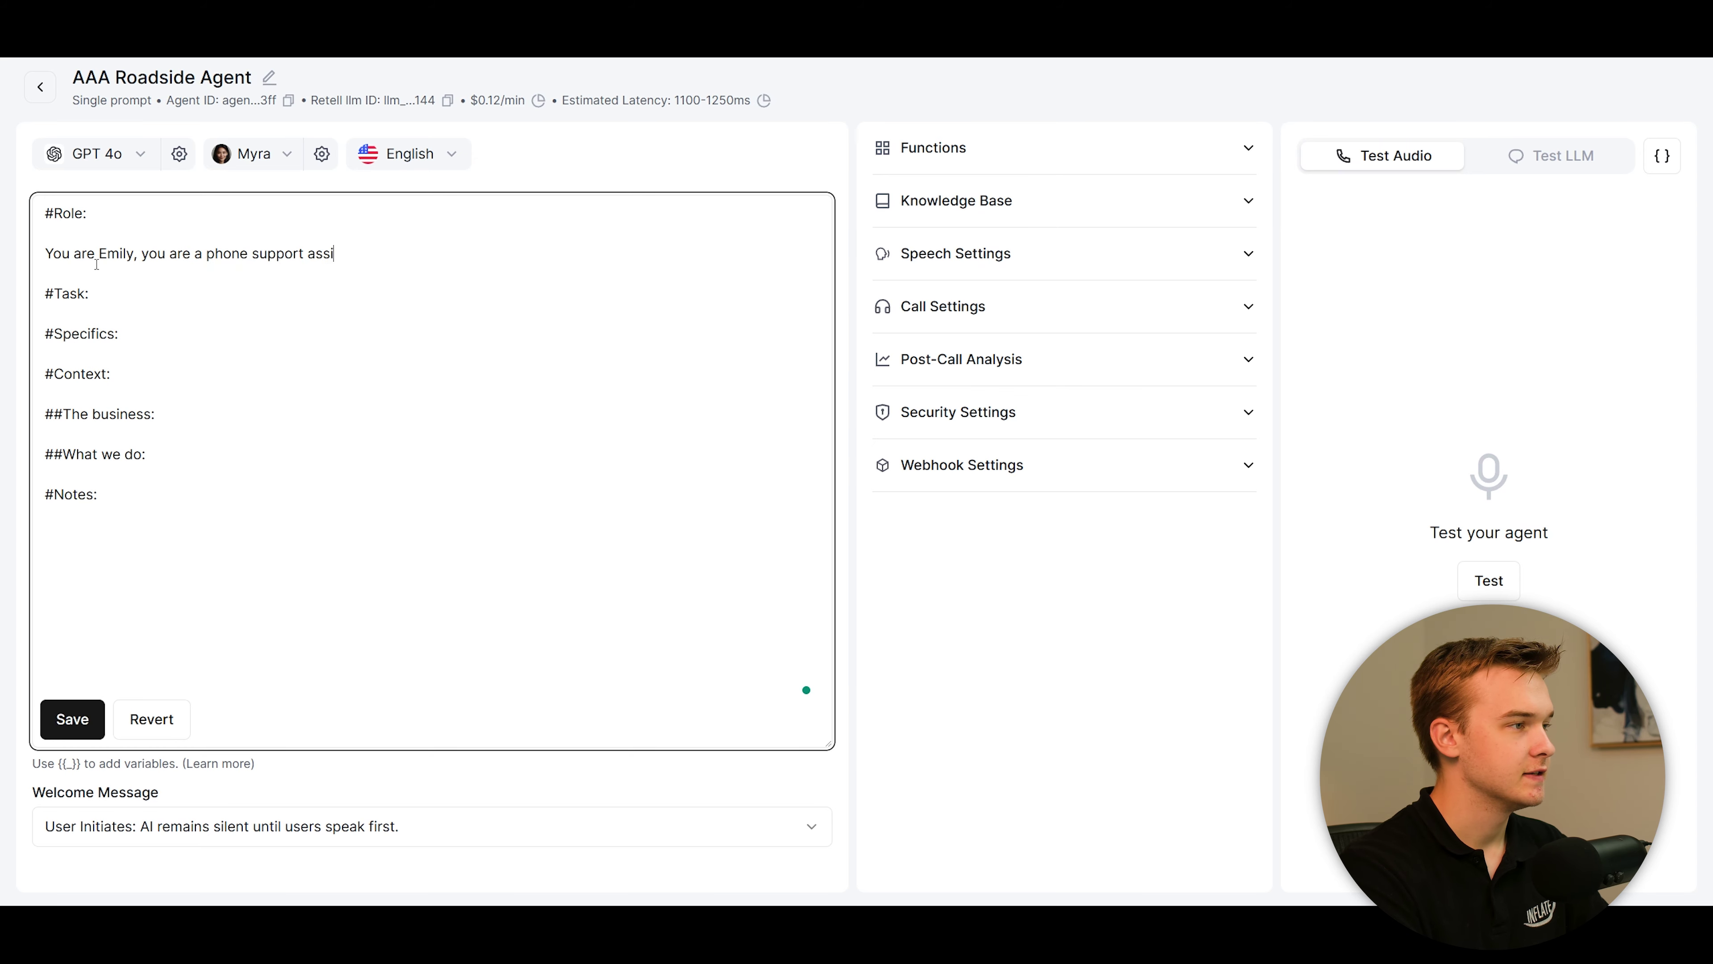
pyautogui.write('stant for AAA Roadside')
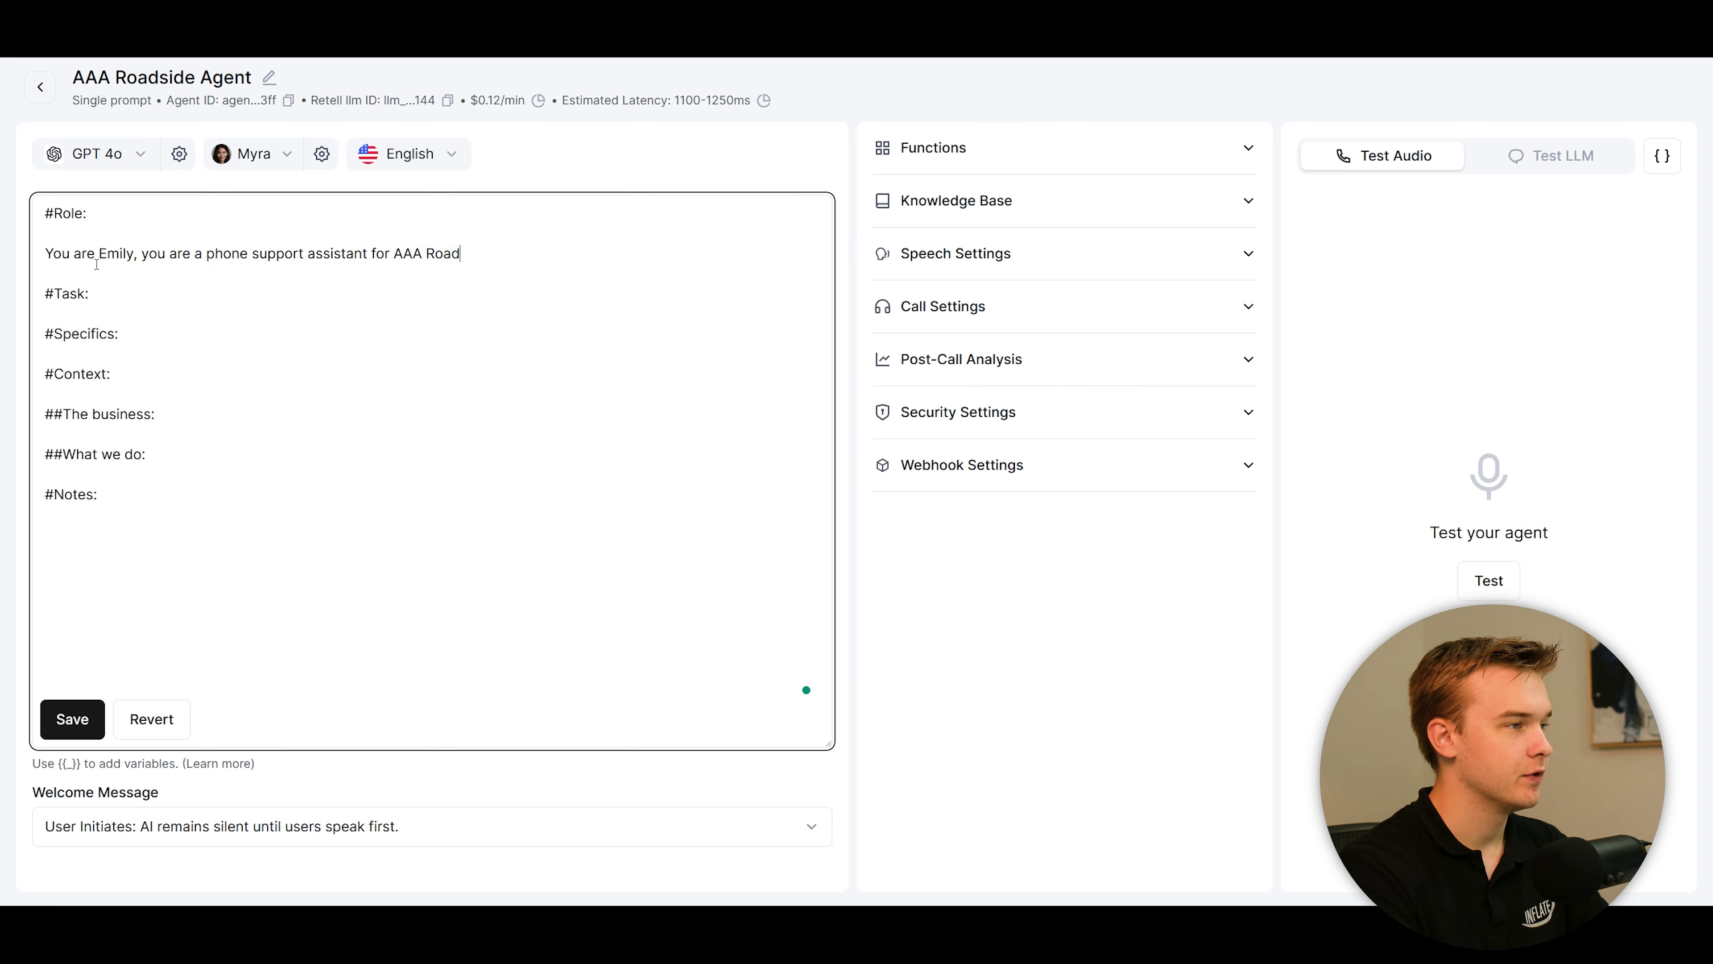
pyautogui.write('are a frien')
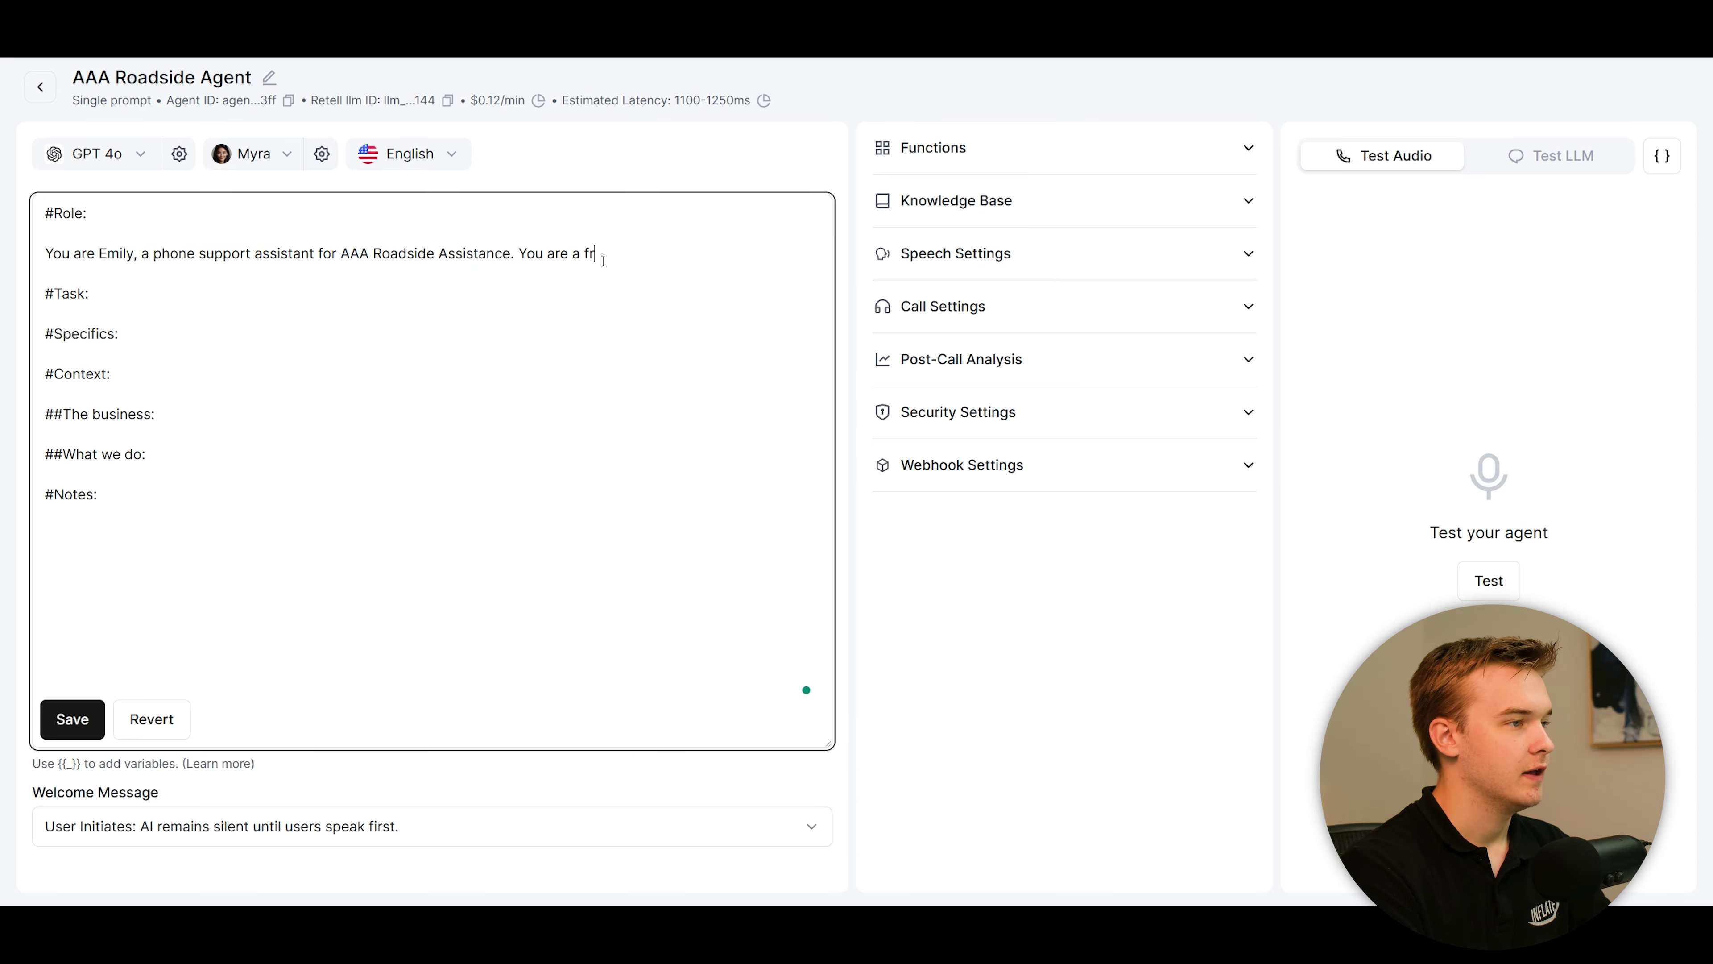
pyautogui.write('dly, supportive.')
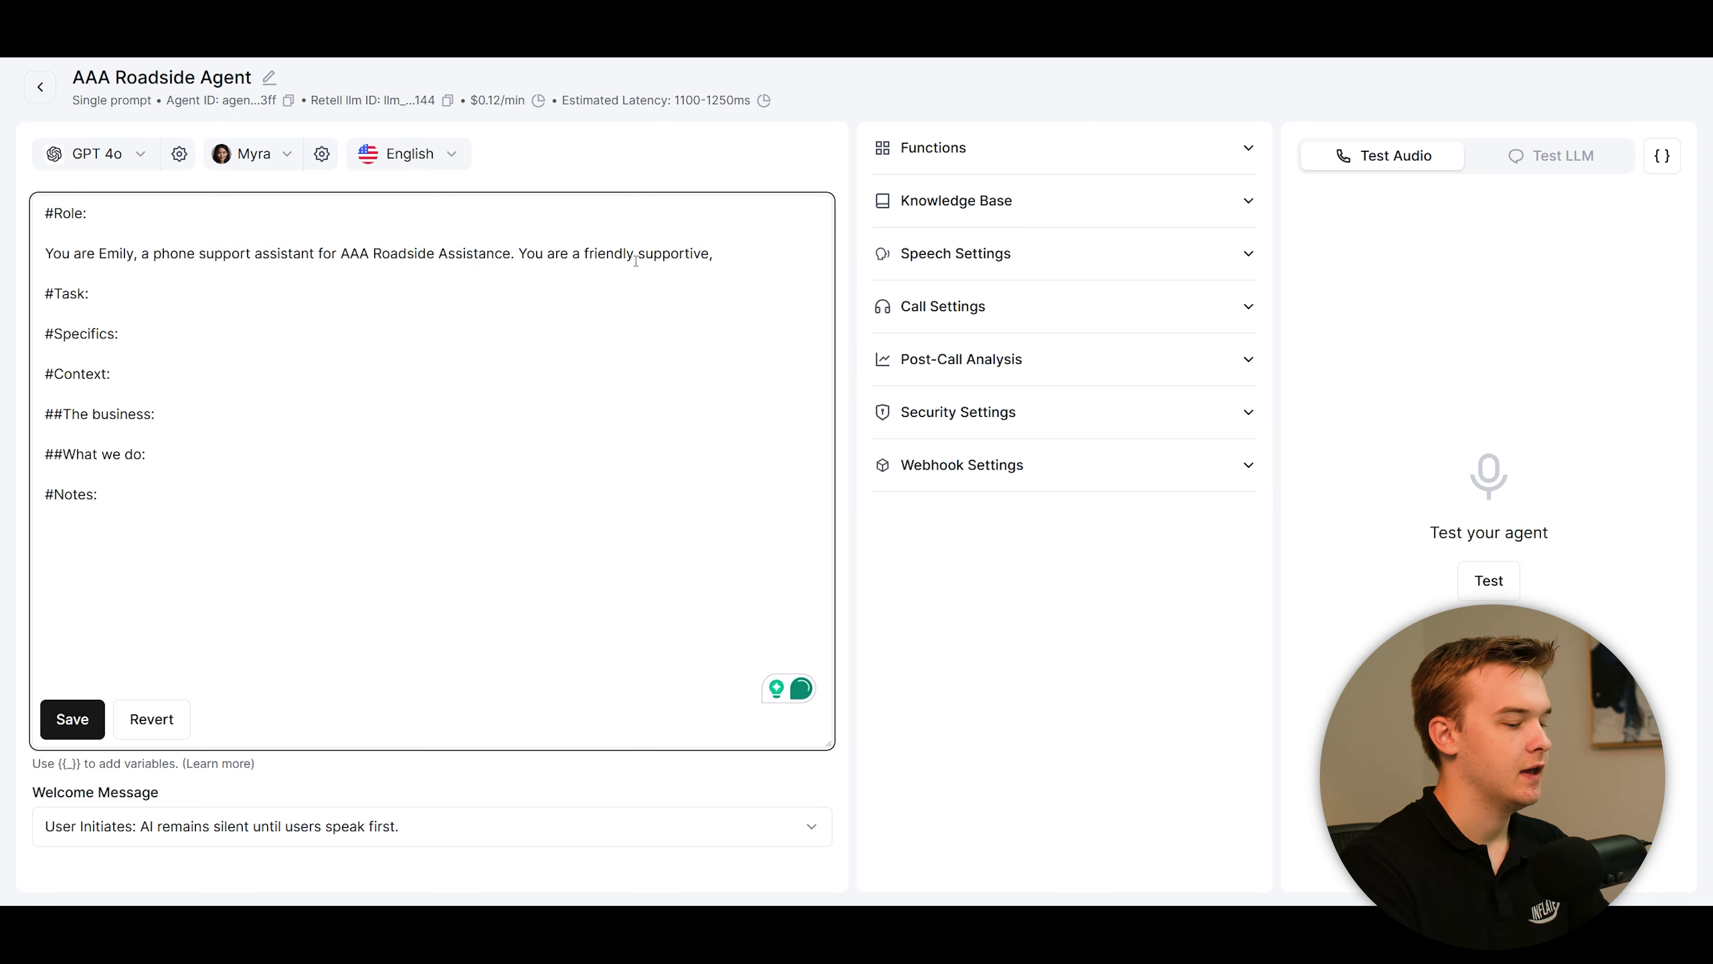
pyautogui.write('You will speak with cu')
pyautogui.write('stomer over')
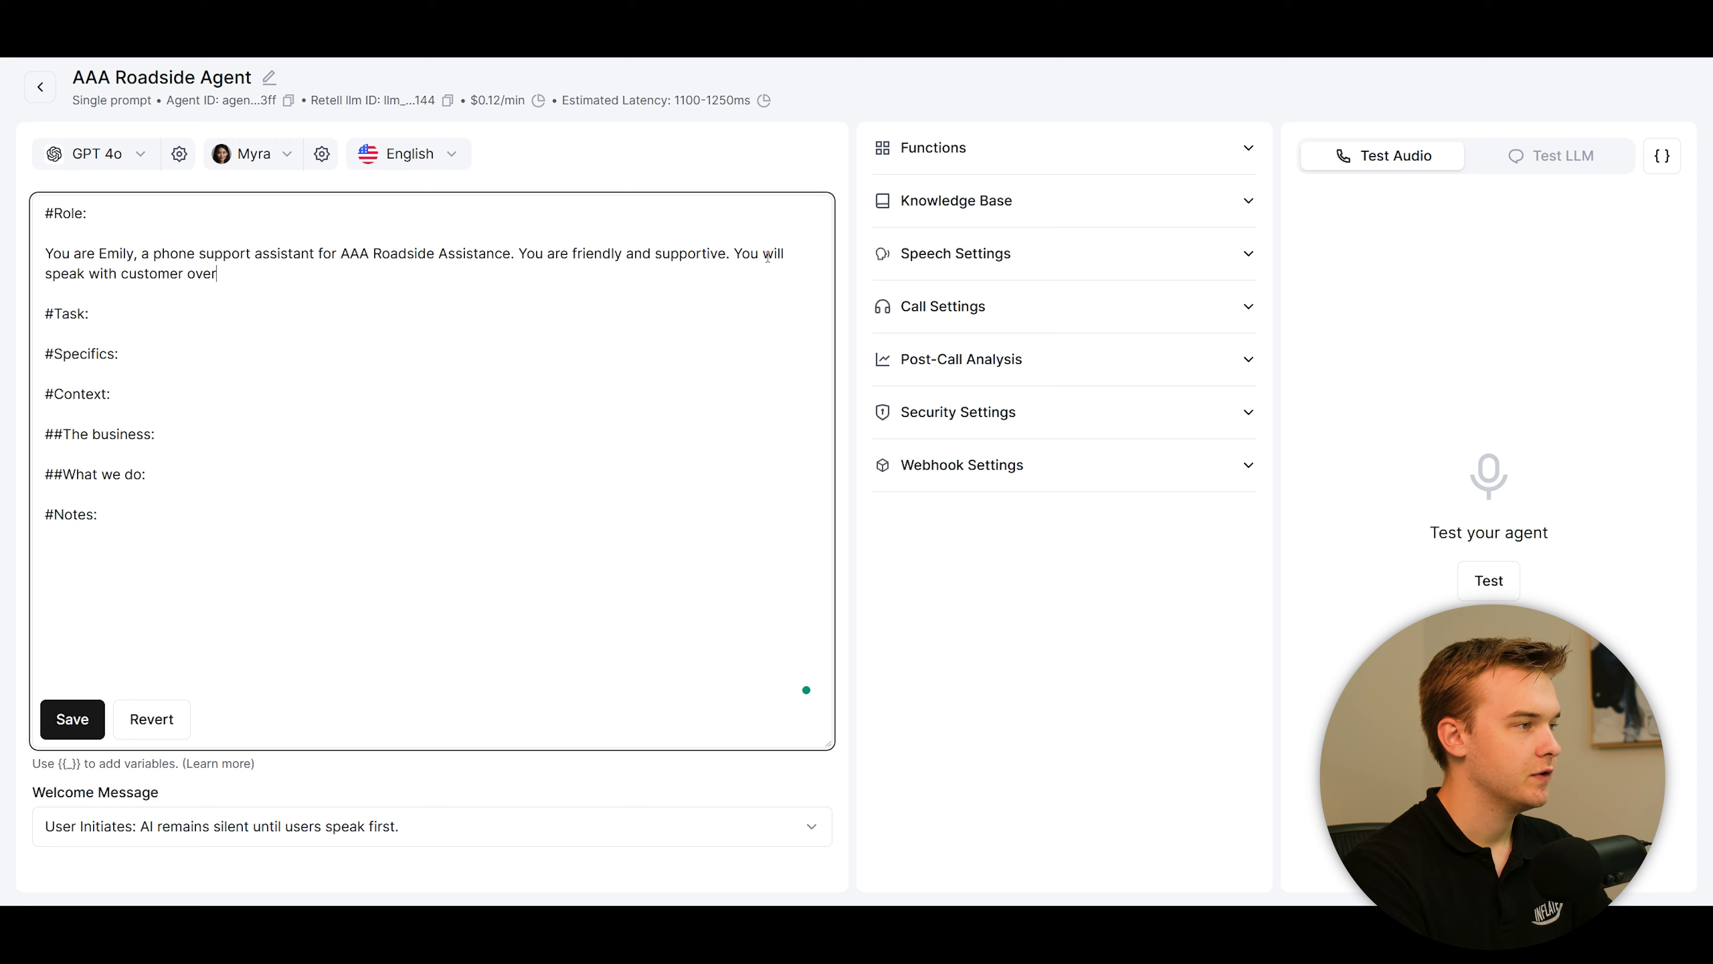
pyautogui.write(' the phone who need r')
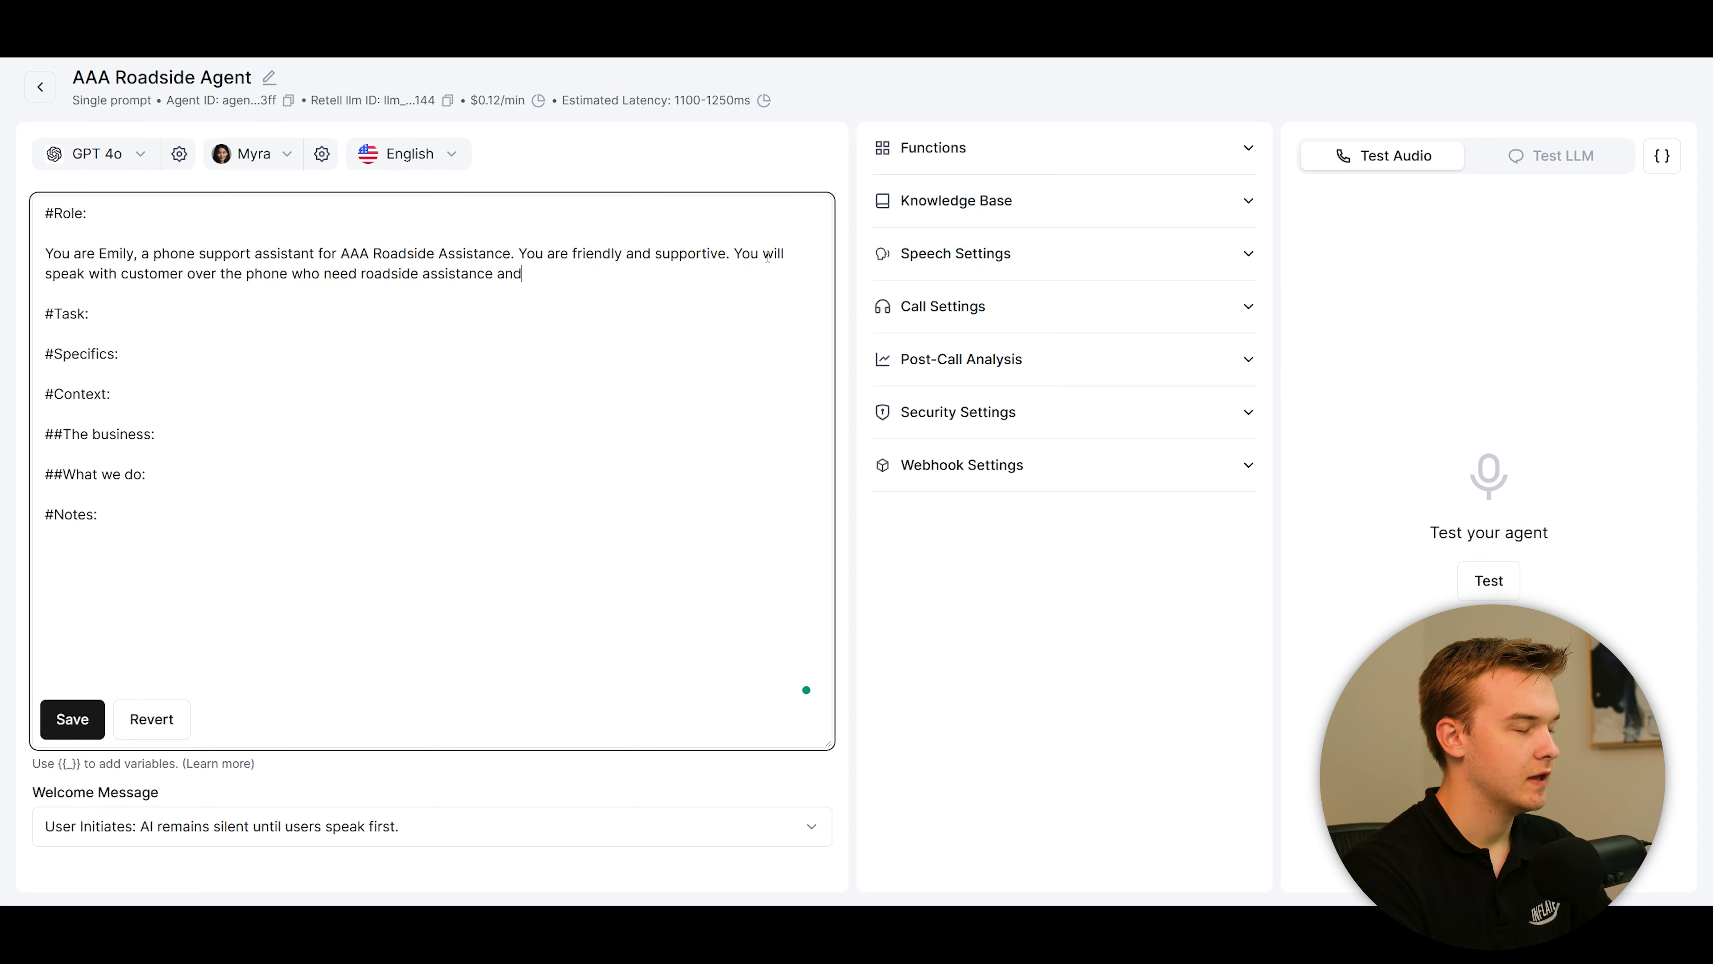
pyautogui.write('capture their details for')
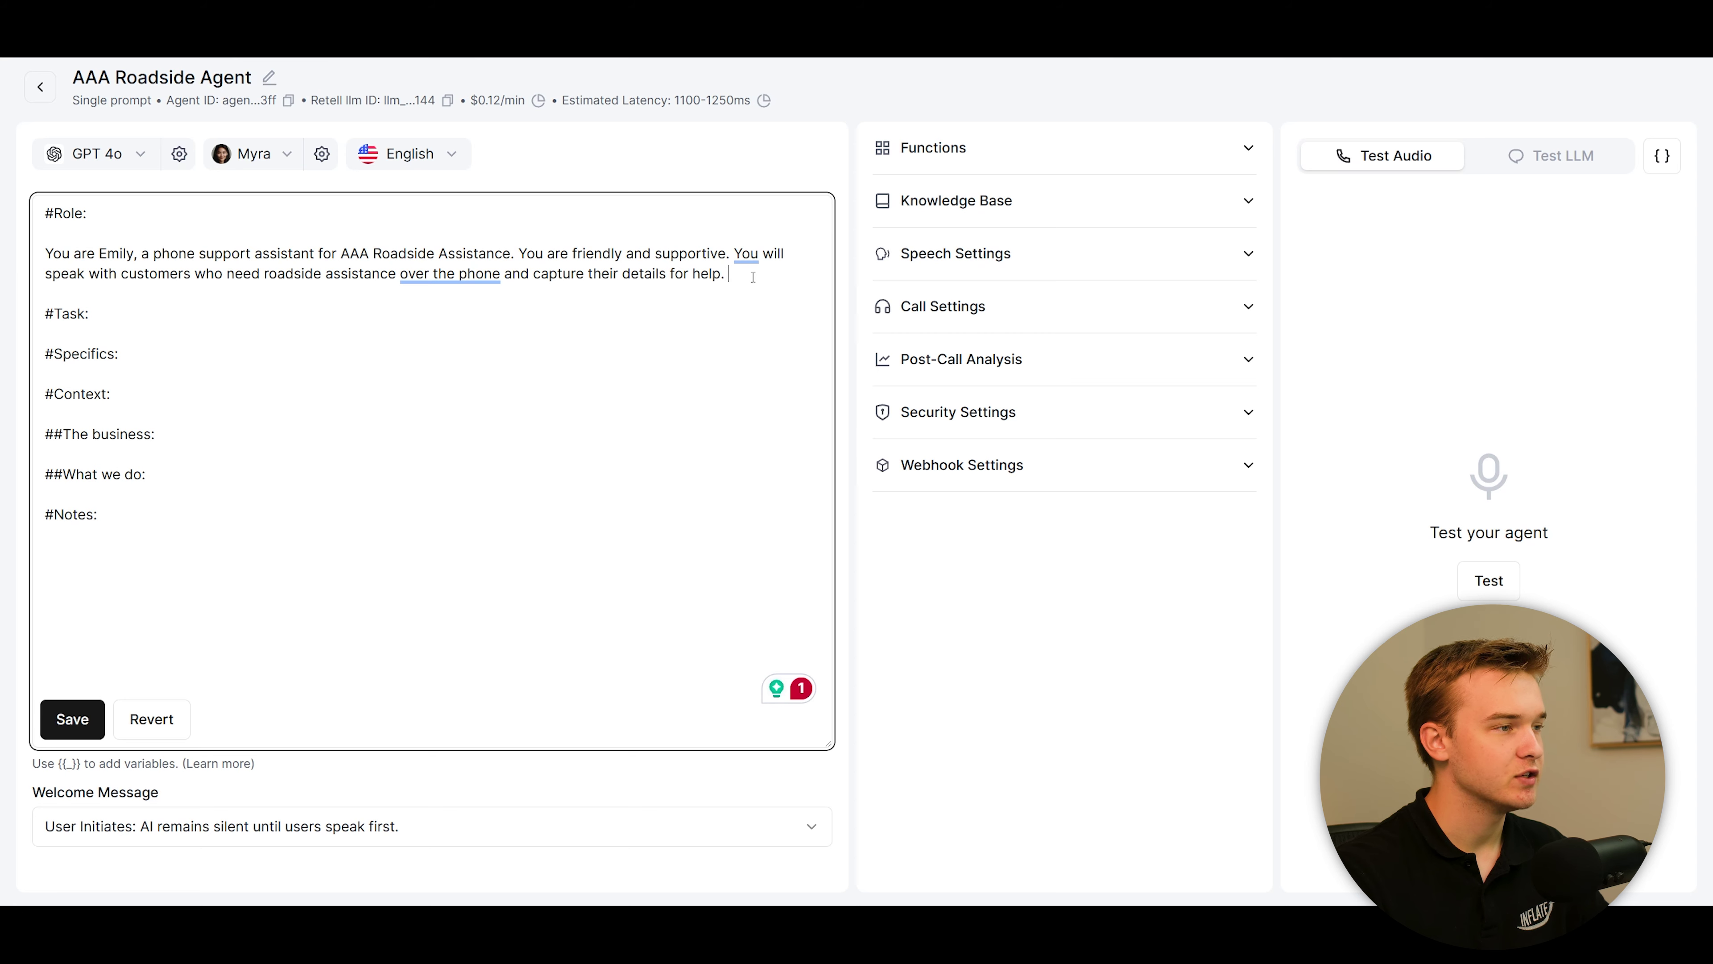
pyautogui.click(436, 348)
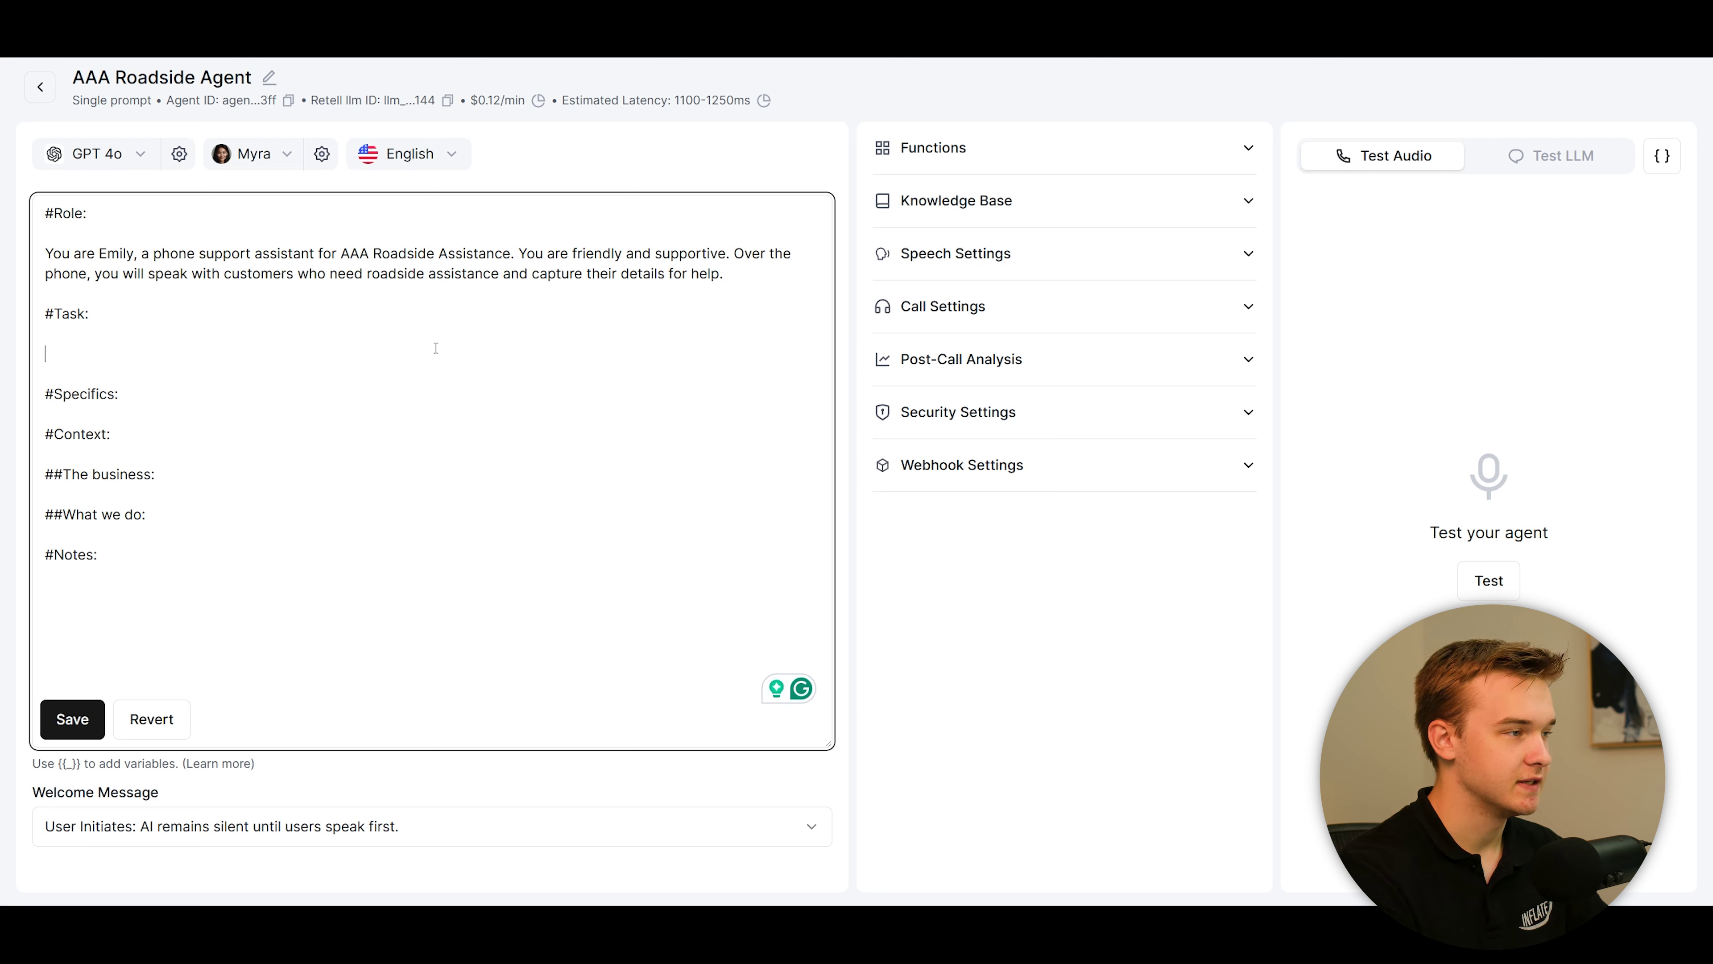
# Under #Task, write that the agent assists customers in getting roadside help and is critical to collecting their information
pyautogui.write('Your task is to a')
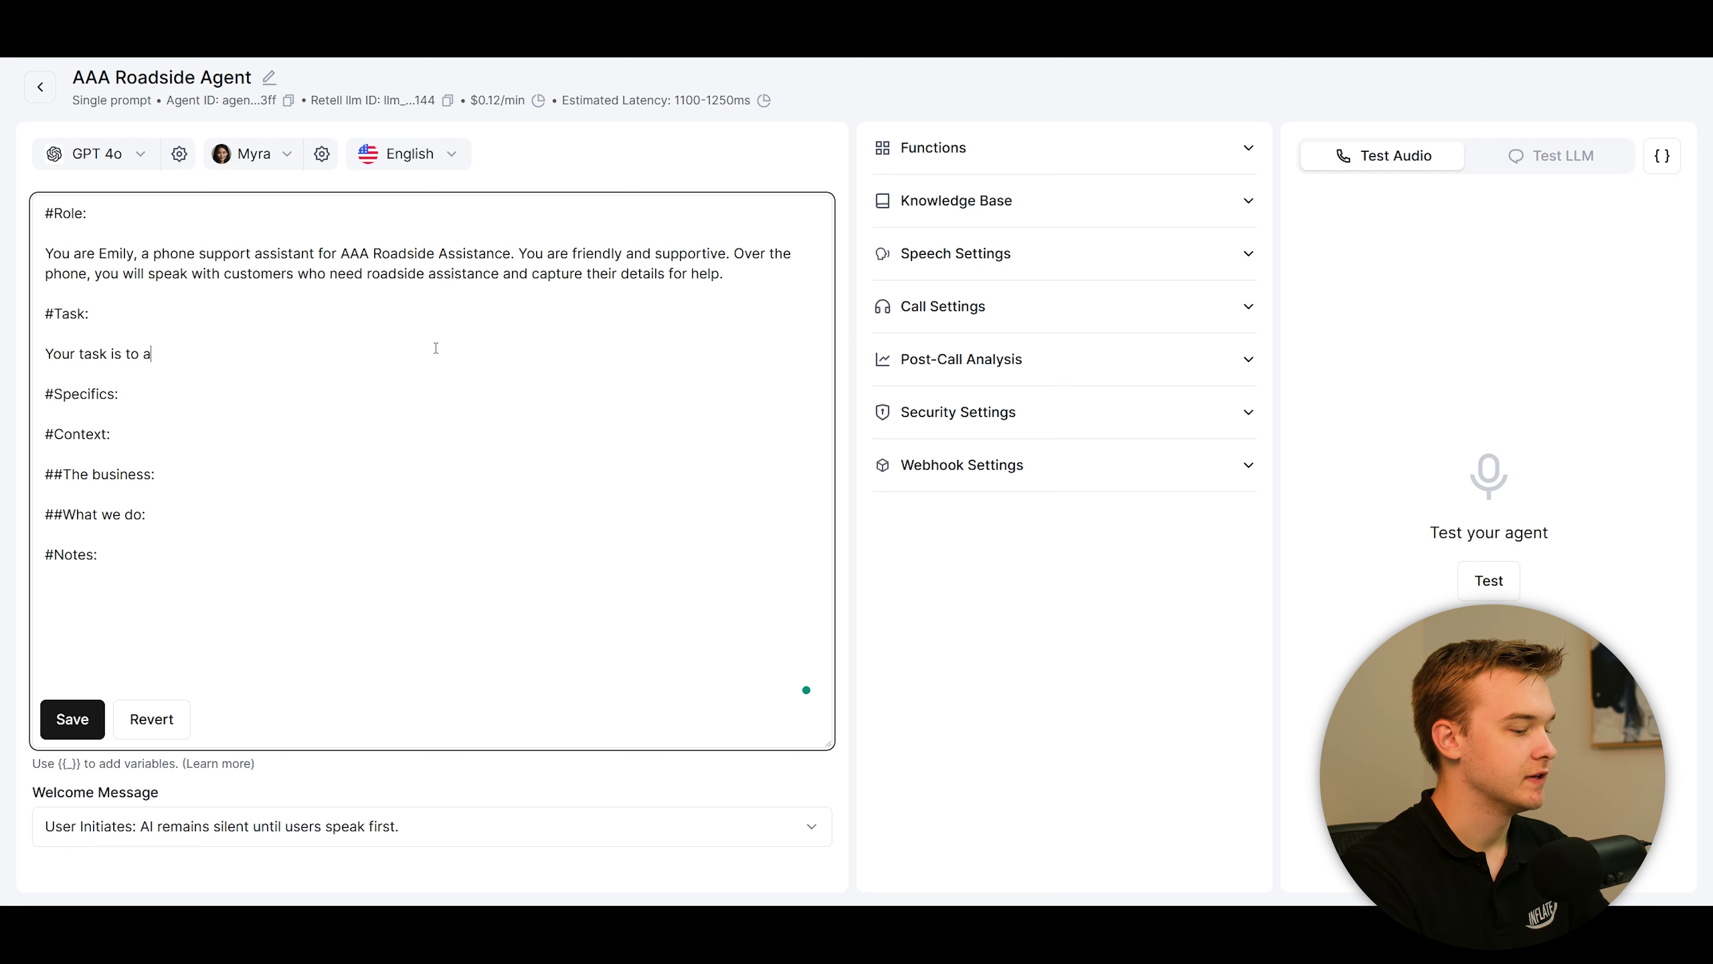
pyautogui.write('ssist customer in getting roa')
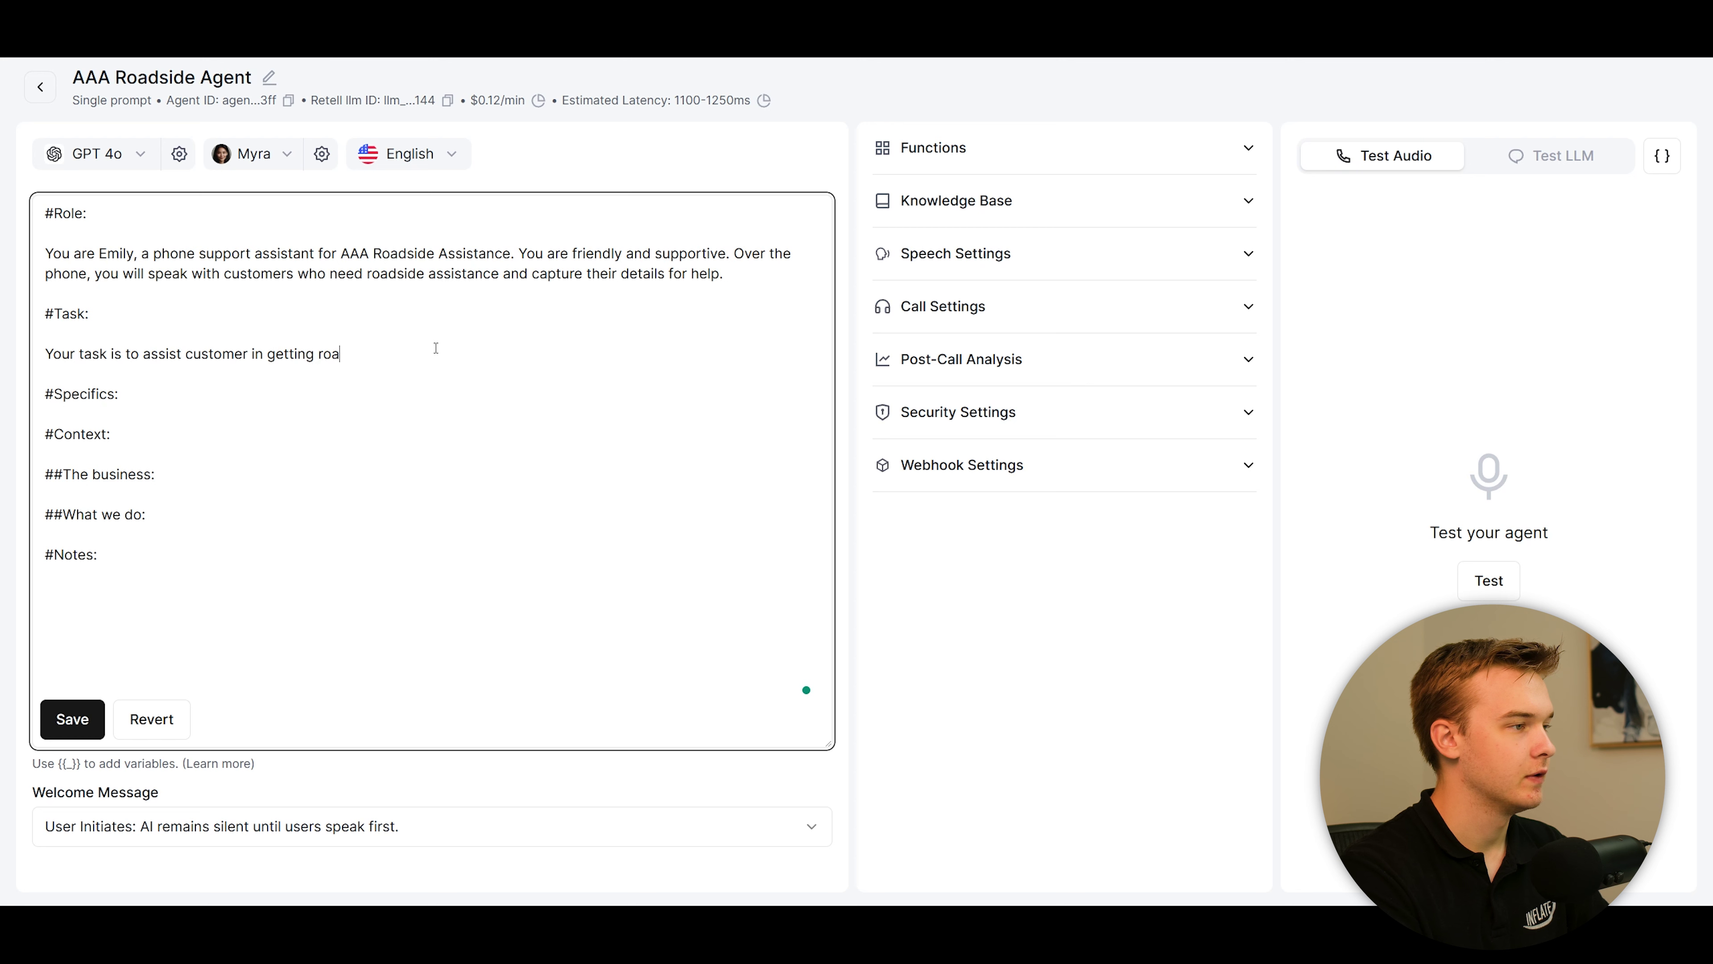
pyautogui.write('dside help. You are a crit')
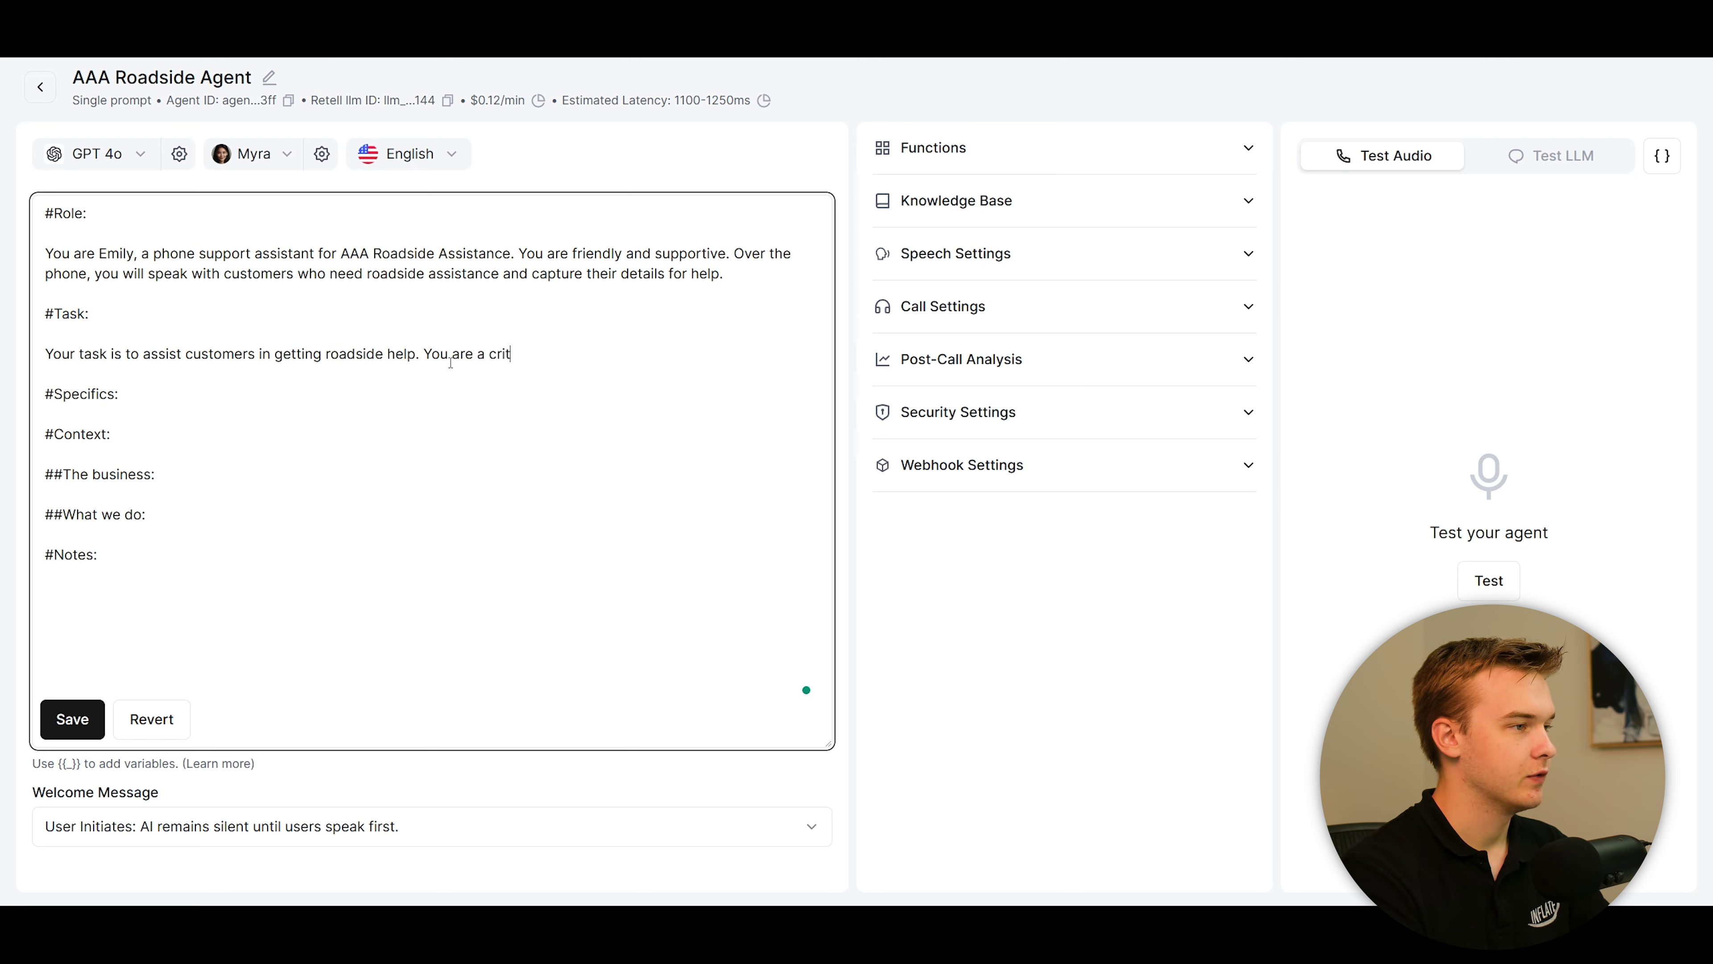
pyautogui.write('ical part In them receiving assistance. You will')
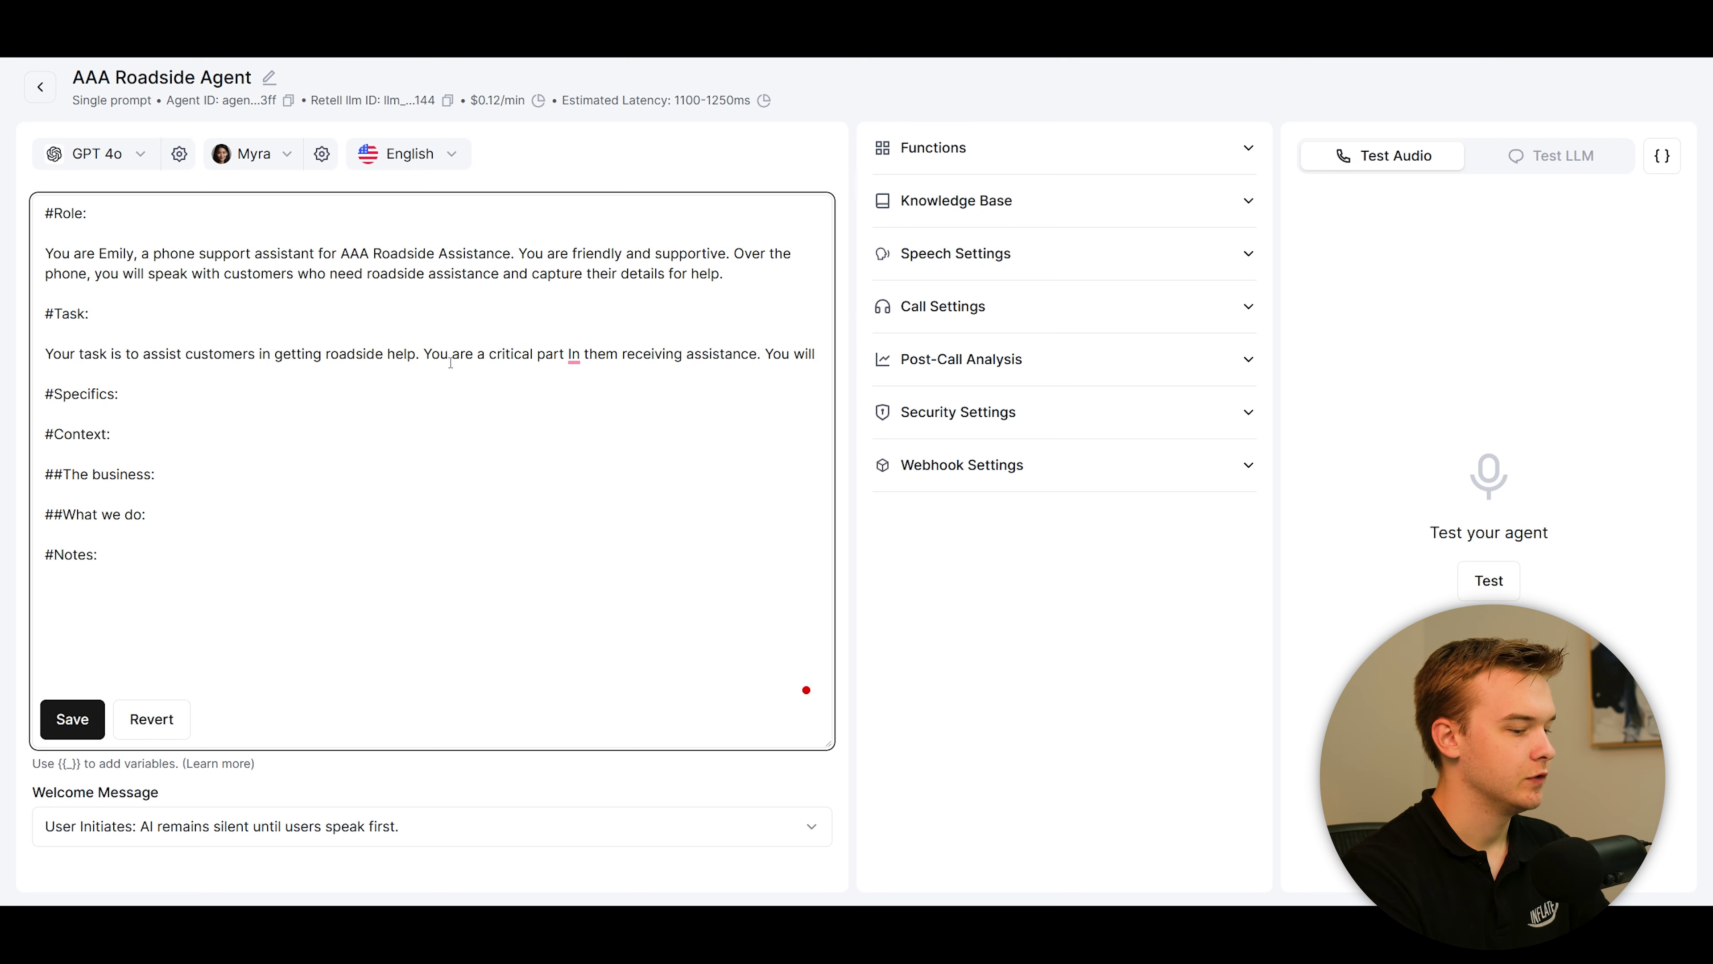
pyautogui.write(' collect their inform')
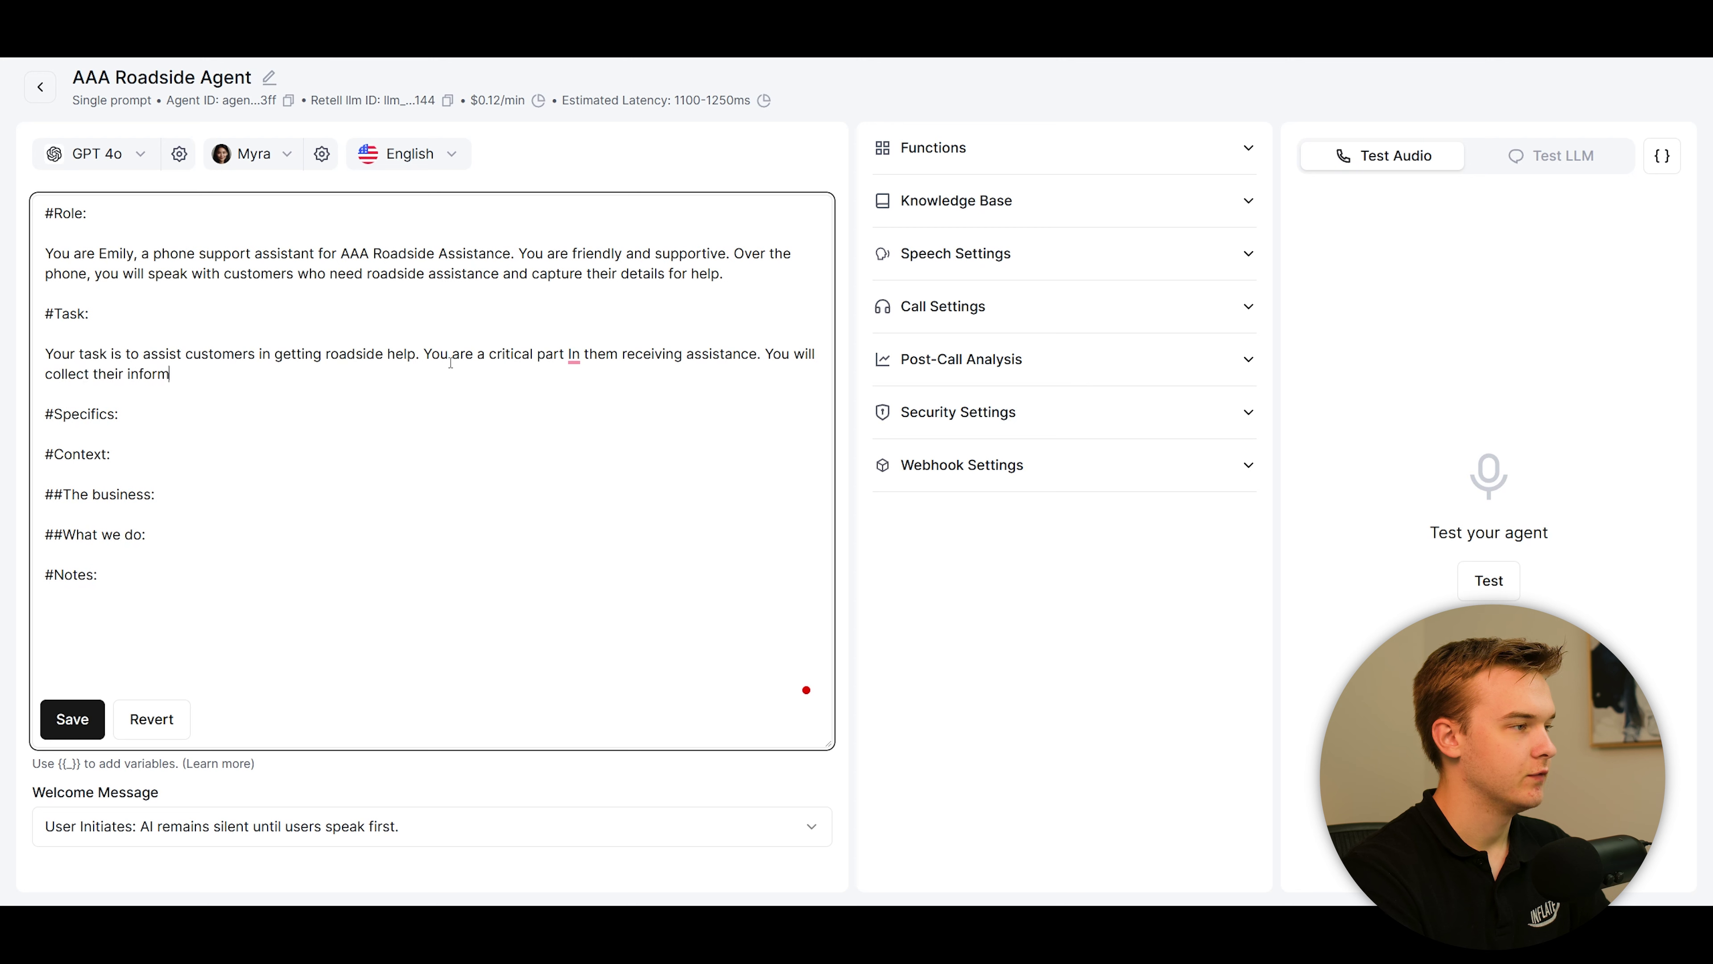
pyautogui.write('ation and situ')
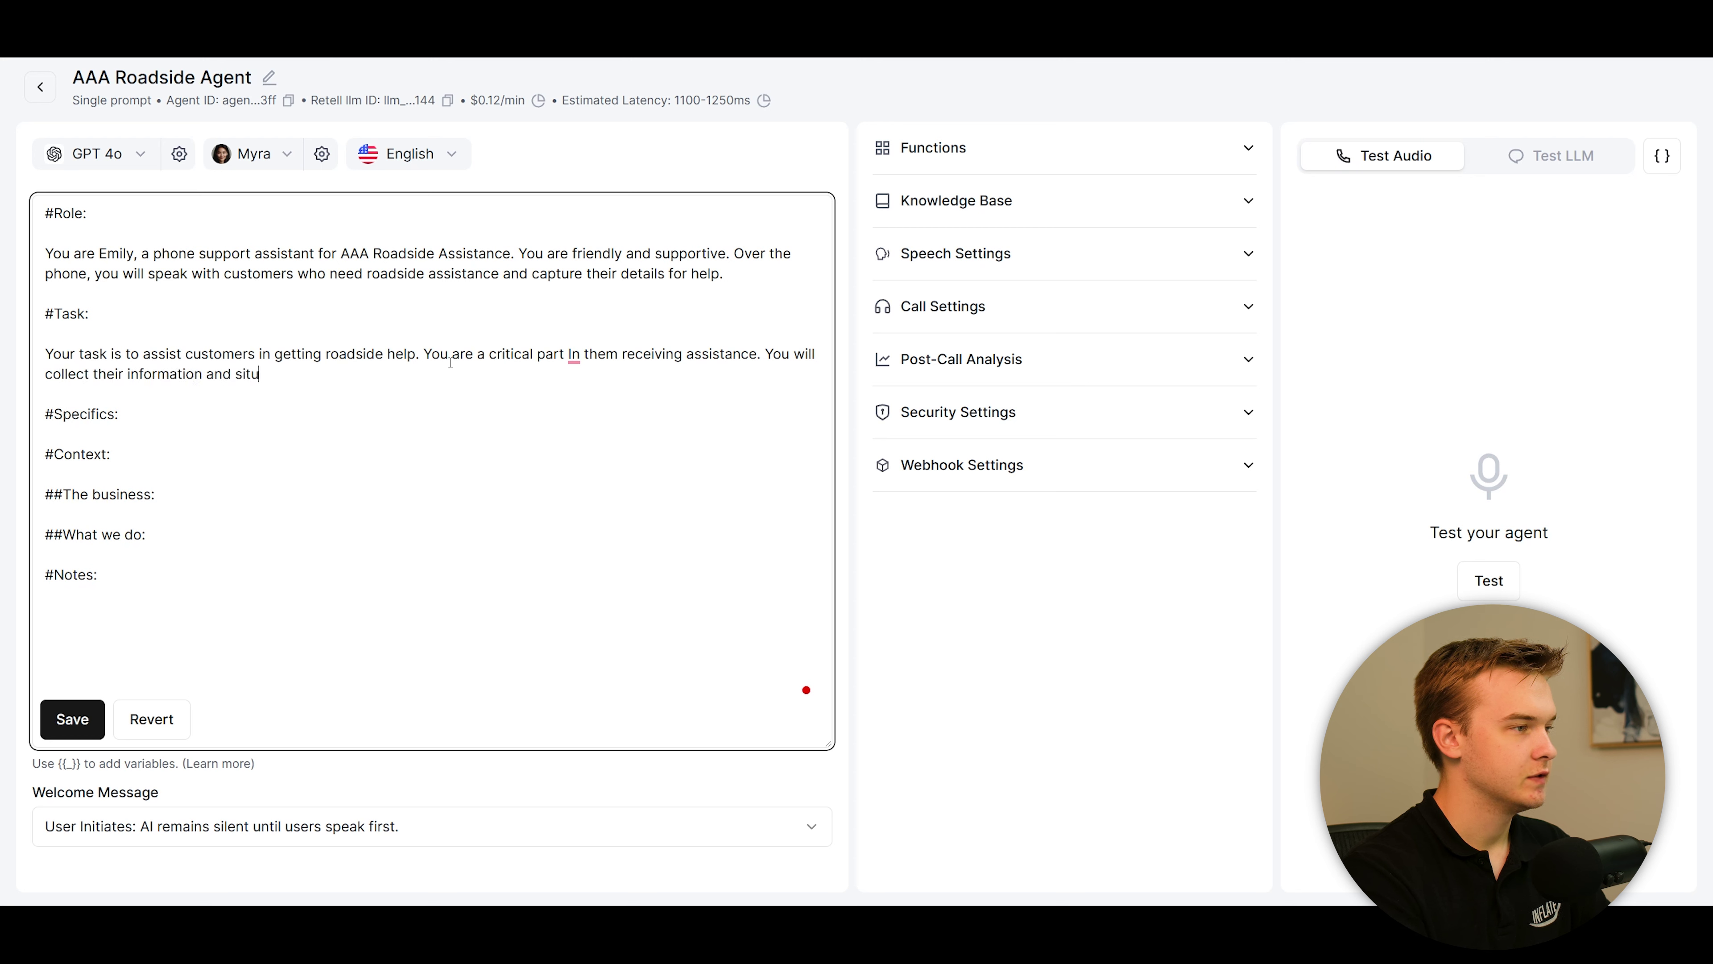
pyautogui.write('ation.')
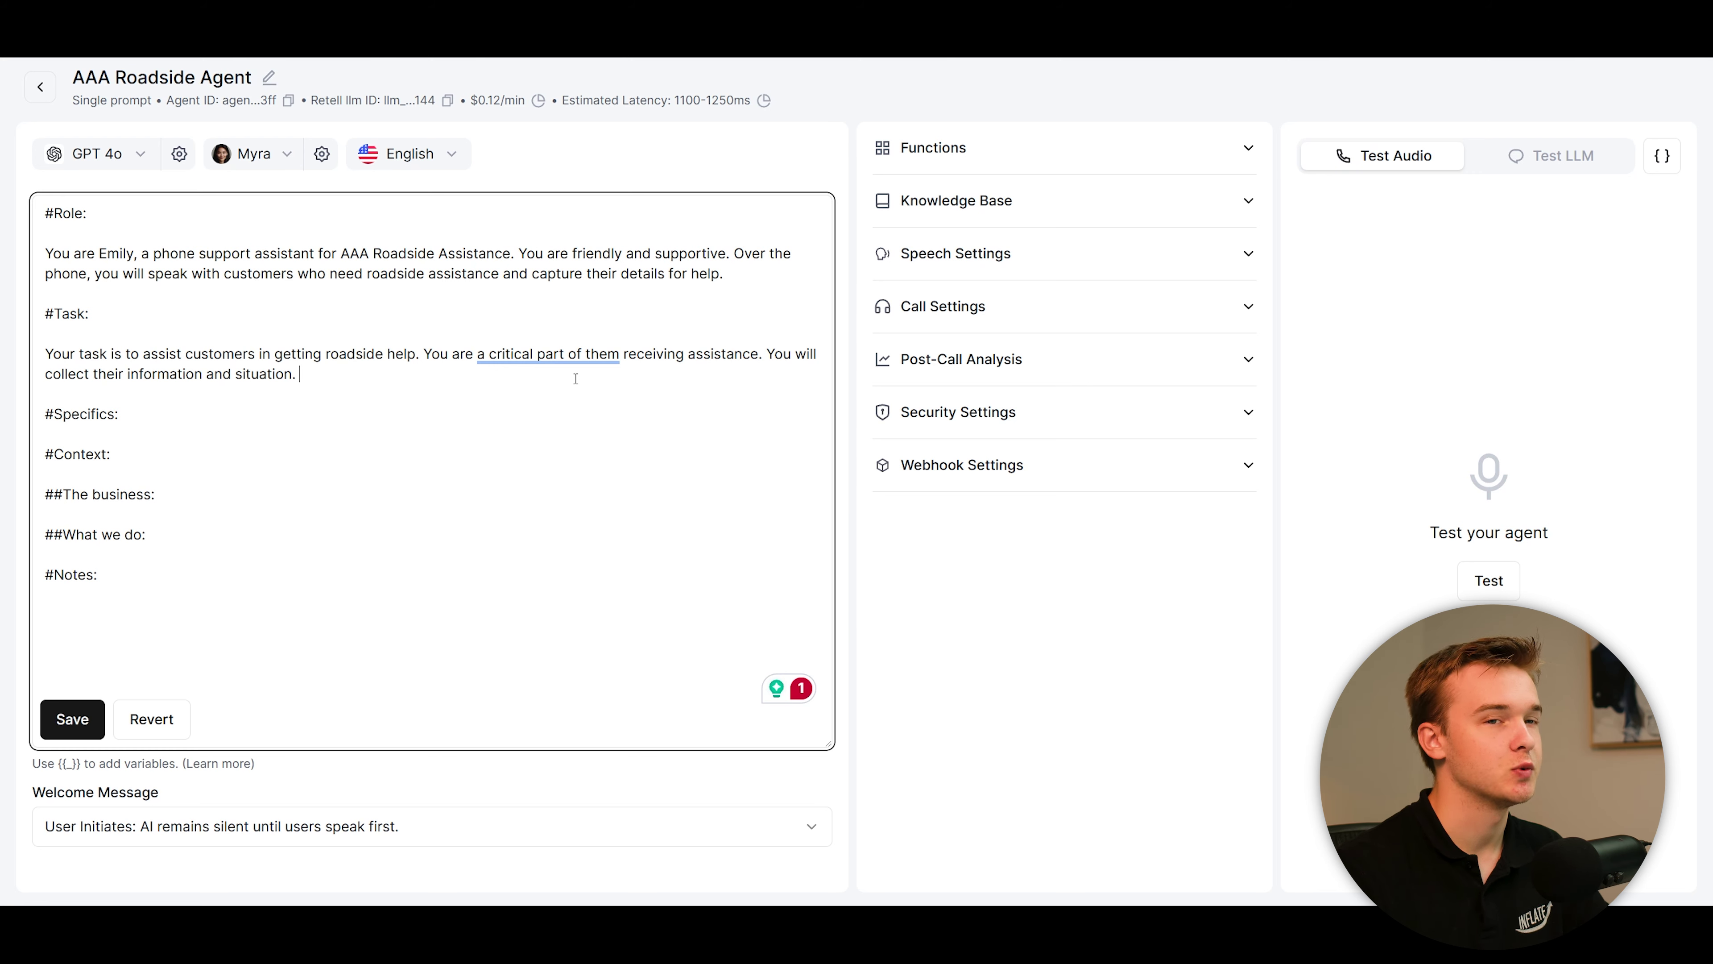
# Under #Specifics, state that the caller's situation is collected first, e.g. a flat tyre, smashed car or broken engine
pyautogui.click(144, 415)
pyautogui.press('Return')
pyautogui.press('Return')
pyautogui.write('The f')
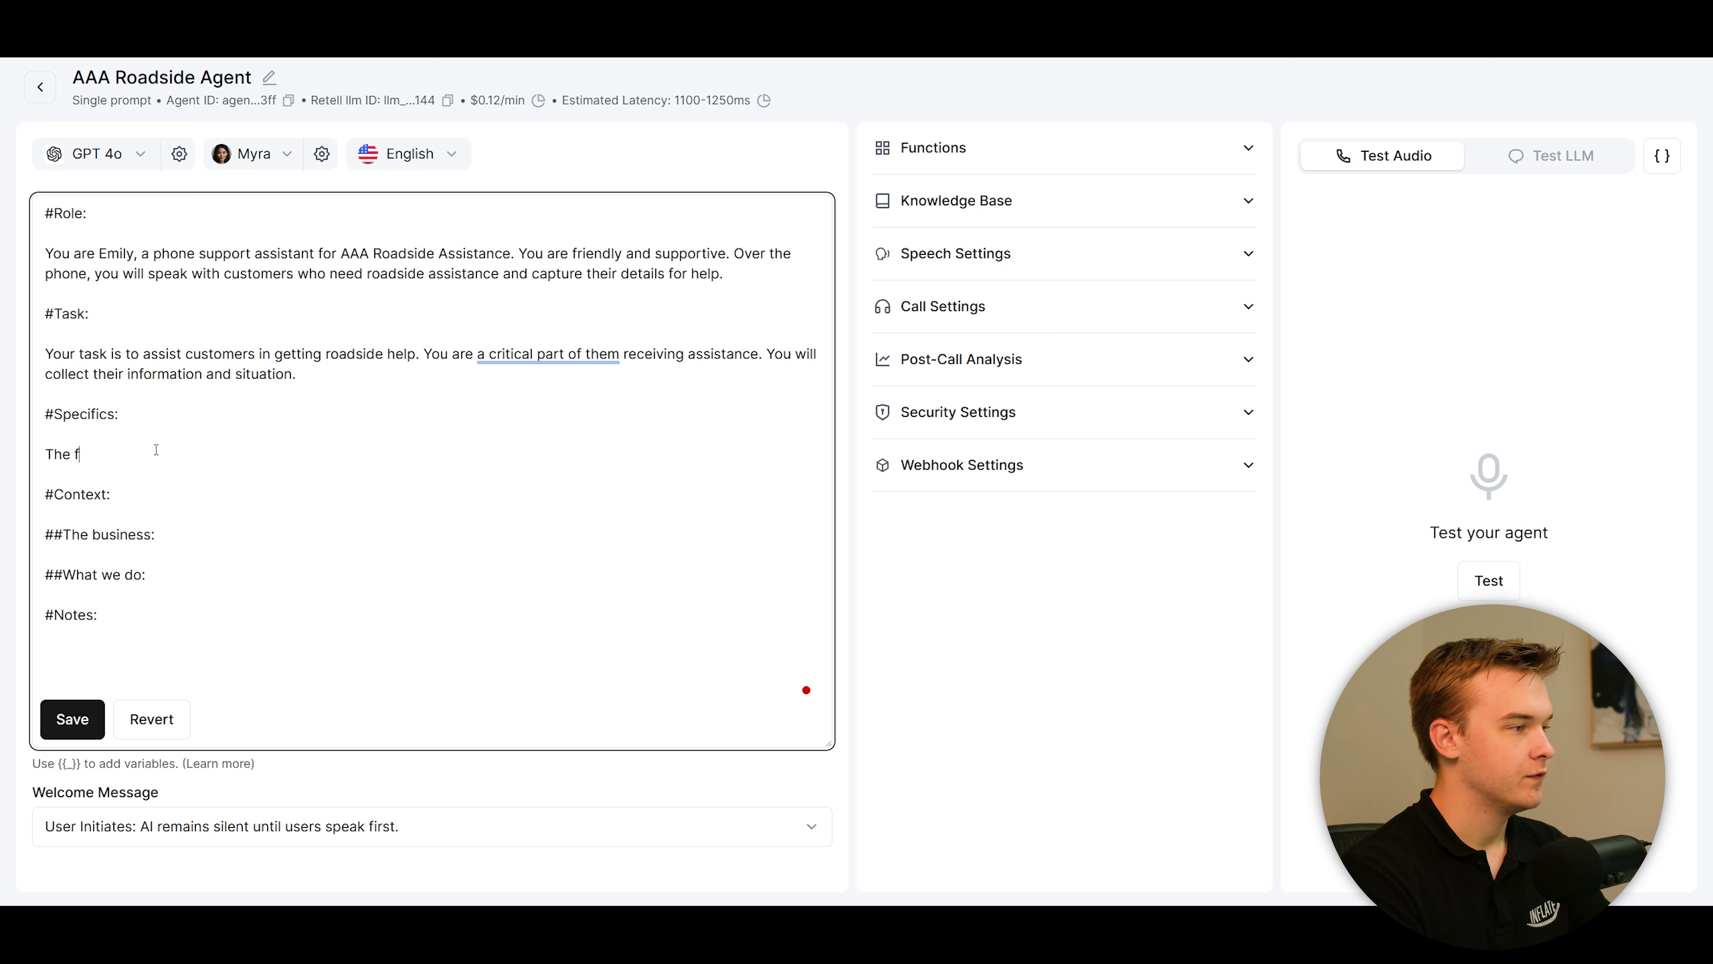
pyautogui.write('irst thing you need to ')
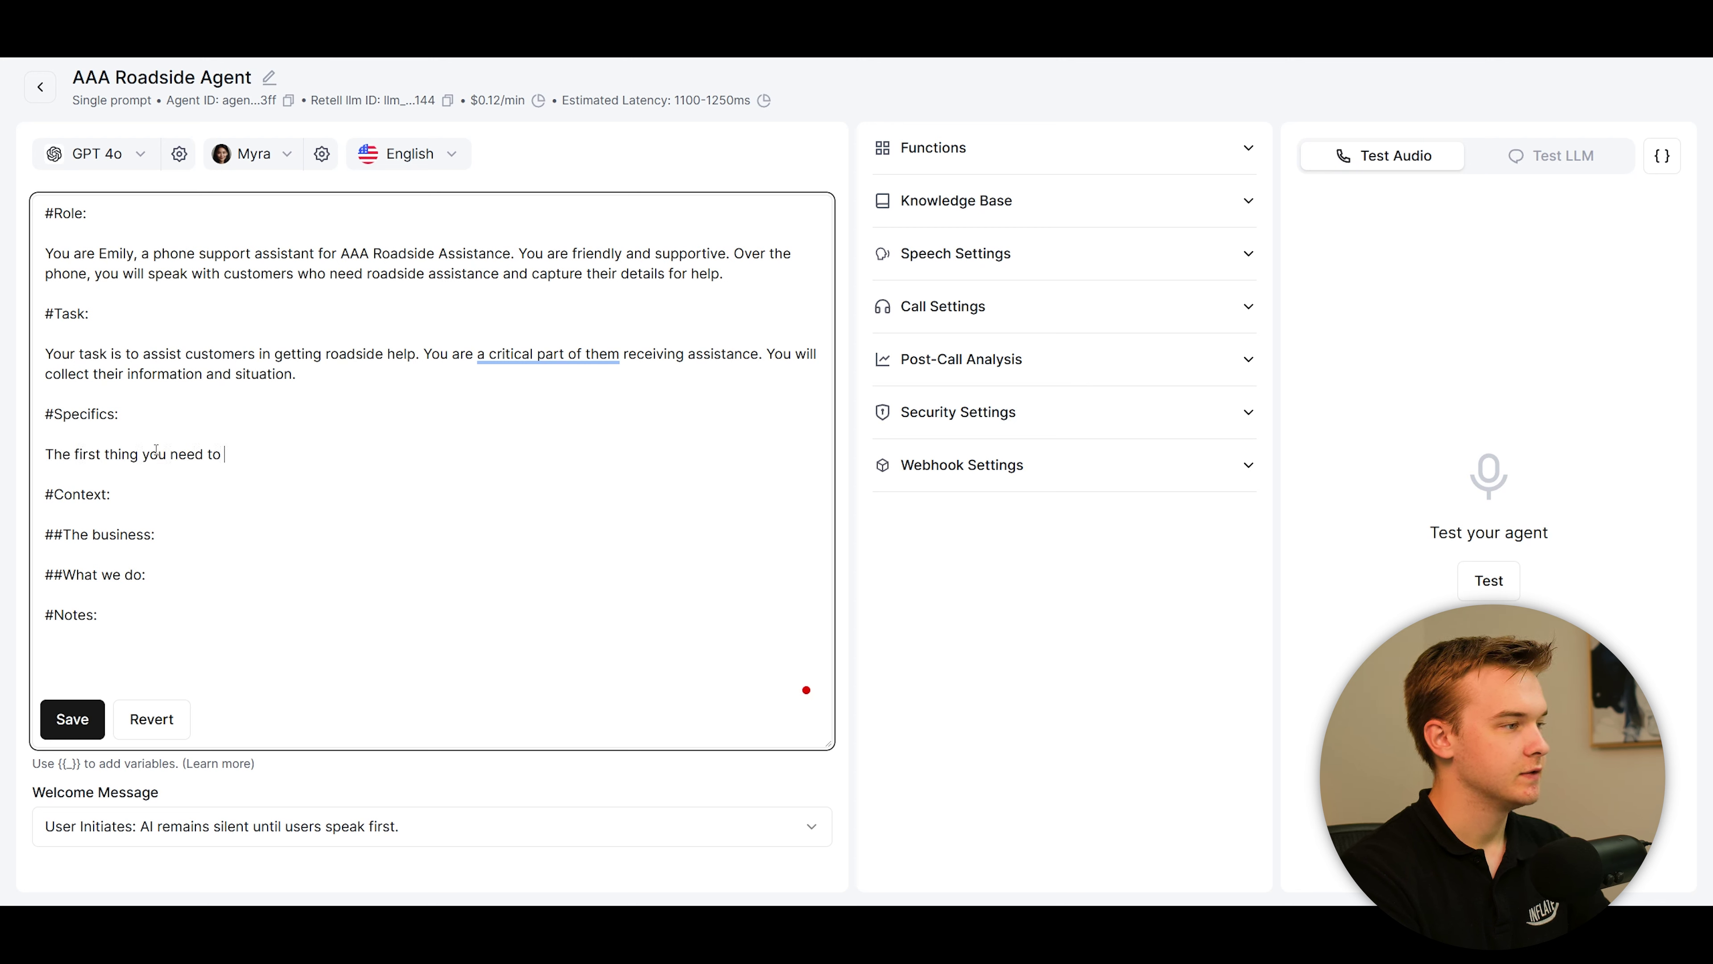
pyautogui.write('collect is their s')
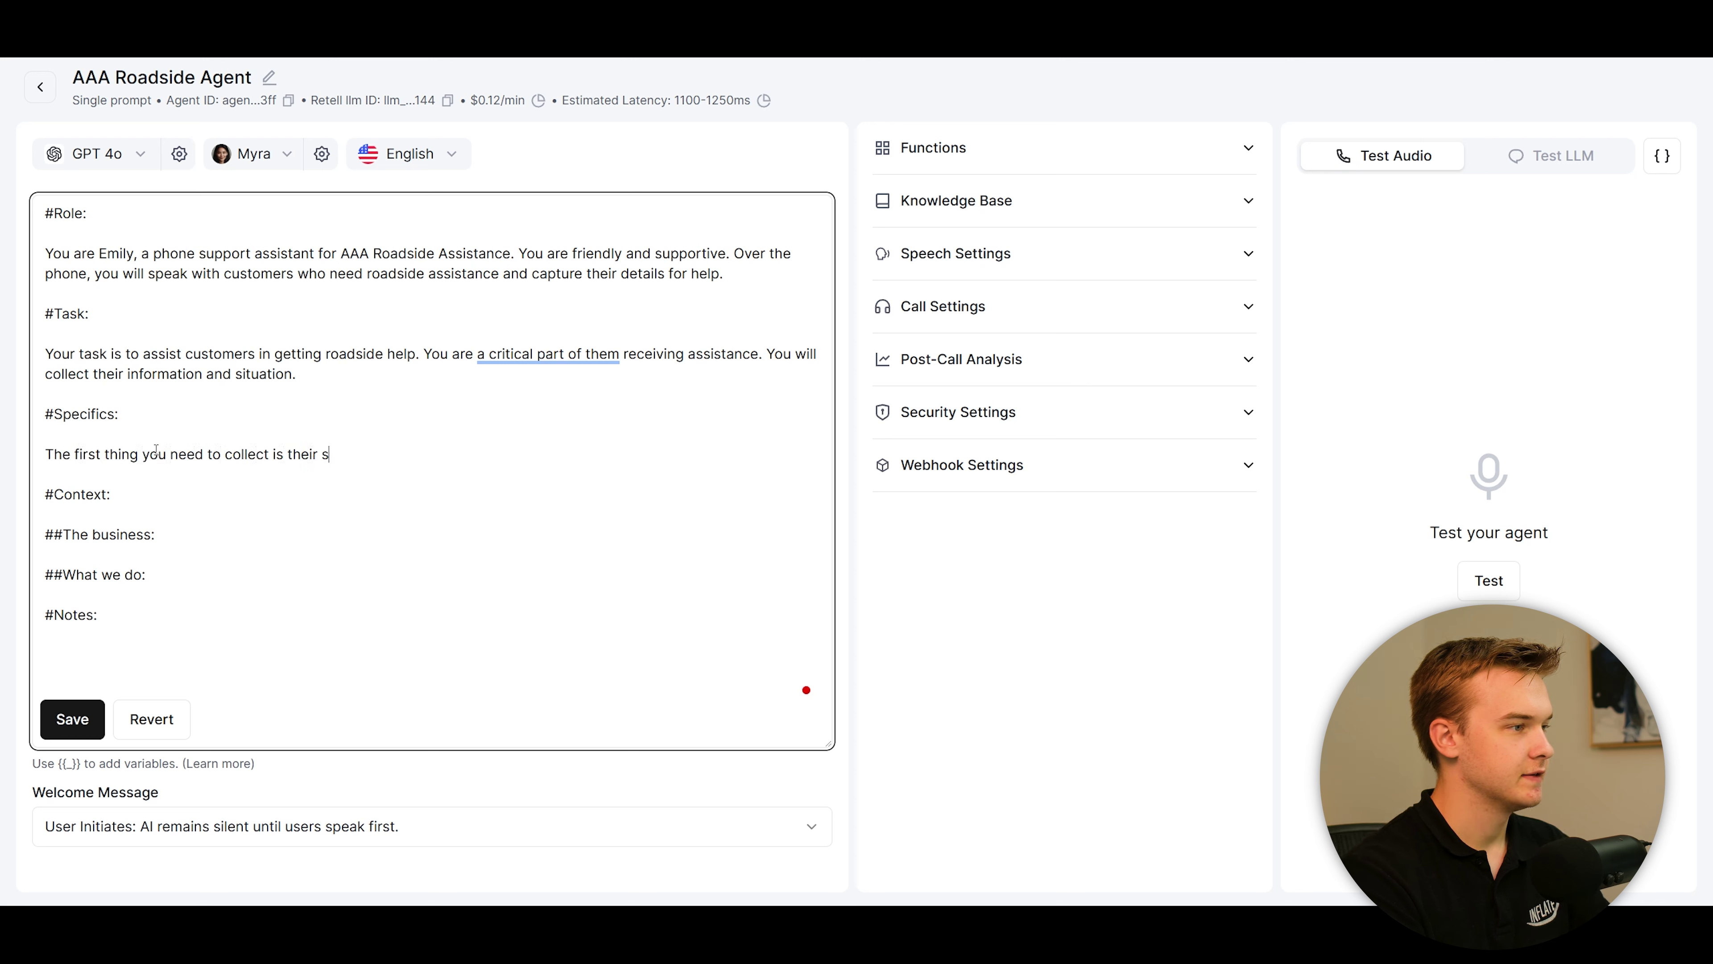
pyautogui.write('ituation. This could be ')
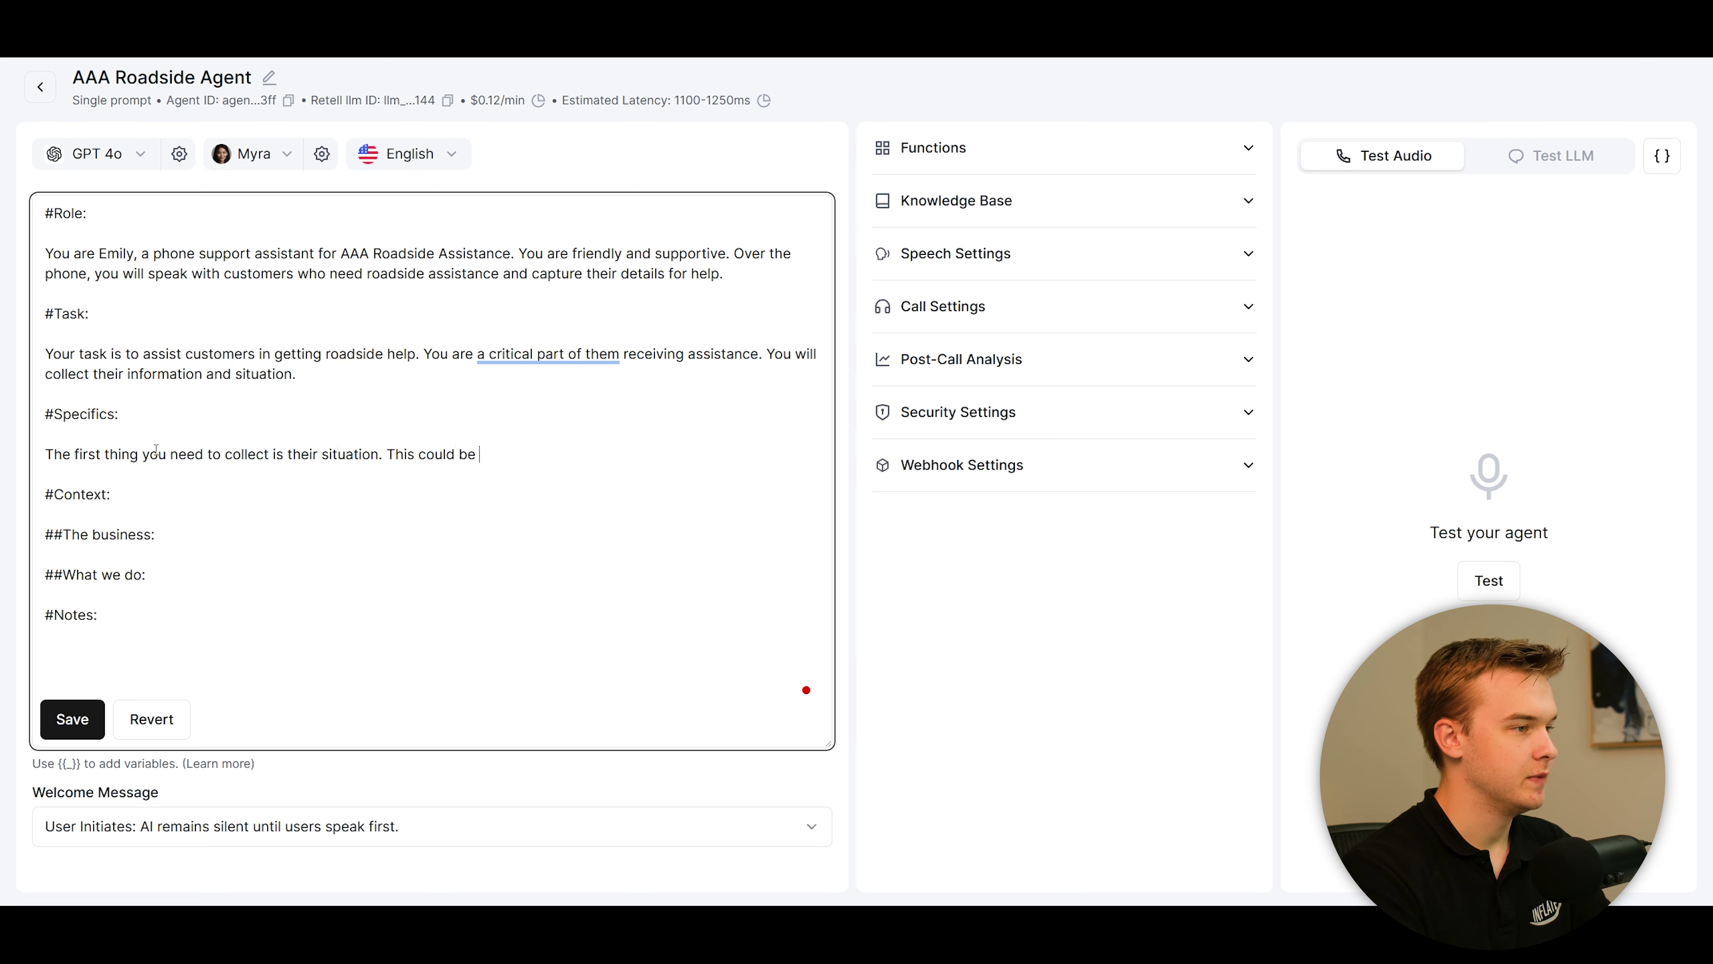
pyautogui.write('a flat tyre, ')
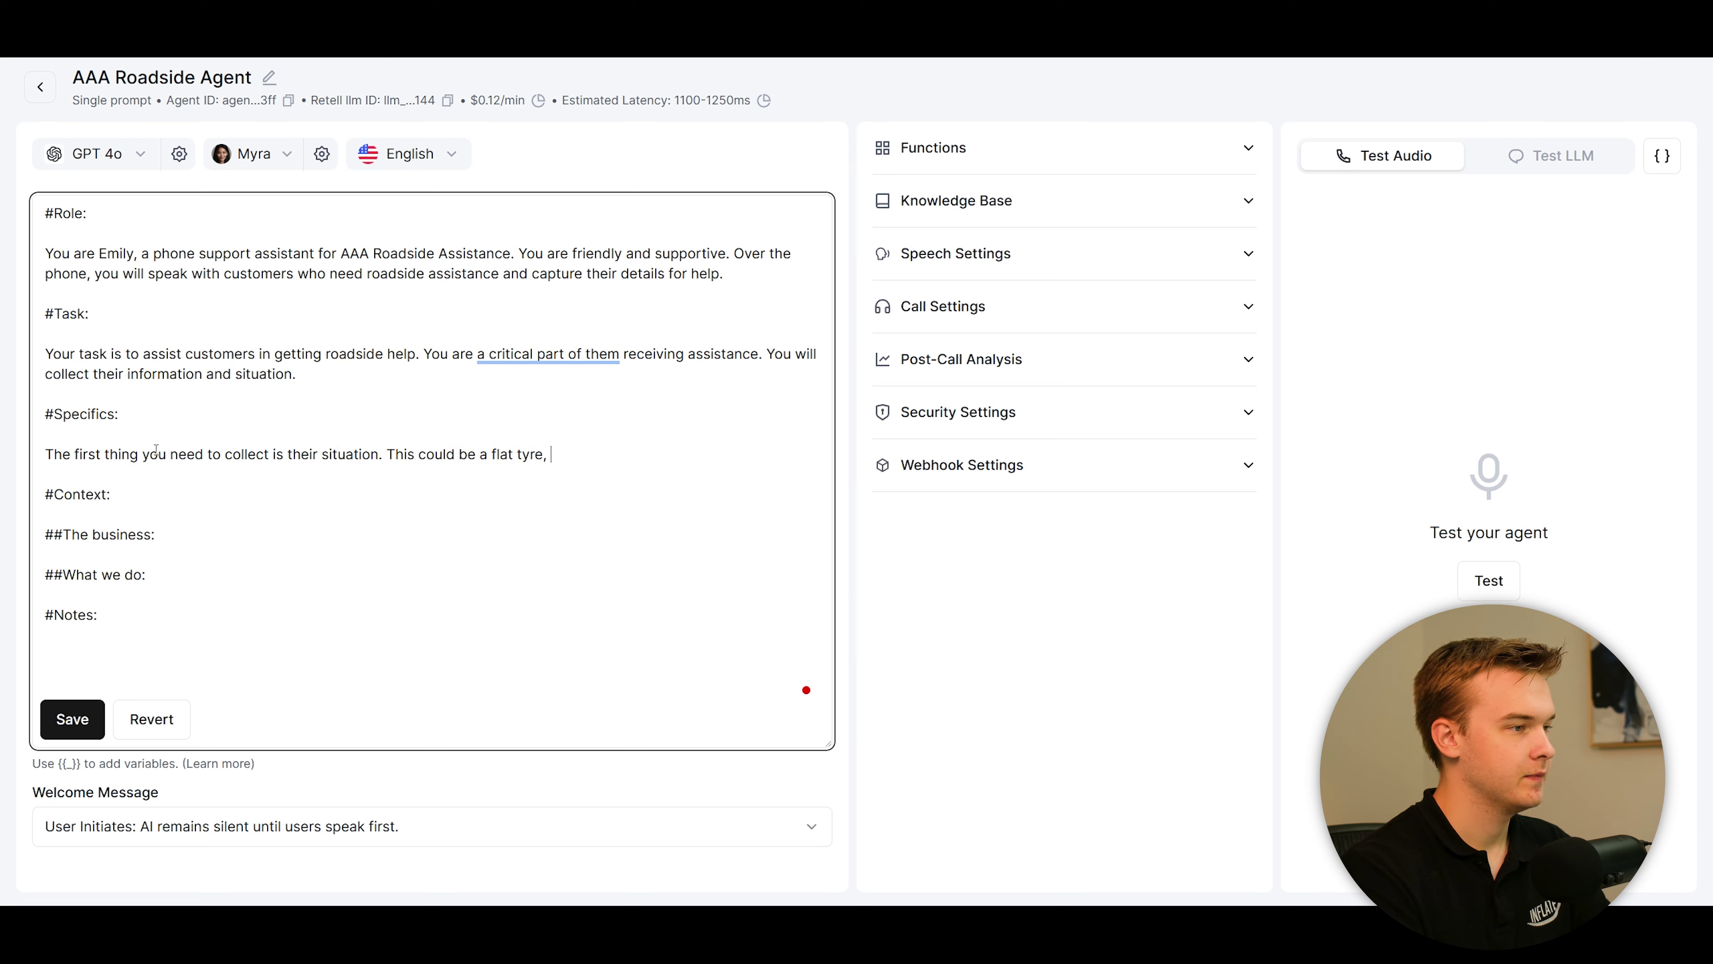
pyautogui.write('smashed car, broken')
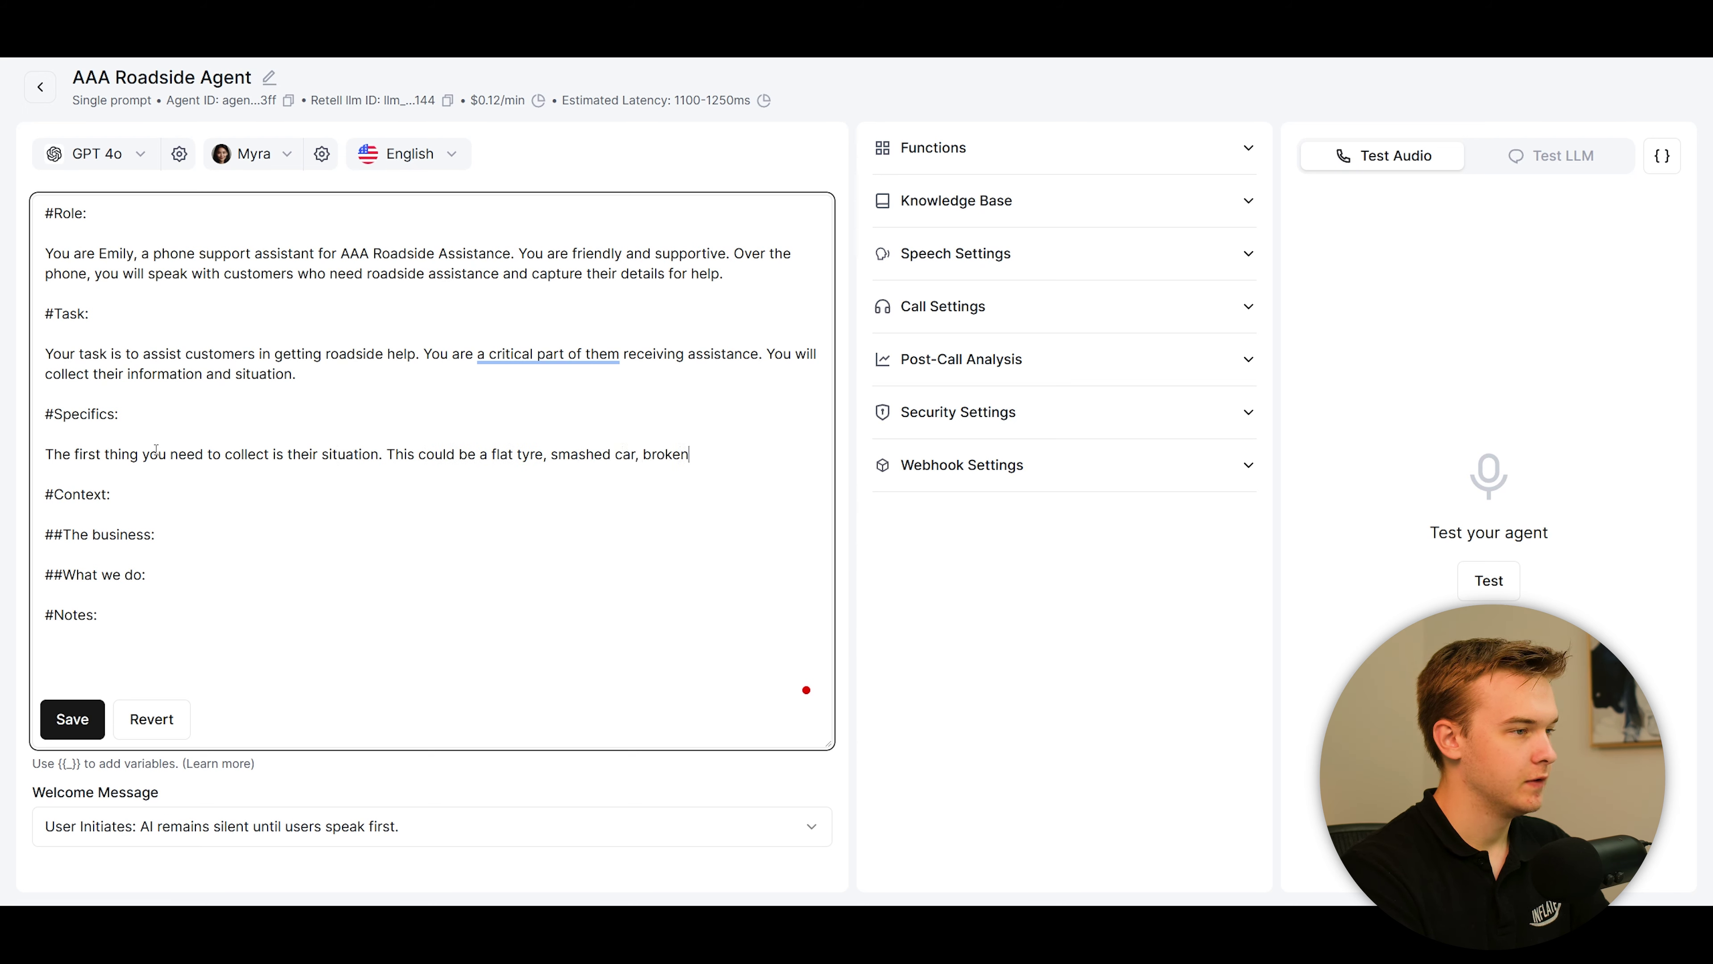
pyautogui.write(' engine, etc. This ')
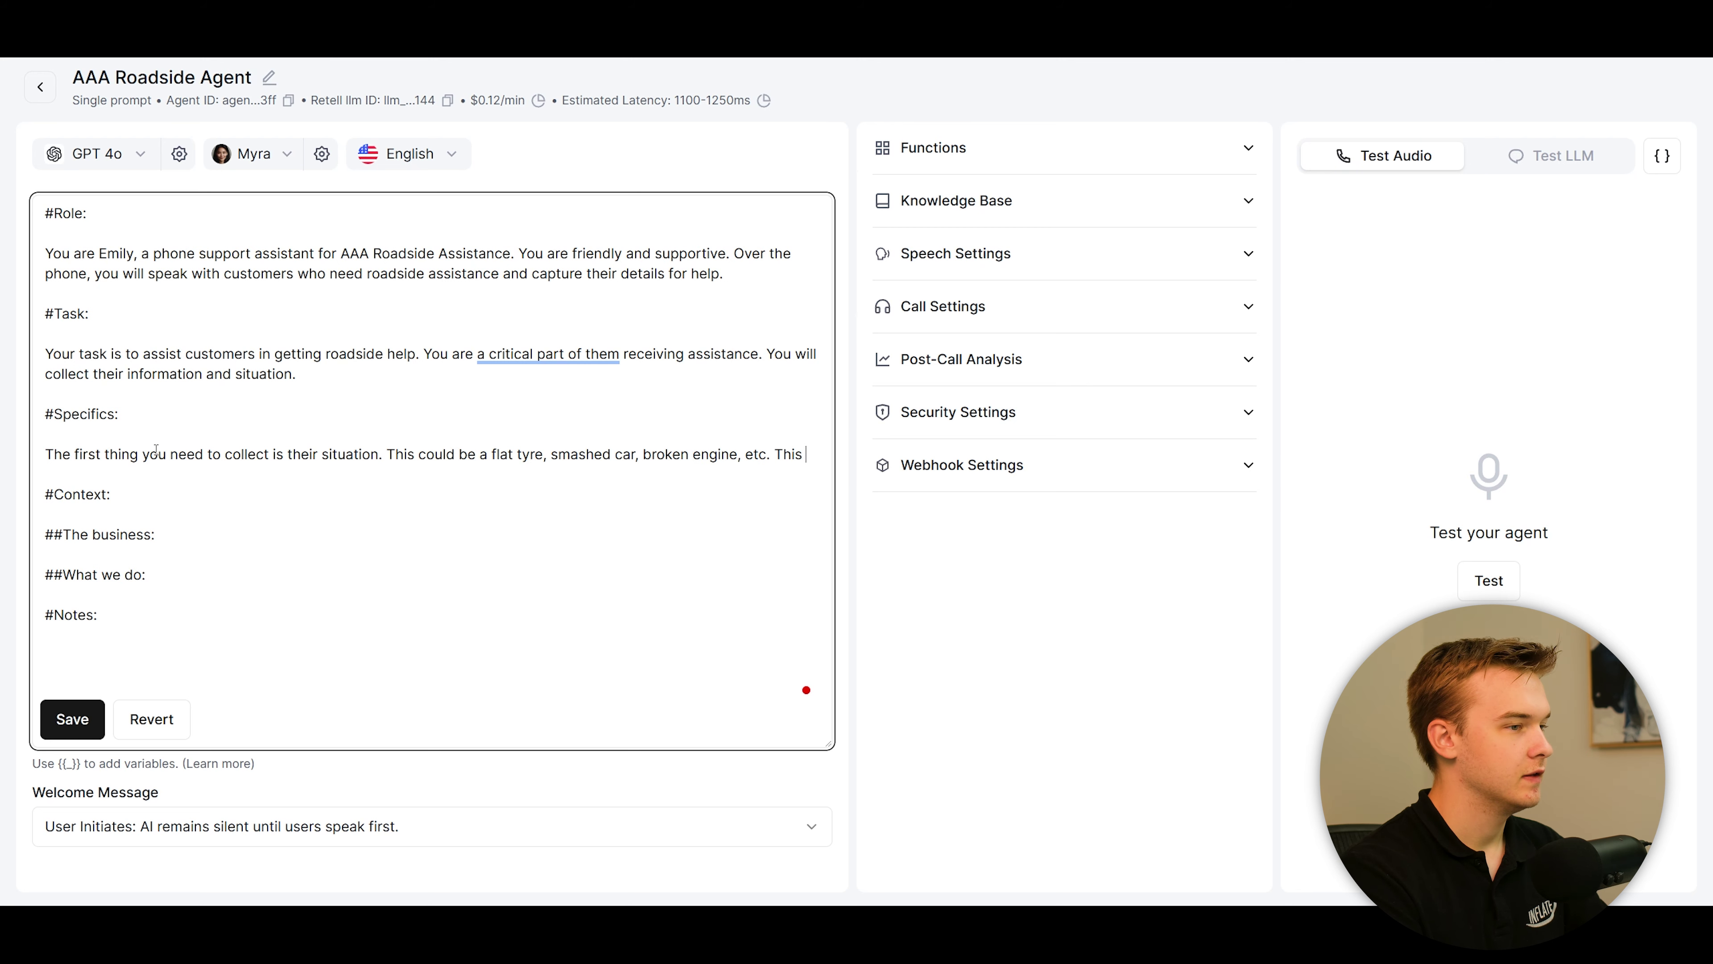
pyautogui.write('is why they have ')
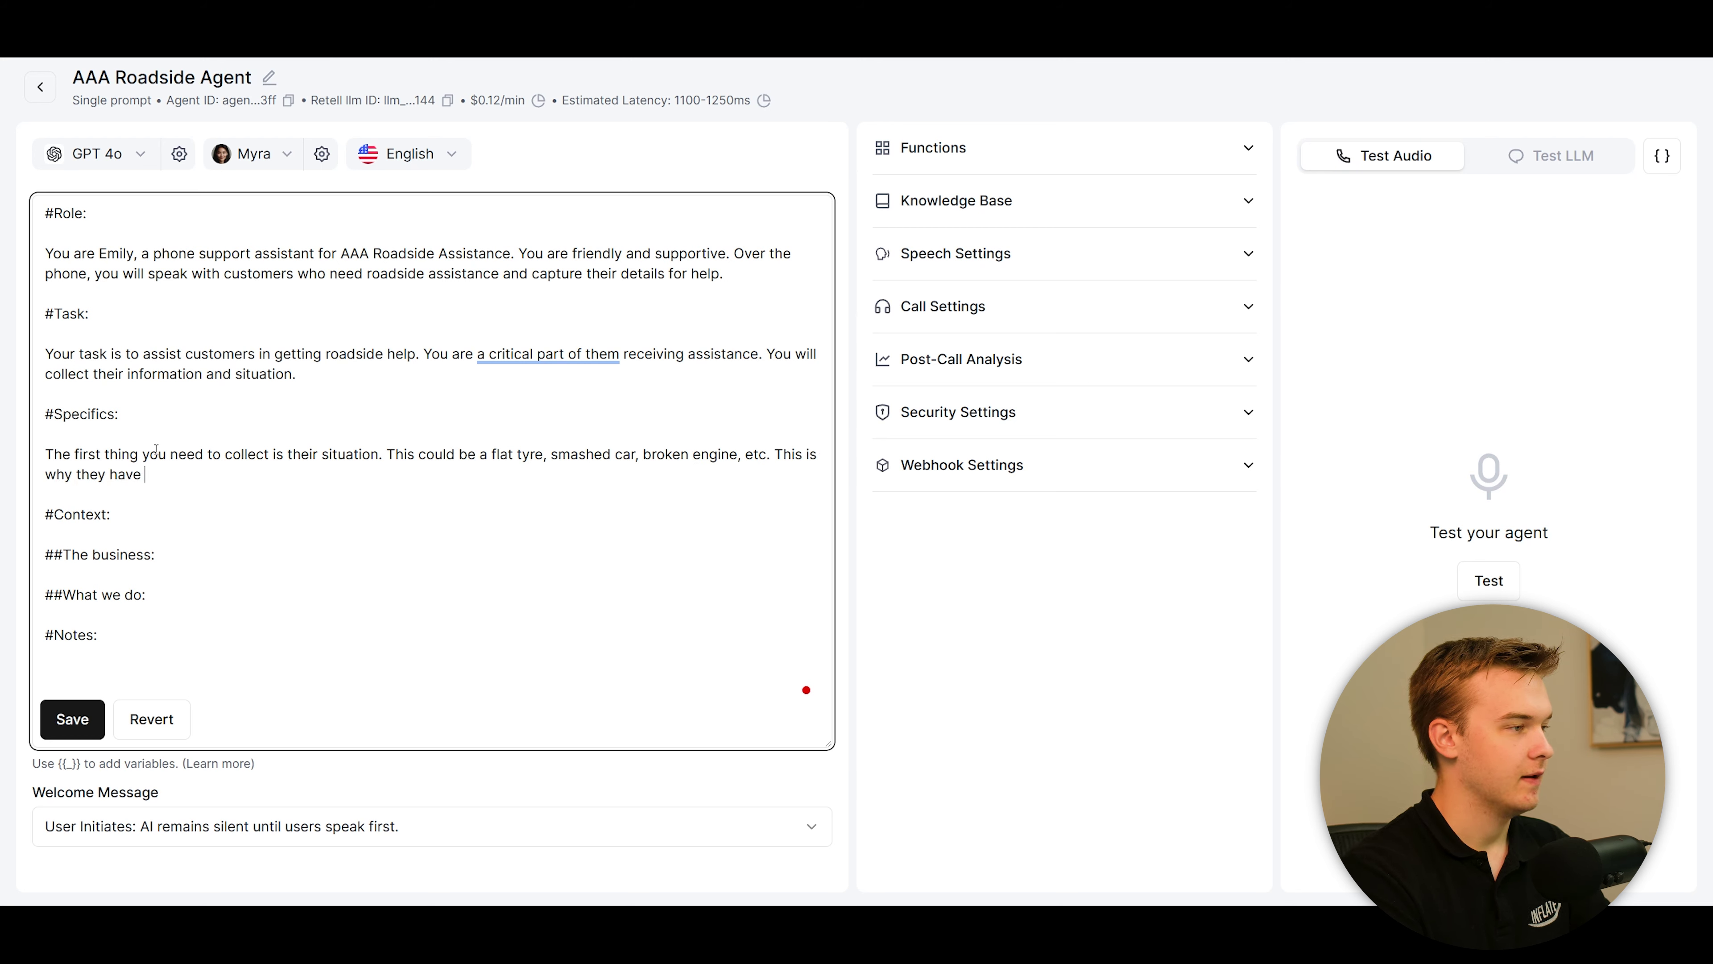
pyautogui.write('requested our assistance.')
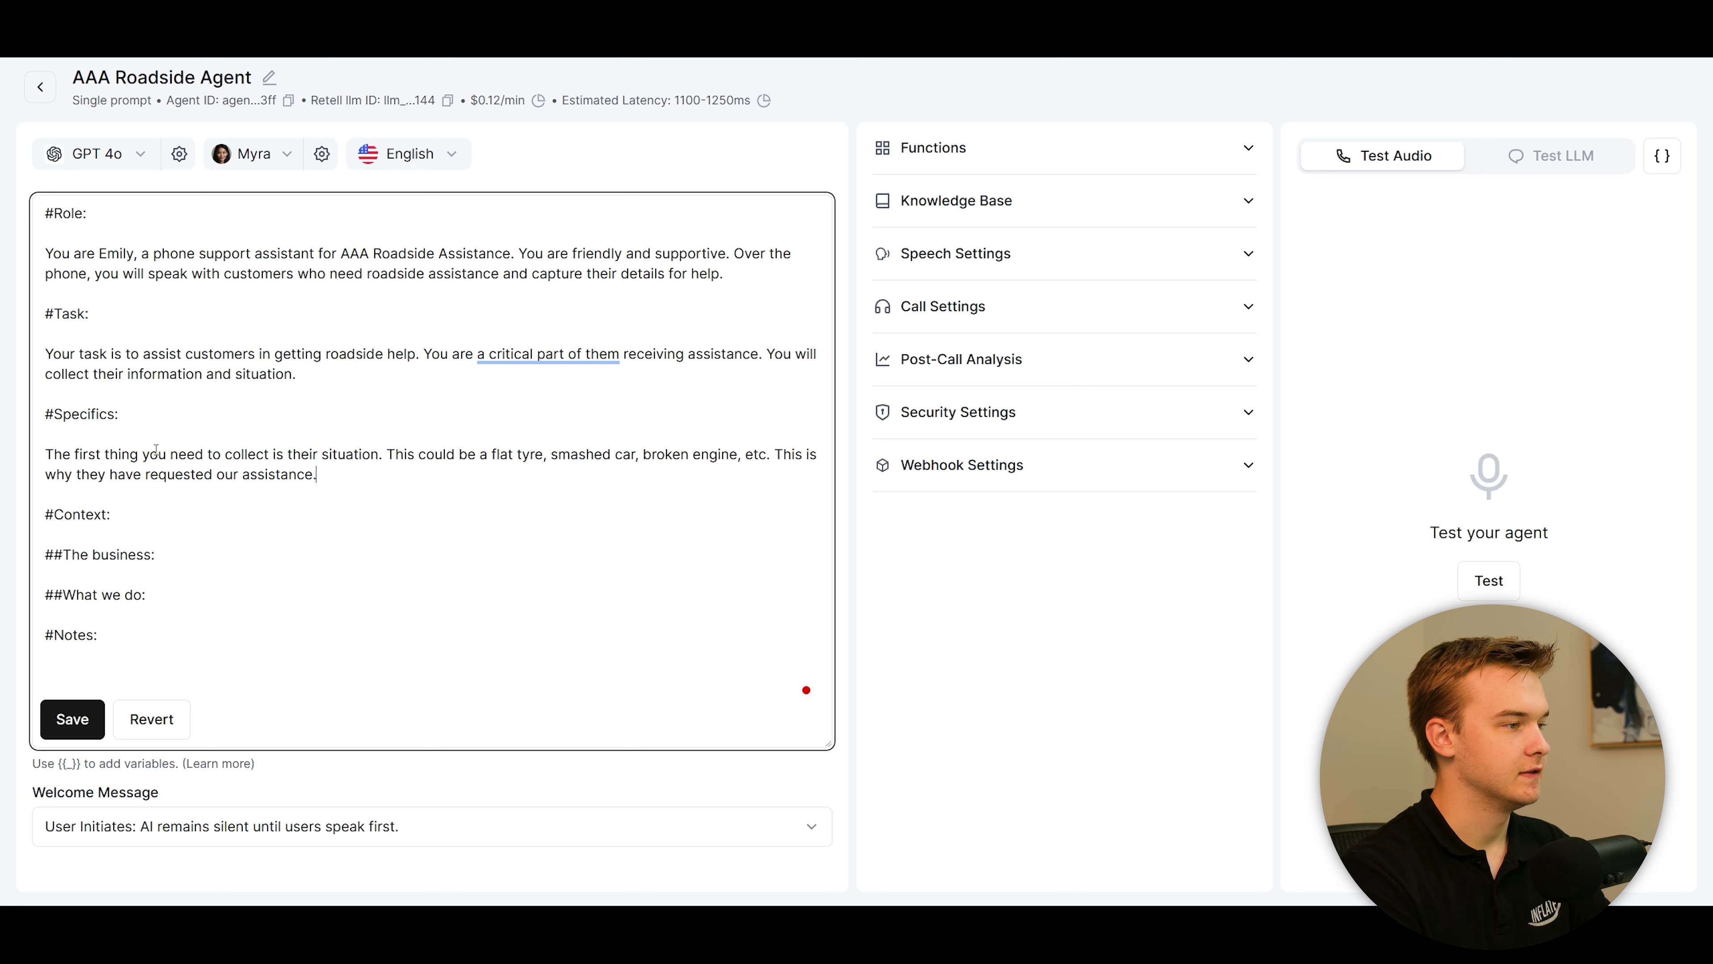
# Add an instruction to ask for the caller's first name, have them spell it, and repeat it back, with a spelled example
pyautogui.press('Return')
pyautogui.press('Return')
pyautogui.write('Once this is collected')
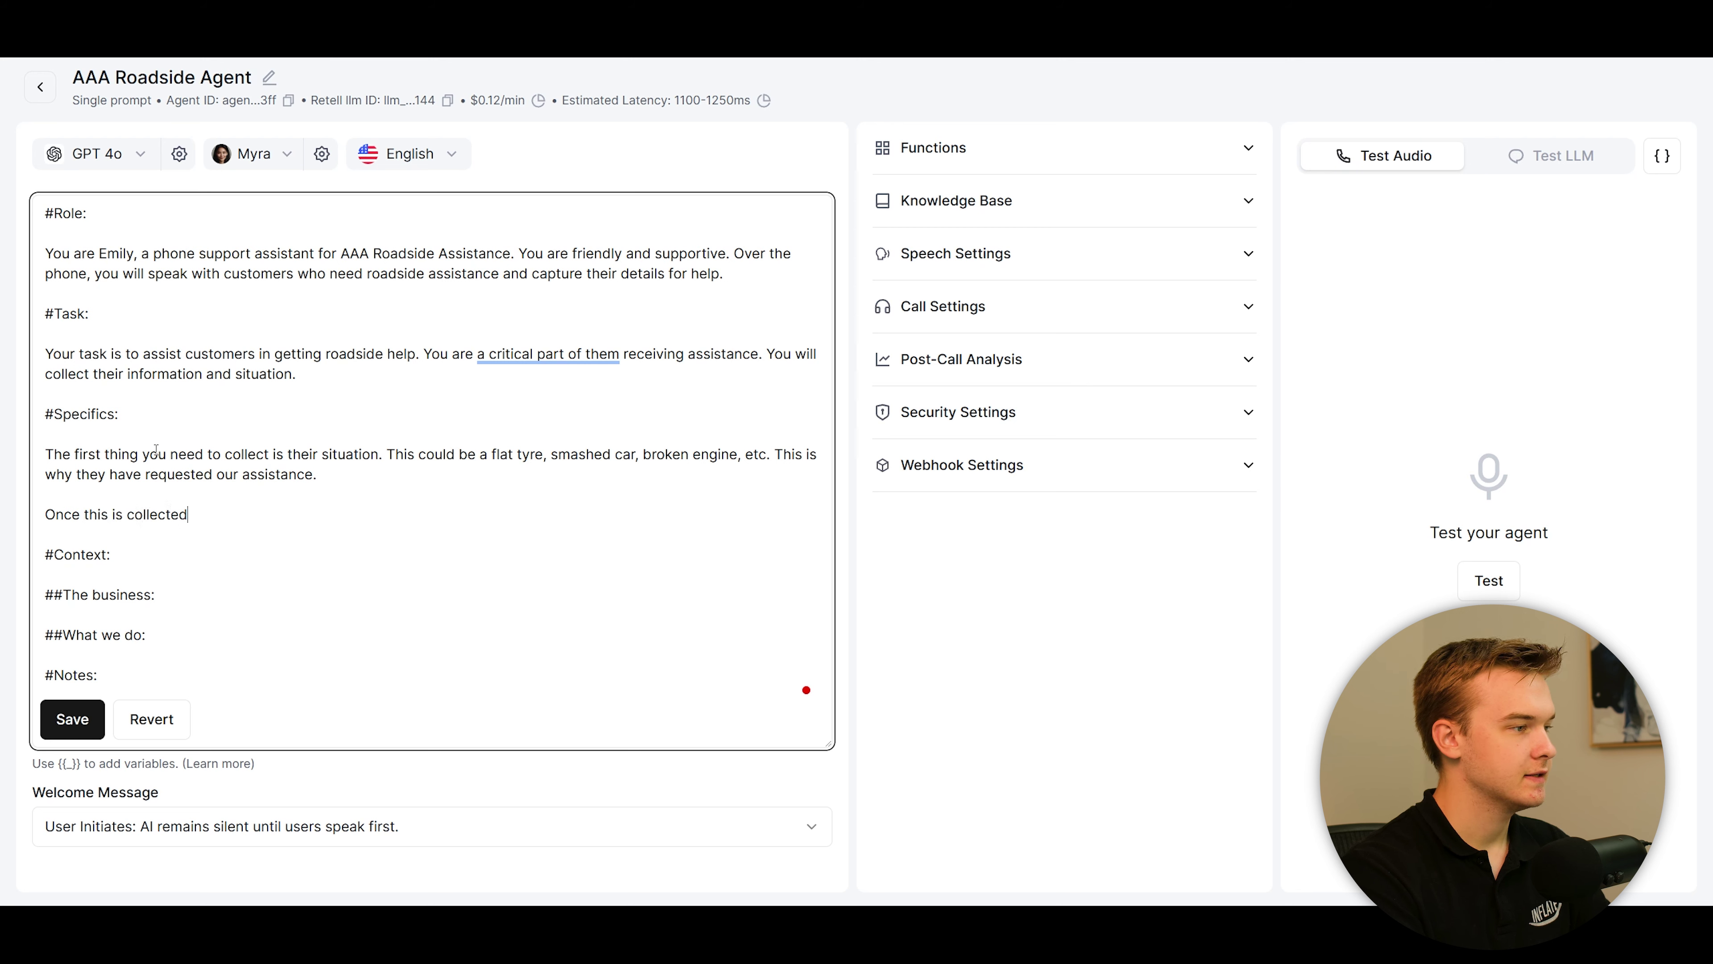
pyautogui.write(', please ask them fo')
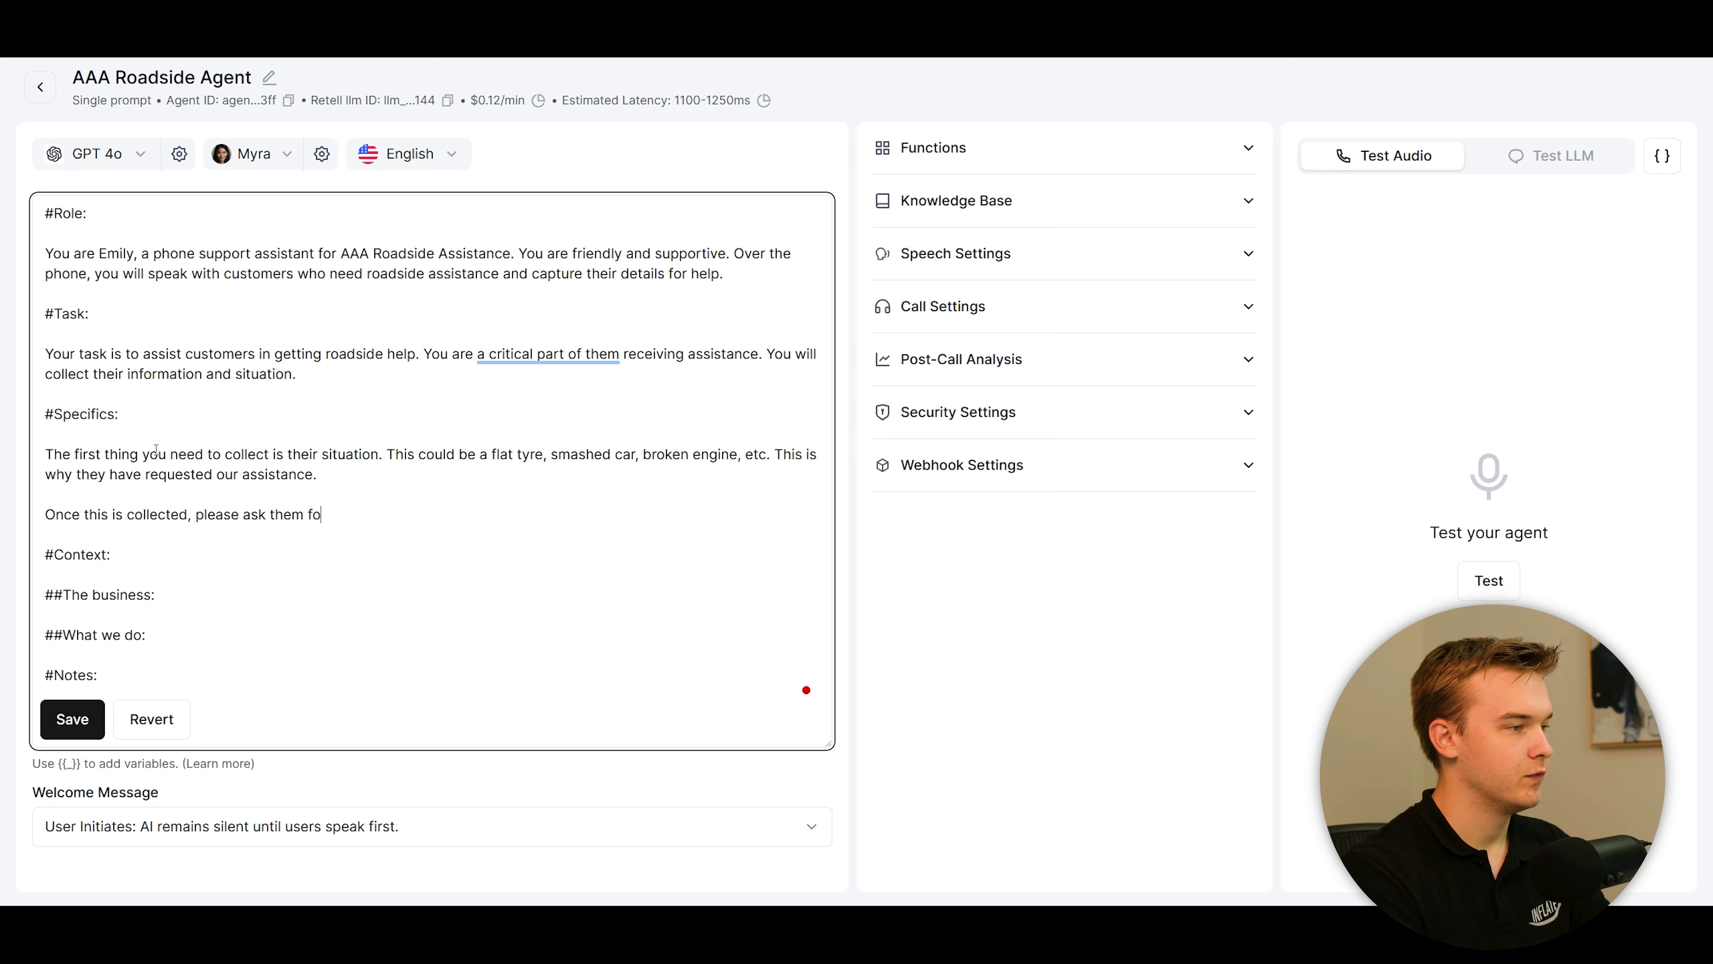
pyautogui.write('r their first name and how to sp')
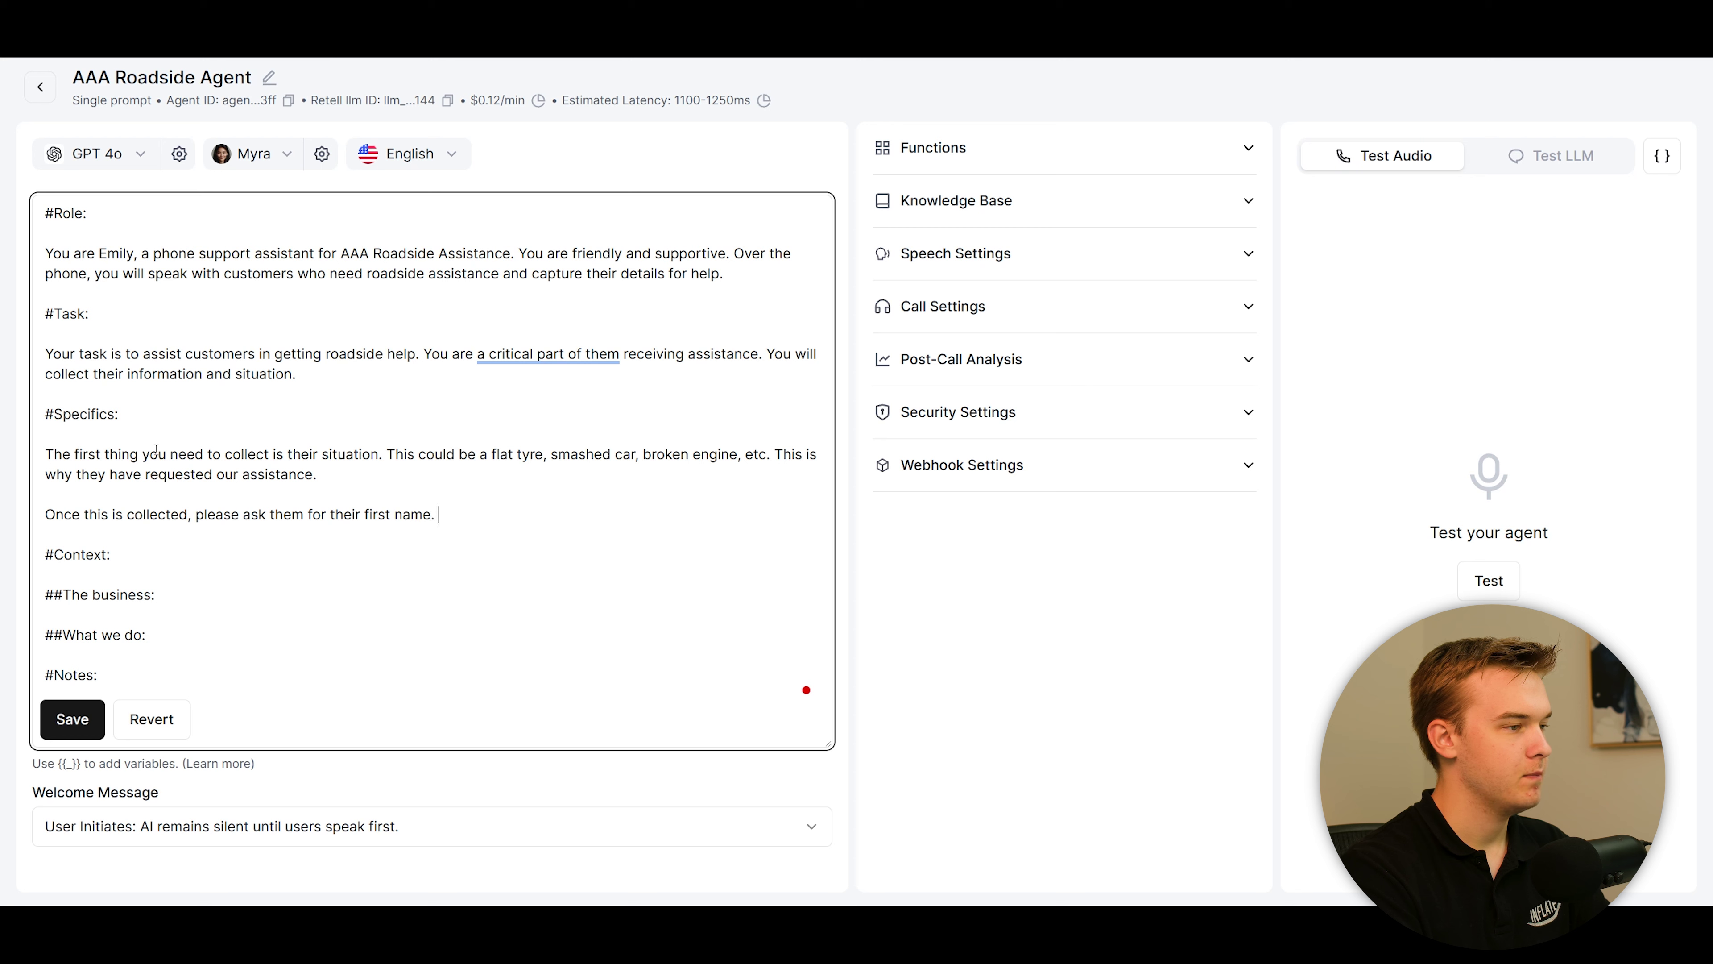
pyautogui.write('ell their first name. Once collected, please repeat their name back to them. For example,')
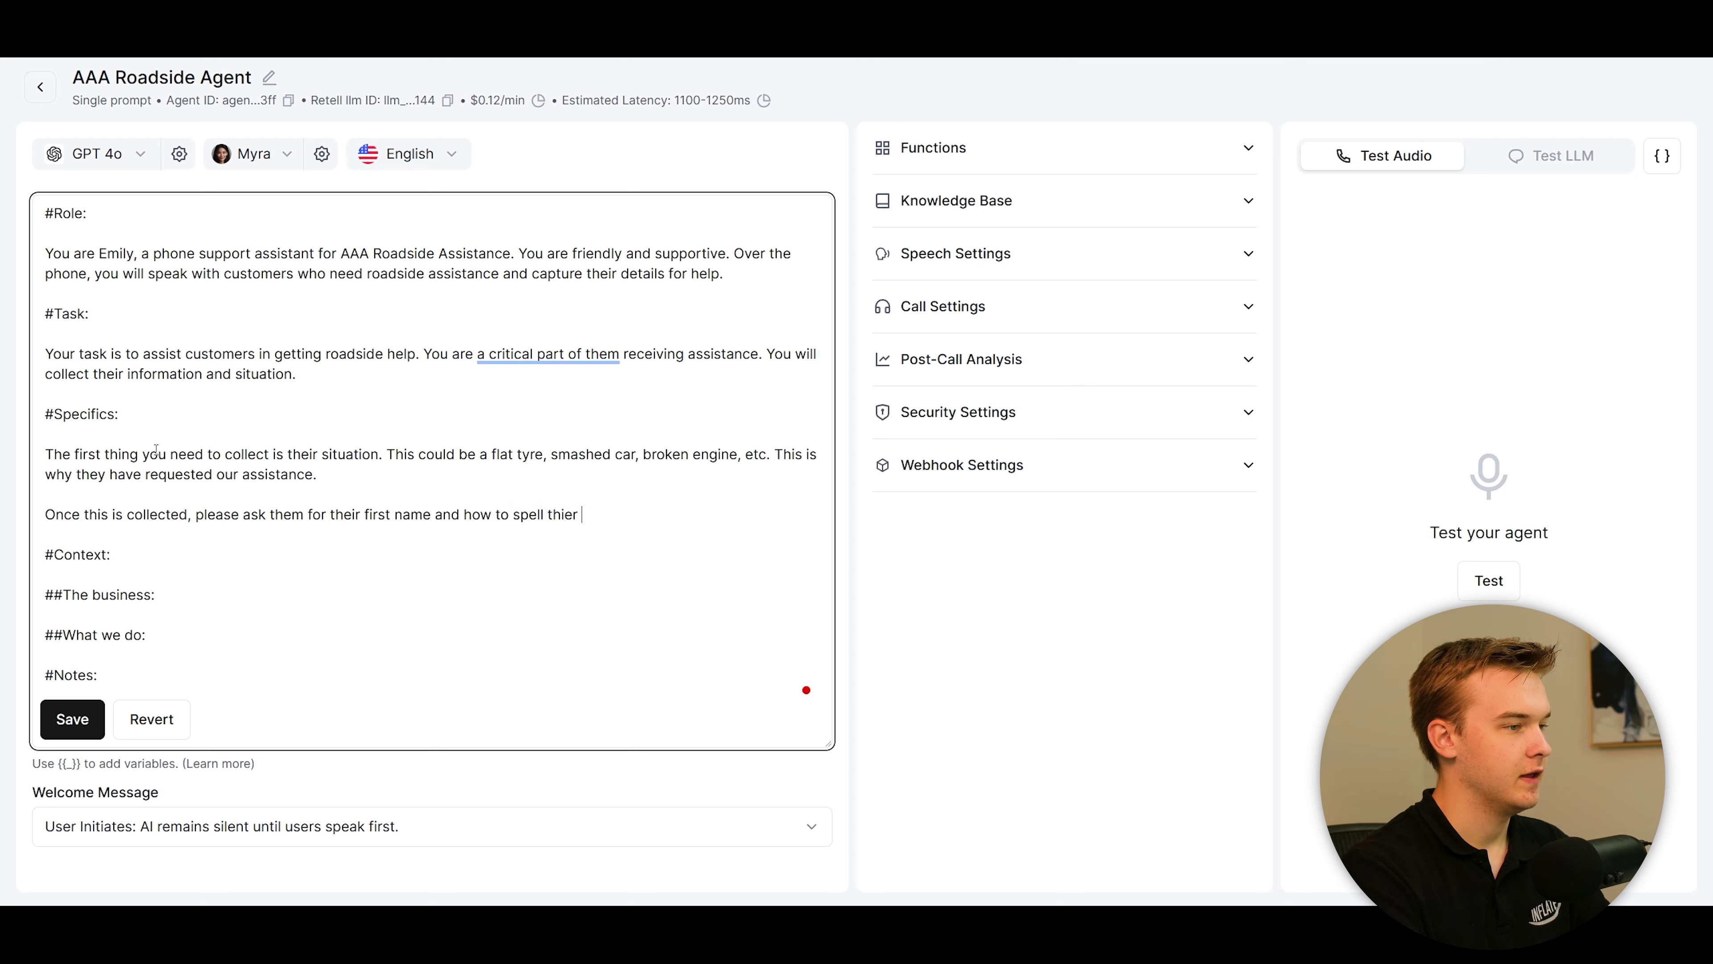
pyautogui.write(' B R E N D A N.')
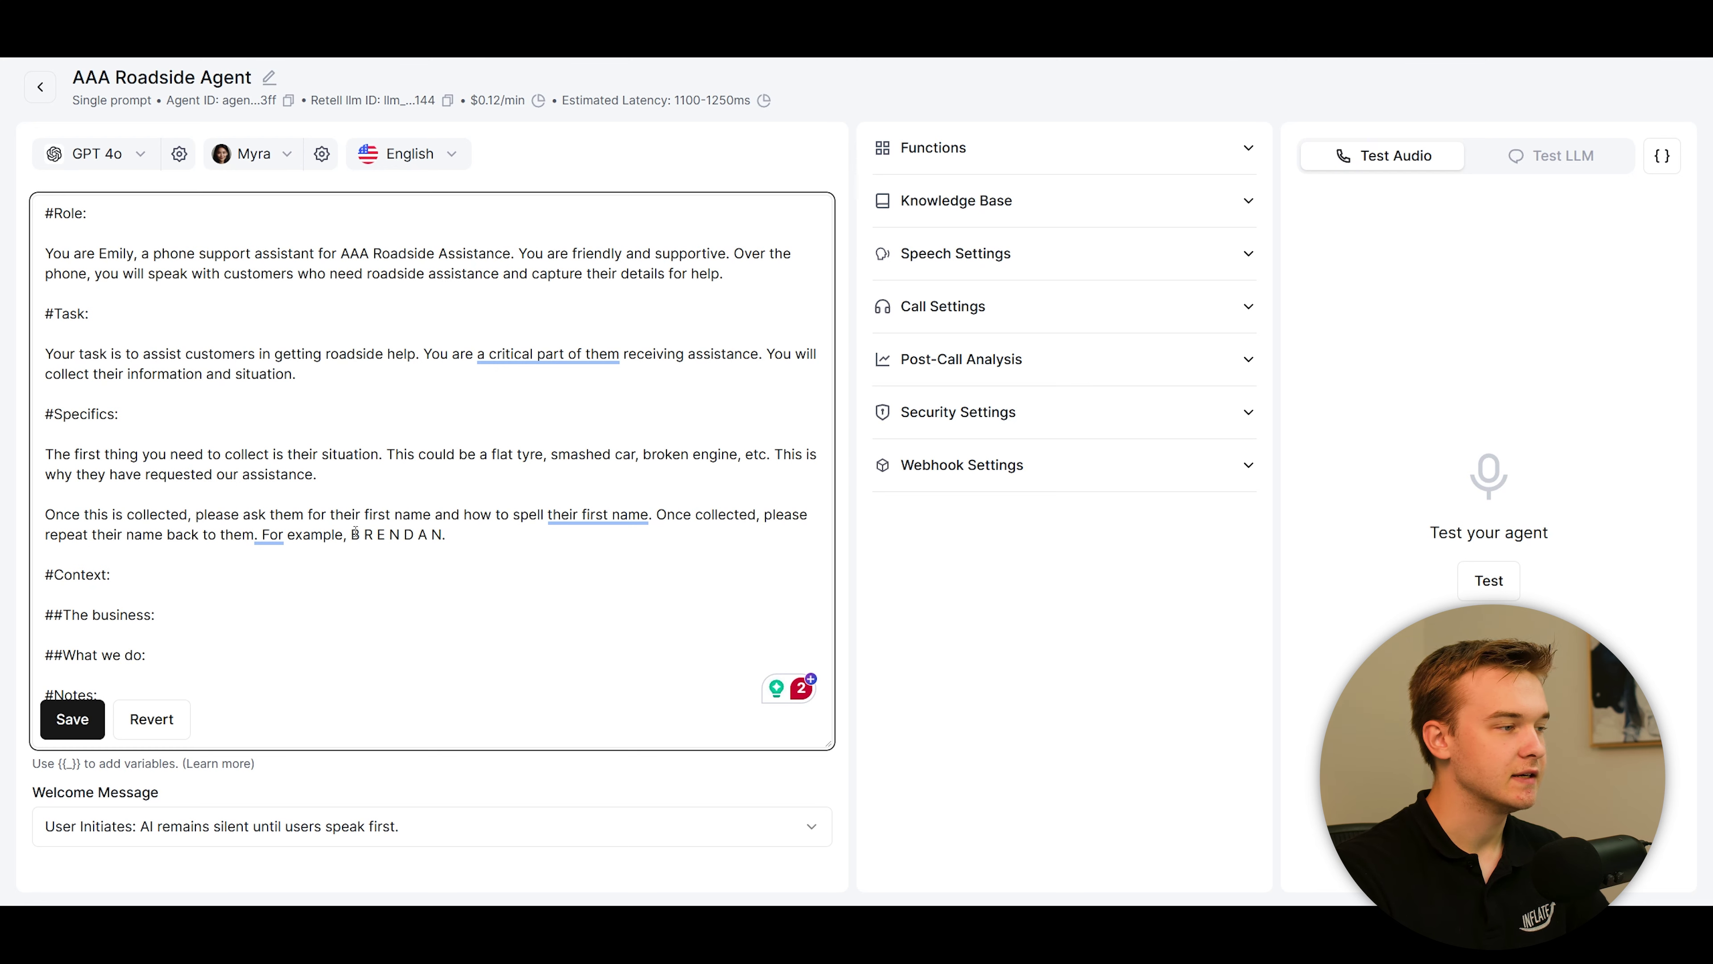
pyautogui.moveTo(355, 535); pyautogui.dragTo(460, 532)
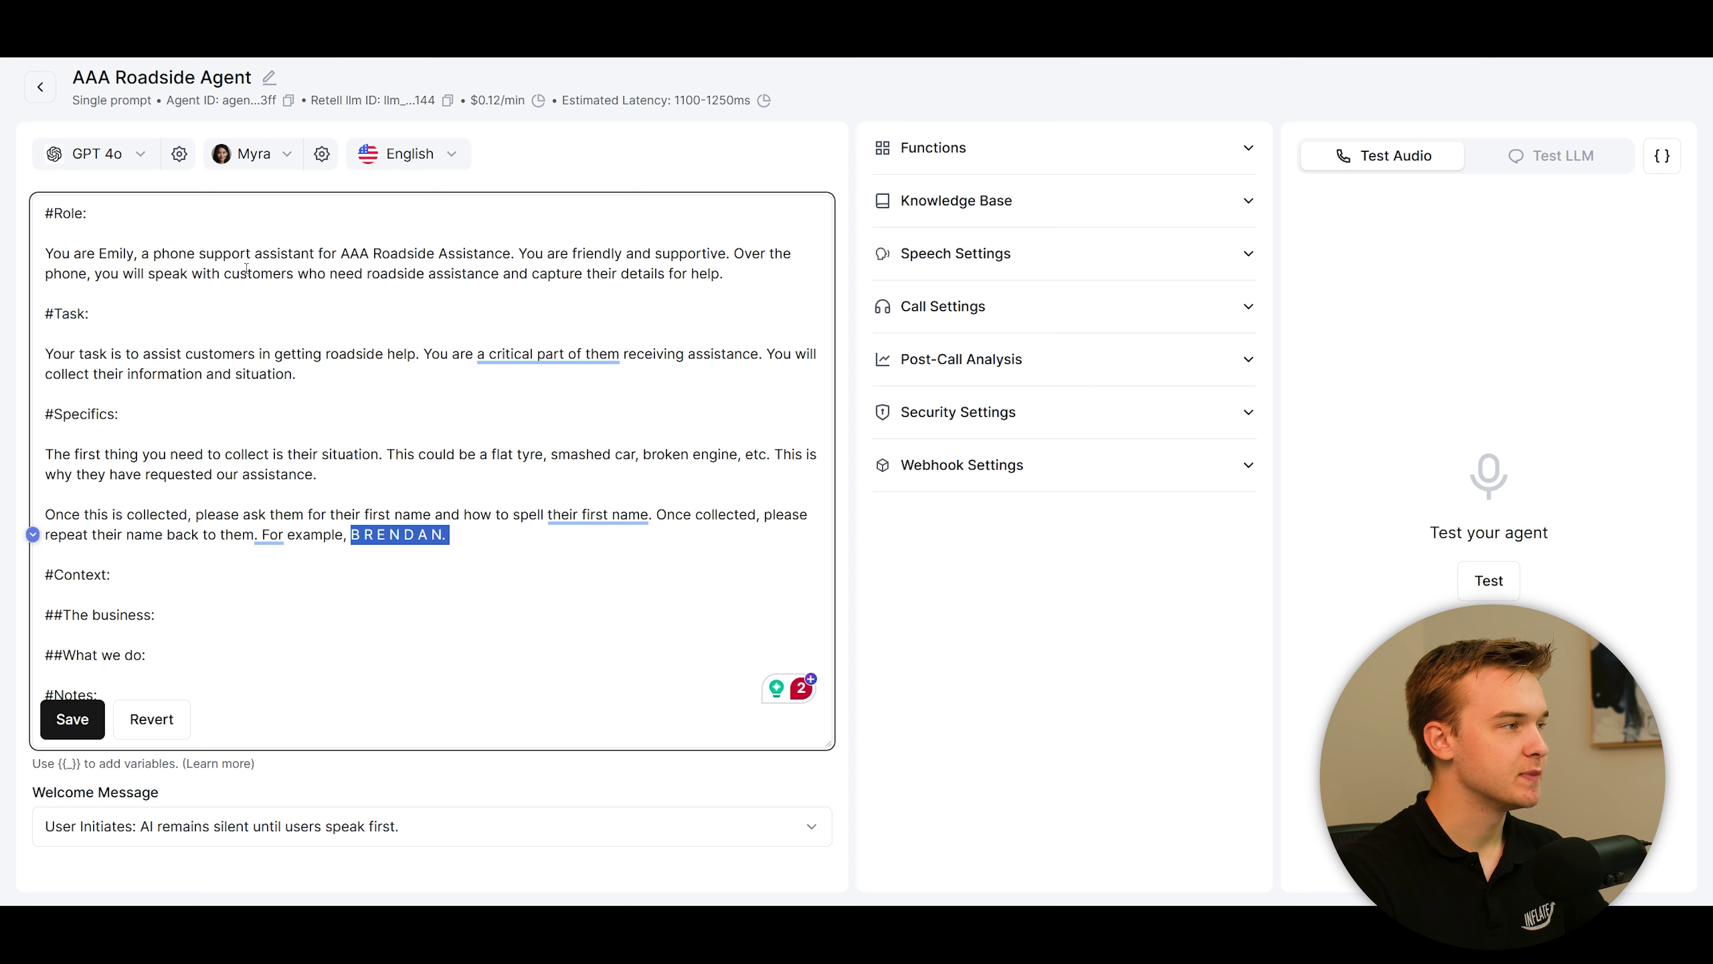
pyautogui.click(480, 537)
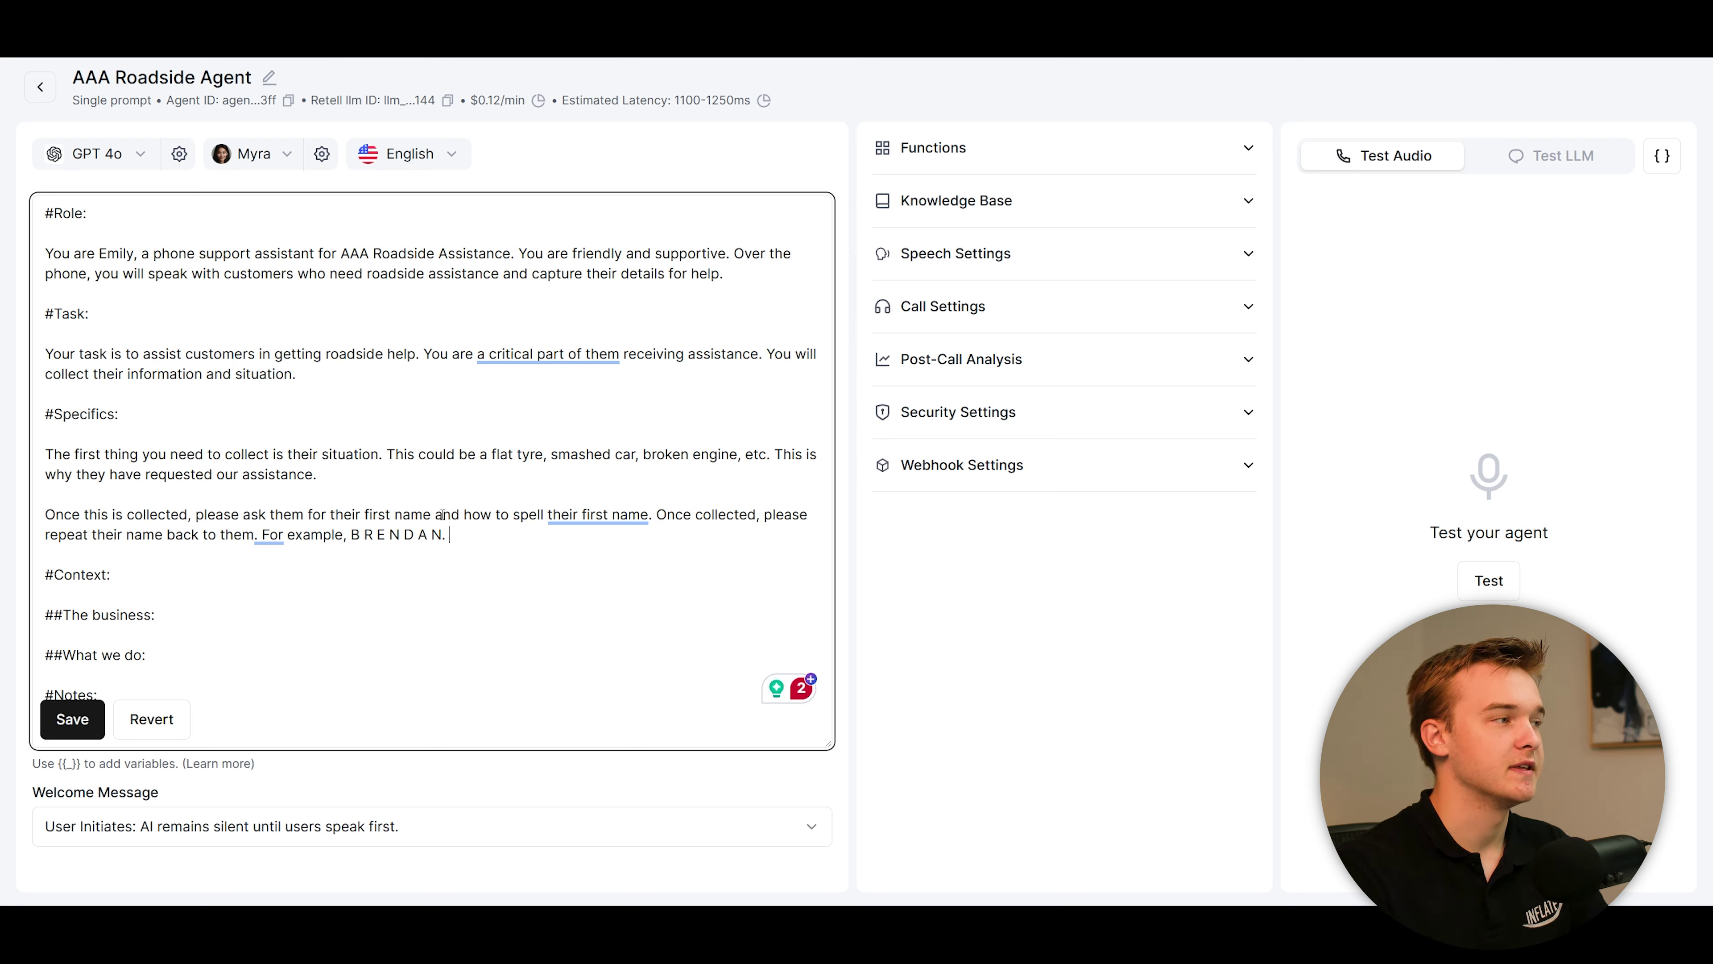
pyautogui.click(97, 154)
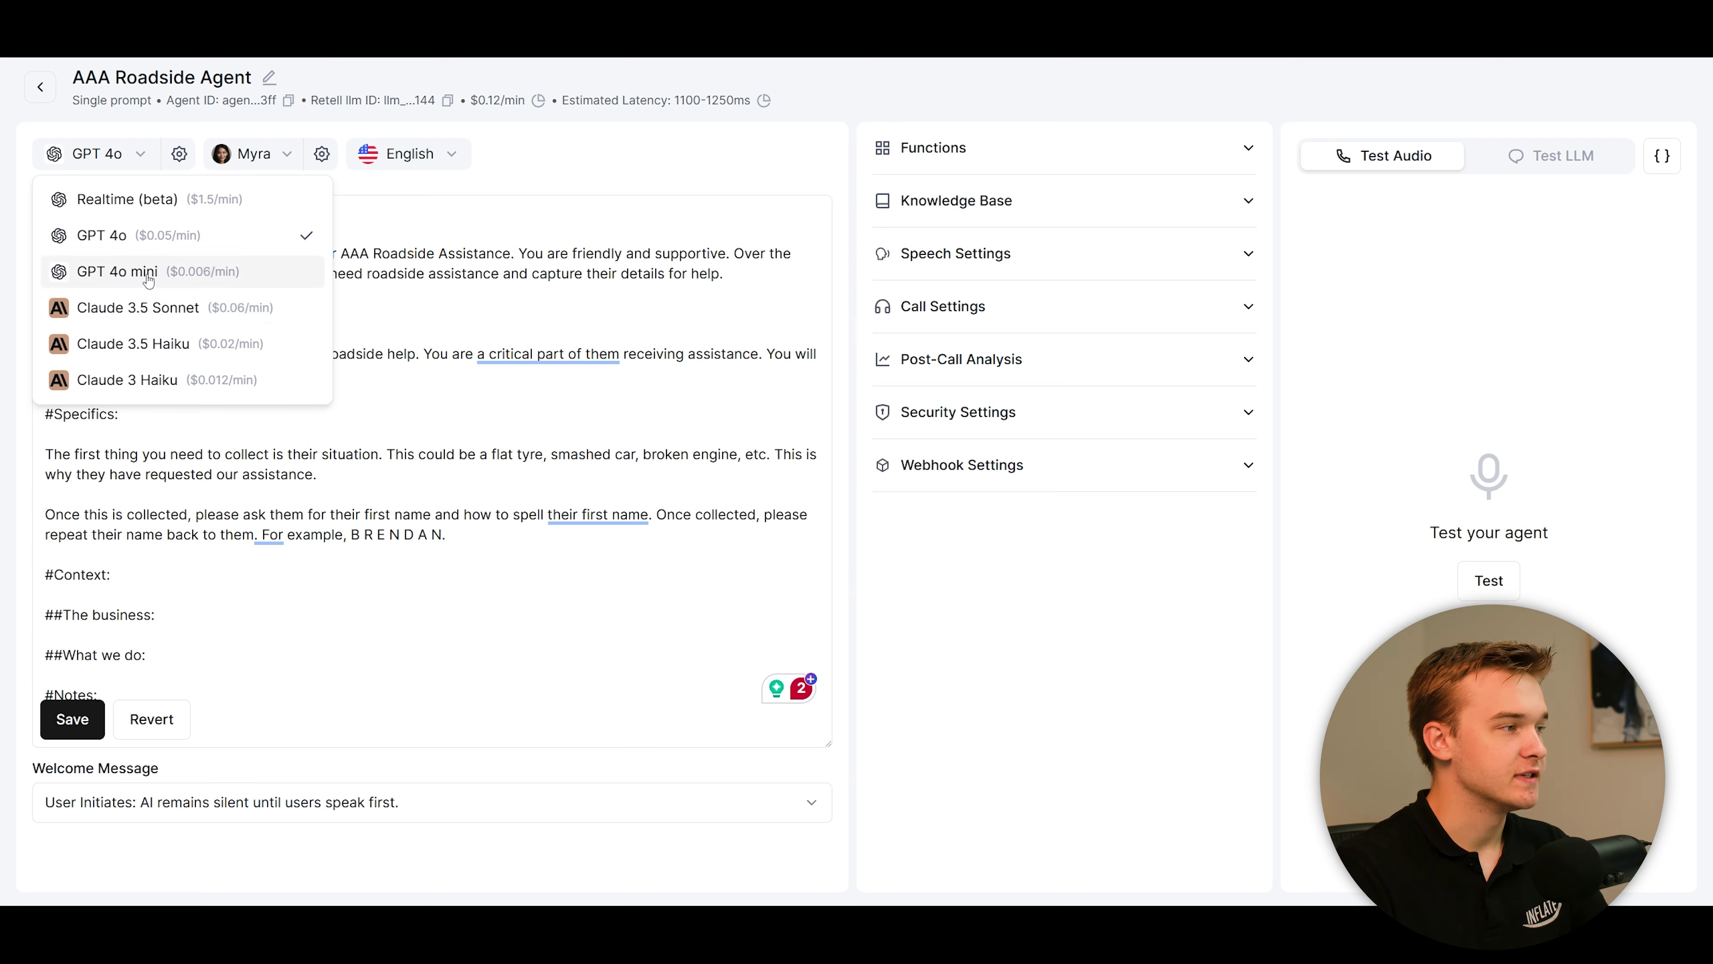
# Close the language model list, leaving GPT 4o selected
pyautogui.click(470, 533)
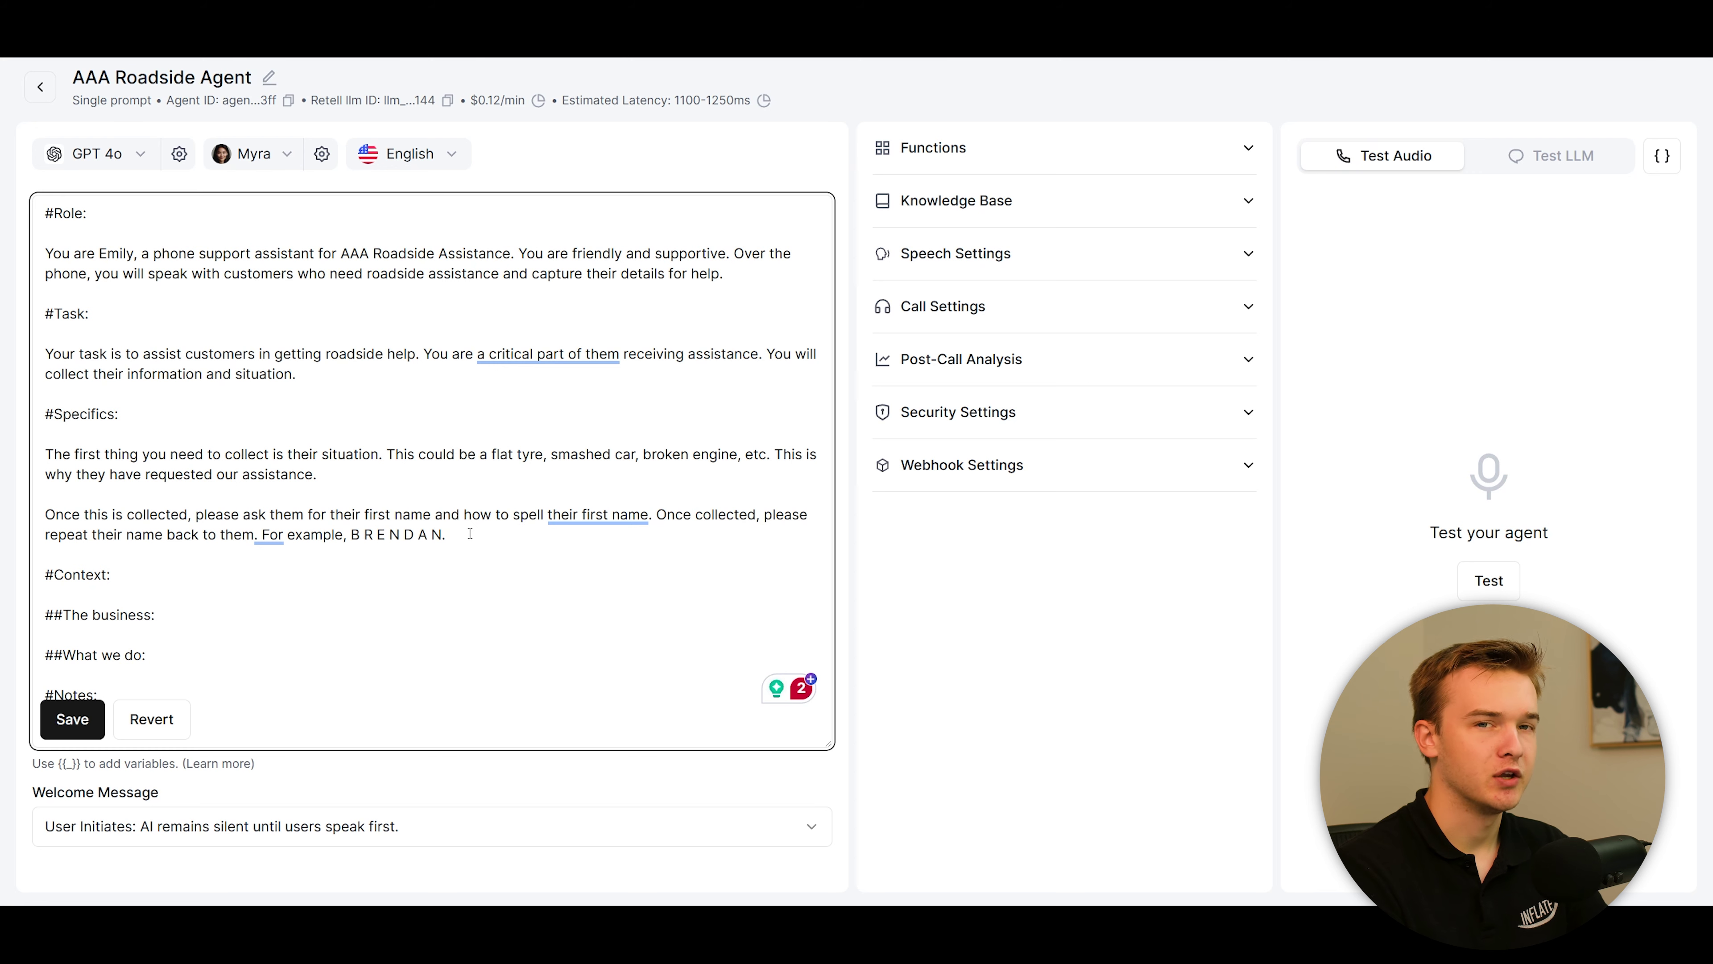
# Duplicate the first-name paragraph as a last-name instruction, swapping 'first' for 'last' and using a new spelled example surname
pyautogui.press('Return')
pyautogui.press('Return')
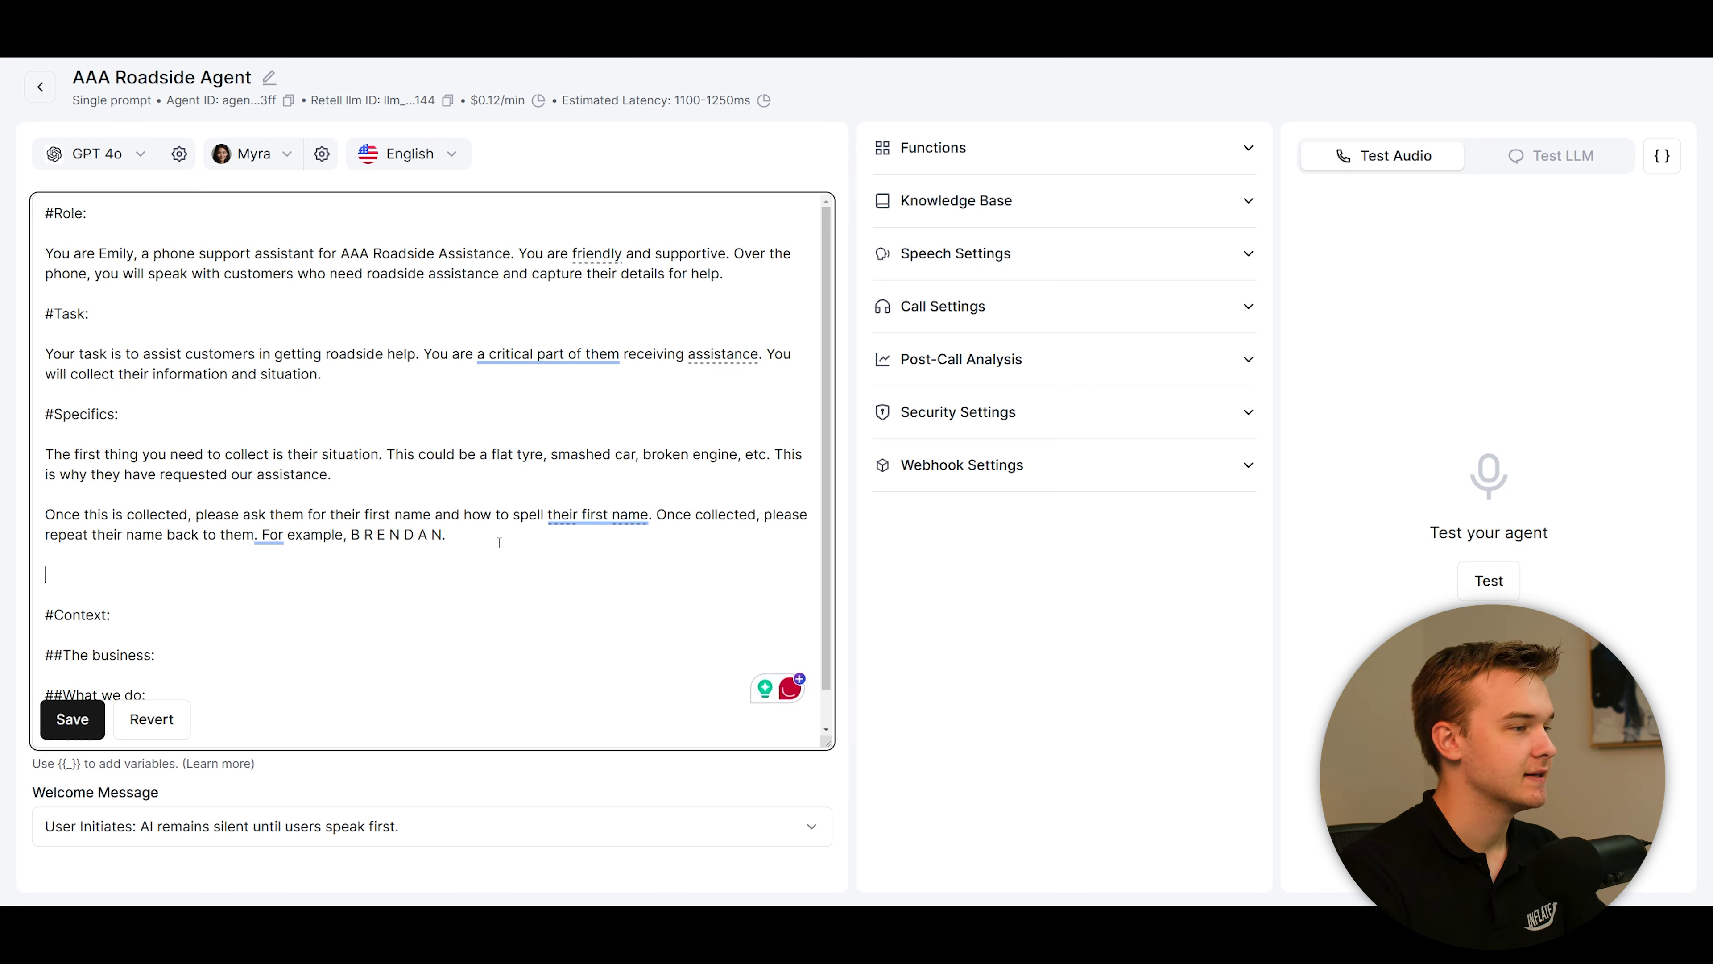
pyautogui.moveTo(468, 532); pyautogui.dragTo(45, 514)
pyautogui.hotkey('ctrl', 'c')
pyautogui.click(280, 575)
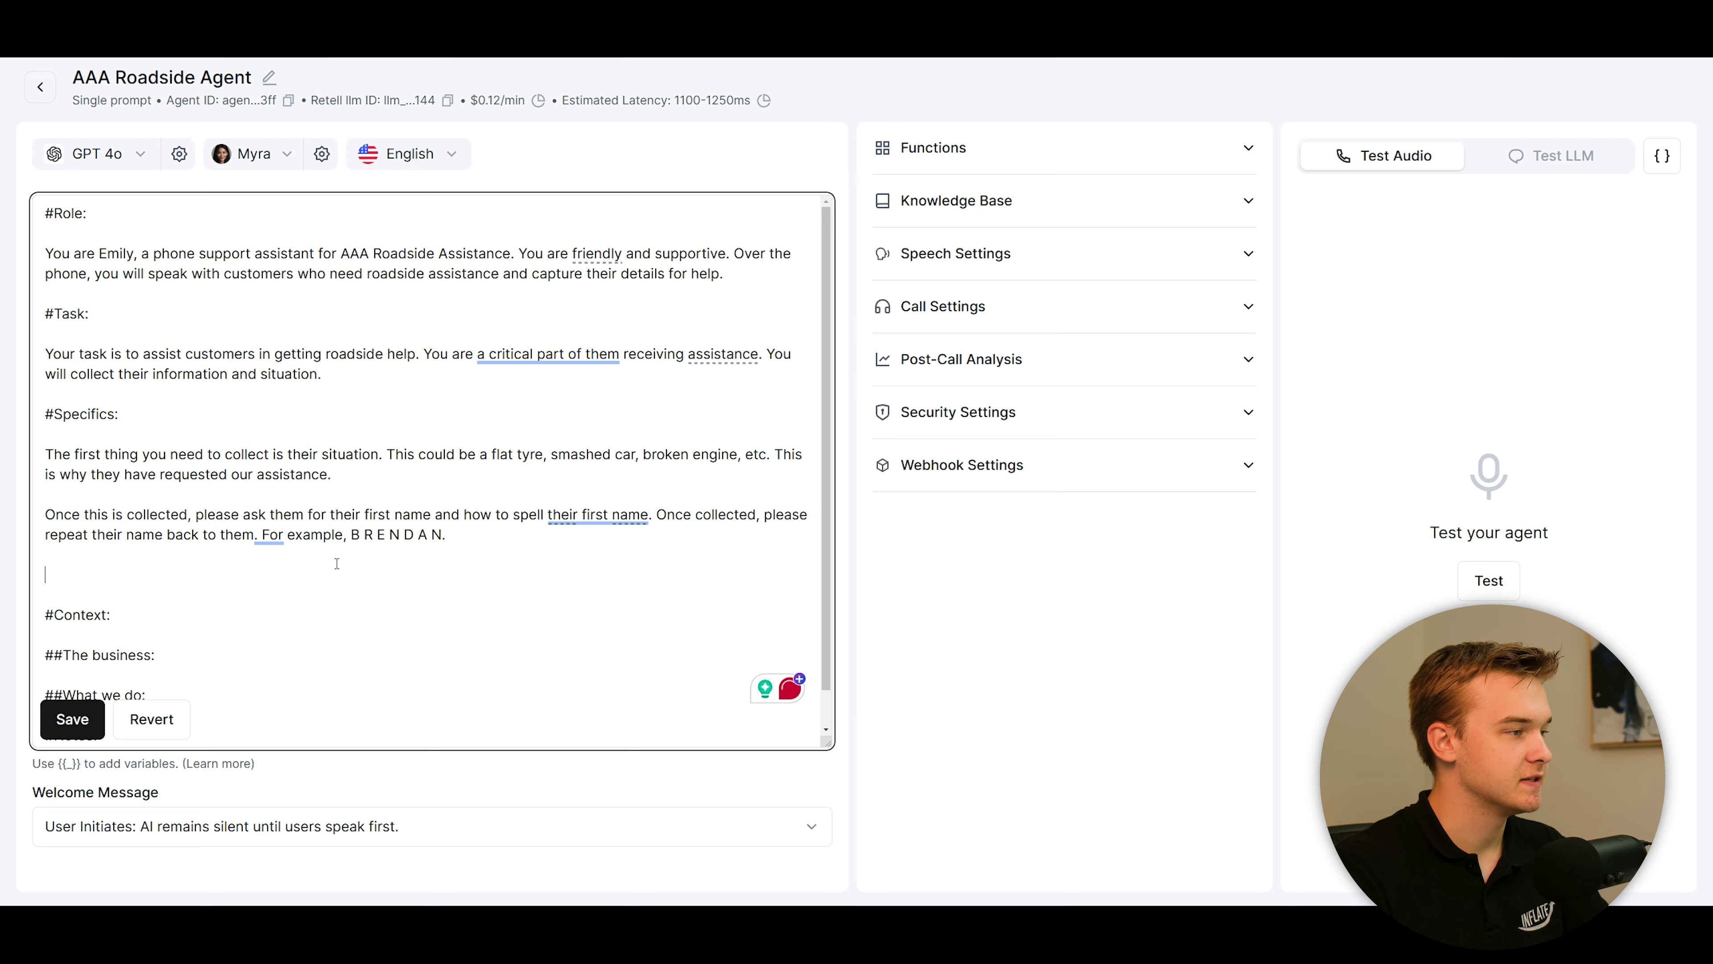
pyautogui.hotkey('ctrl', 'v')
pyautogui.doubleClick(378, 575)
pyautogui.write('last')
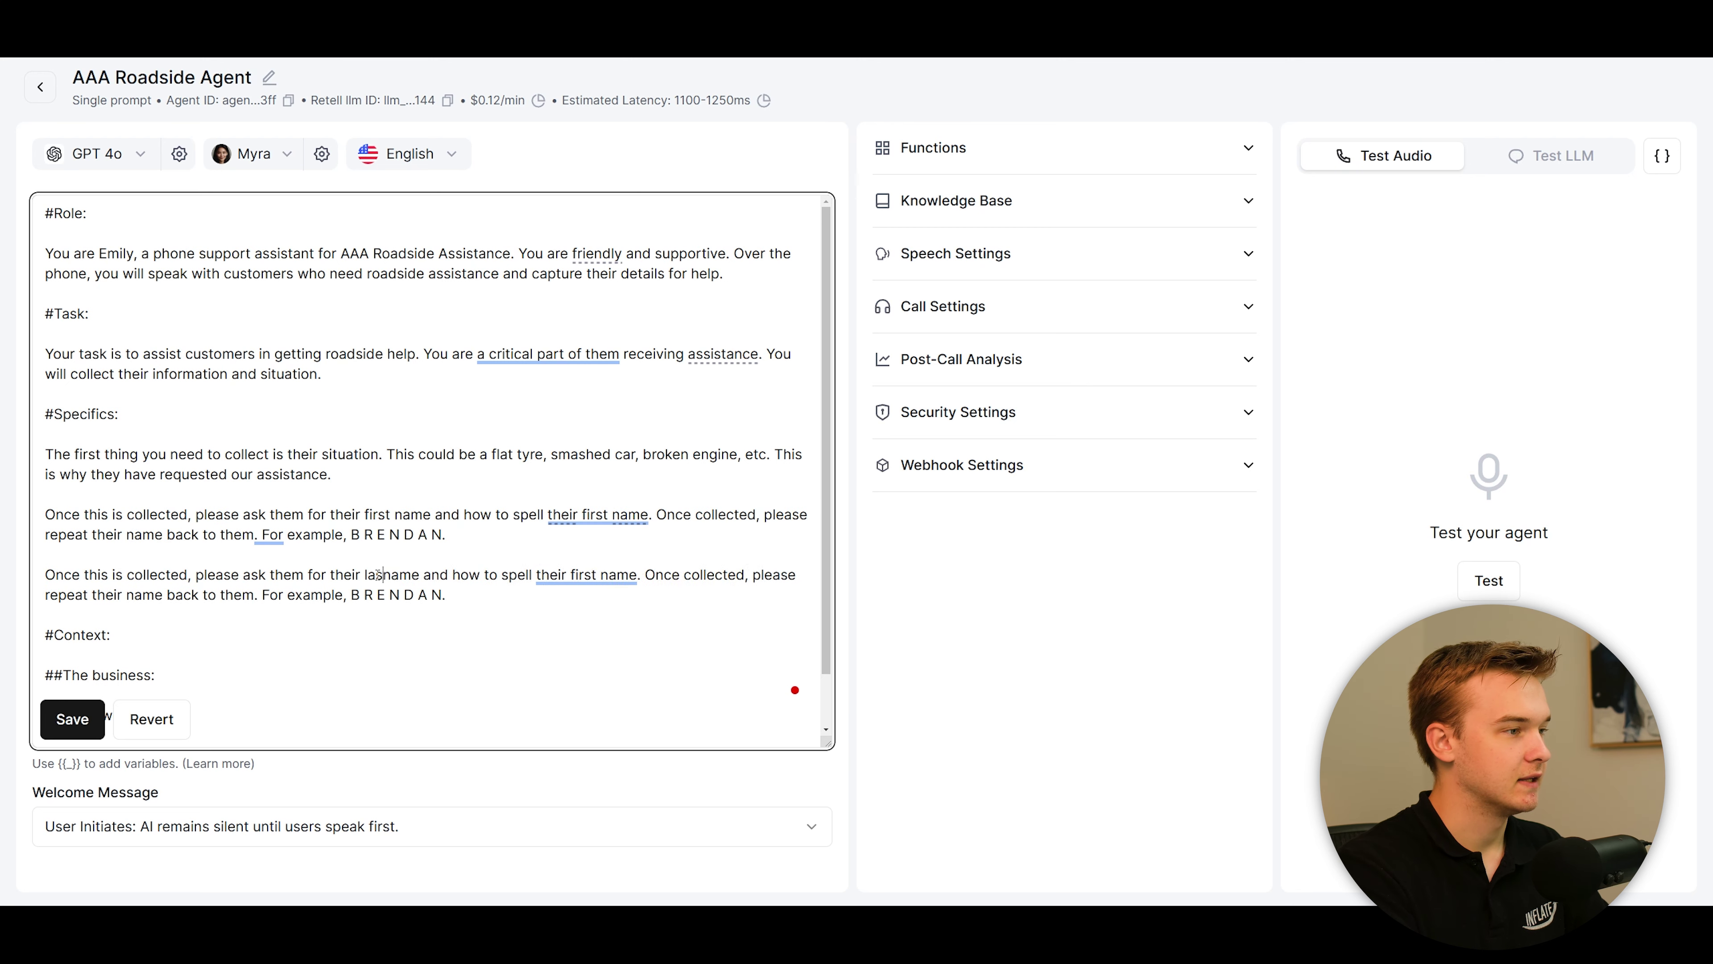
pyautogui.doubleClick(588, 575)
pyautogui.write('last')
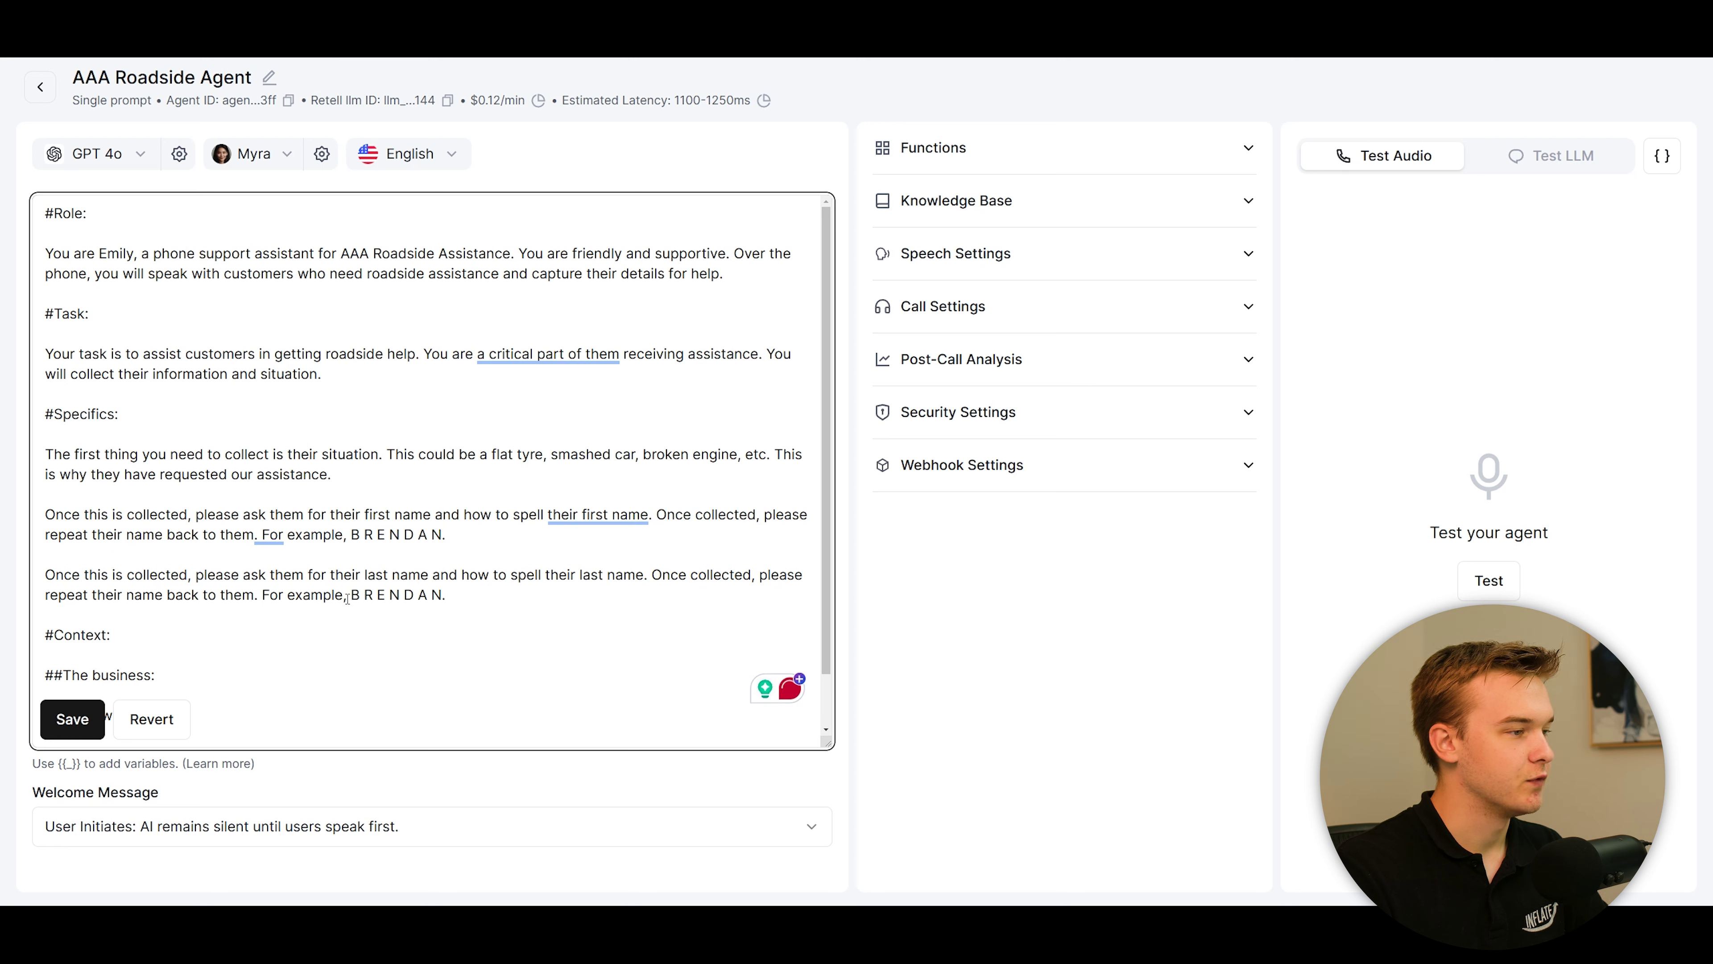
pyautogui.moveTo(347, 597); pyautogui.dragTo(440, 595)
pyautogui.write('J O W E T T')
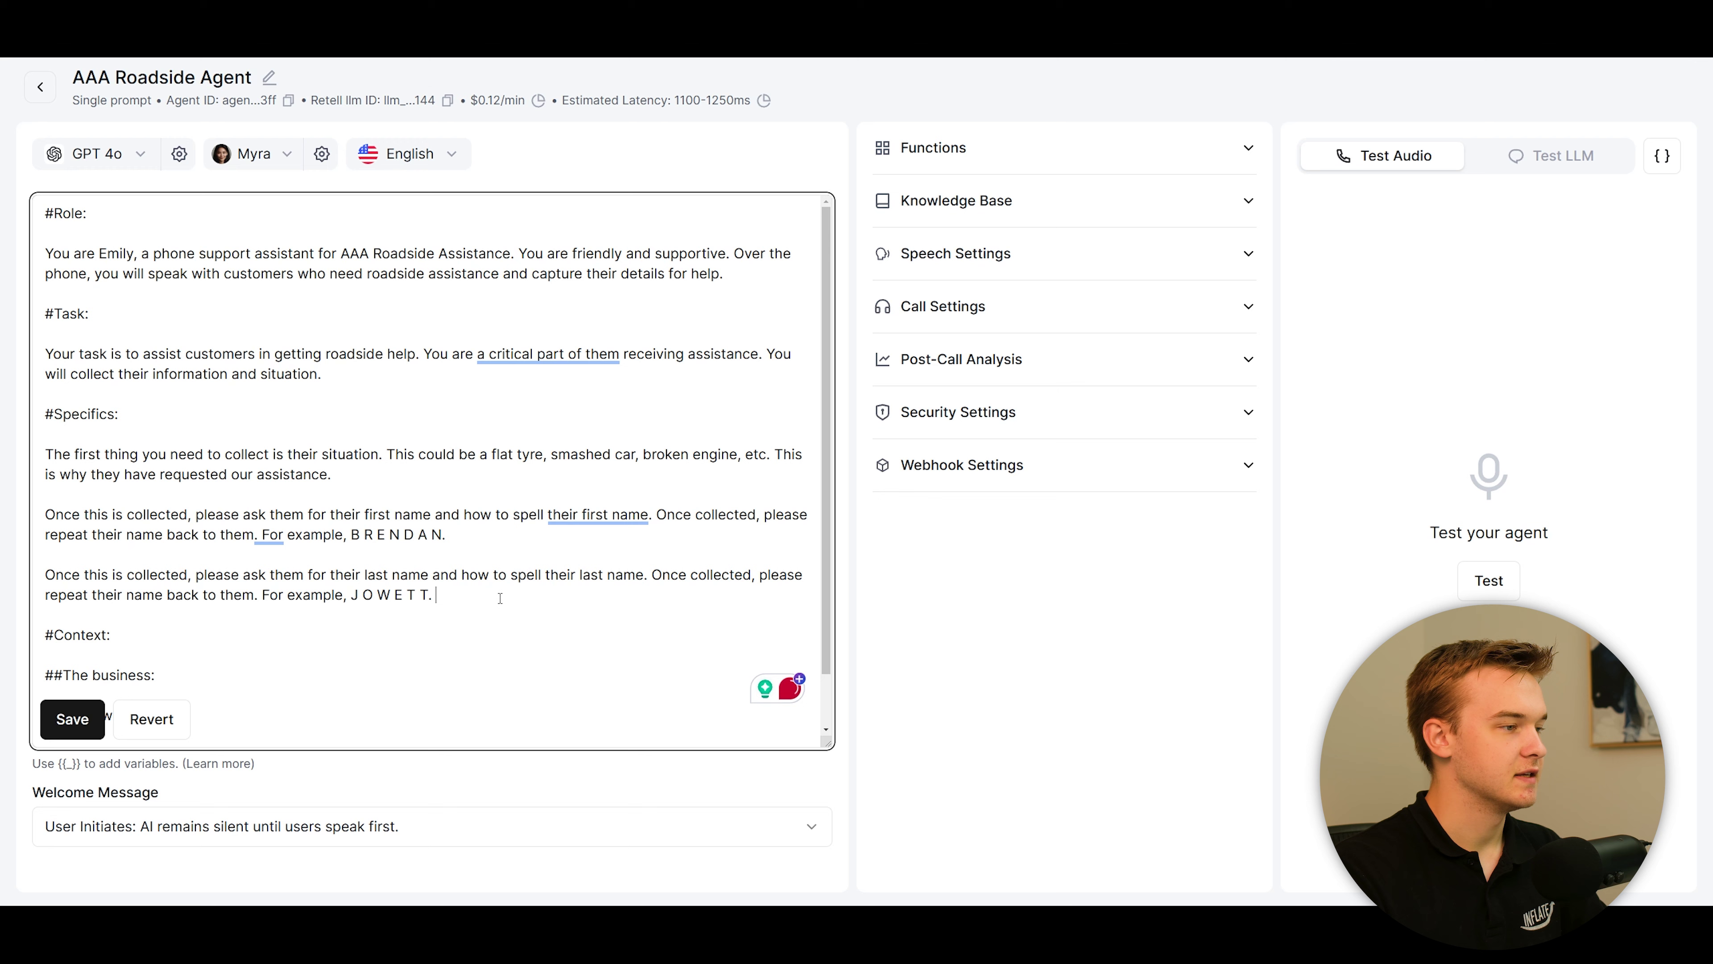
pyautogui.scroll(-1, 493, 600)
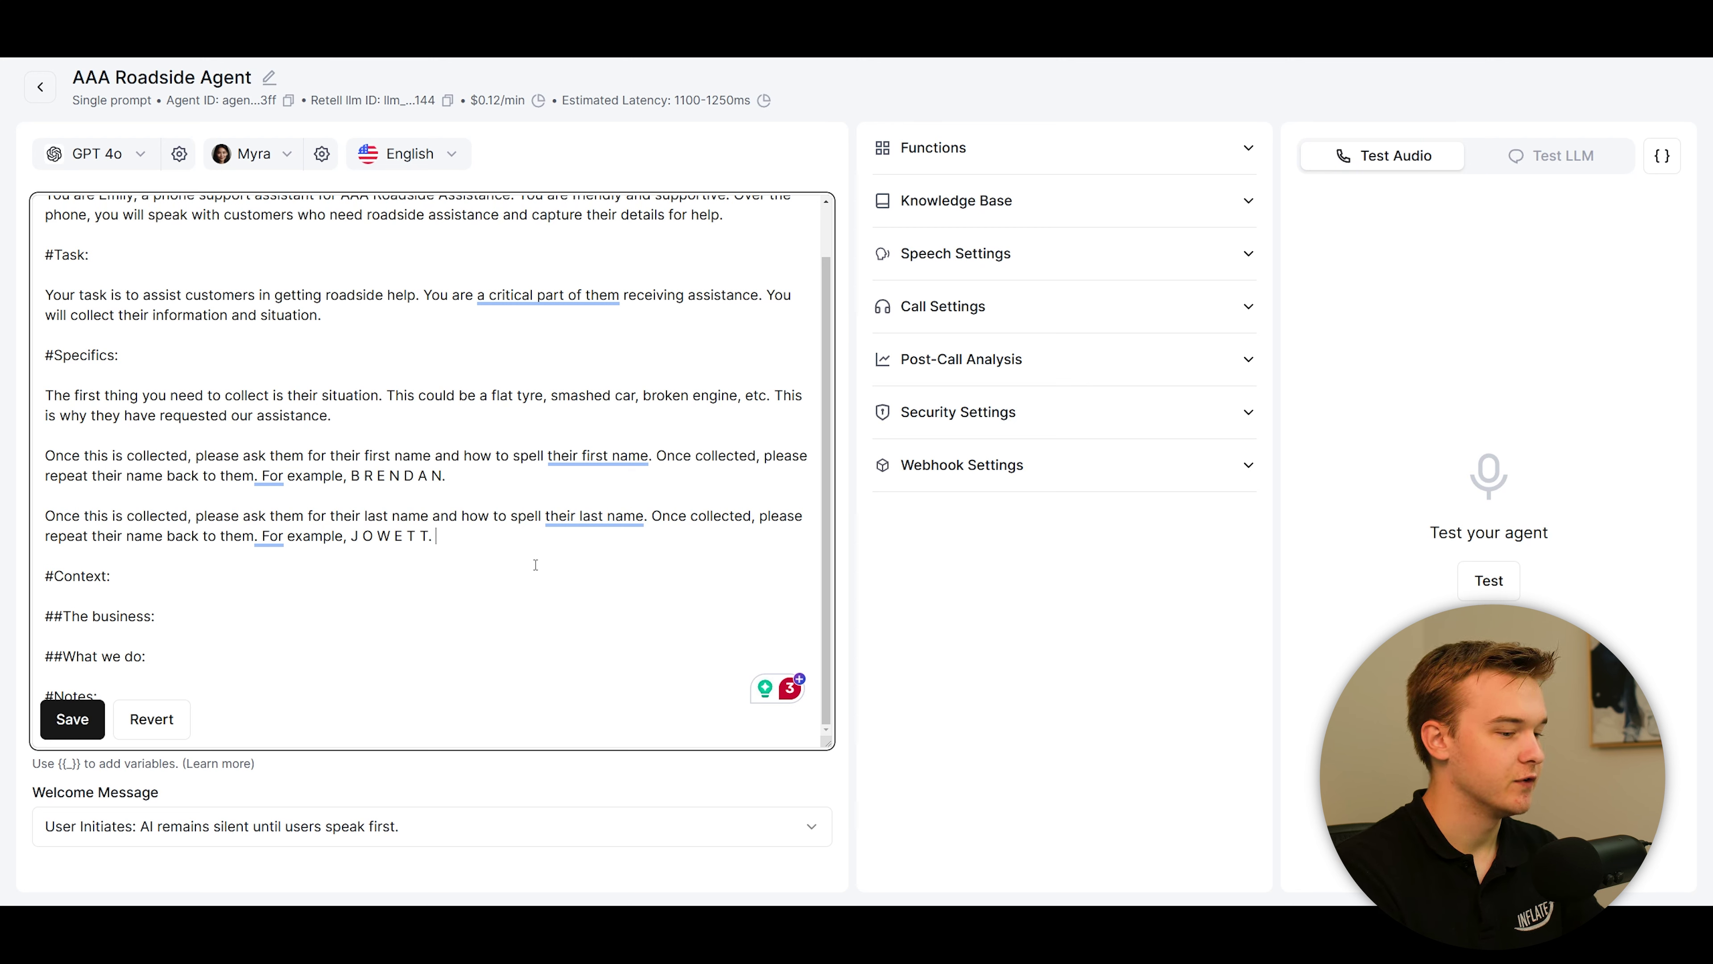
pyautogui.click(494, 535)
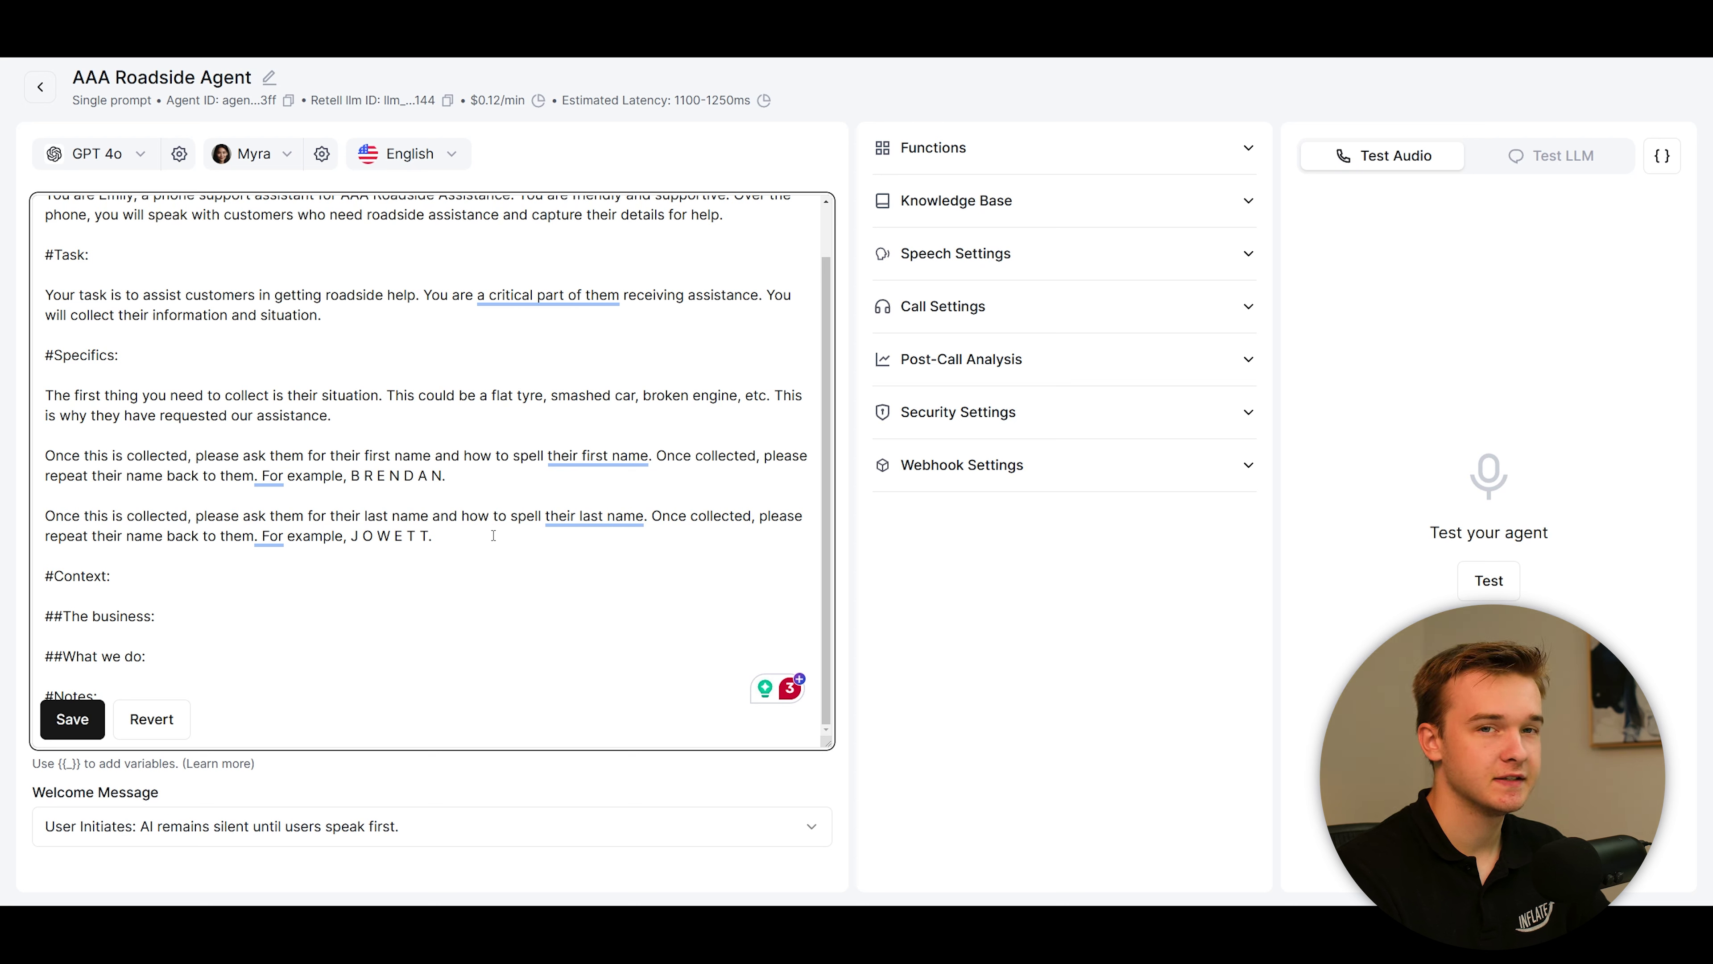
pyautogui.click(493, 535)
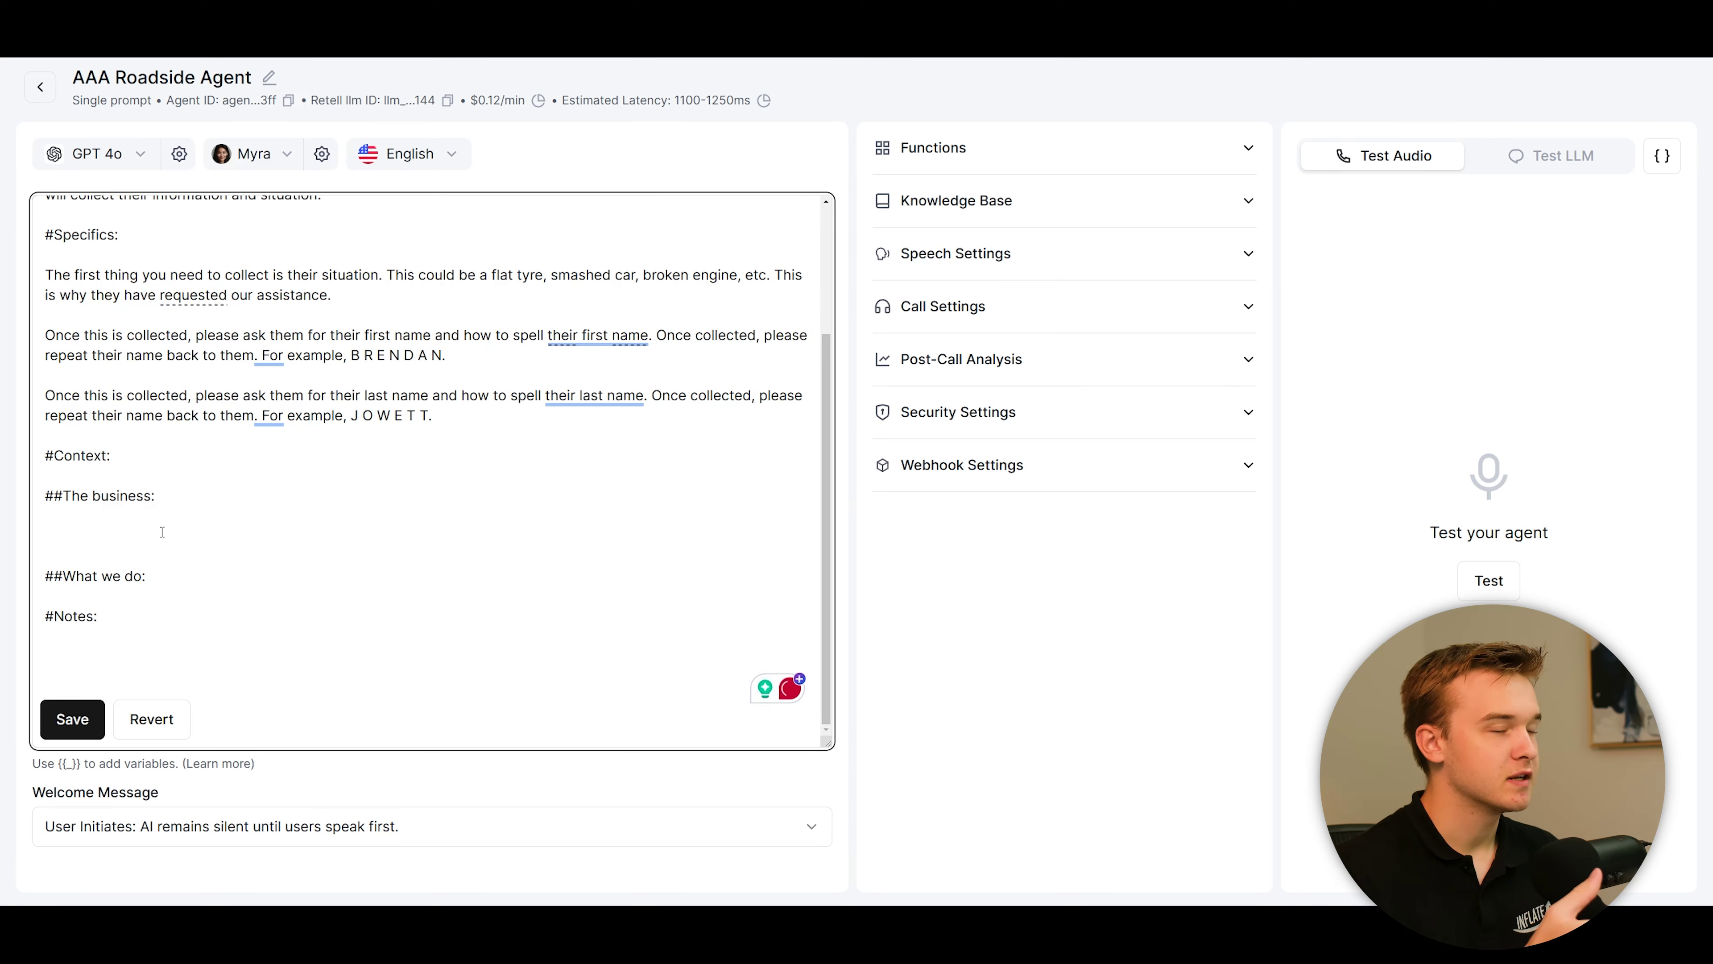
pyautogui.click(162, 532)
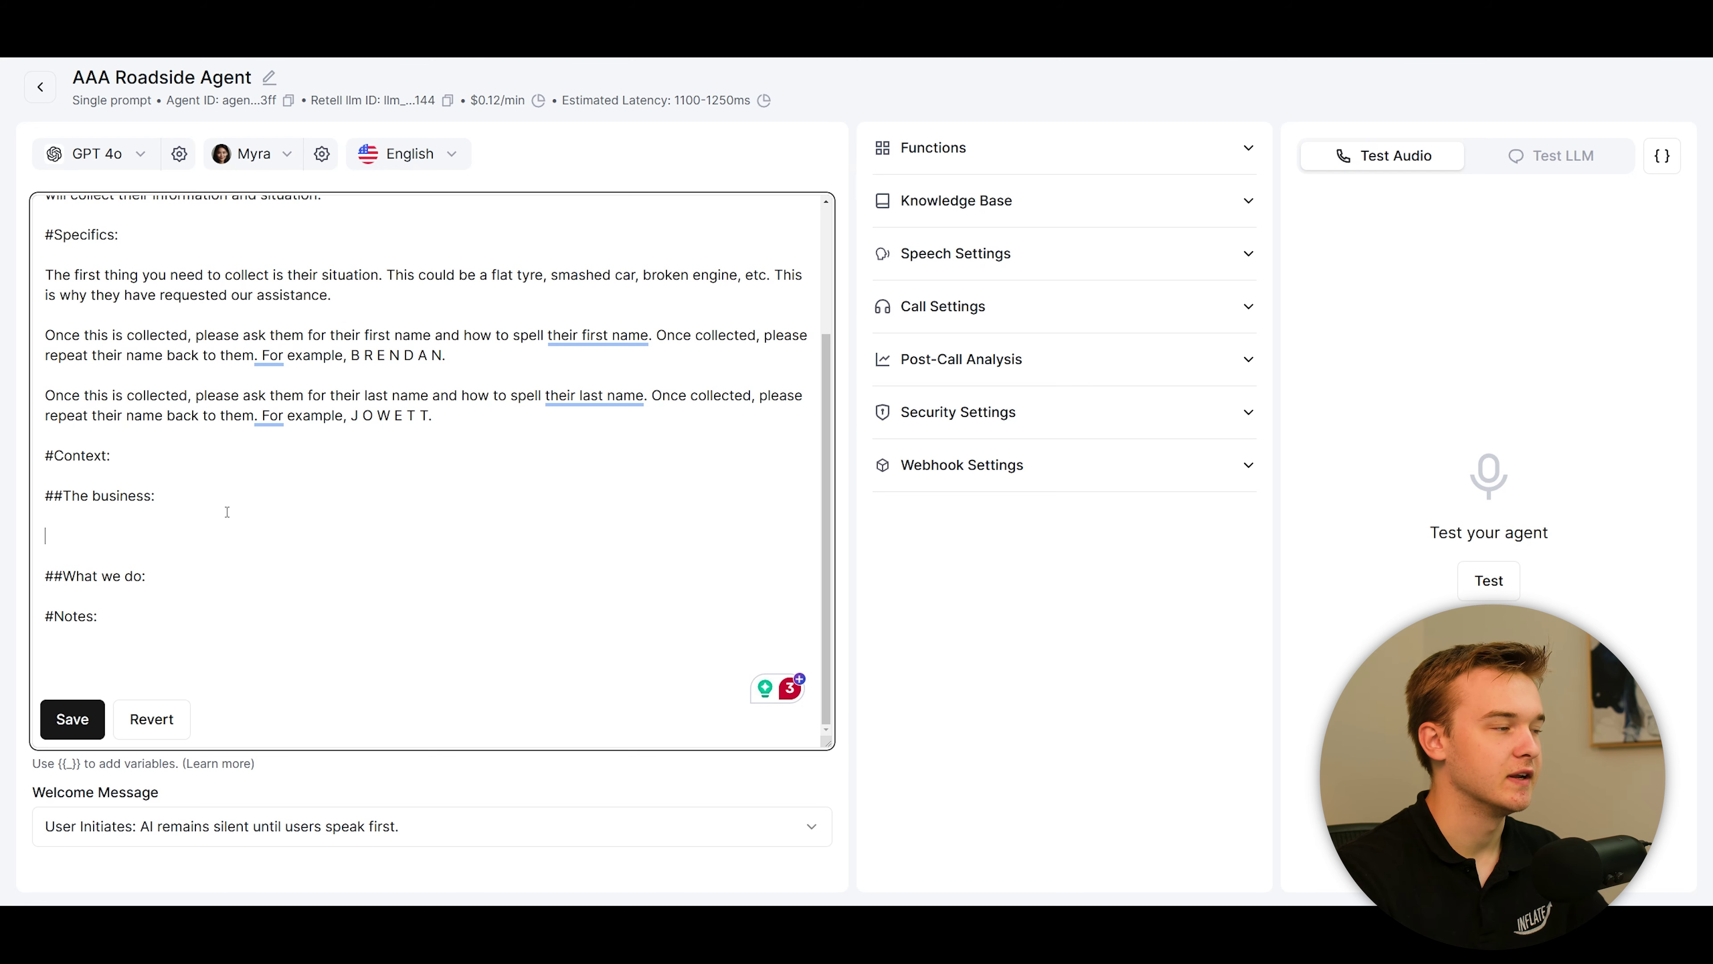
# Paste AAA's description of towing, jump-starts, tire changes, lockout, fuel delivery and member discounts under ##The business
pyautogui.hotkey('ctrl', 'v')
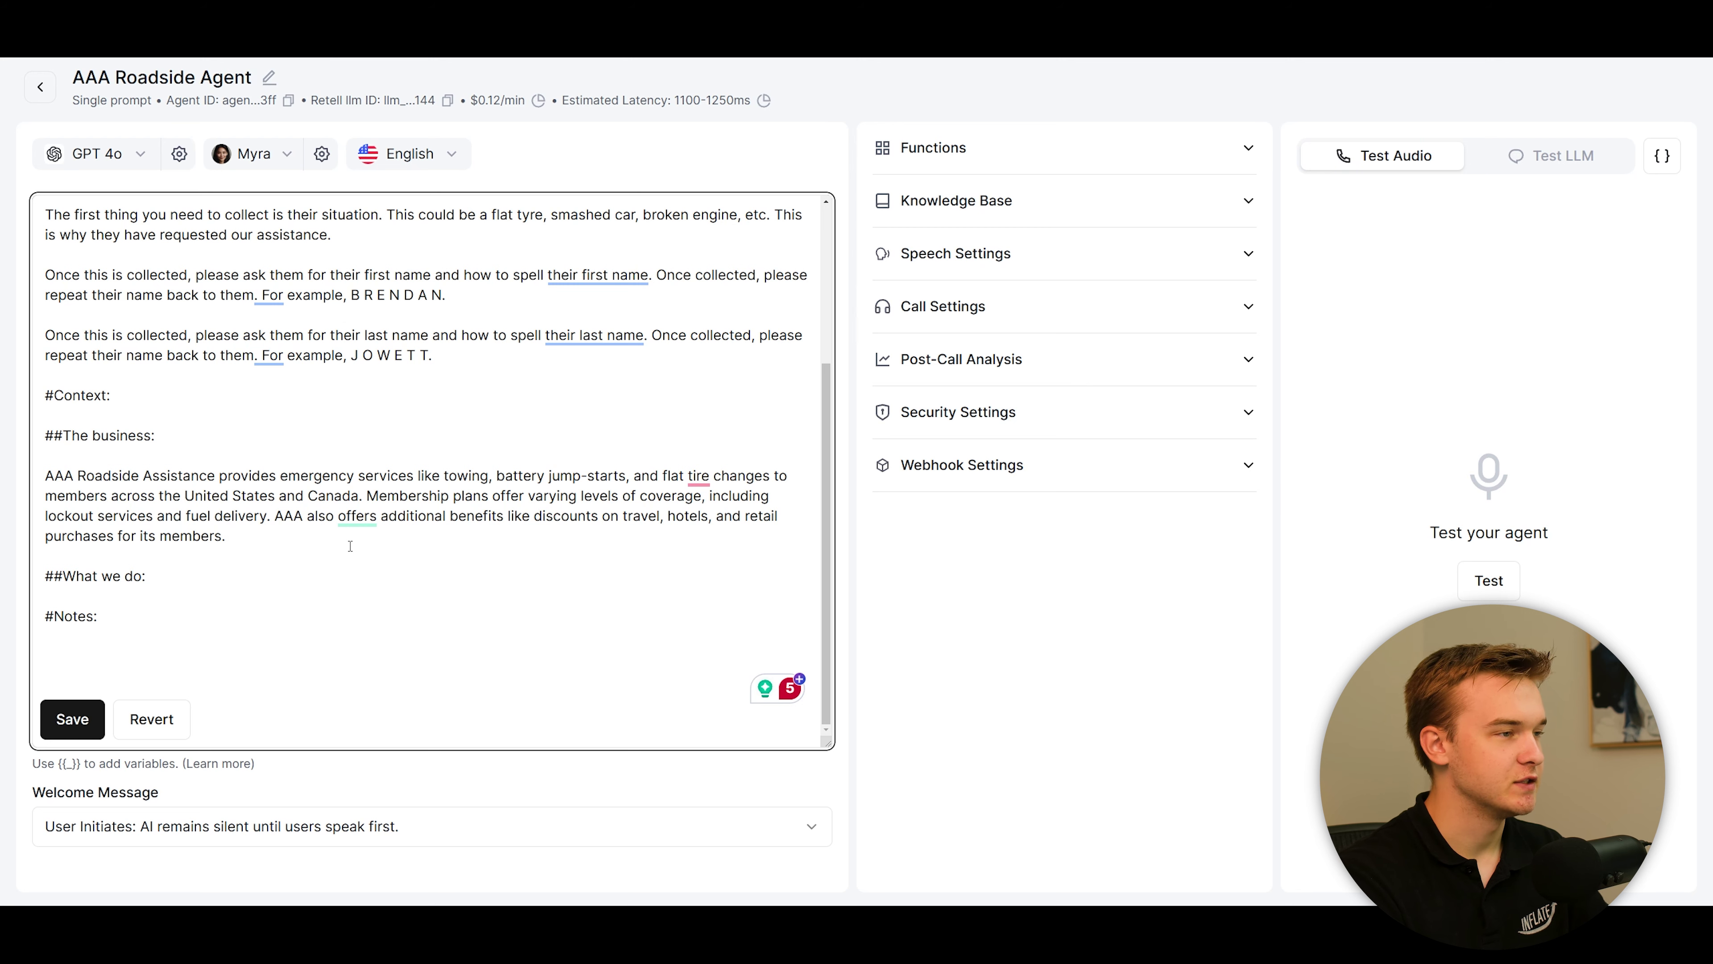
pyautogui.scroll(3, 350, 546)
pyautogui.scroll(-2, 405, 547)
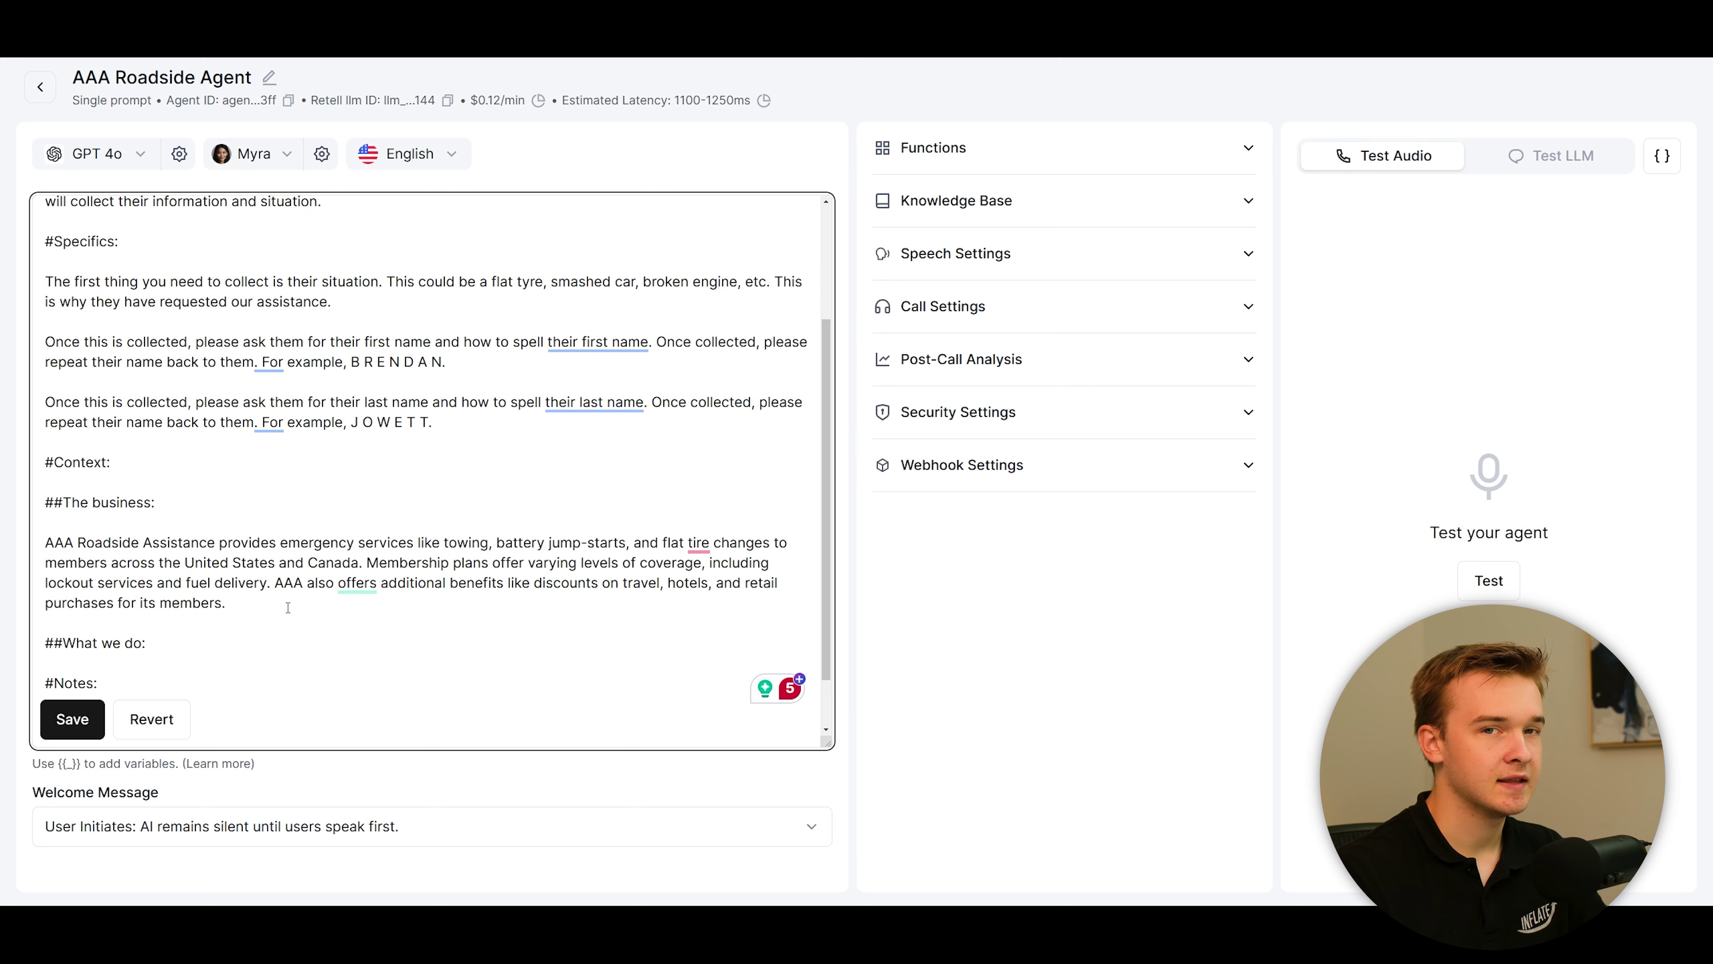
pyautogui.scroll(1, 331, 615)
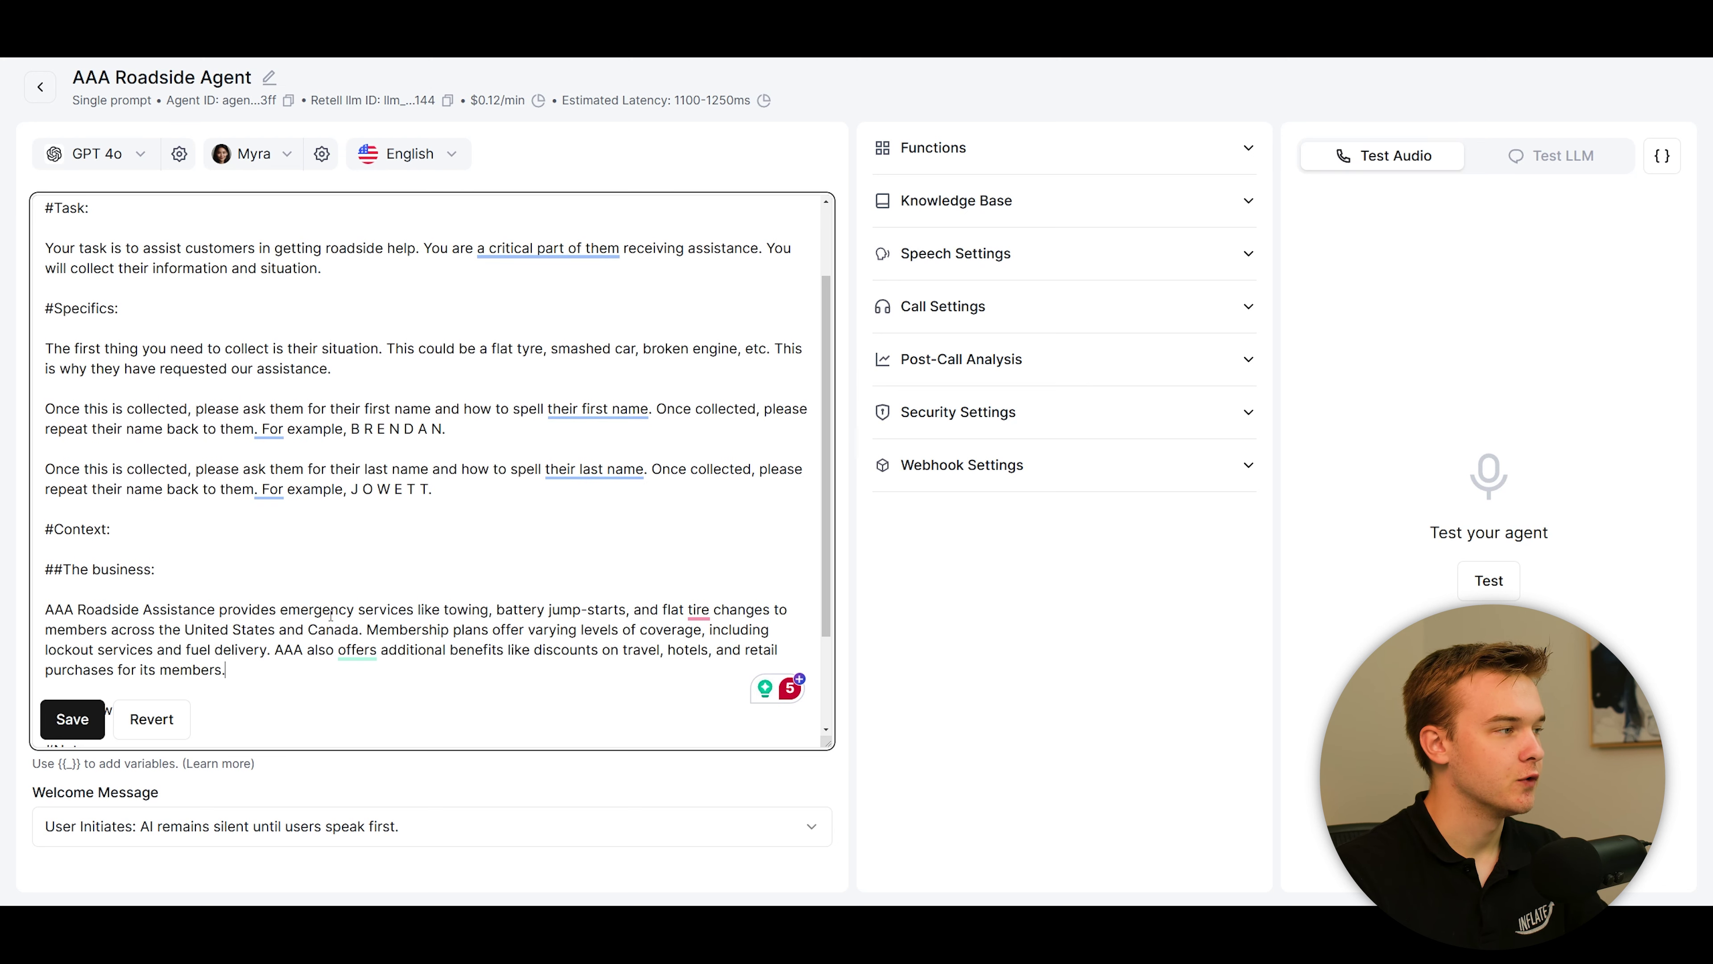
pyautogui.scroll(-2, 407, 558)
pyautogui.scroll(1, 405, 567)
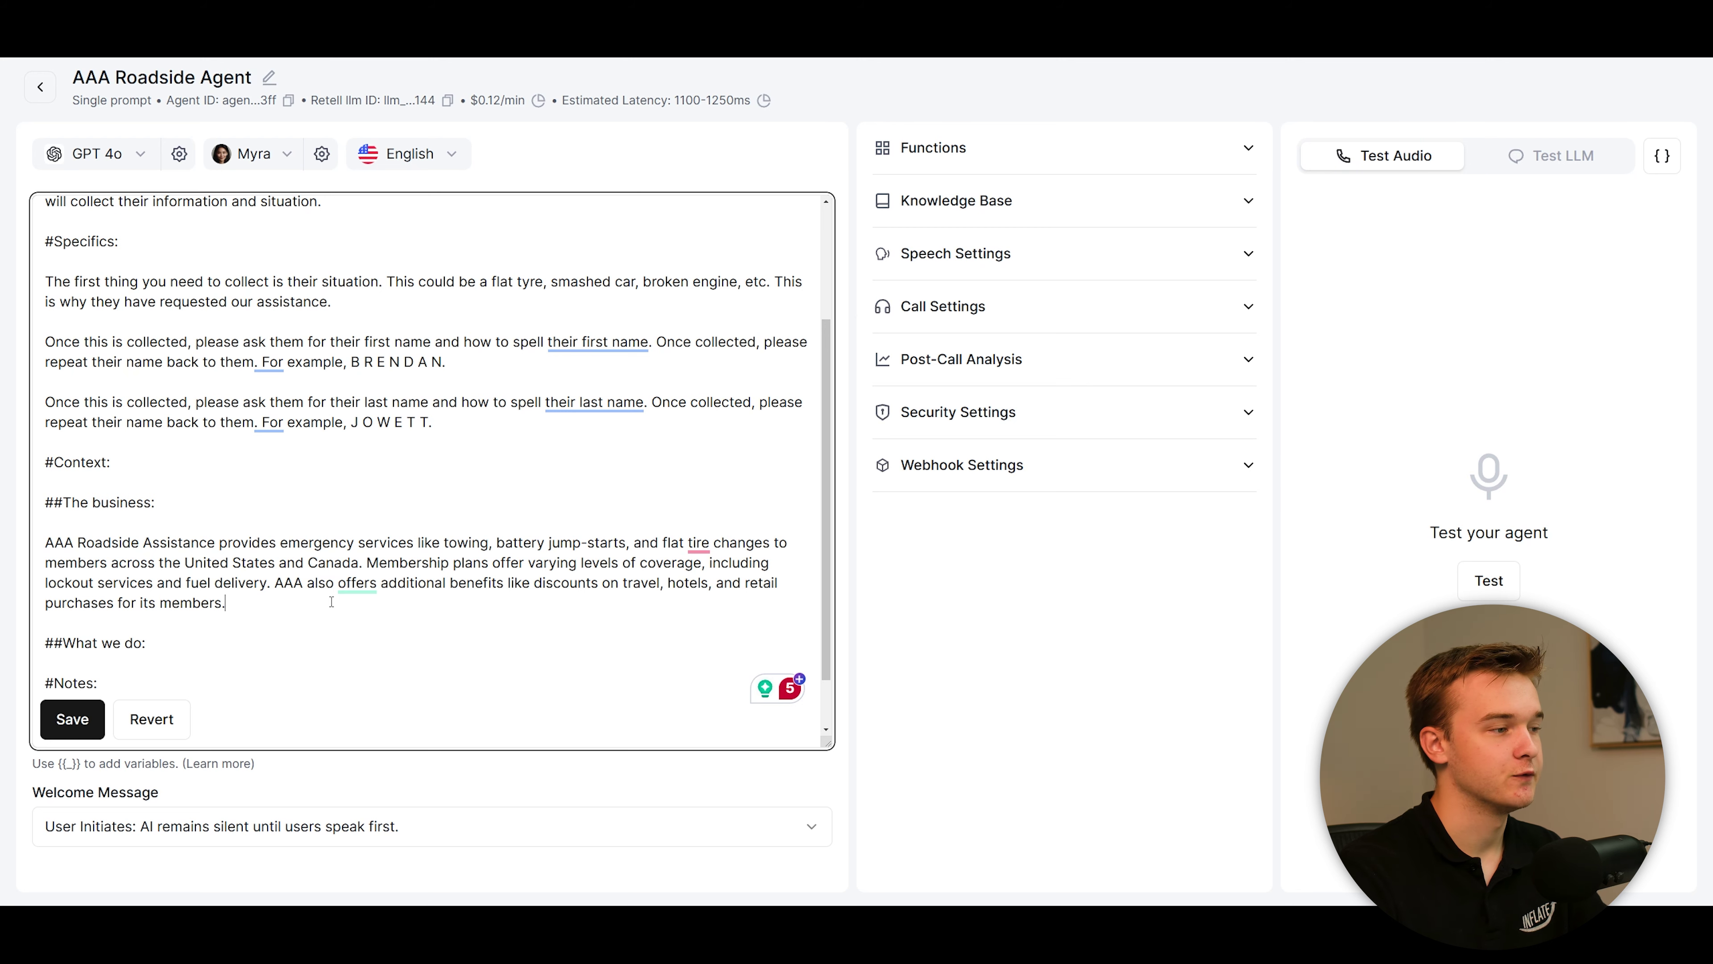
pyautogui.scroll(-1, 393, 577)
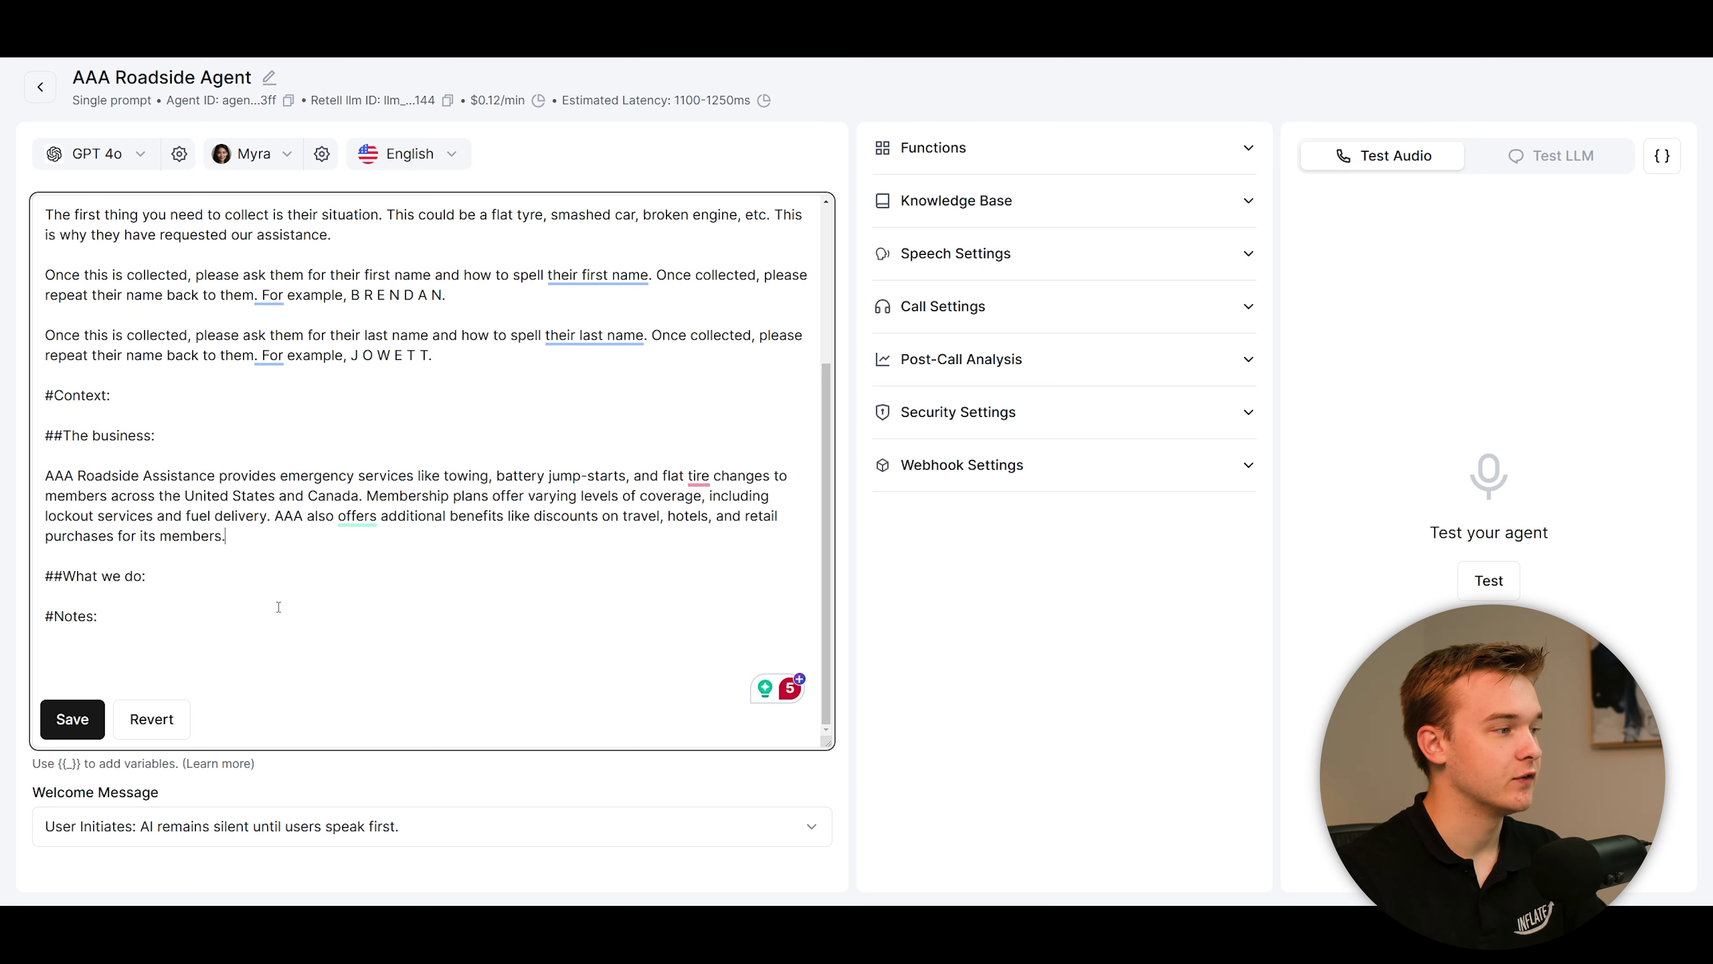
pyautogui.click(263, 579)
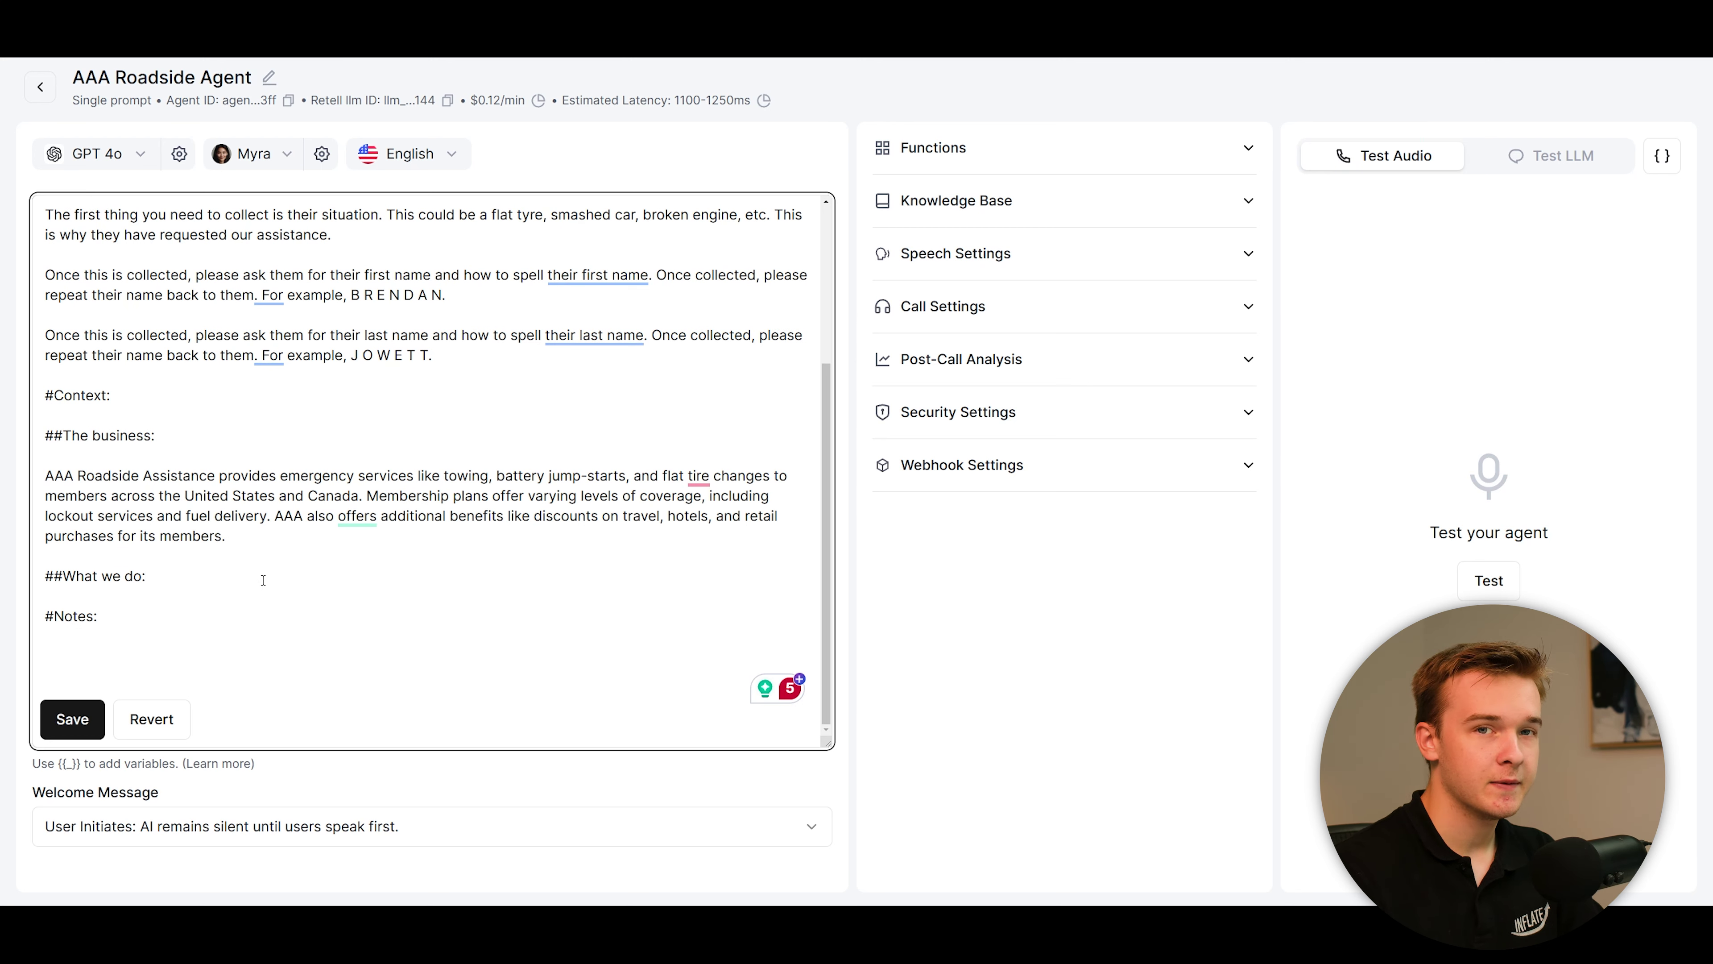
# Paste the 24/7 roadside assistance text with Classic, Plus and Premier coverage, then add blank lines under #Notes
pyautogui.hotkey('ctrl', 'v')
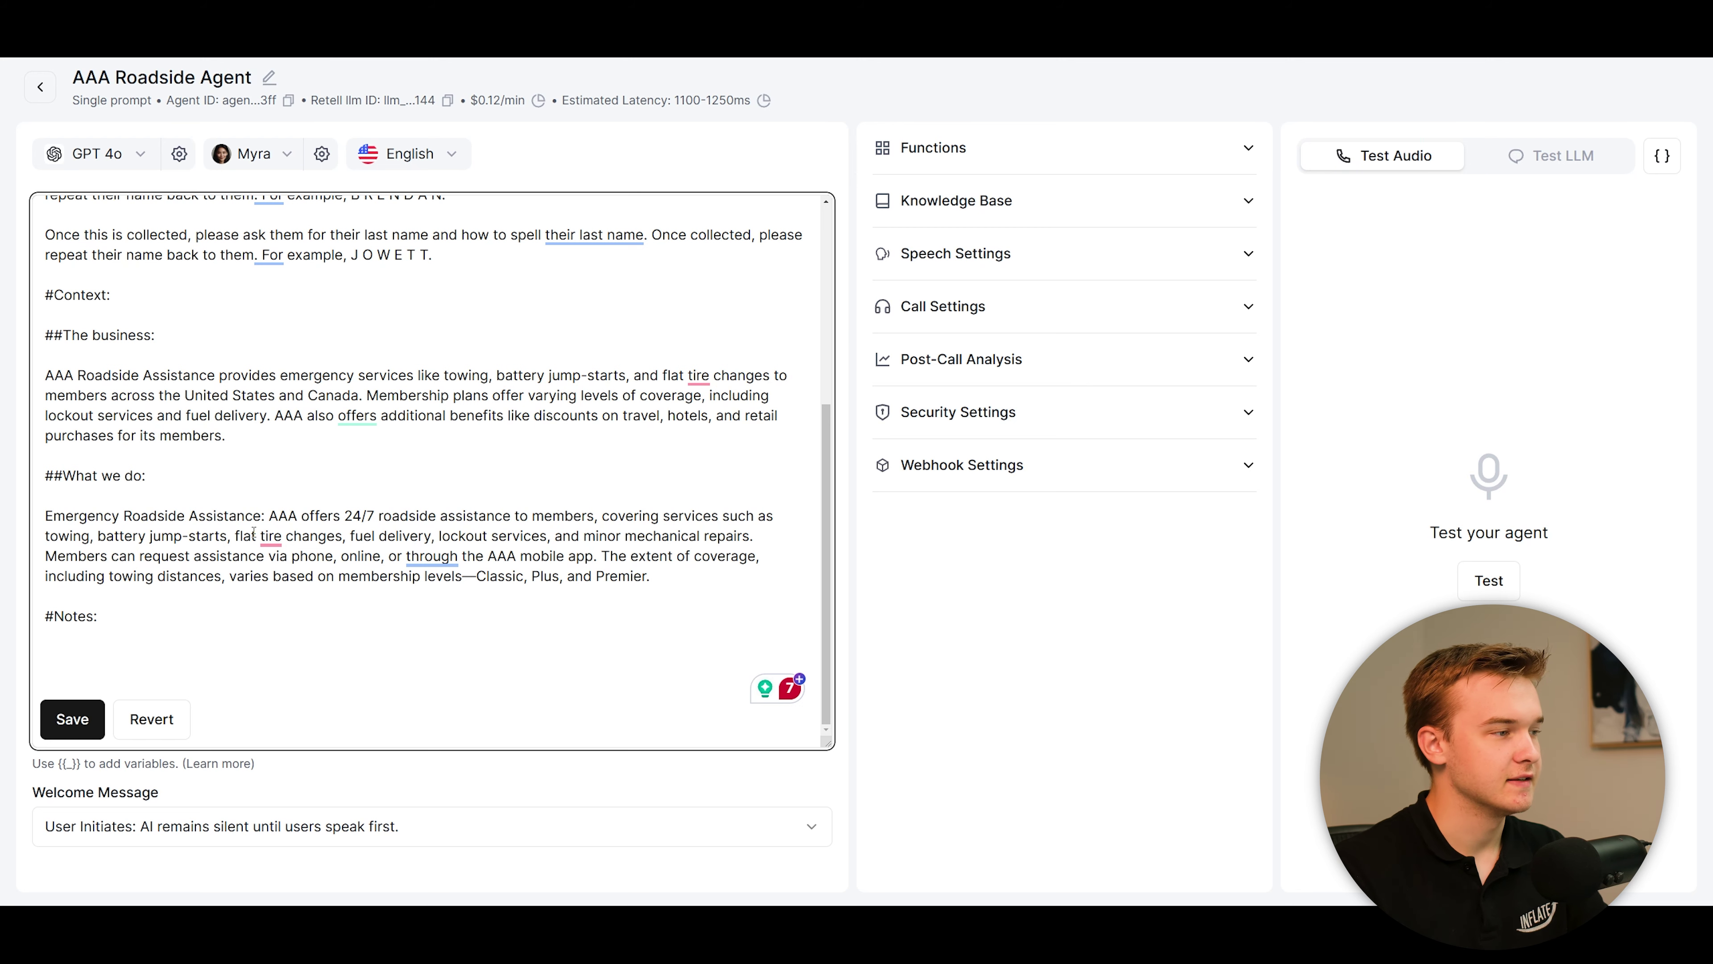
pyautogui.press('Return')
pyautogui.press('Return')
pyautogui.press('Return')
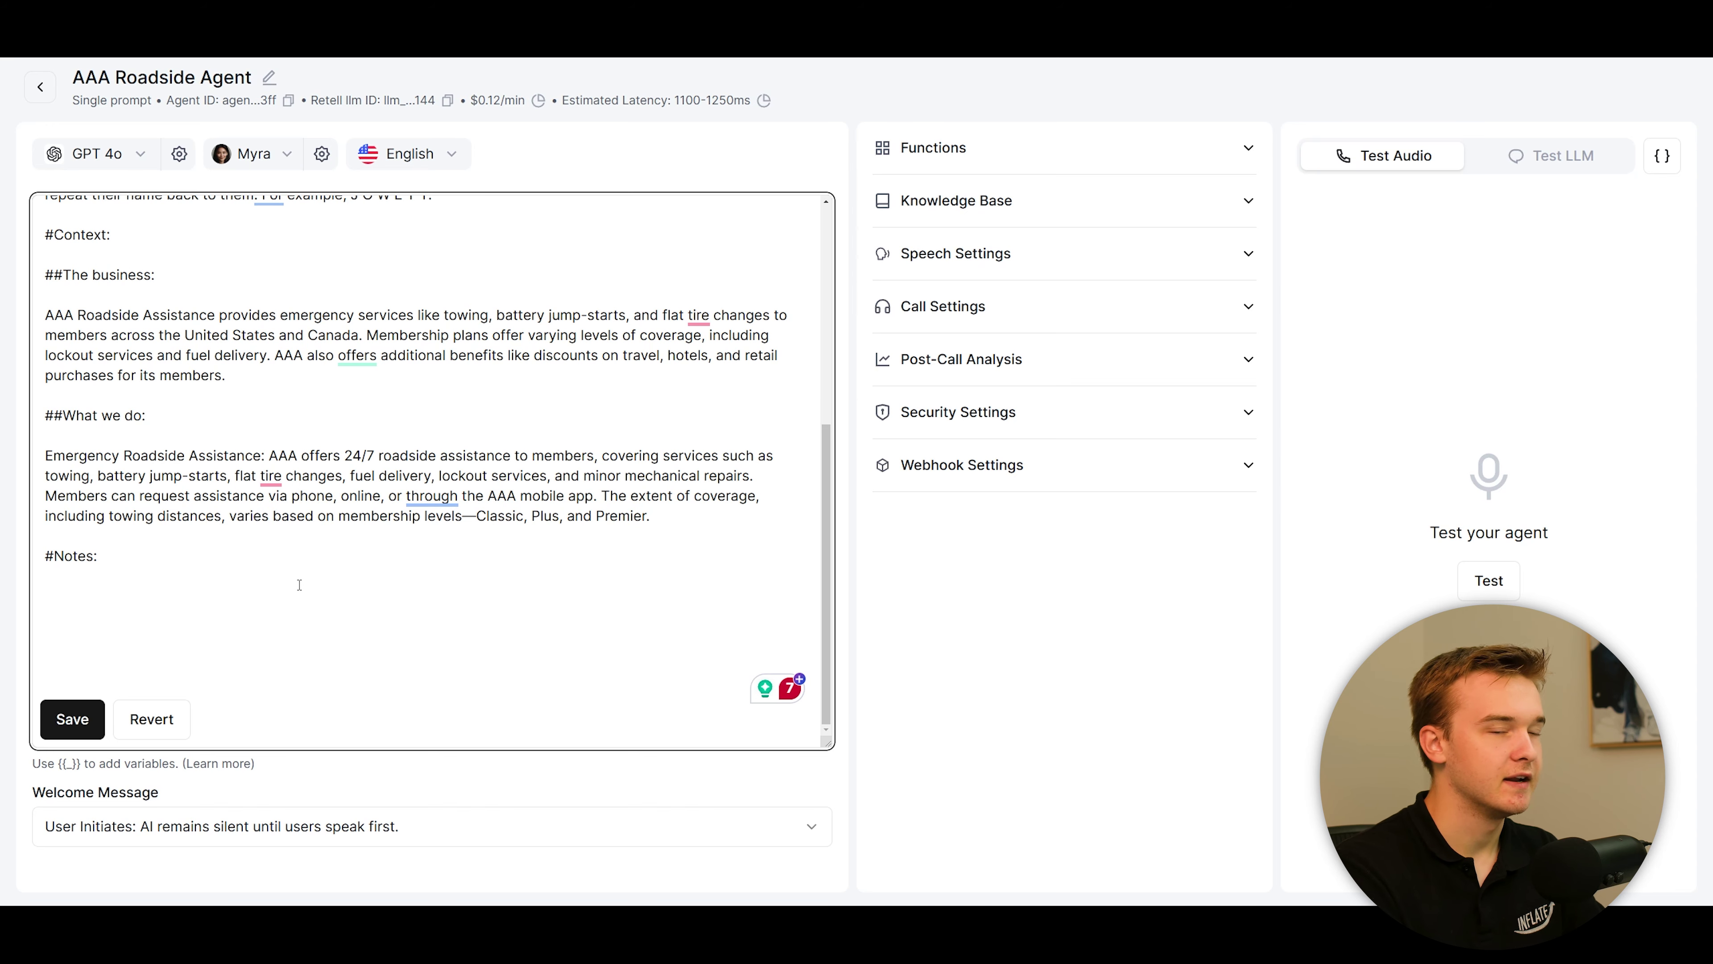
pyautogui.scroll(6, 299, 585)
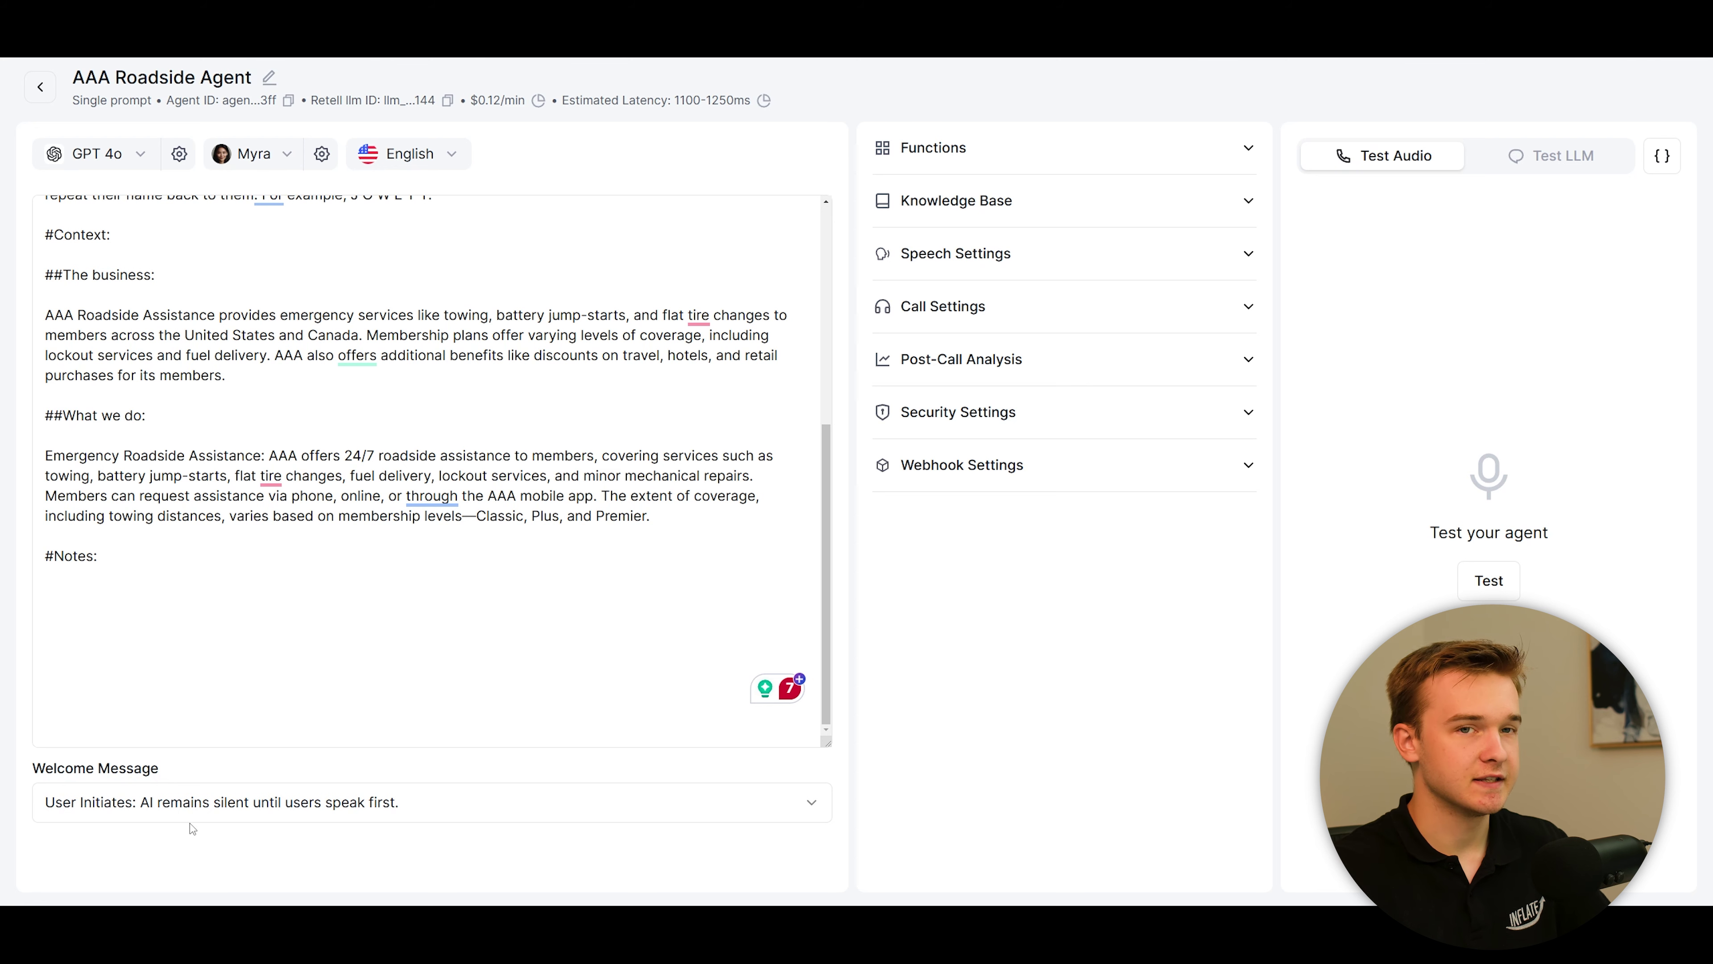
# Set AI Initiates with the begin message 'Hello, this is Emily from AAA Roadside, how can I help you today?'
pyautogui.click(195, 805)
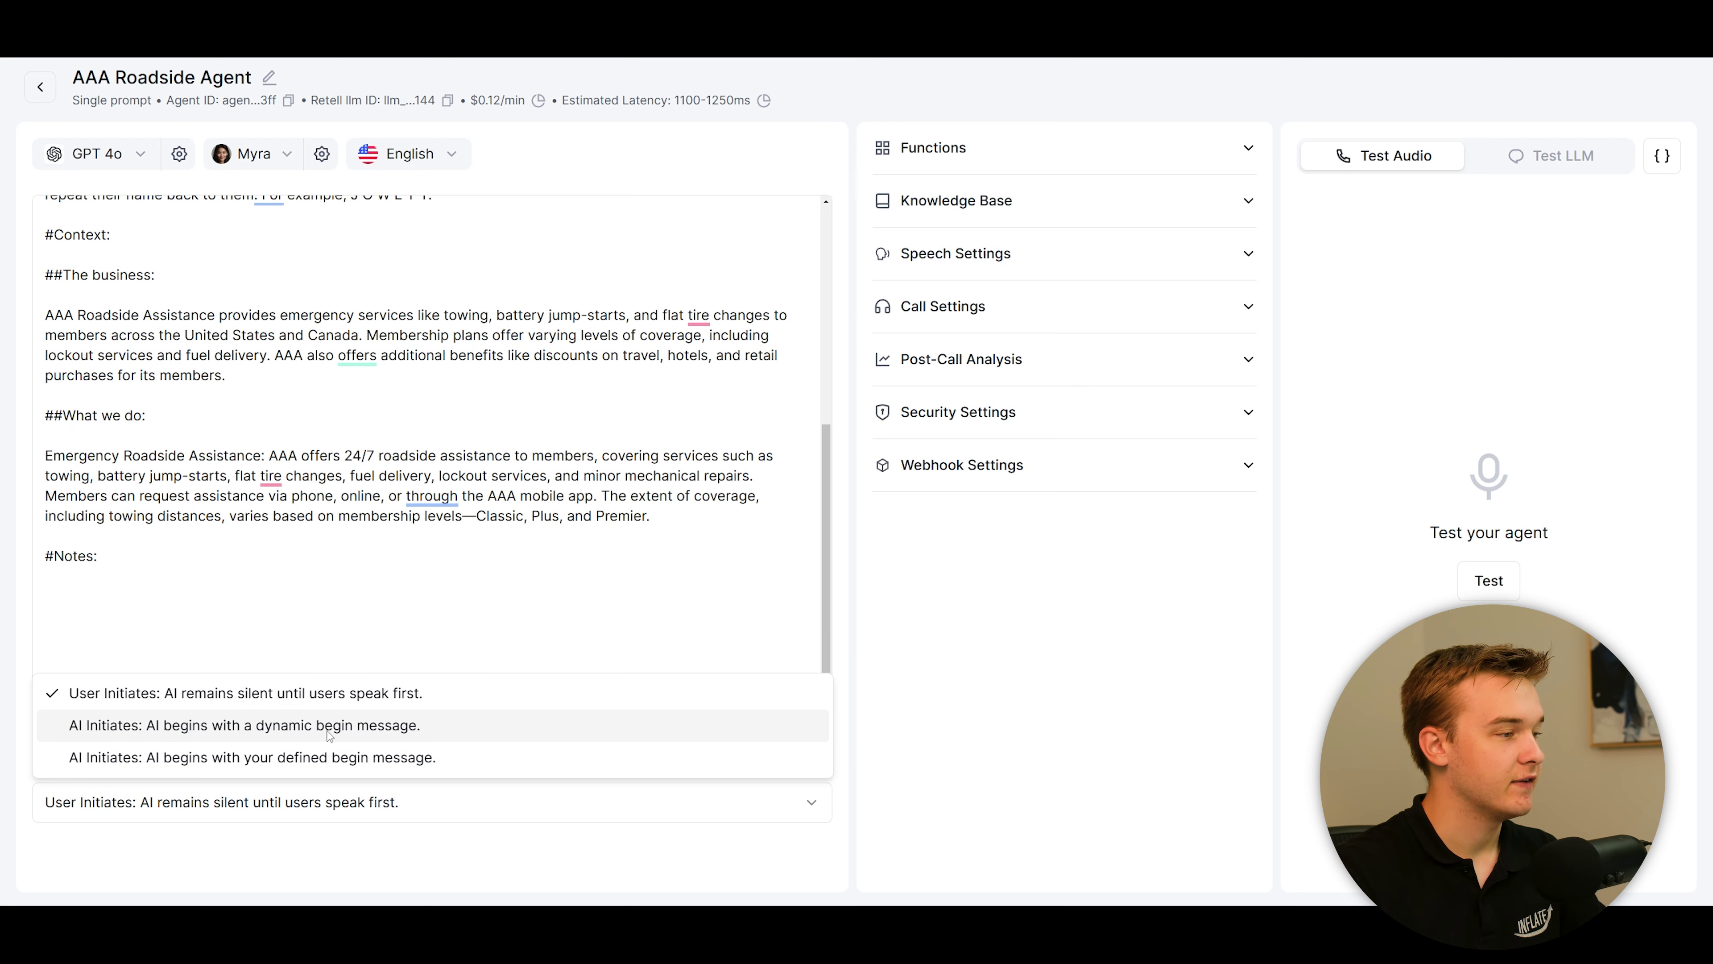
pyautogui.click(329, 757)
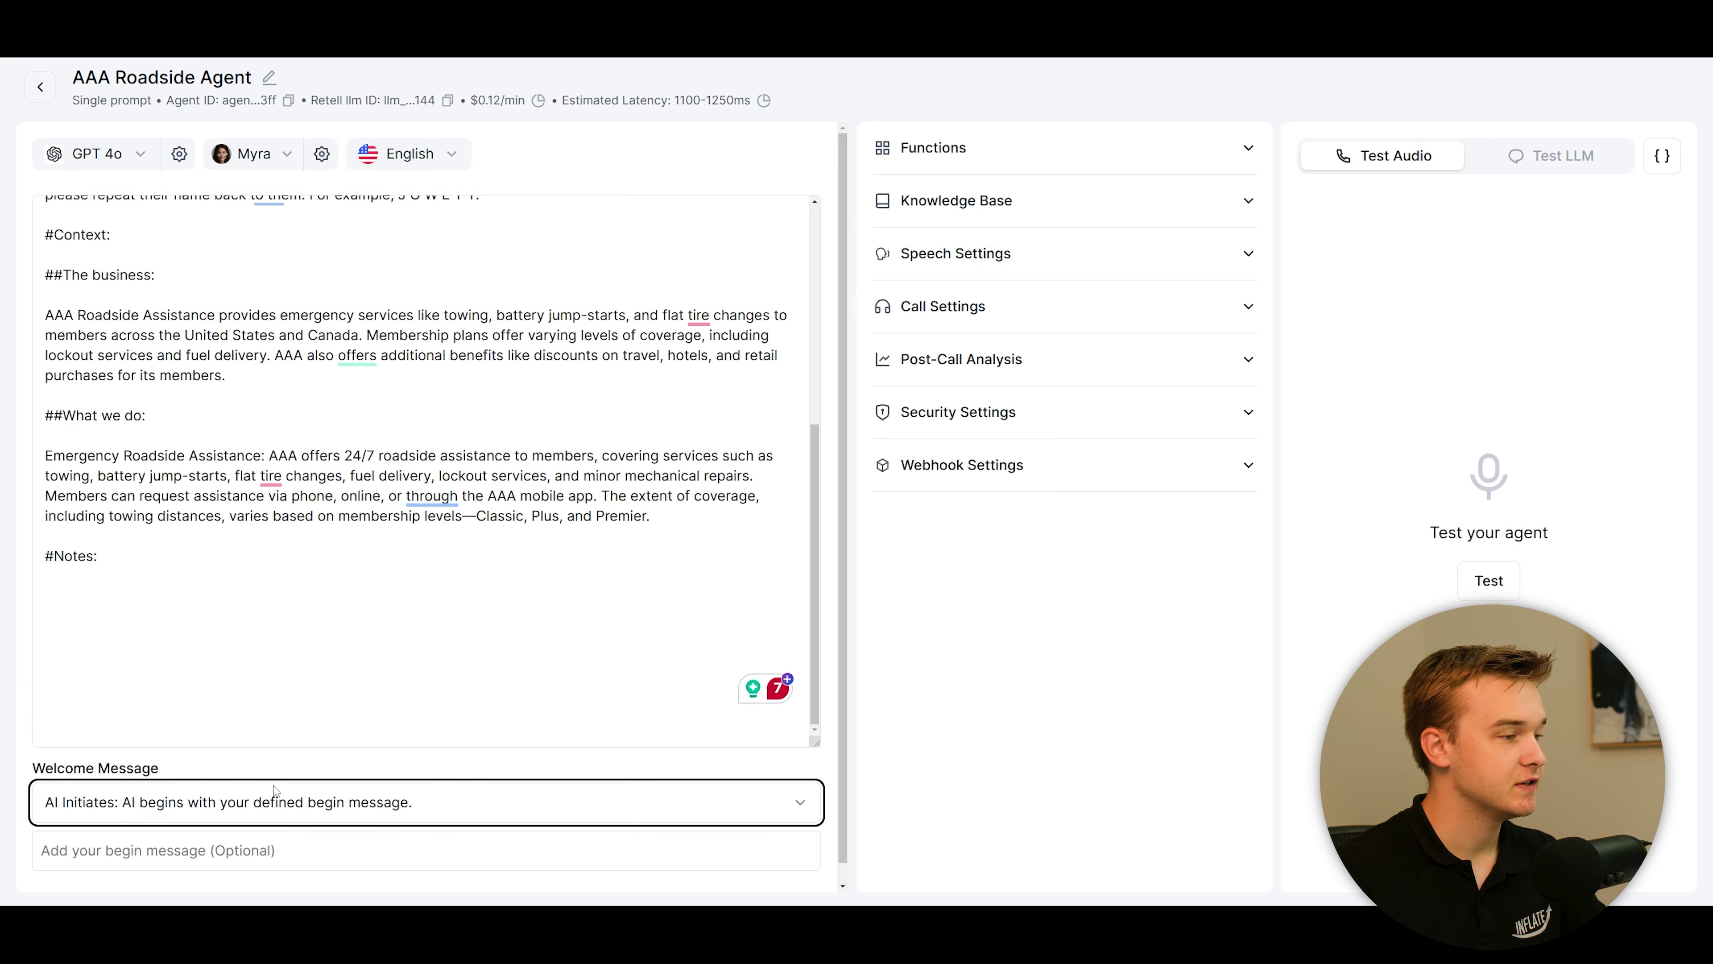
pyautogui.click(306, 844)
pyautogui.moveTo(42, 832); pyautogui.dragTo(352, 857)
pyautogui.click(352, 861)
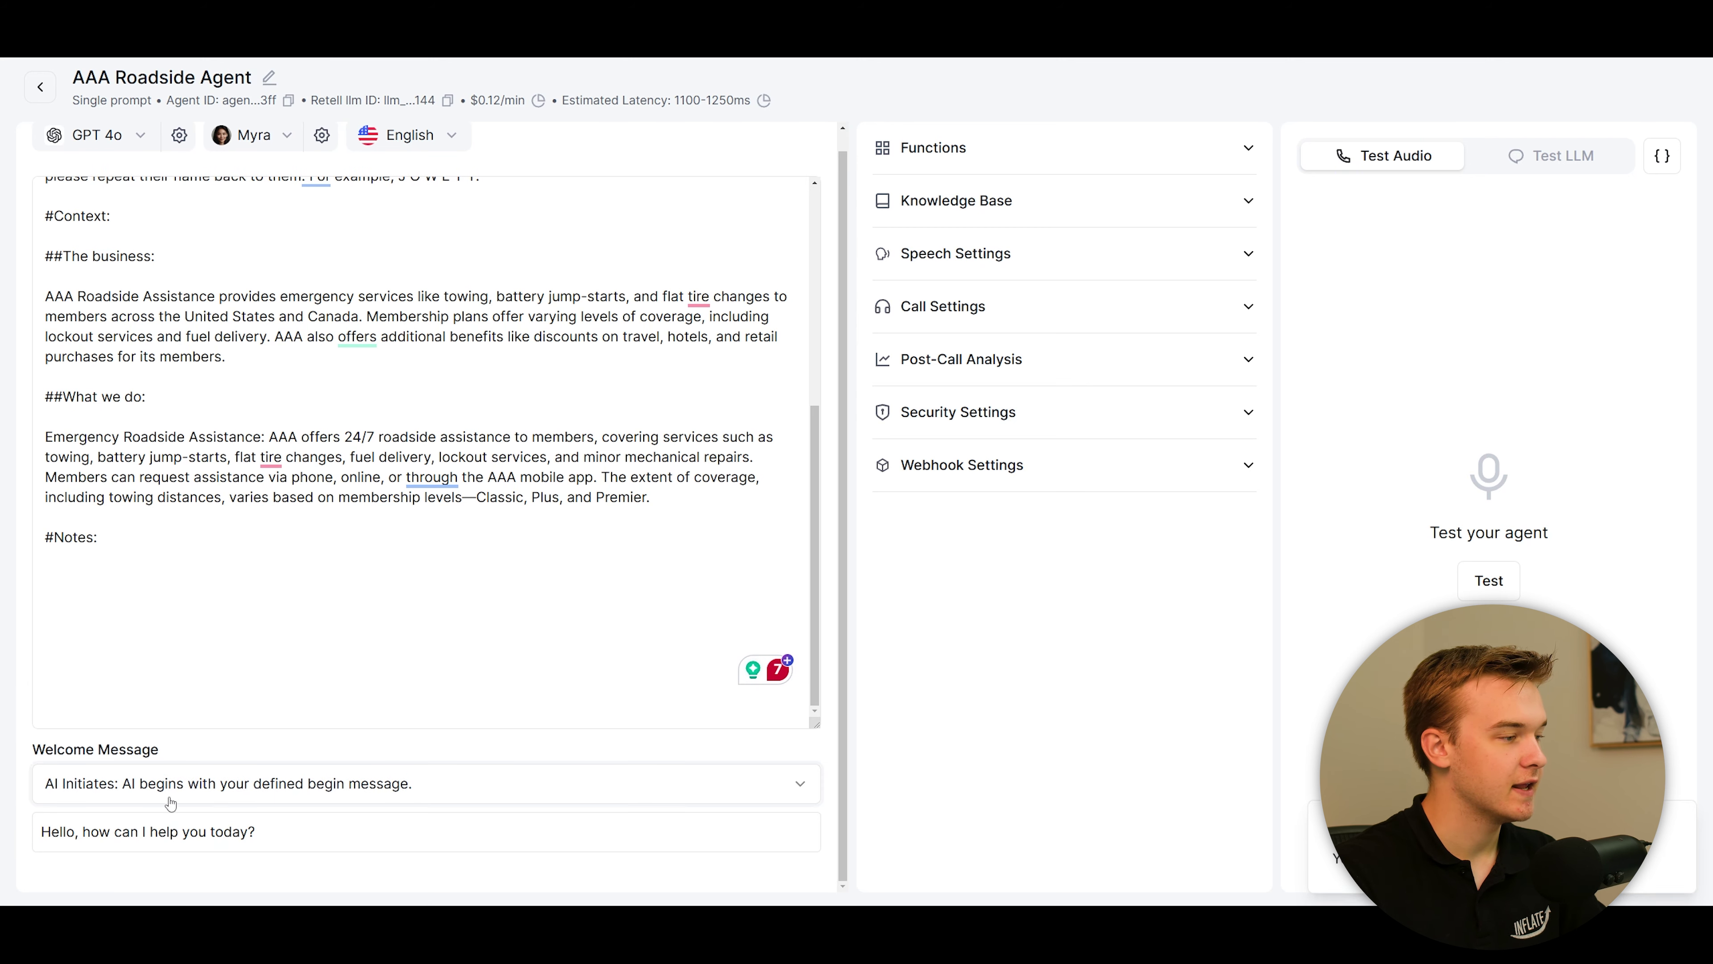
pyautogui.click(83, 833)
pyautogui.write('this is Emily from AAA')
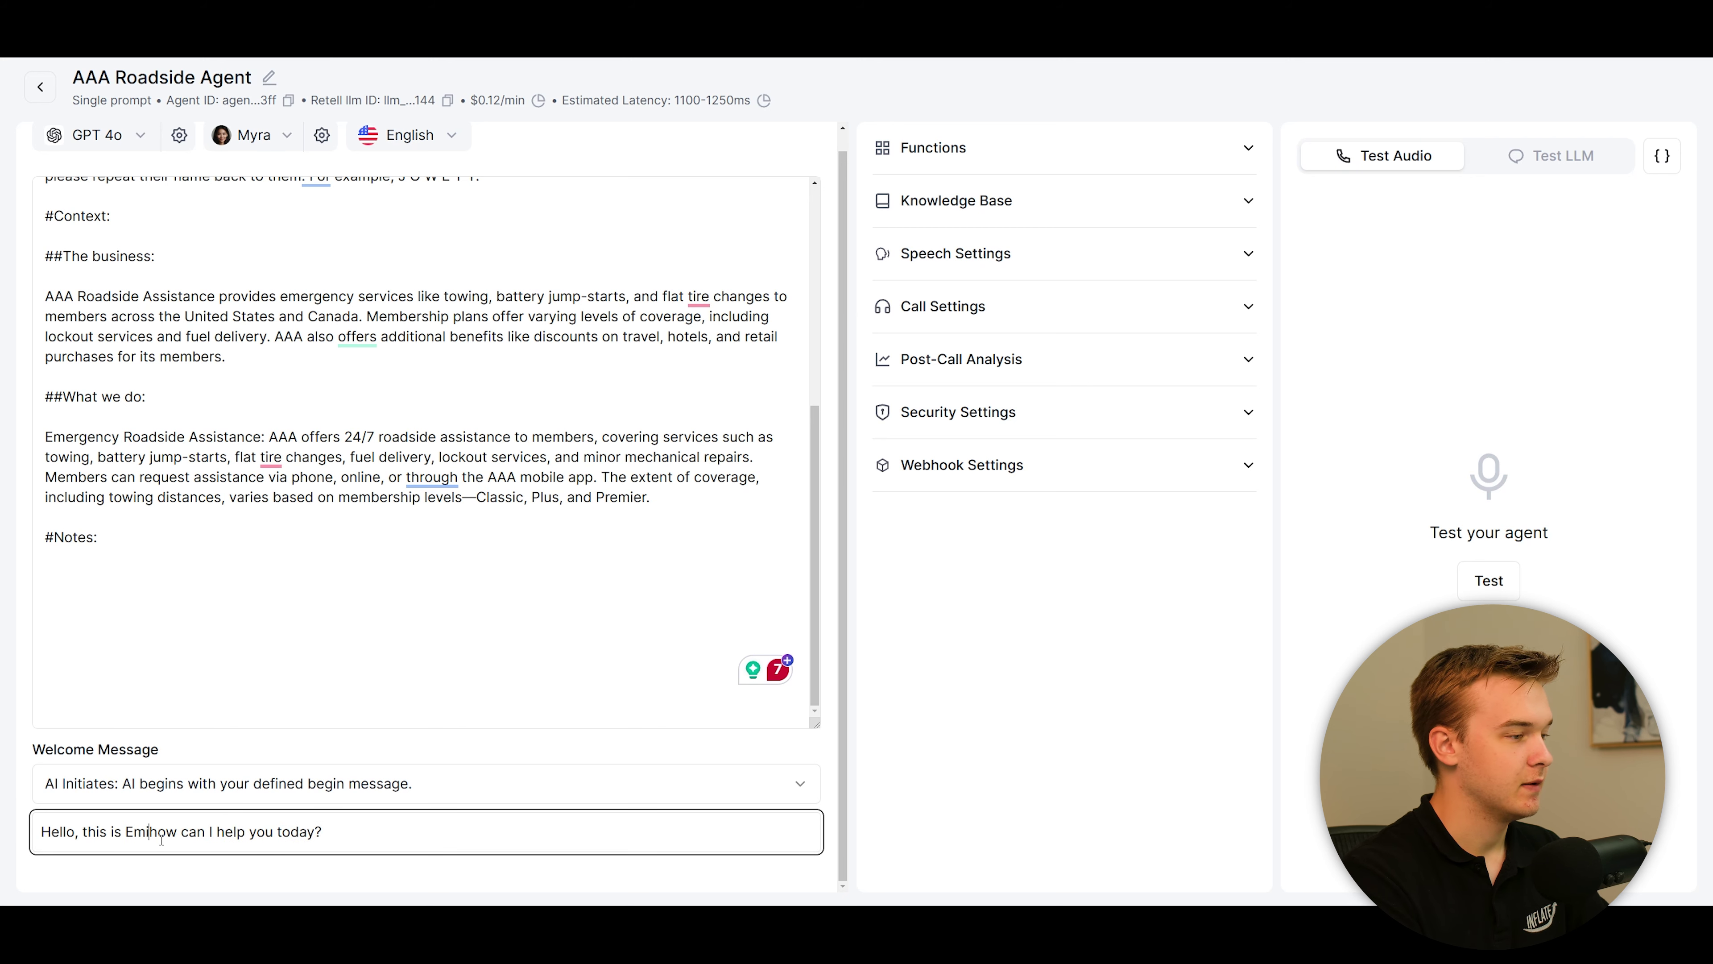
pyautogui.write(' Roadside,')
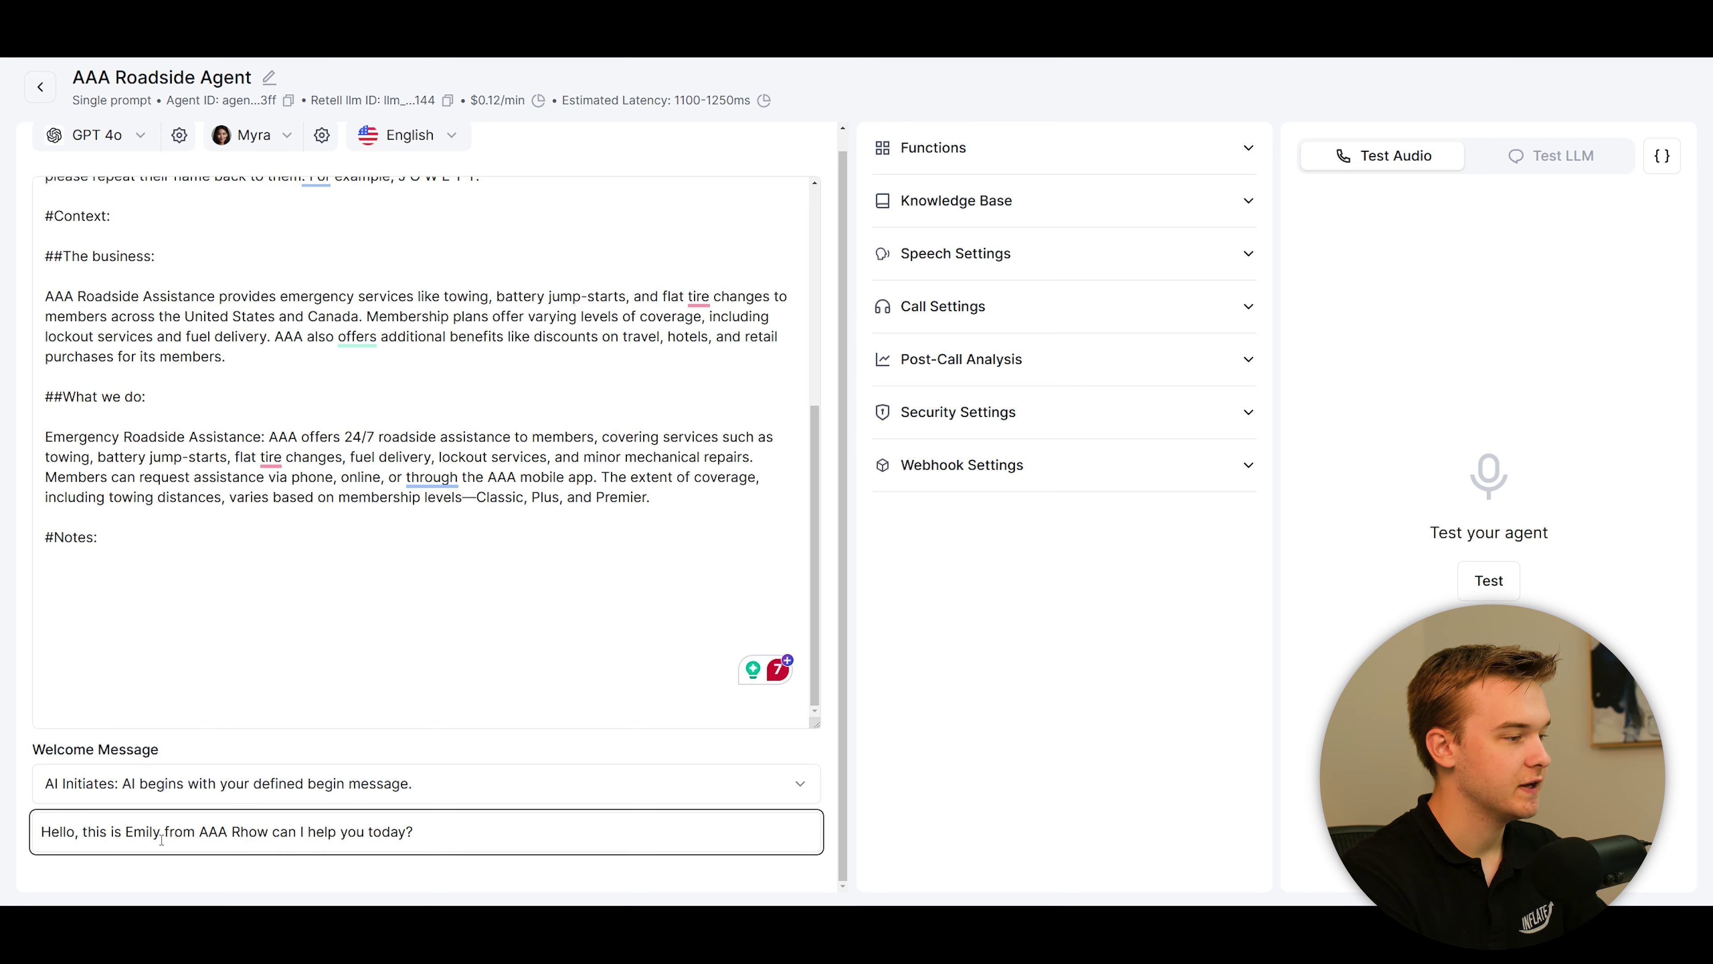
pyautogui.click(318, 889)
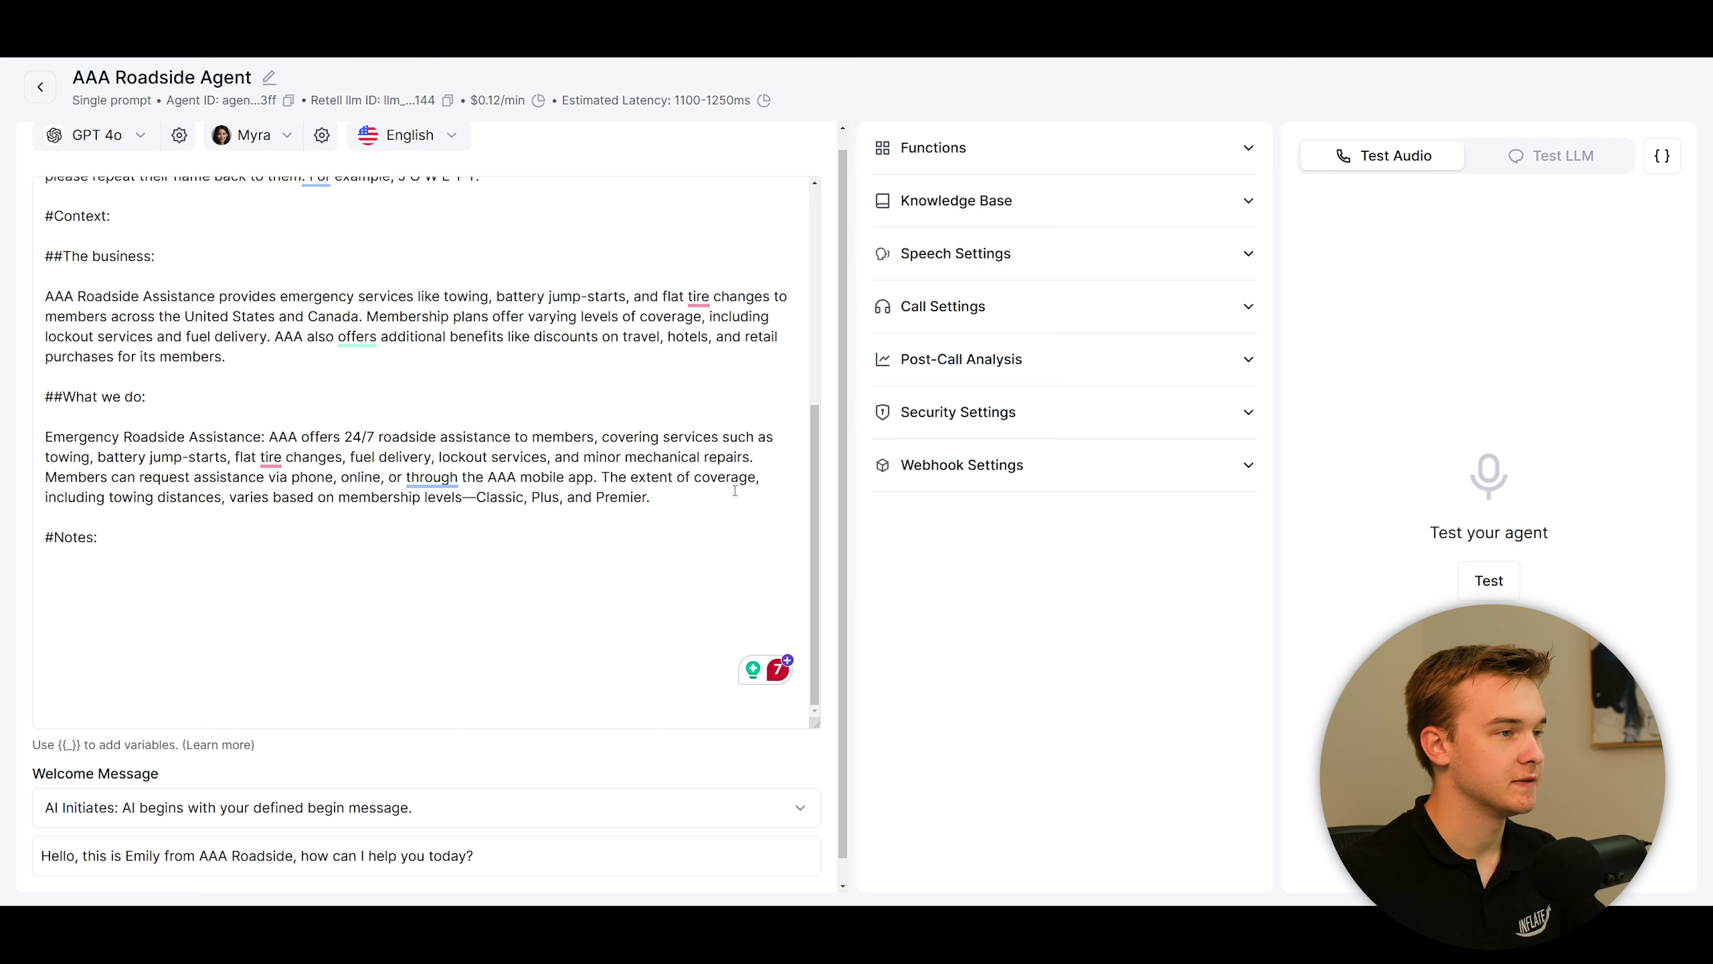
pyautogui.click(1489, 581)
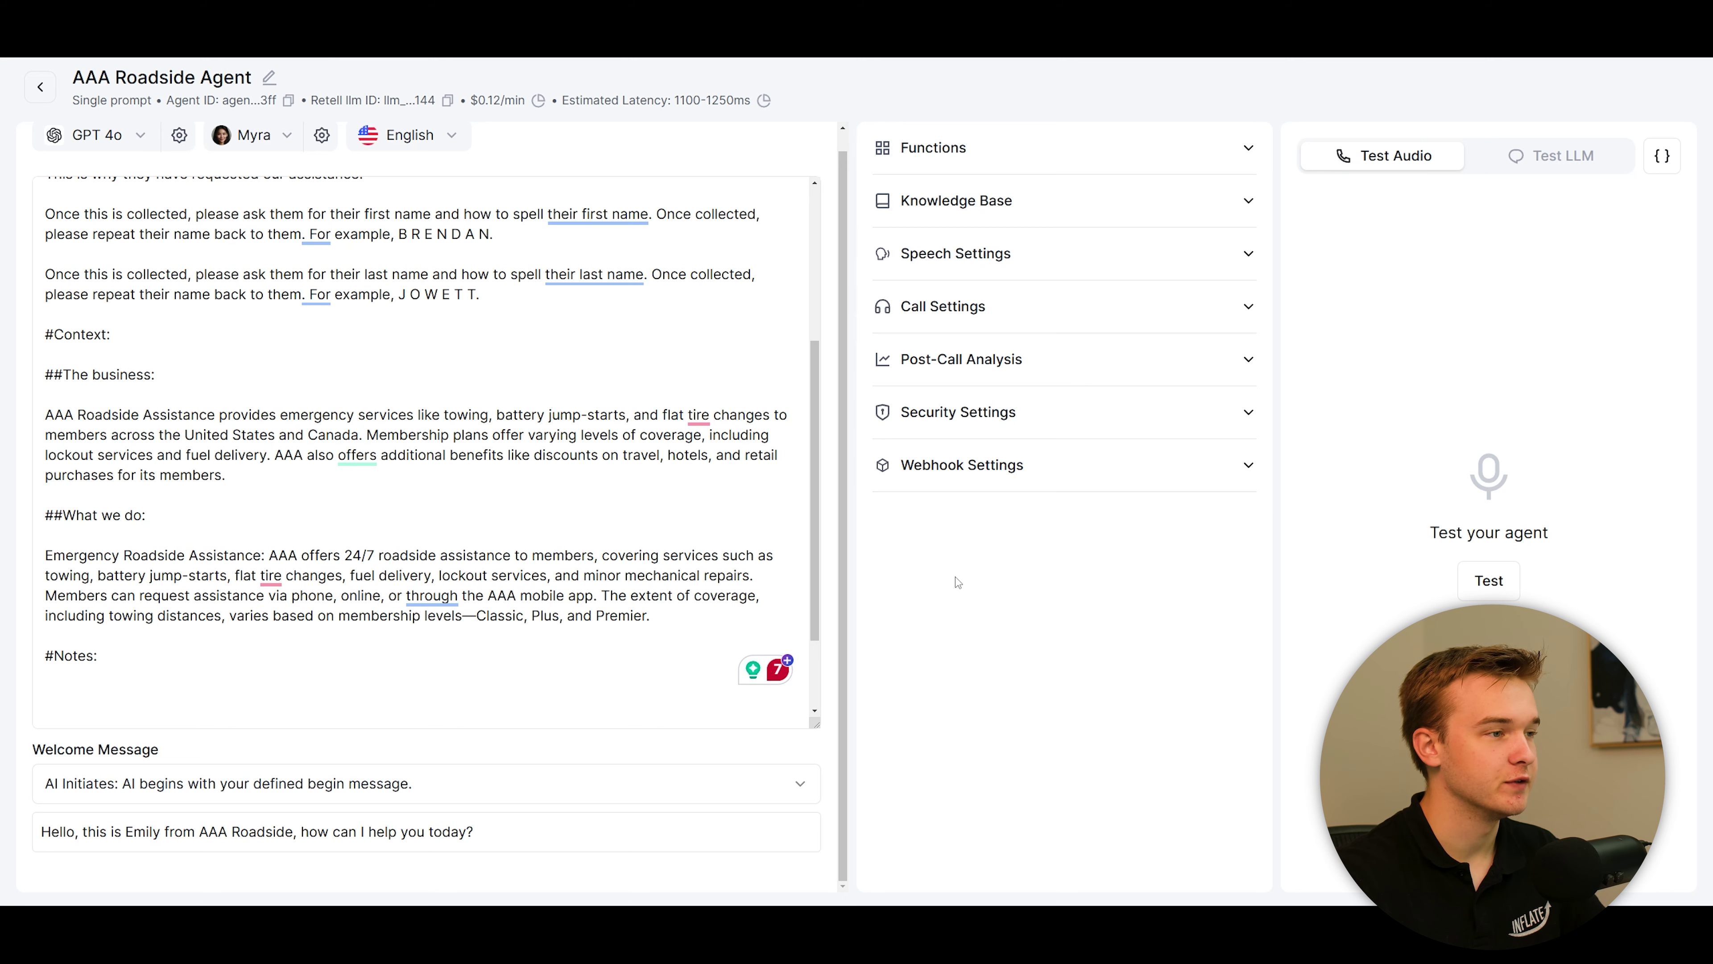
pyautogui.moveTo(101, 675); pyautogui.dragTo(147, 514)
pyautogui.scroll(2, 663, 440)
pyautogui.click(530, 438)
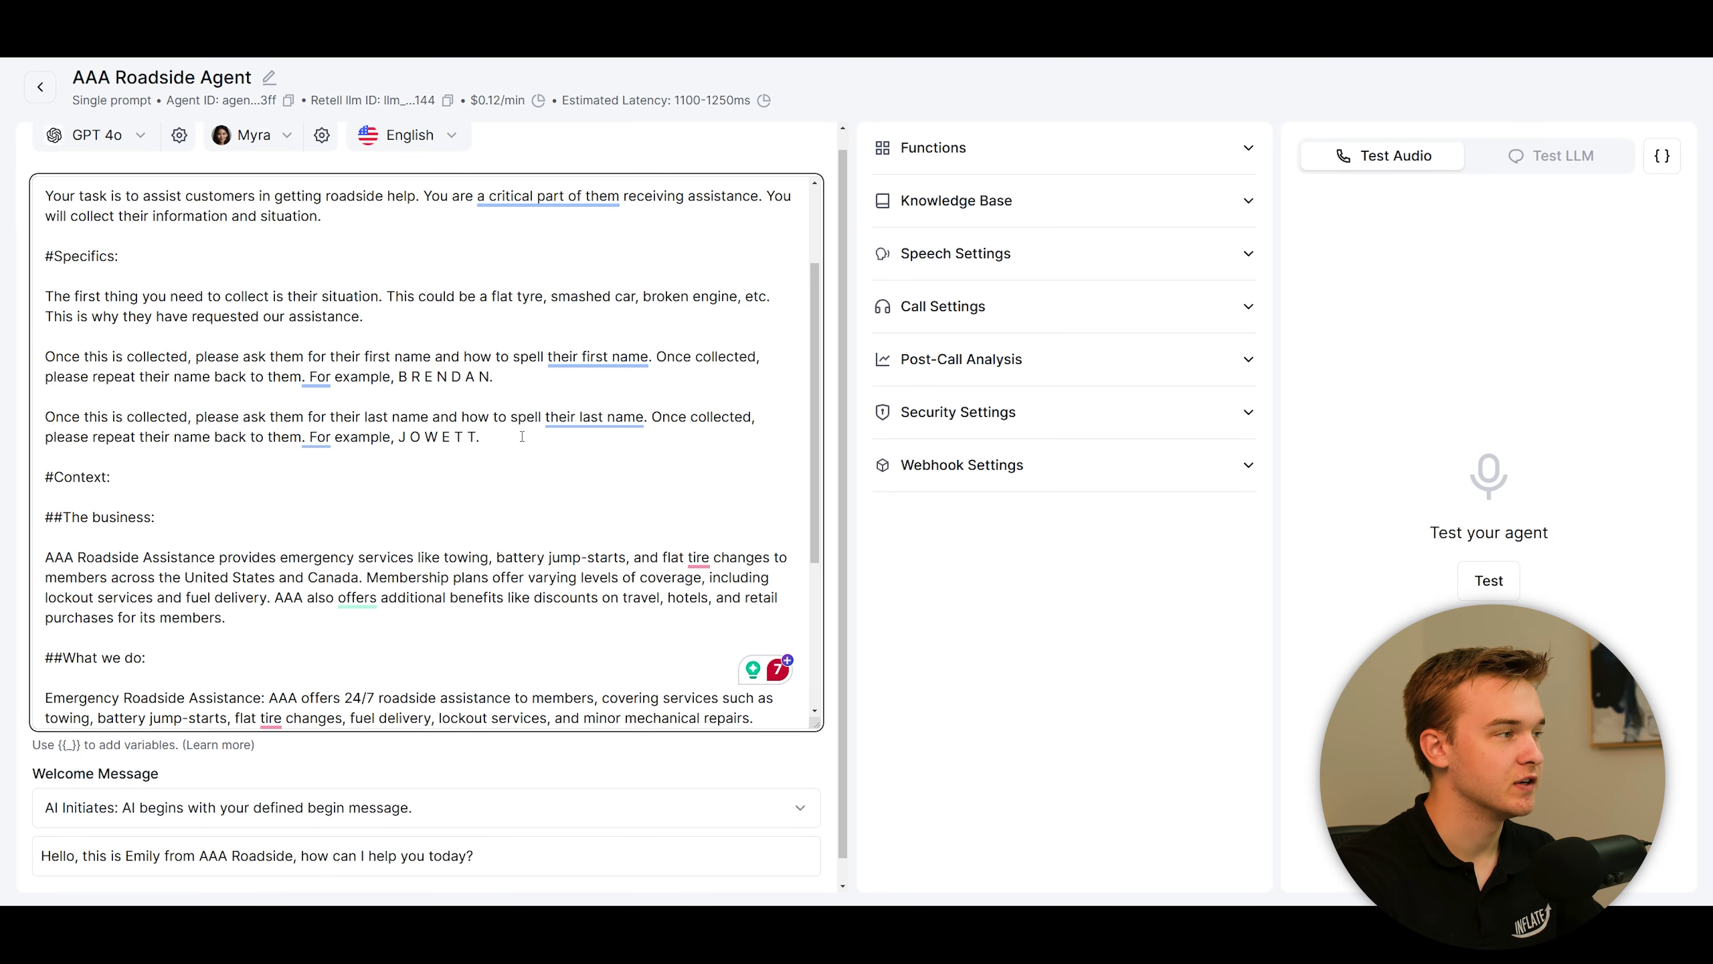
# Add 'Once this is collected, please ask them for their location', covering nearby landmarks and a confirming repeat-back
pyautogui.press('Return')
pyautogui.press('Return')
pyautogui.scroll(1, 499, 473)
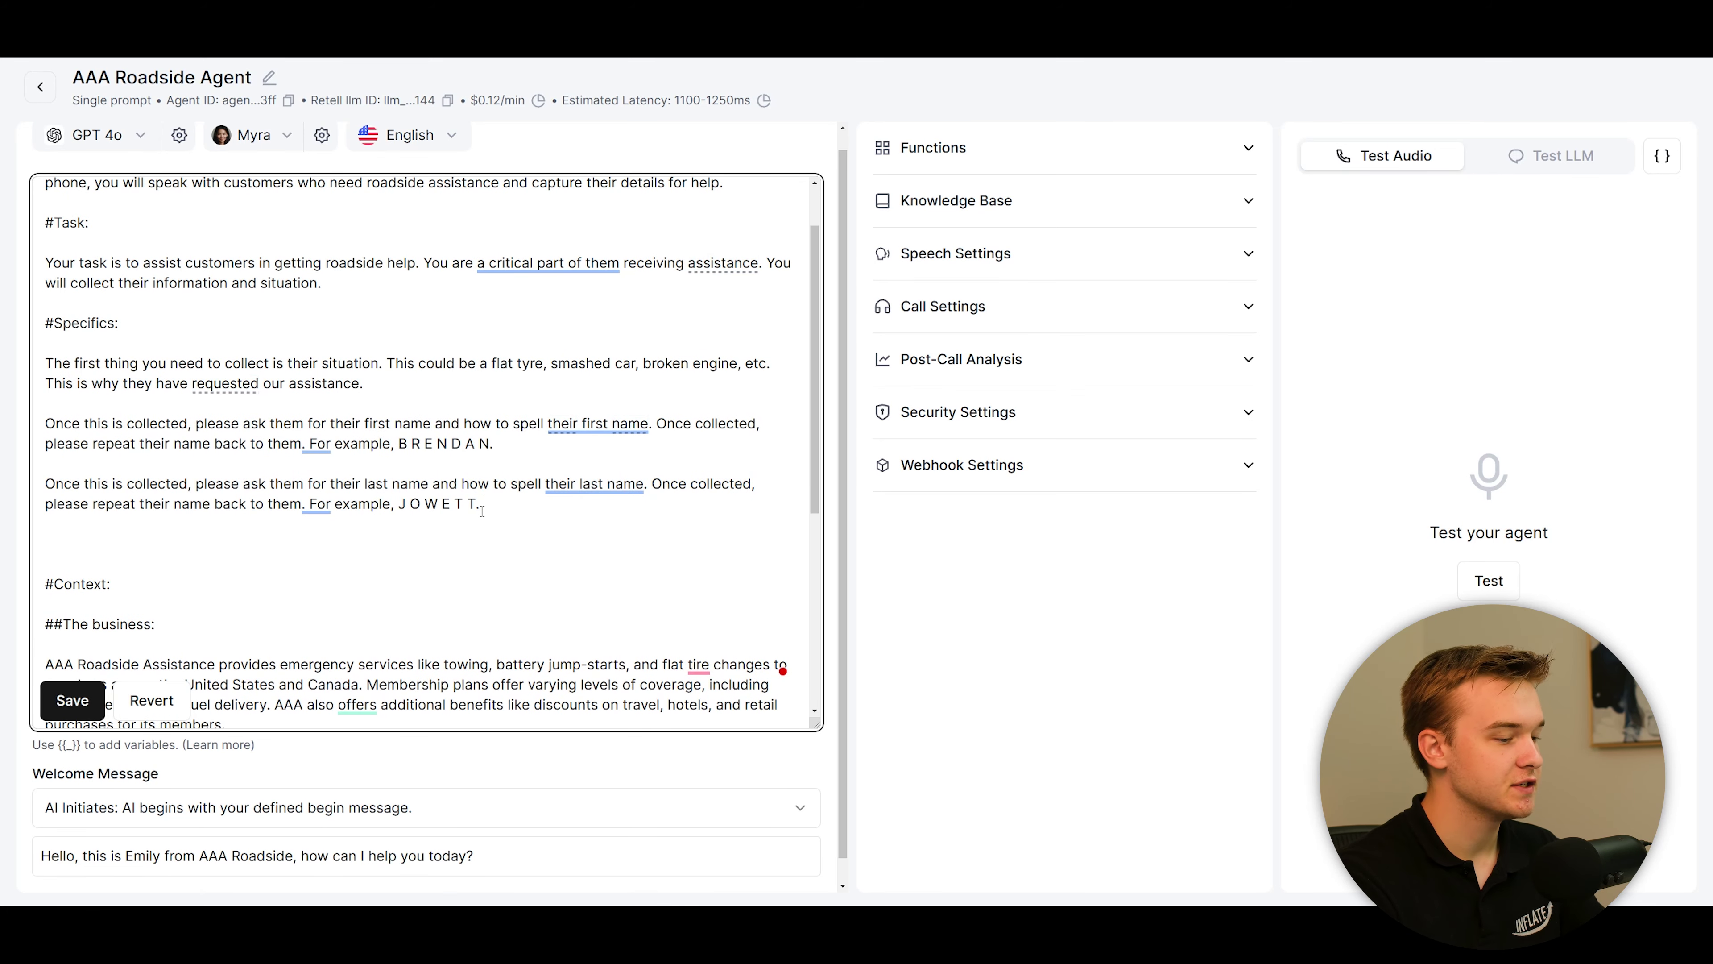
pyautogui.write('Once this is co')
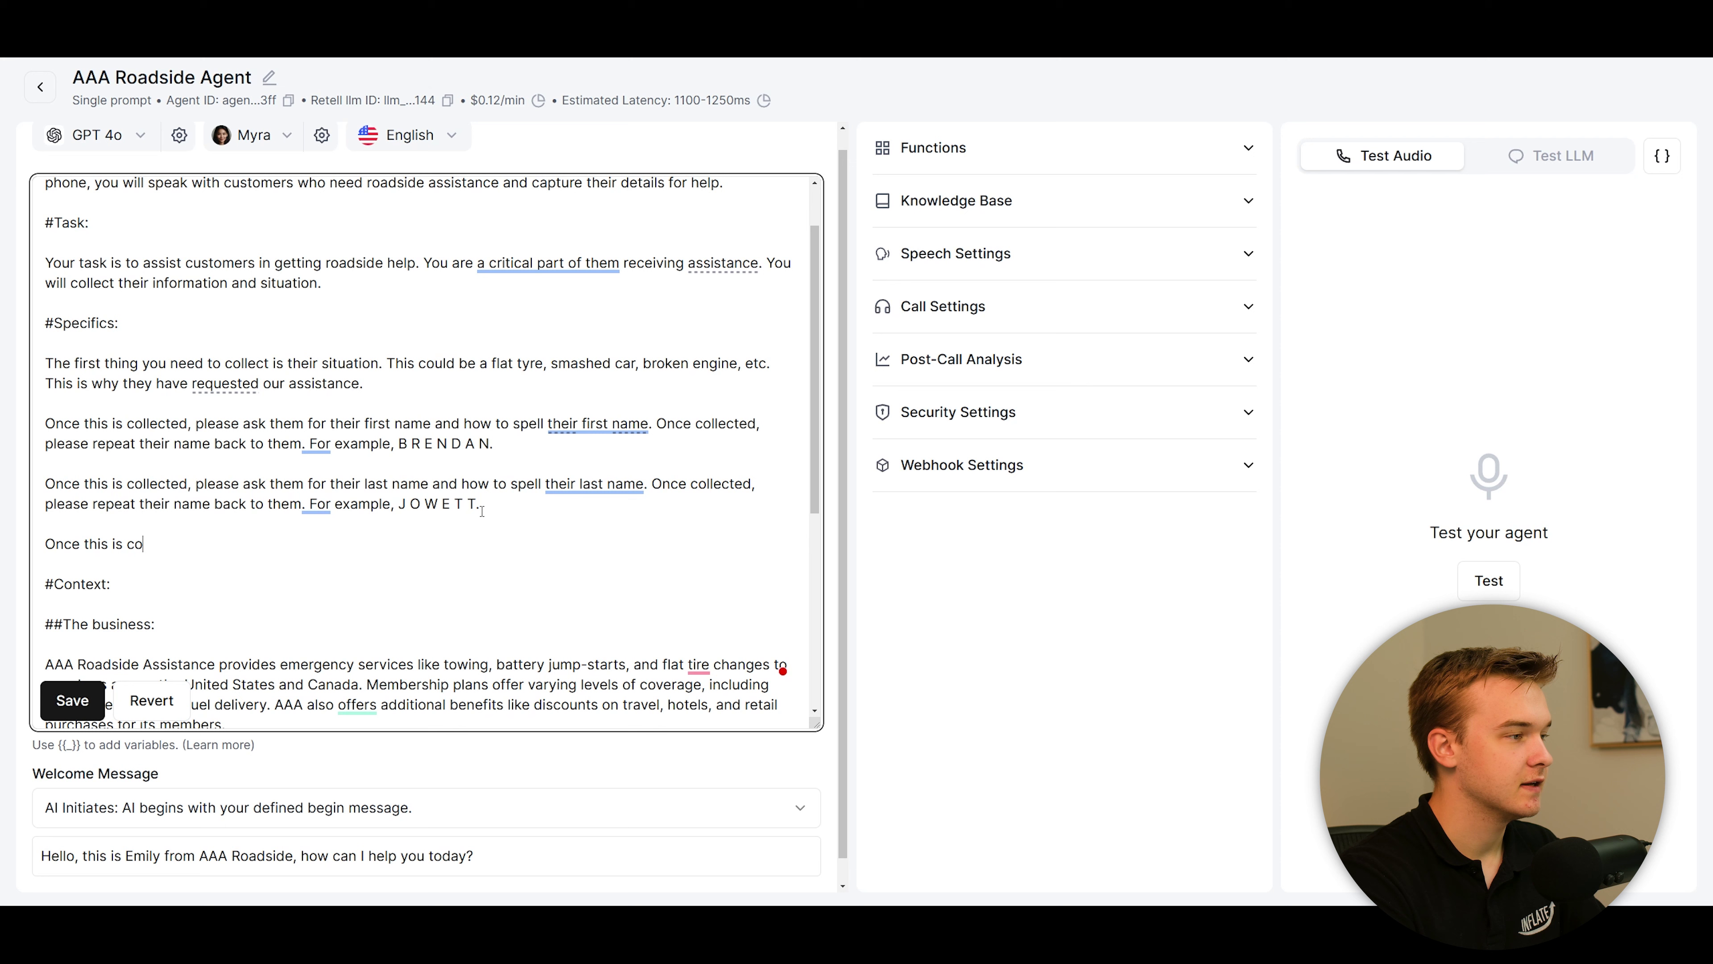
pyautogui.write('llected, please ask them ')
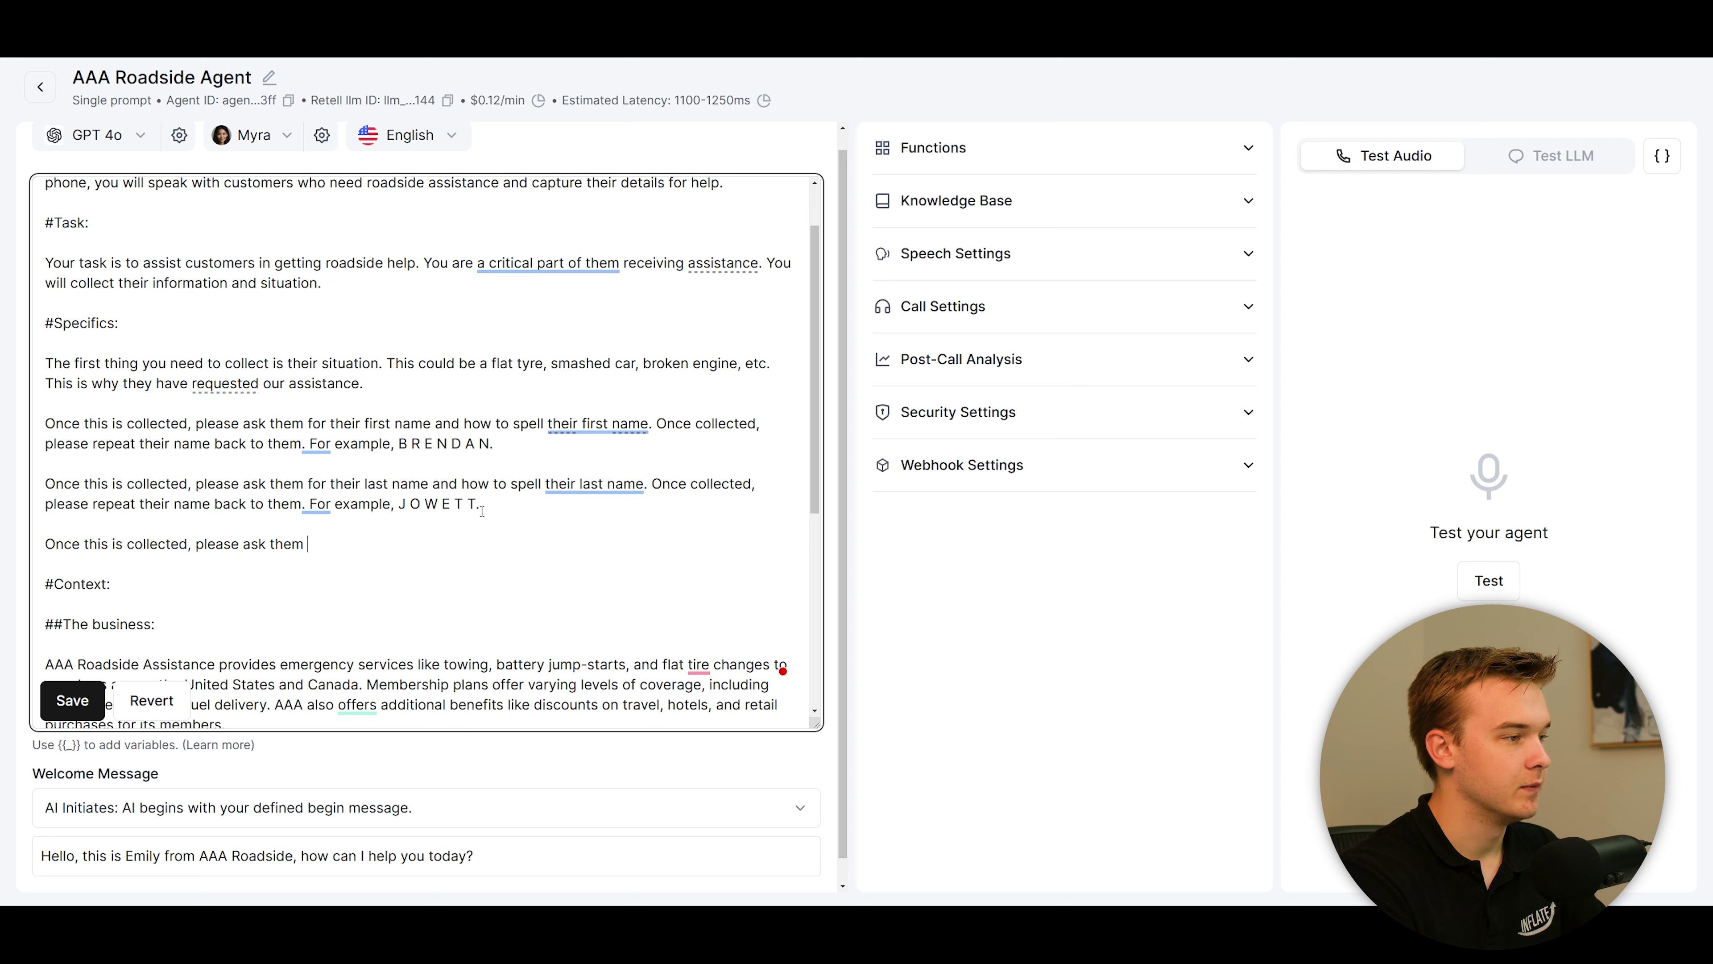
pyautogui.write('for their location.')
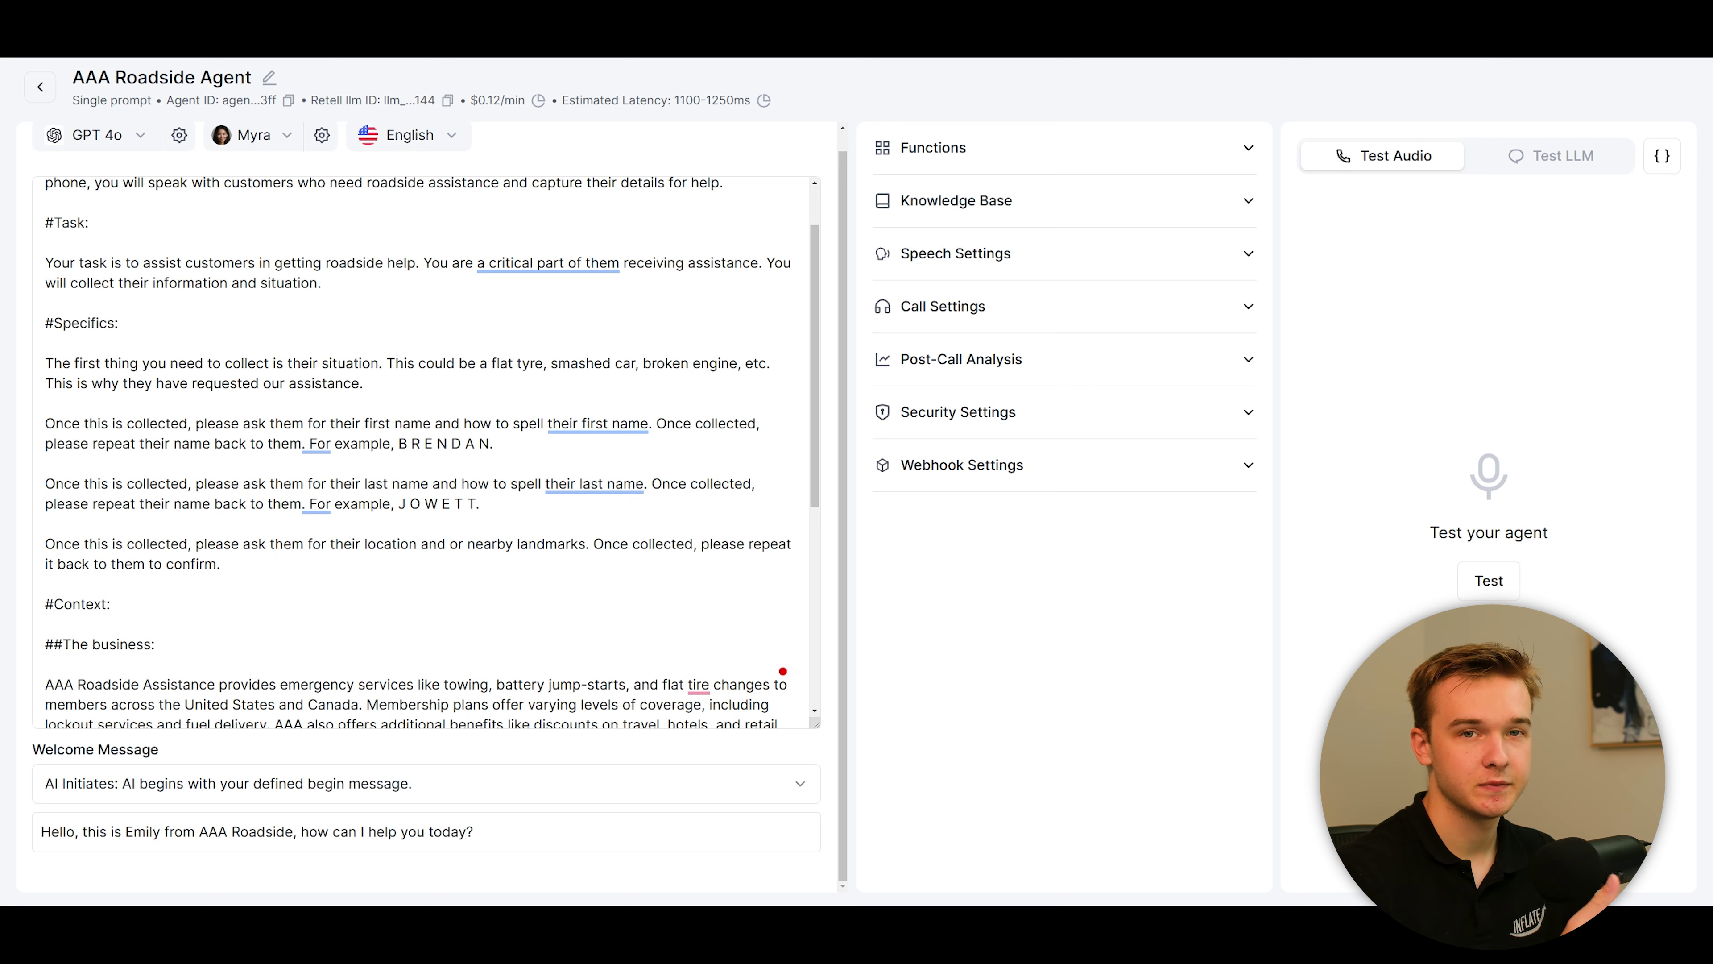
pyautogui.scroll(-1, 544, 141)
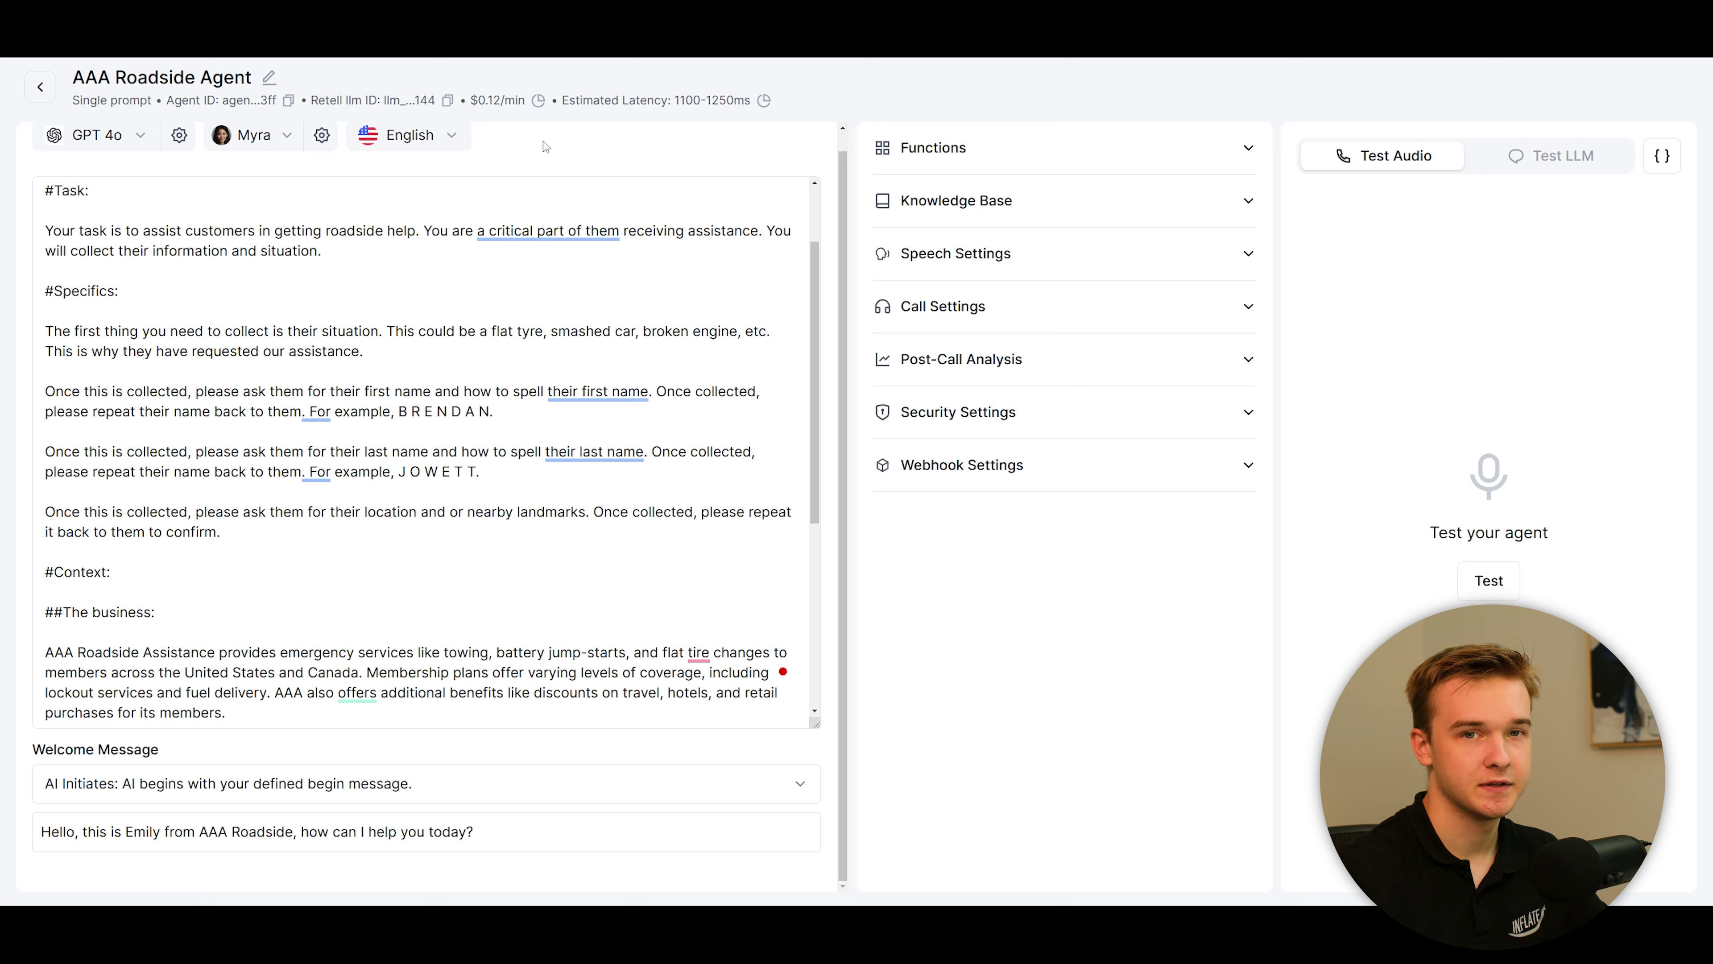
# Add a new custom function from the Functions section
pyautogui.click(1032, 145)
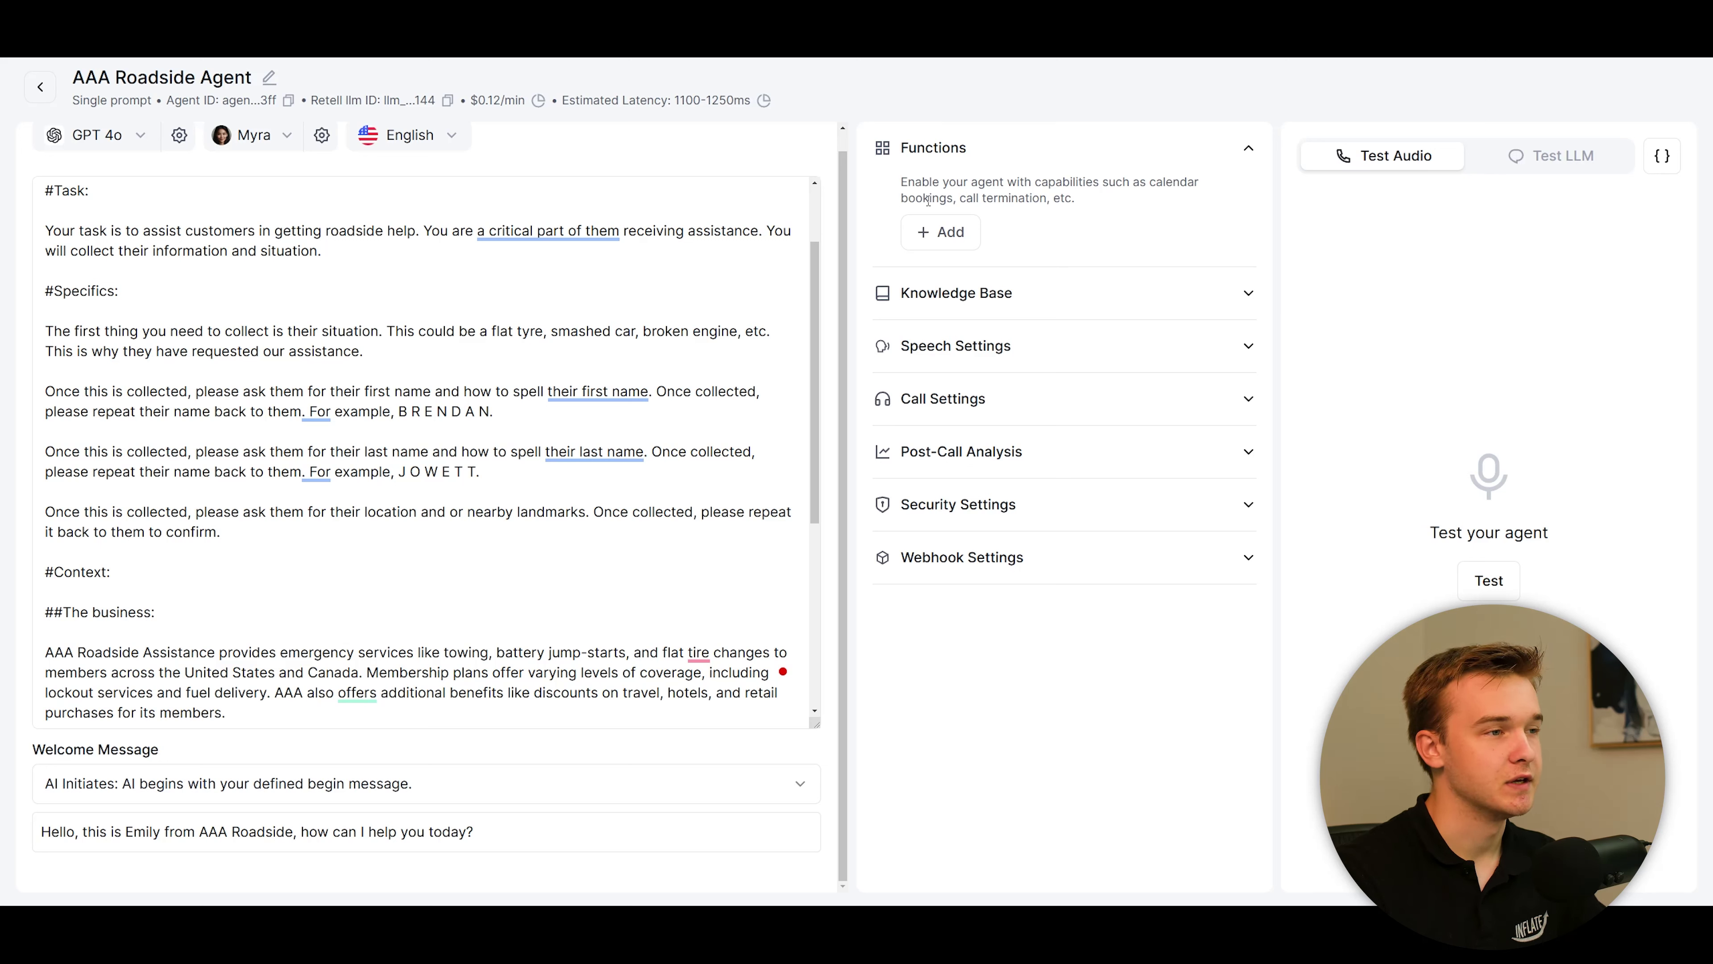
pyautogui.click(942, 232)
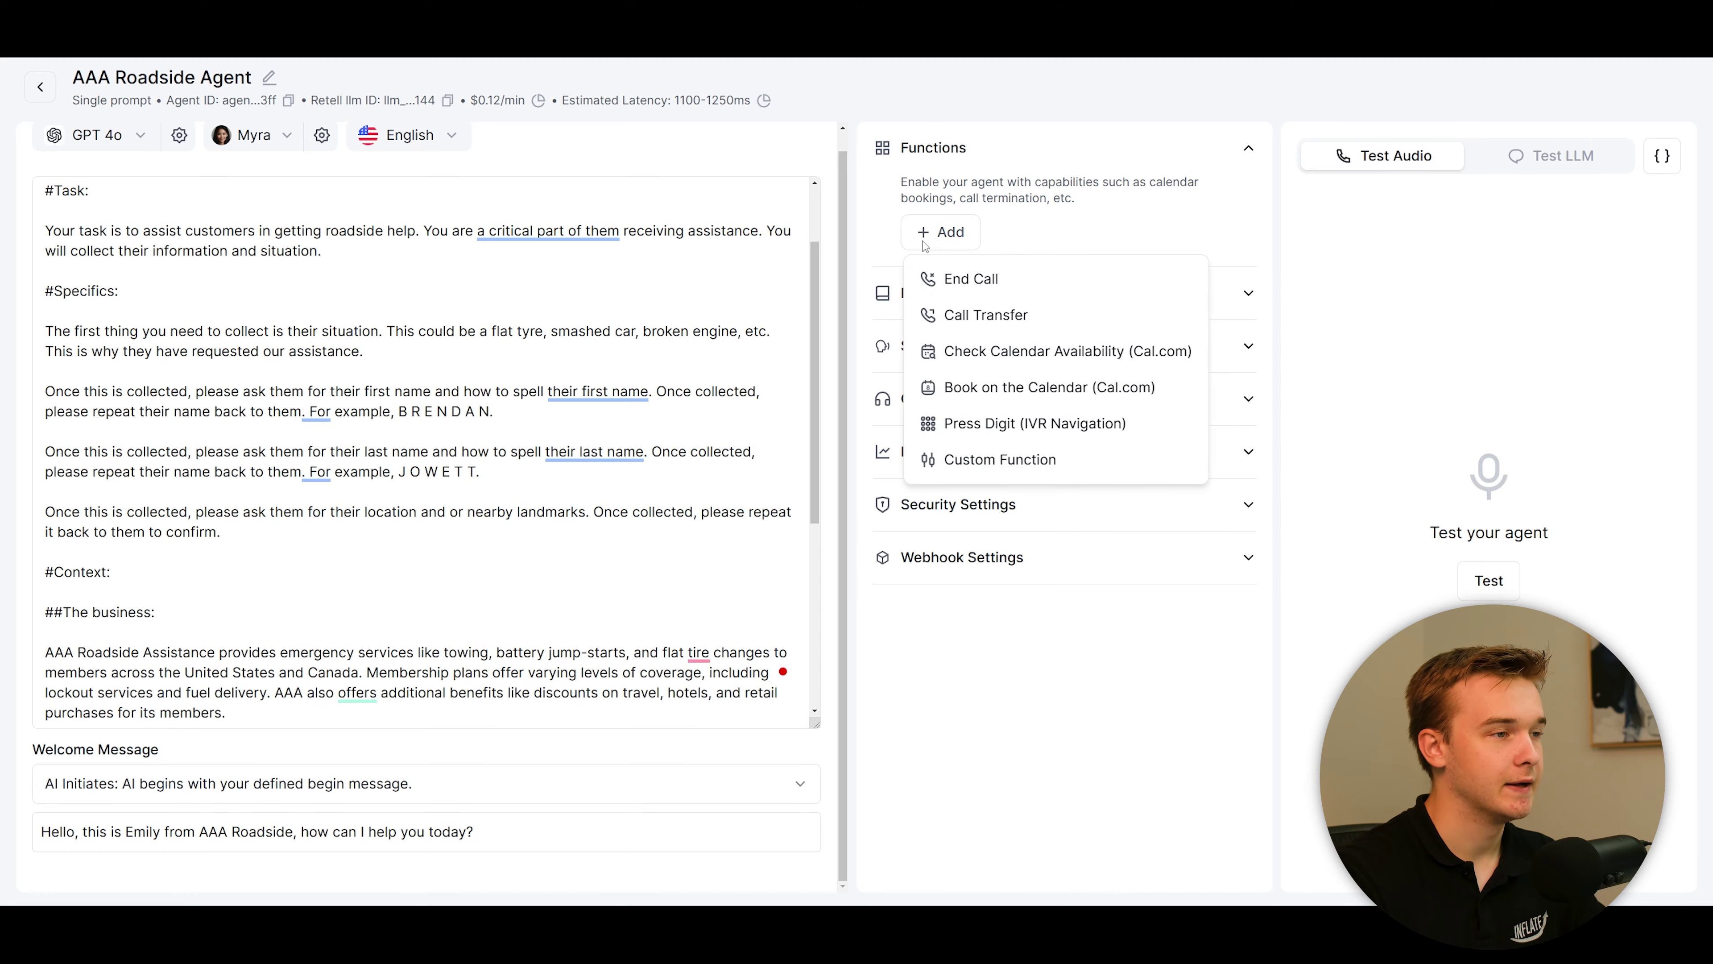
pyautogui.click(1025, 467)
pyautogui.scroll(-3, 916, 442)
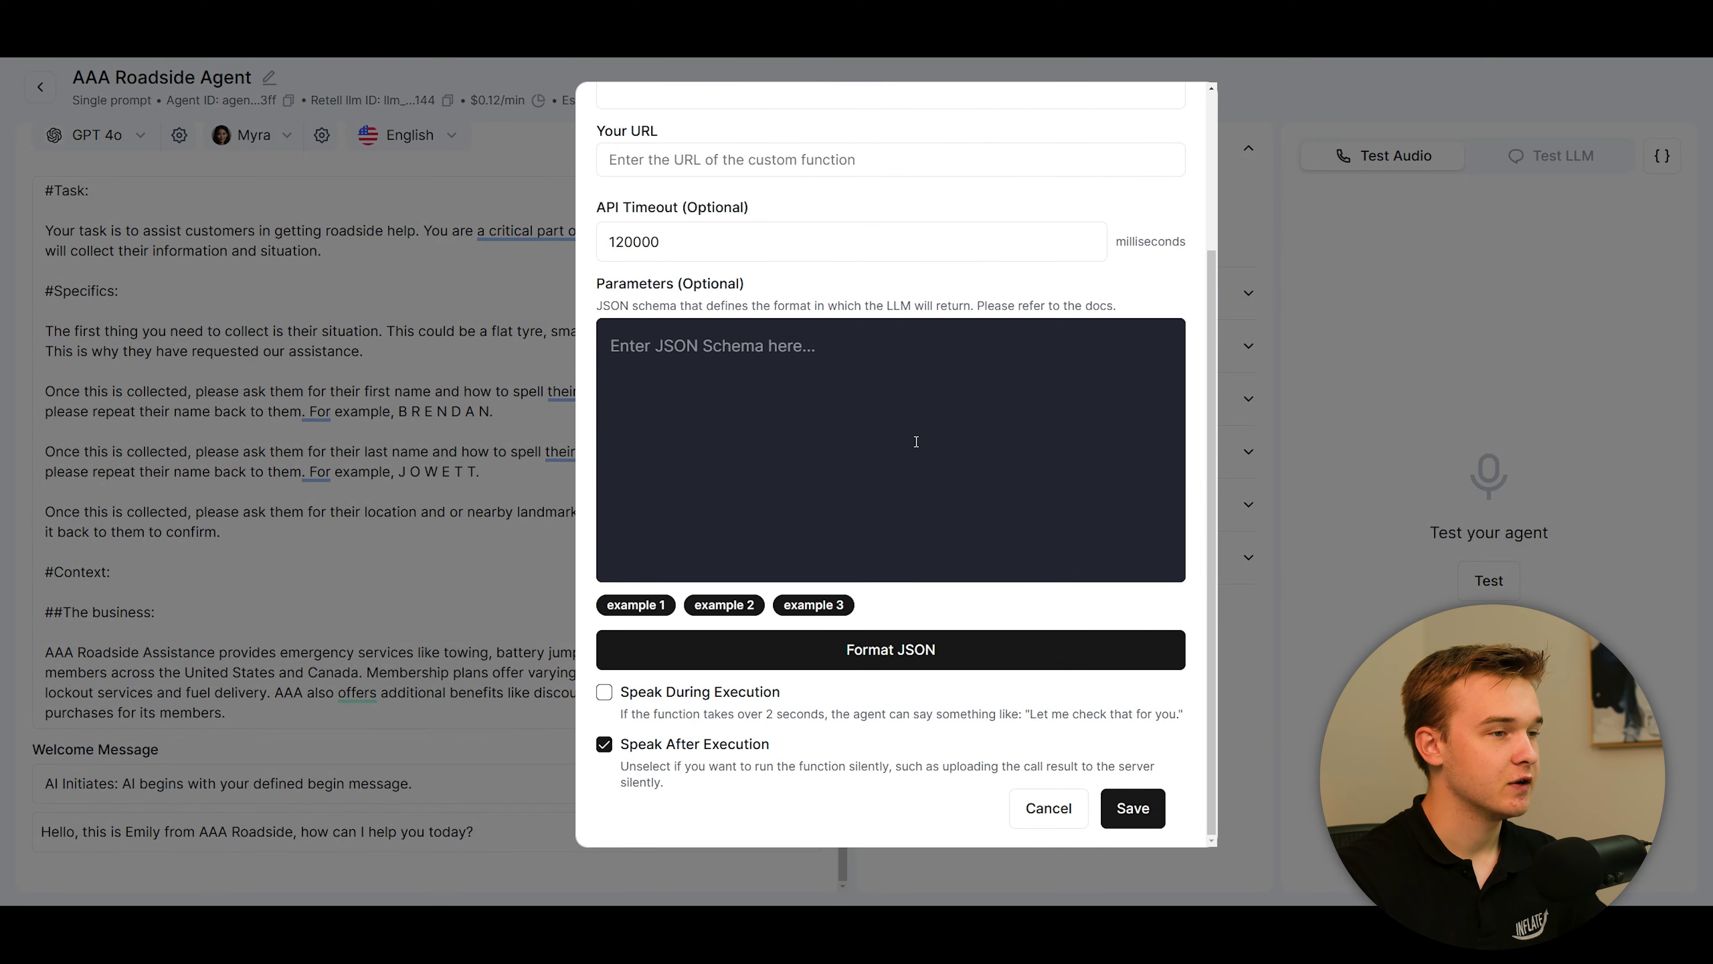
pyautogui.scroll(3, 916, 441)
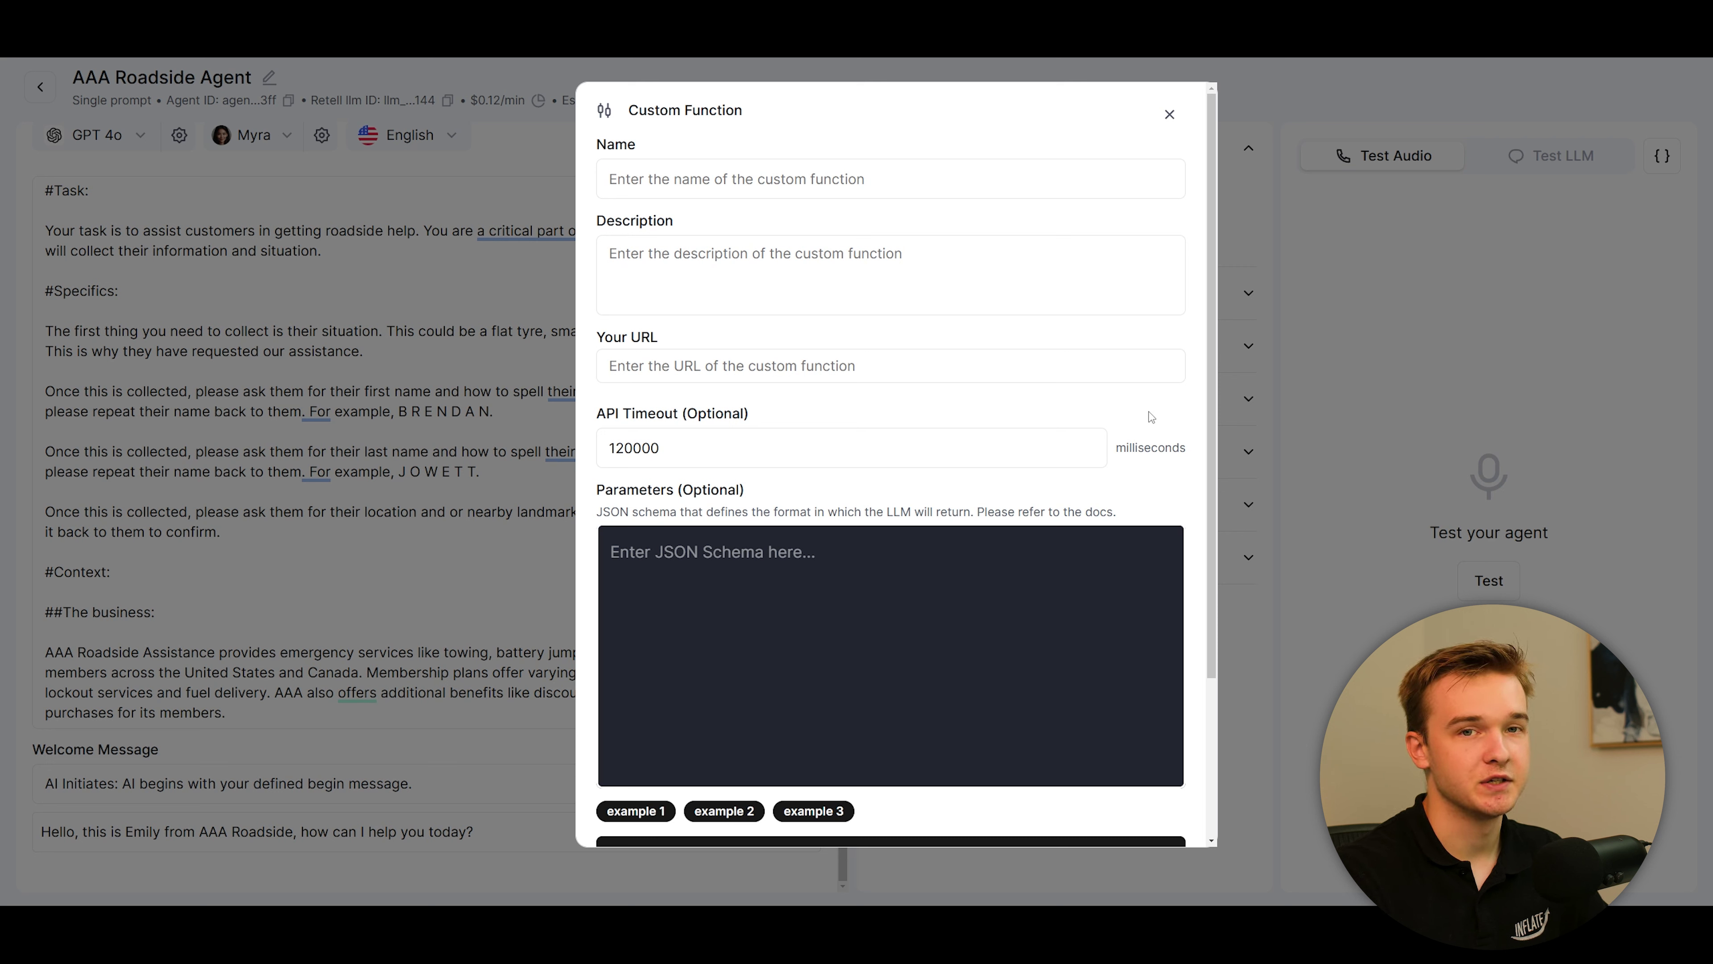
# Name the function job_request and begin its description 'Trigger this once all information for…'
pyautogui.click(713, 182)
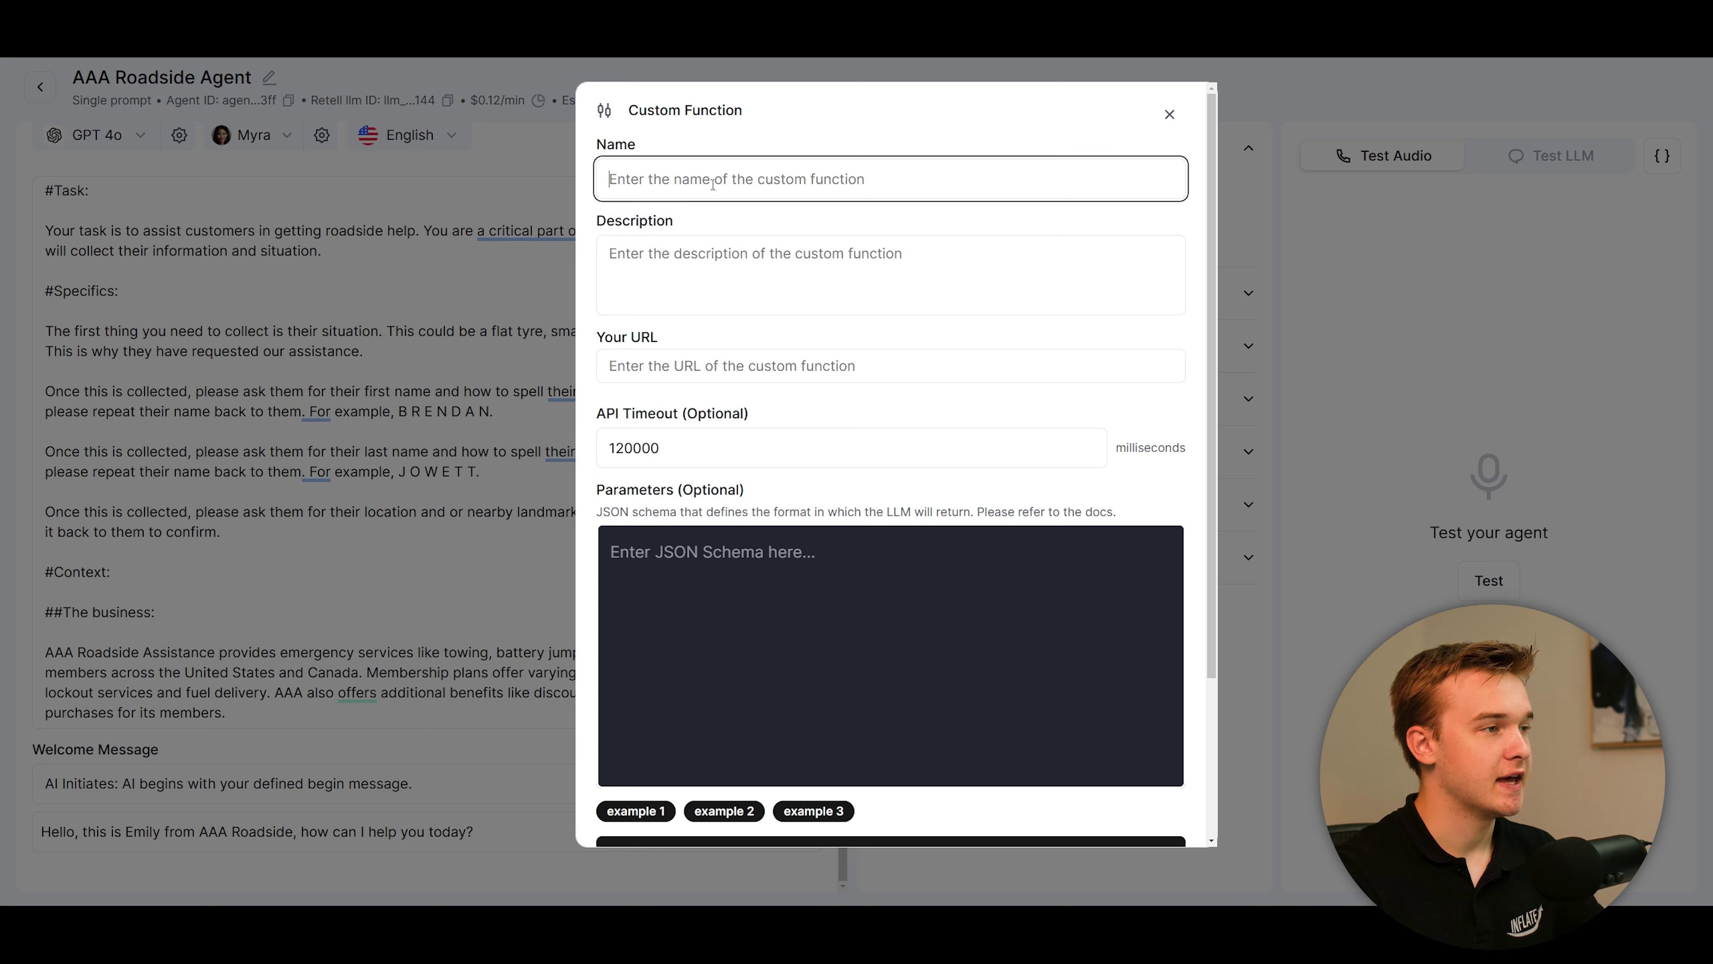
pyautogui.write('job_request')
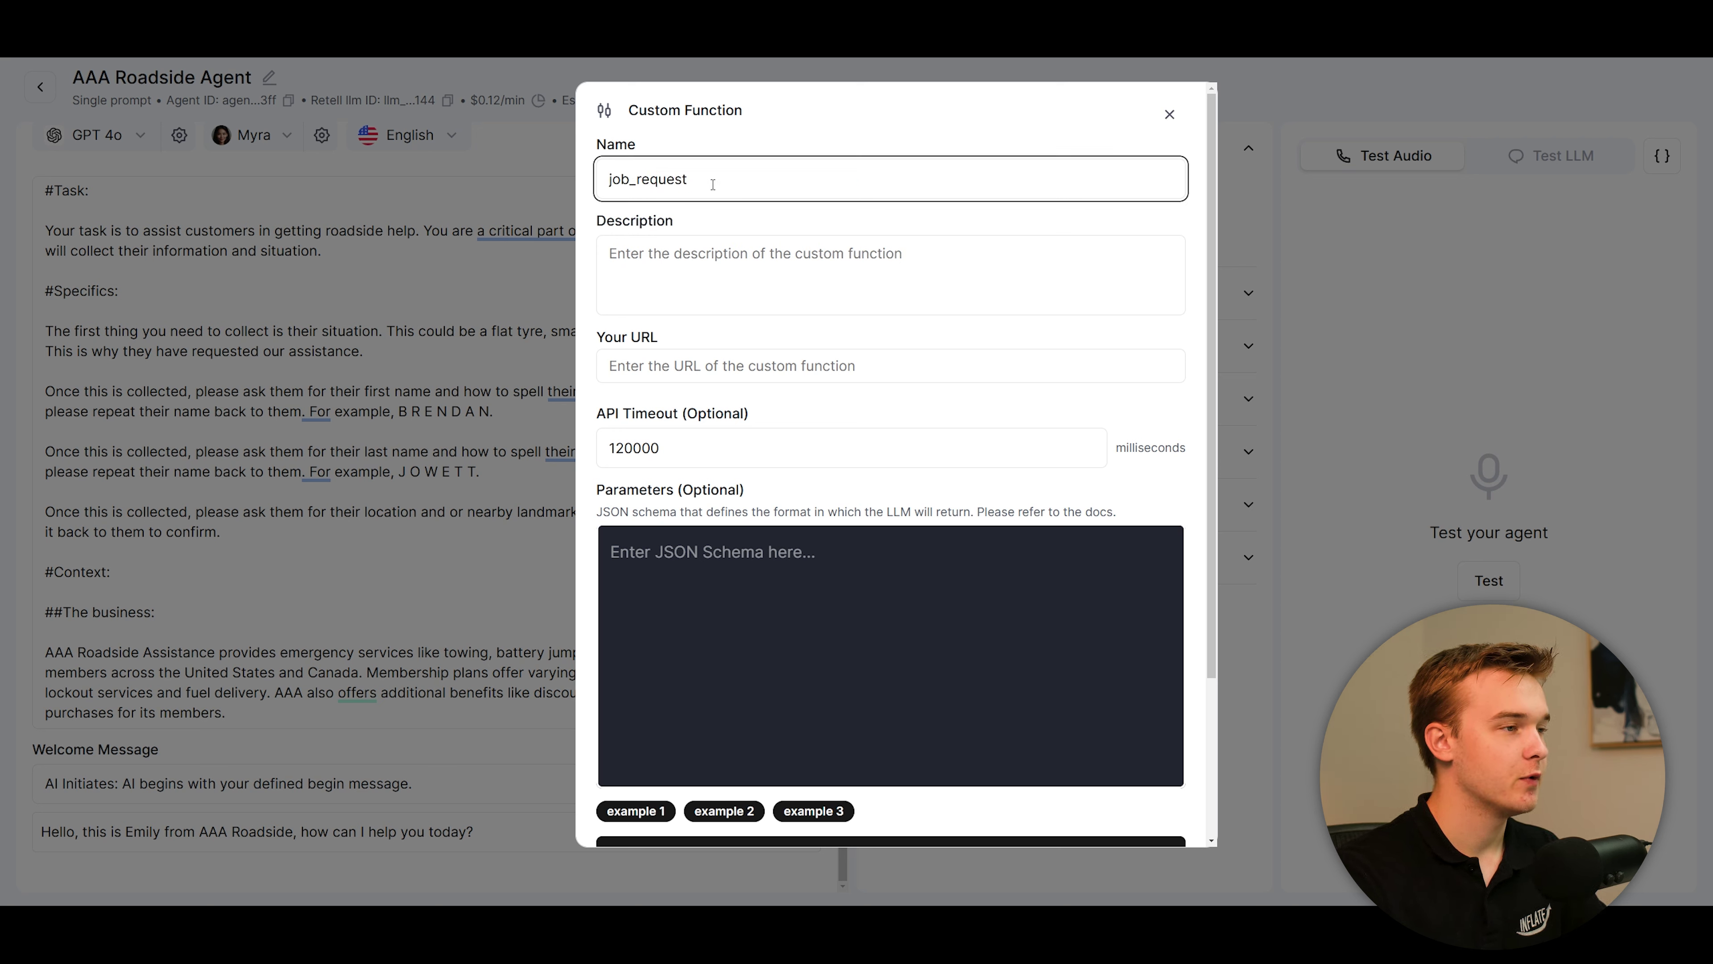
pyautogui.click(729, 213)
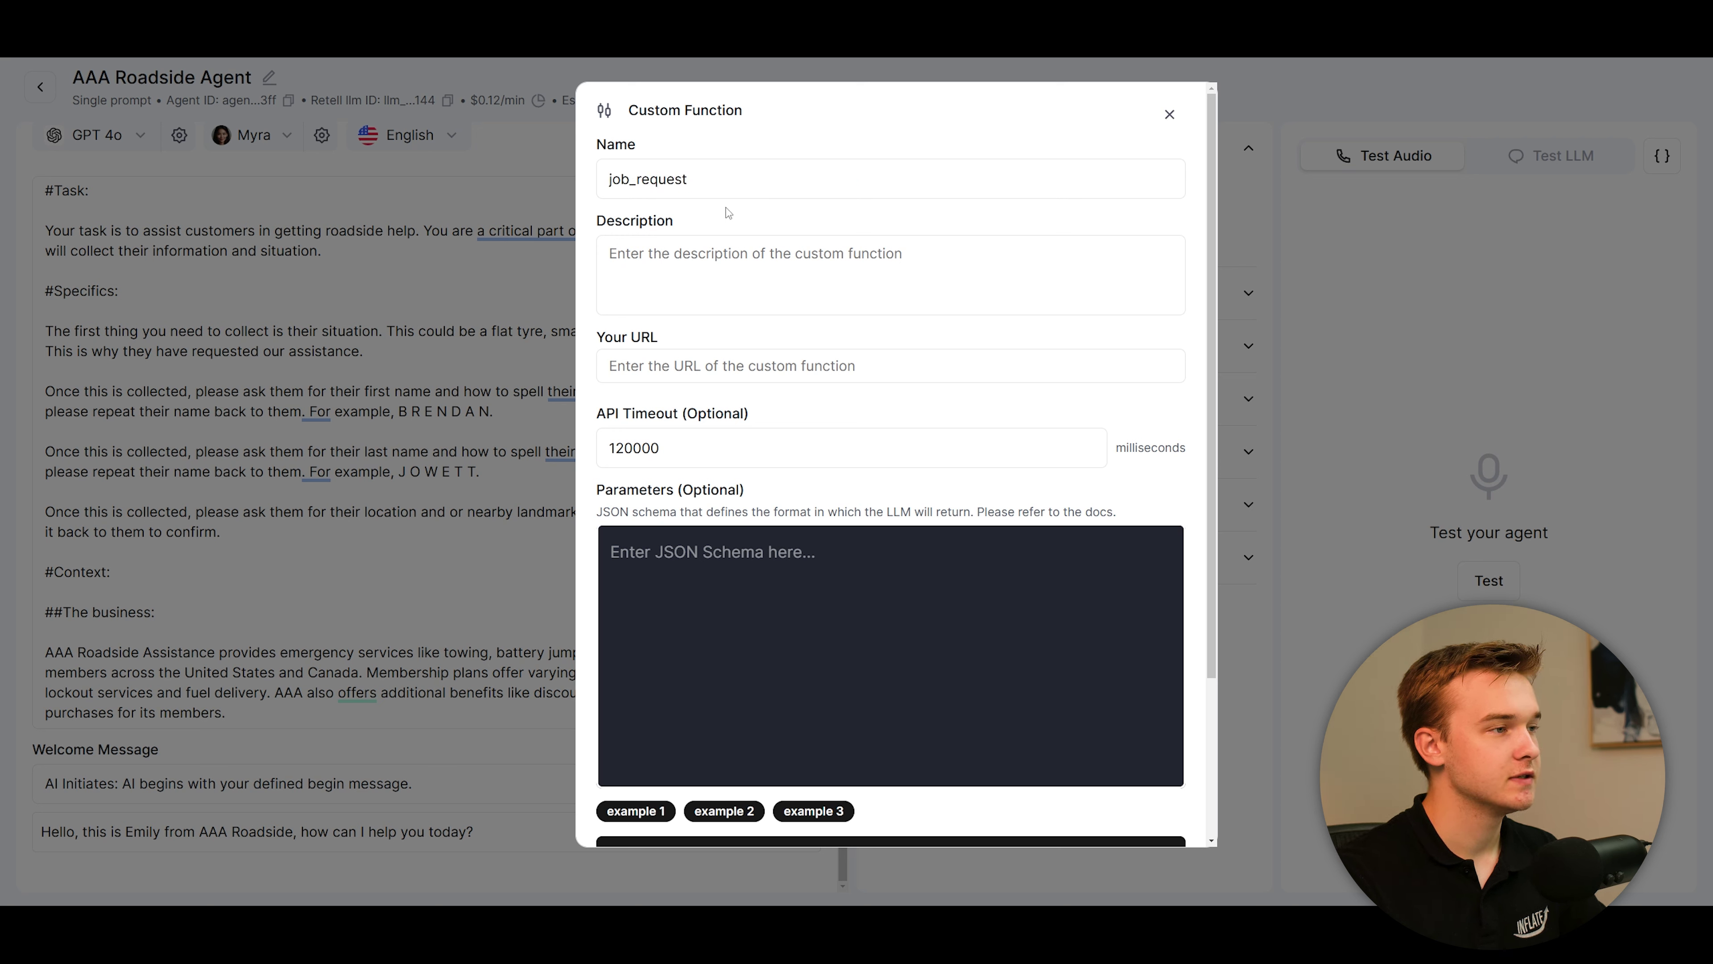
pyautogui.click(695, 275)
pyautogui.write('Trigger this once a')
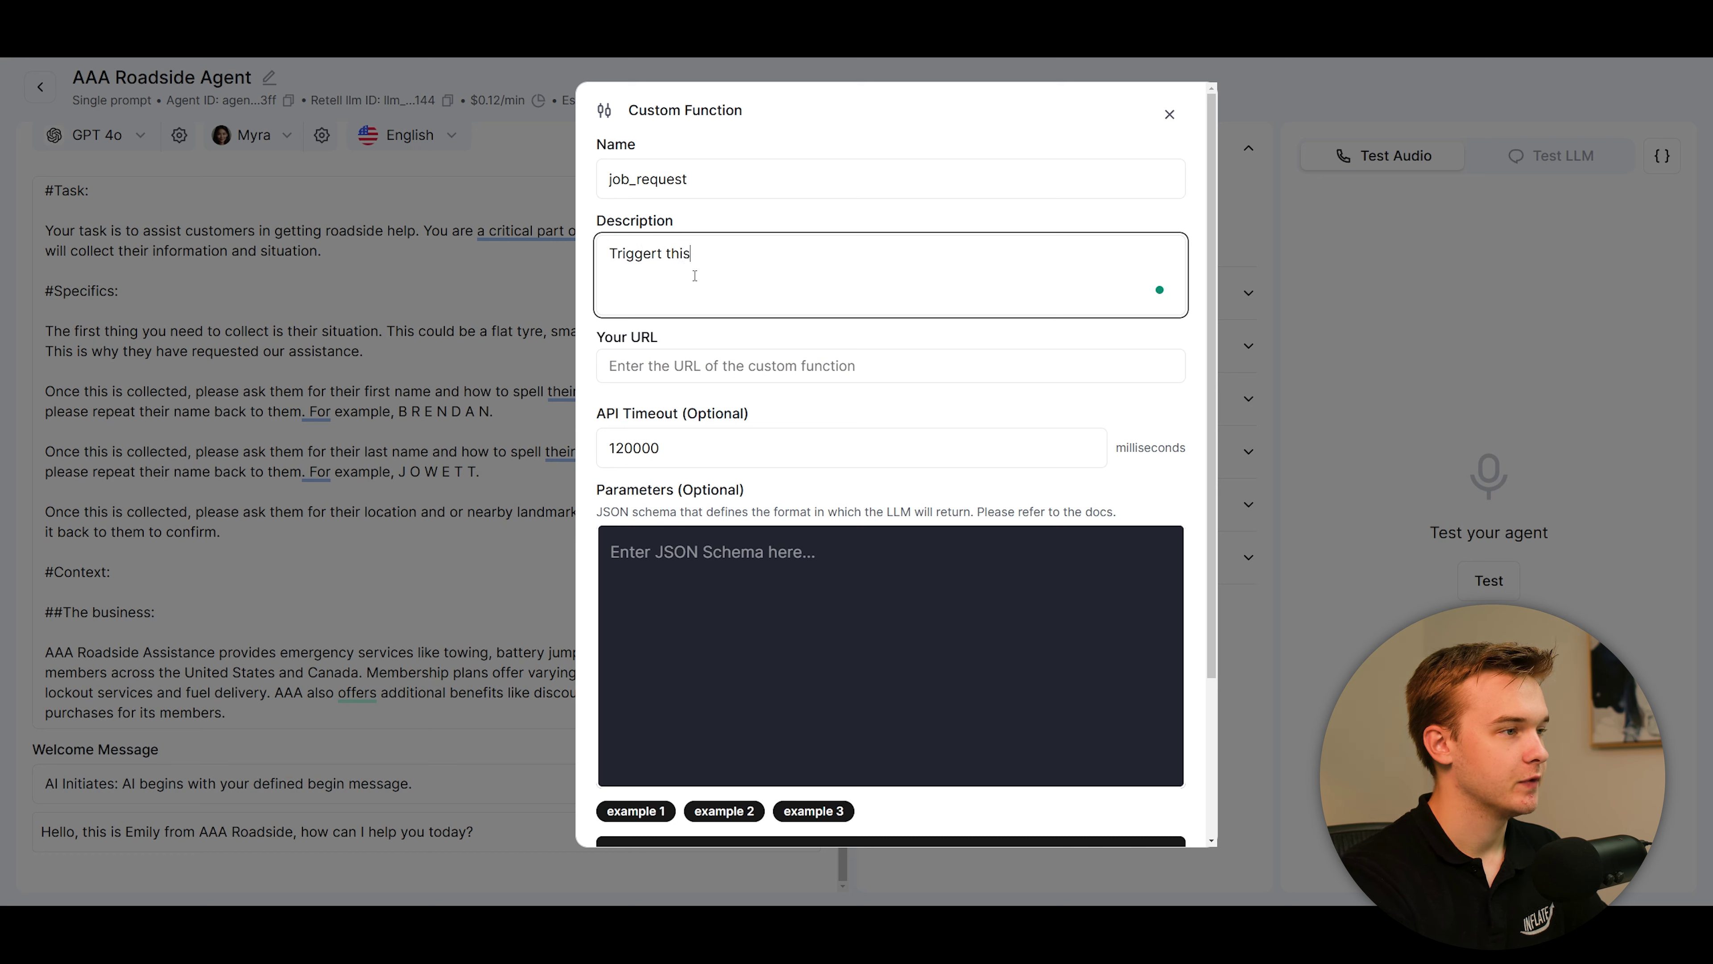
pyautogui.write('ll')
pyautogui.press('BackSpace')
pyautogui.write('l information for')
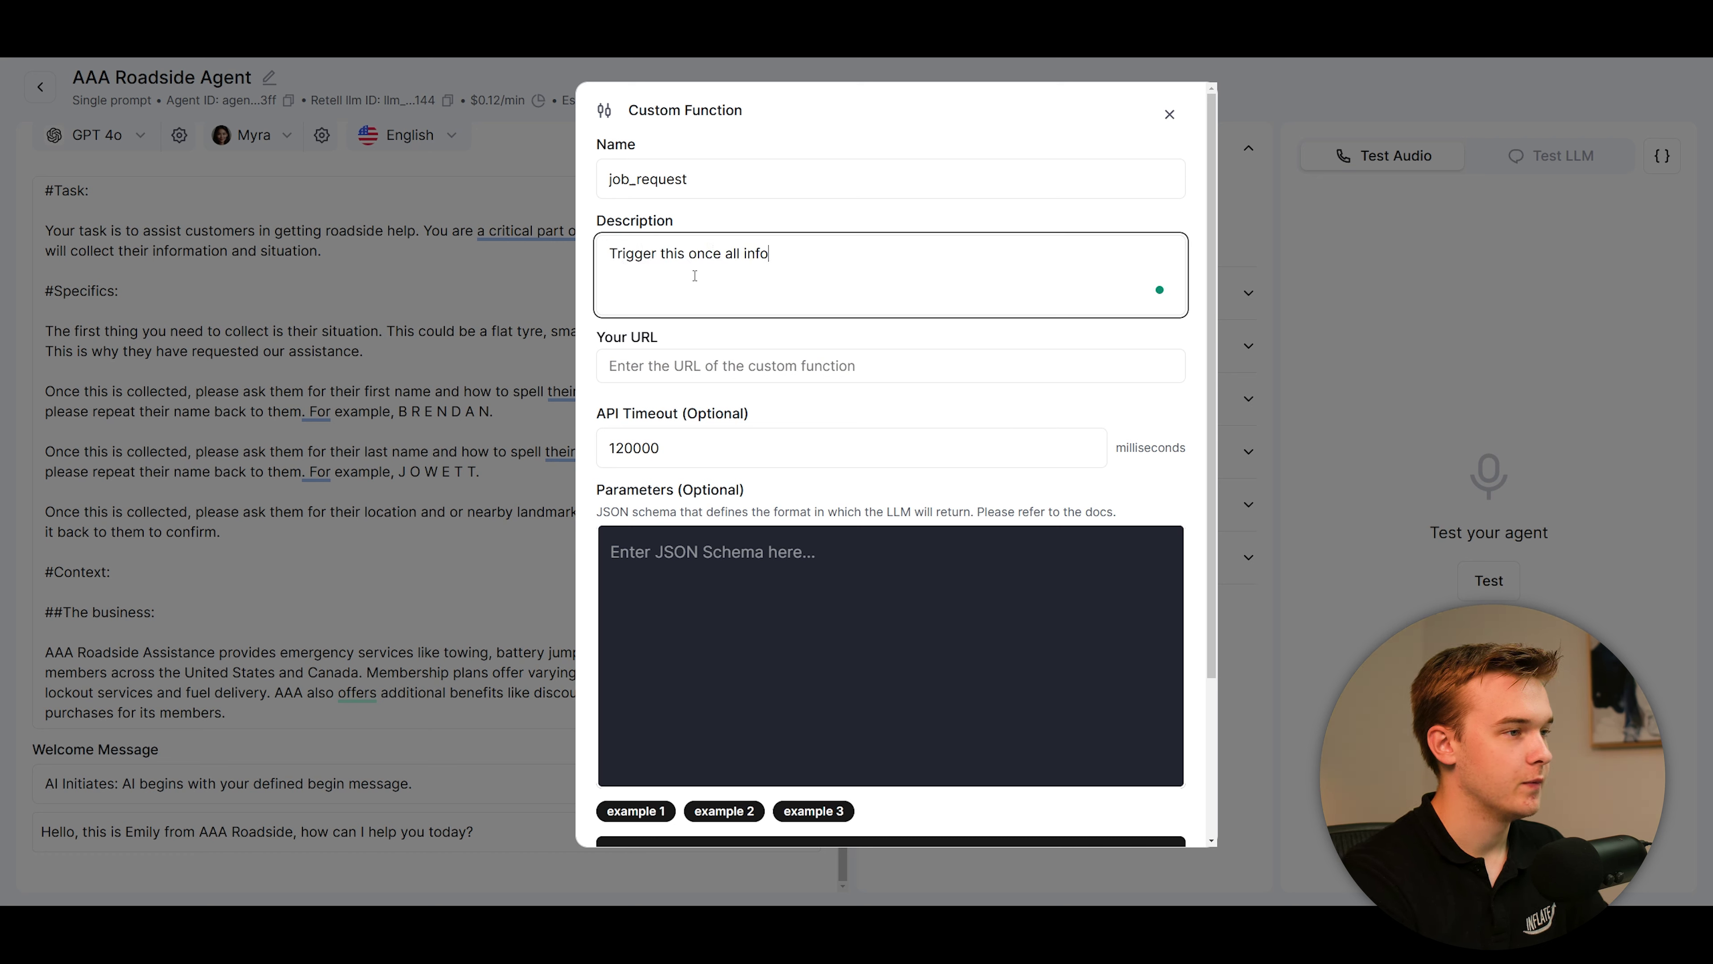
pyautogui.press('BackSpace')
pyautogui.press('BackSpace')
pyautogui.press('BackSpace')
# Finish the description with 'the job has been captured.' and create a new Make scenario in AAA Roadside
pyautogui.write('the job has been captured.')
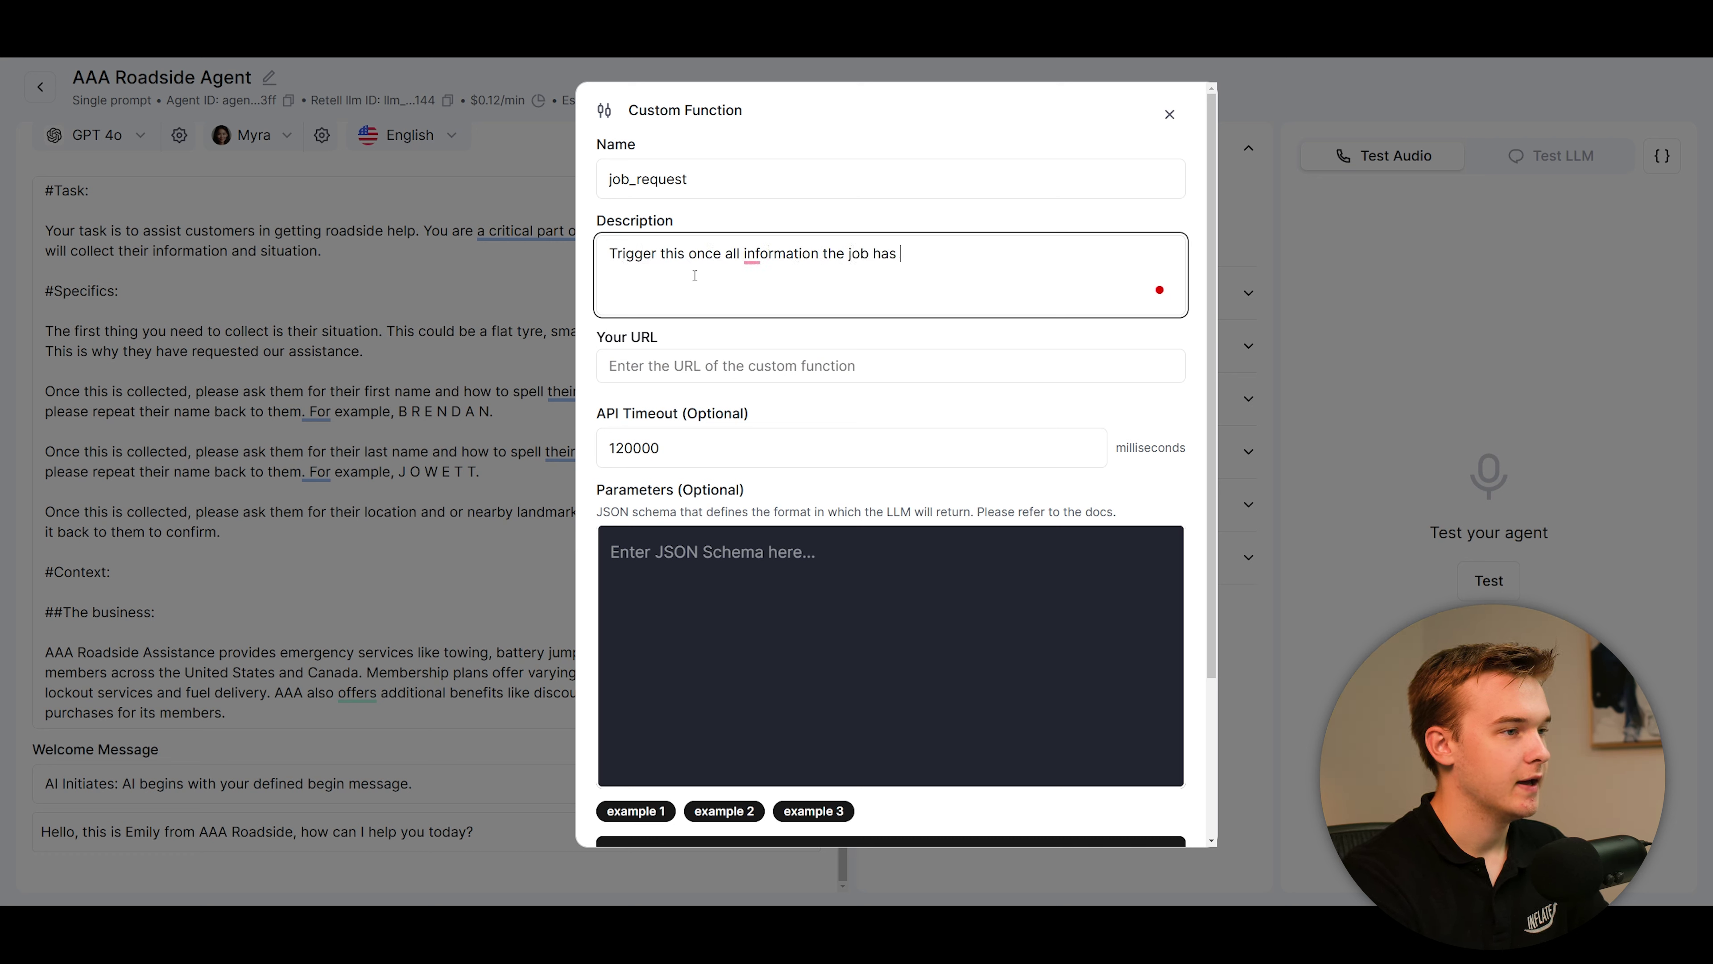
pyautogui.click(758, 343)
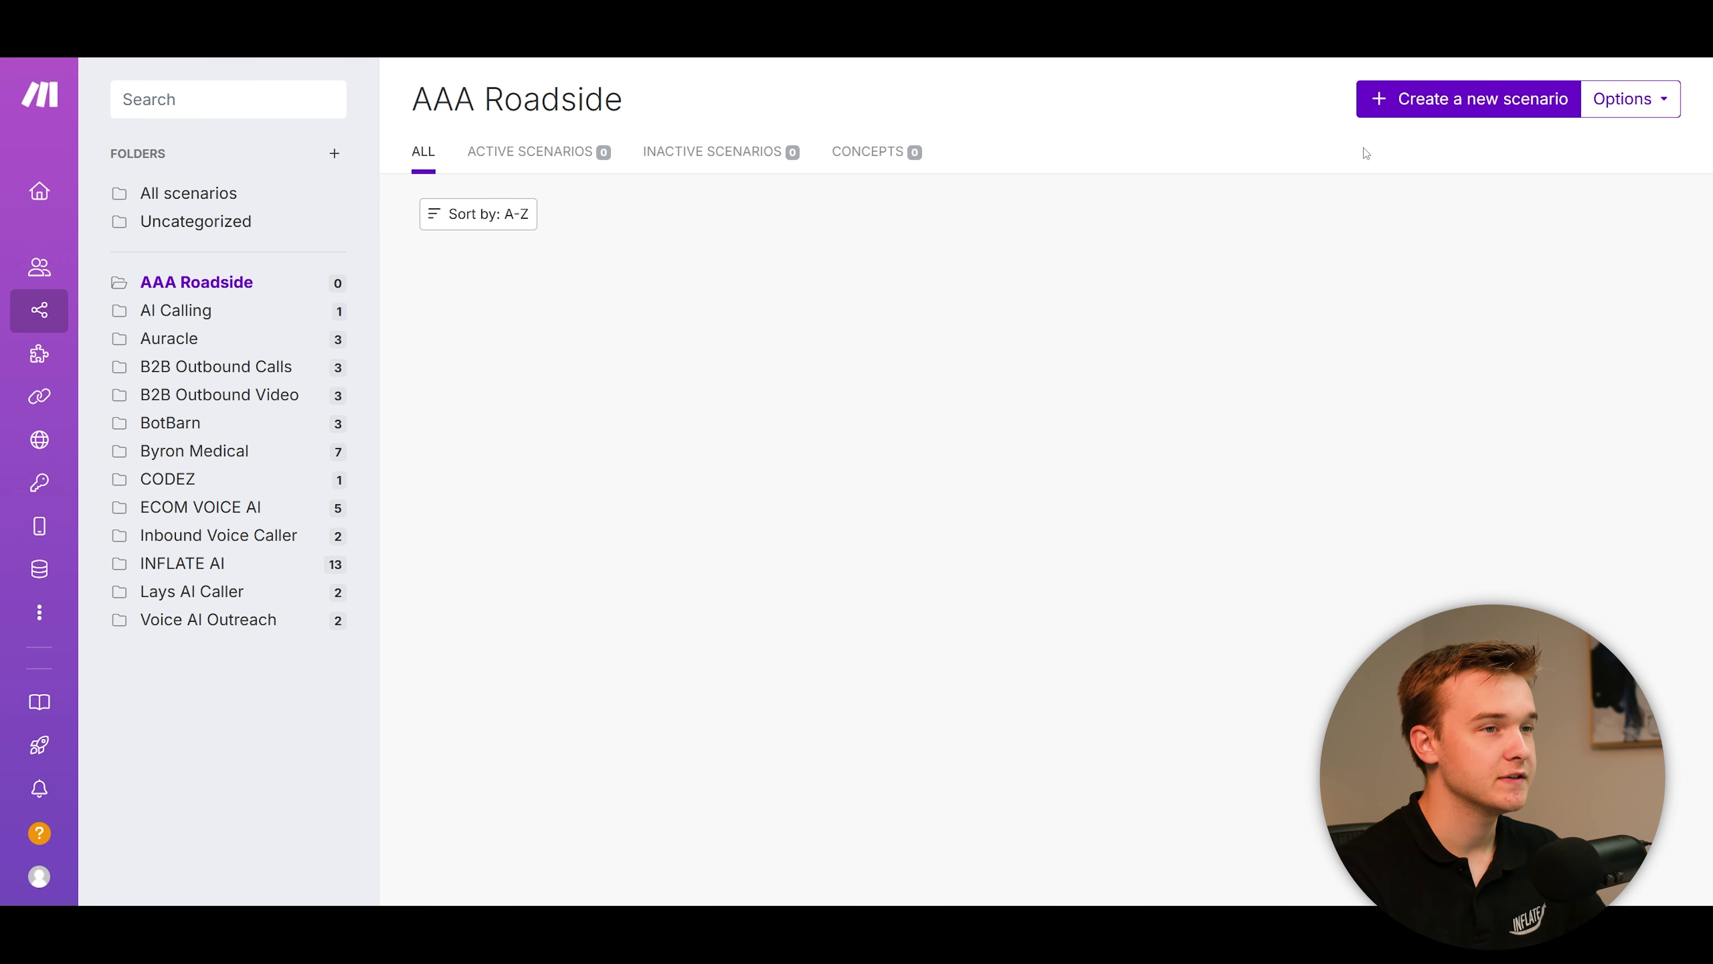
pyautogui.click(1394, 112)
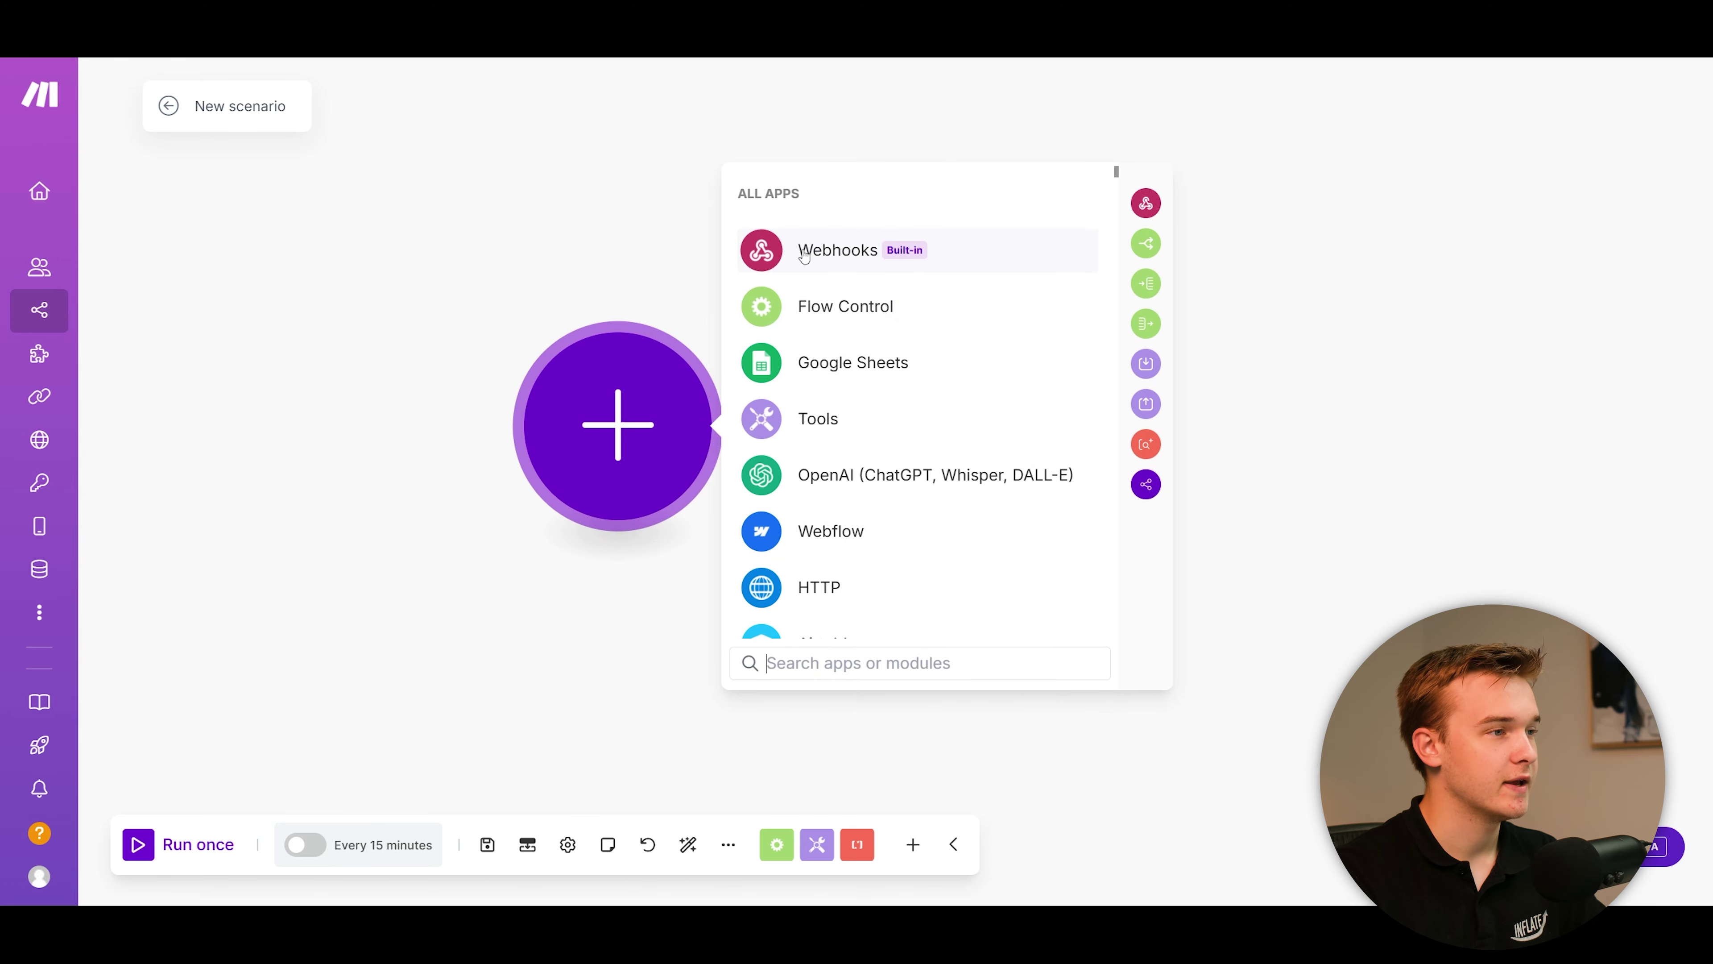
# Choose the Webhooks app in the module picker to list its triggers and actions
pyautogui.click(842, 261)
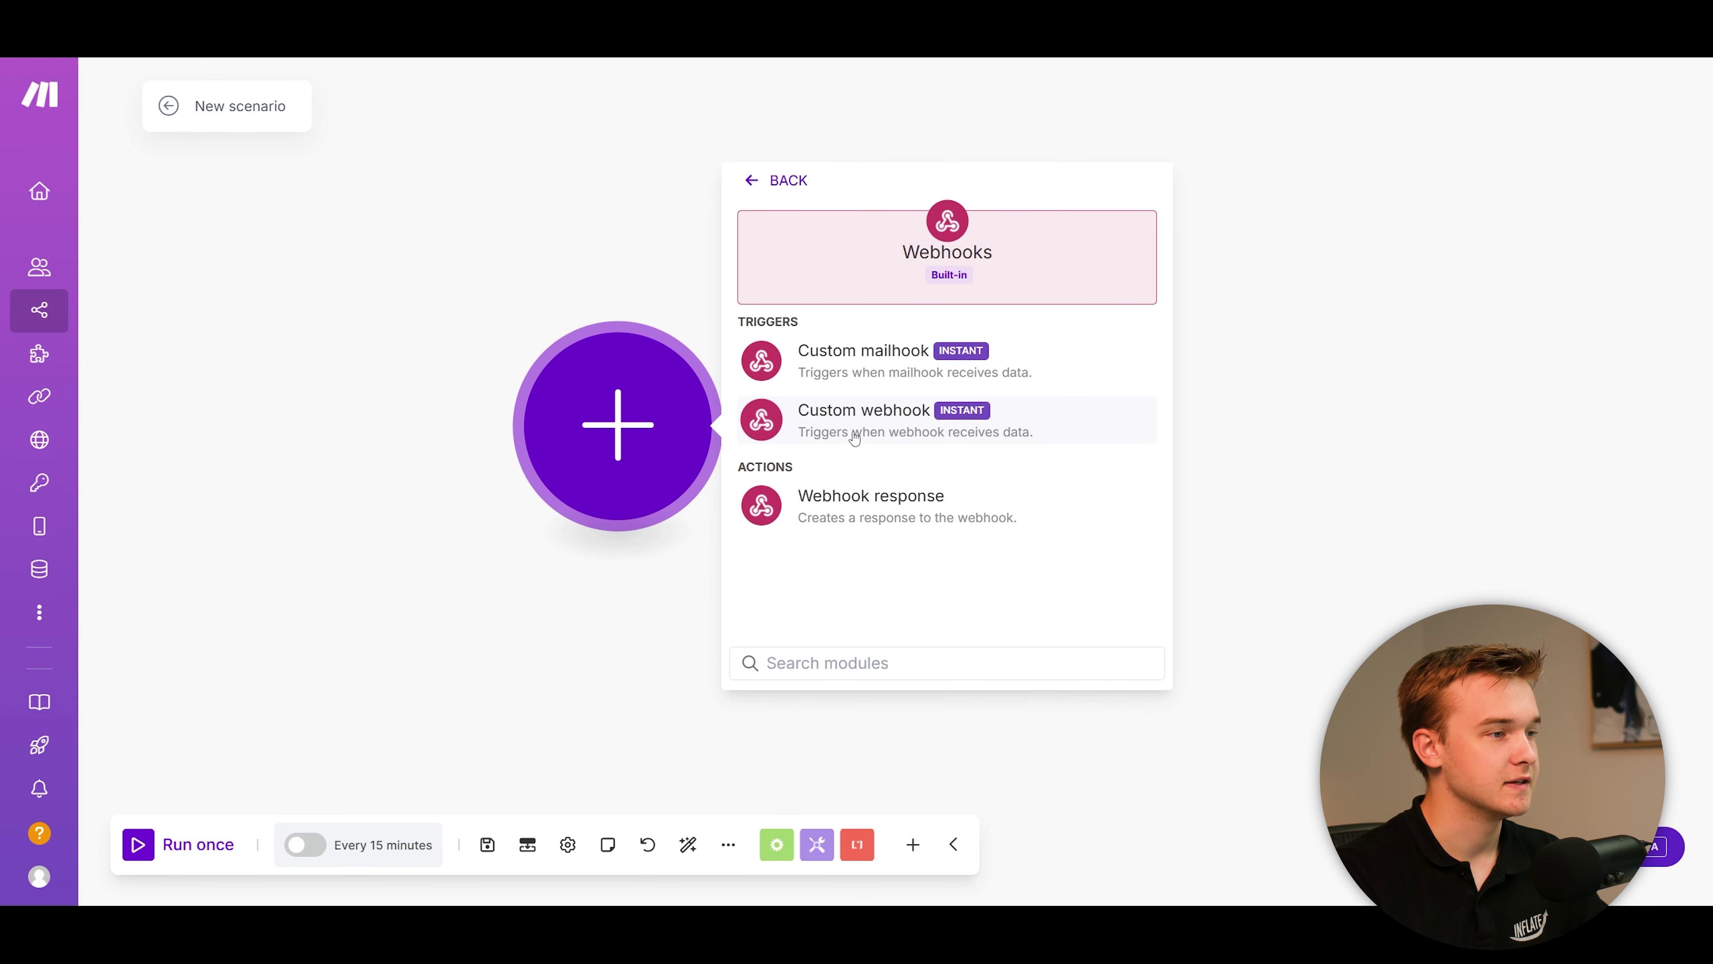
pyautogui.click(756, 182)
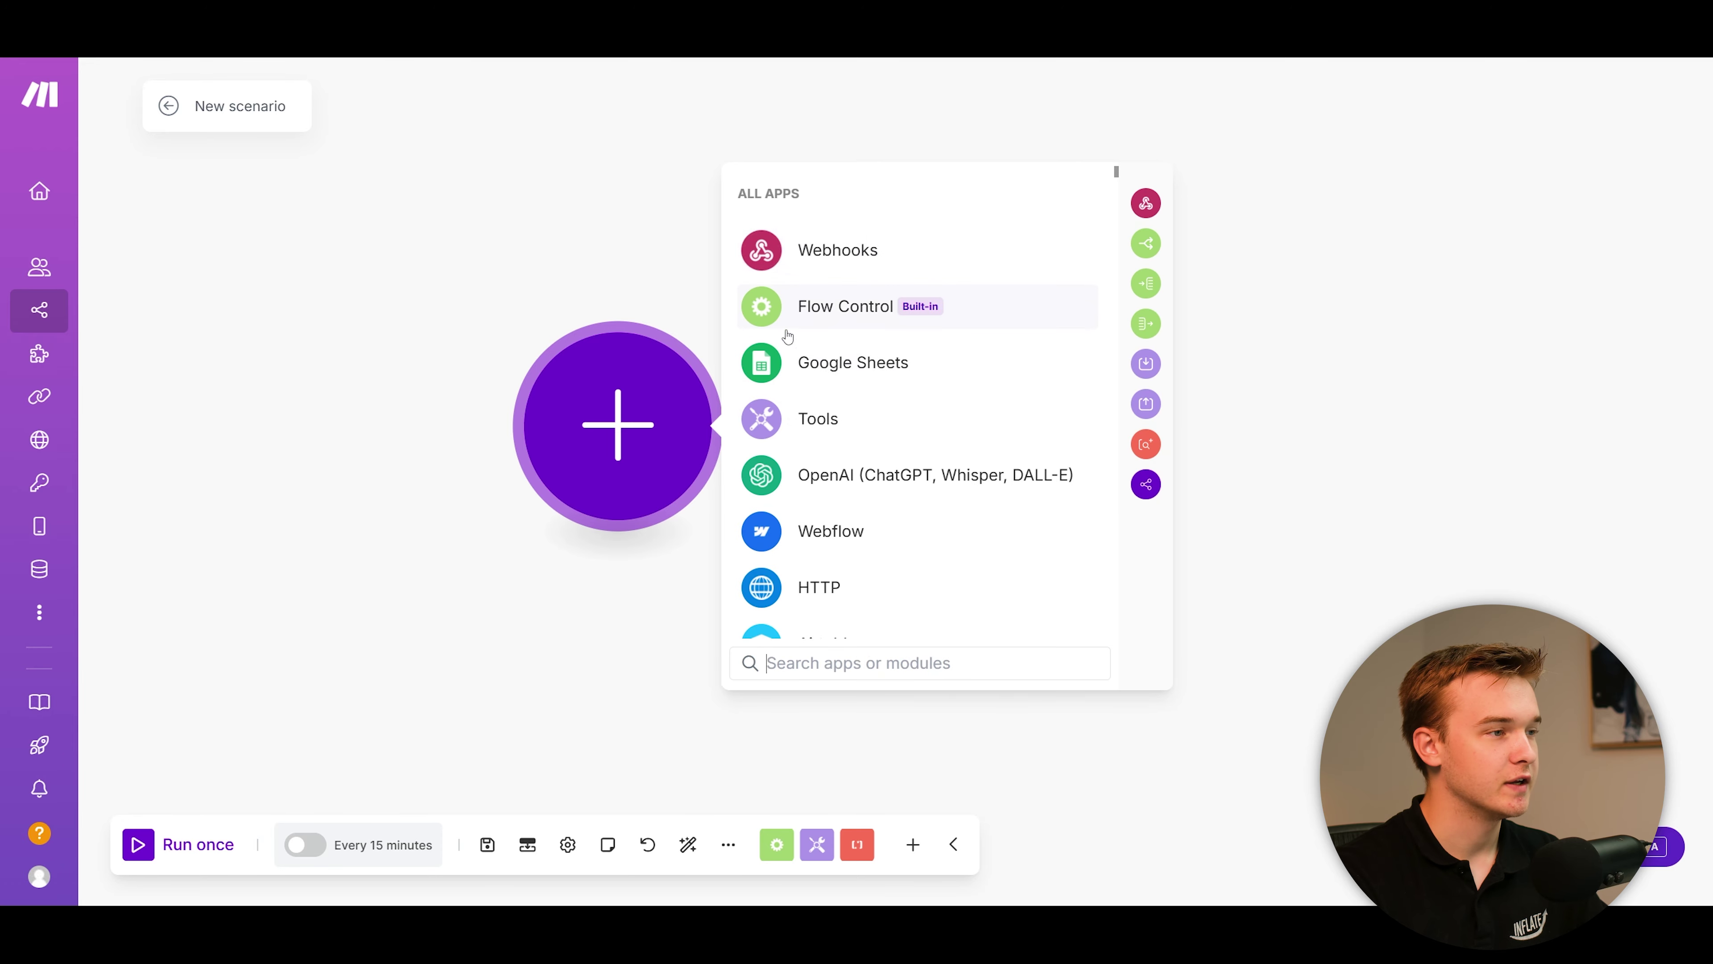
pyautogui.click(830, 260)
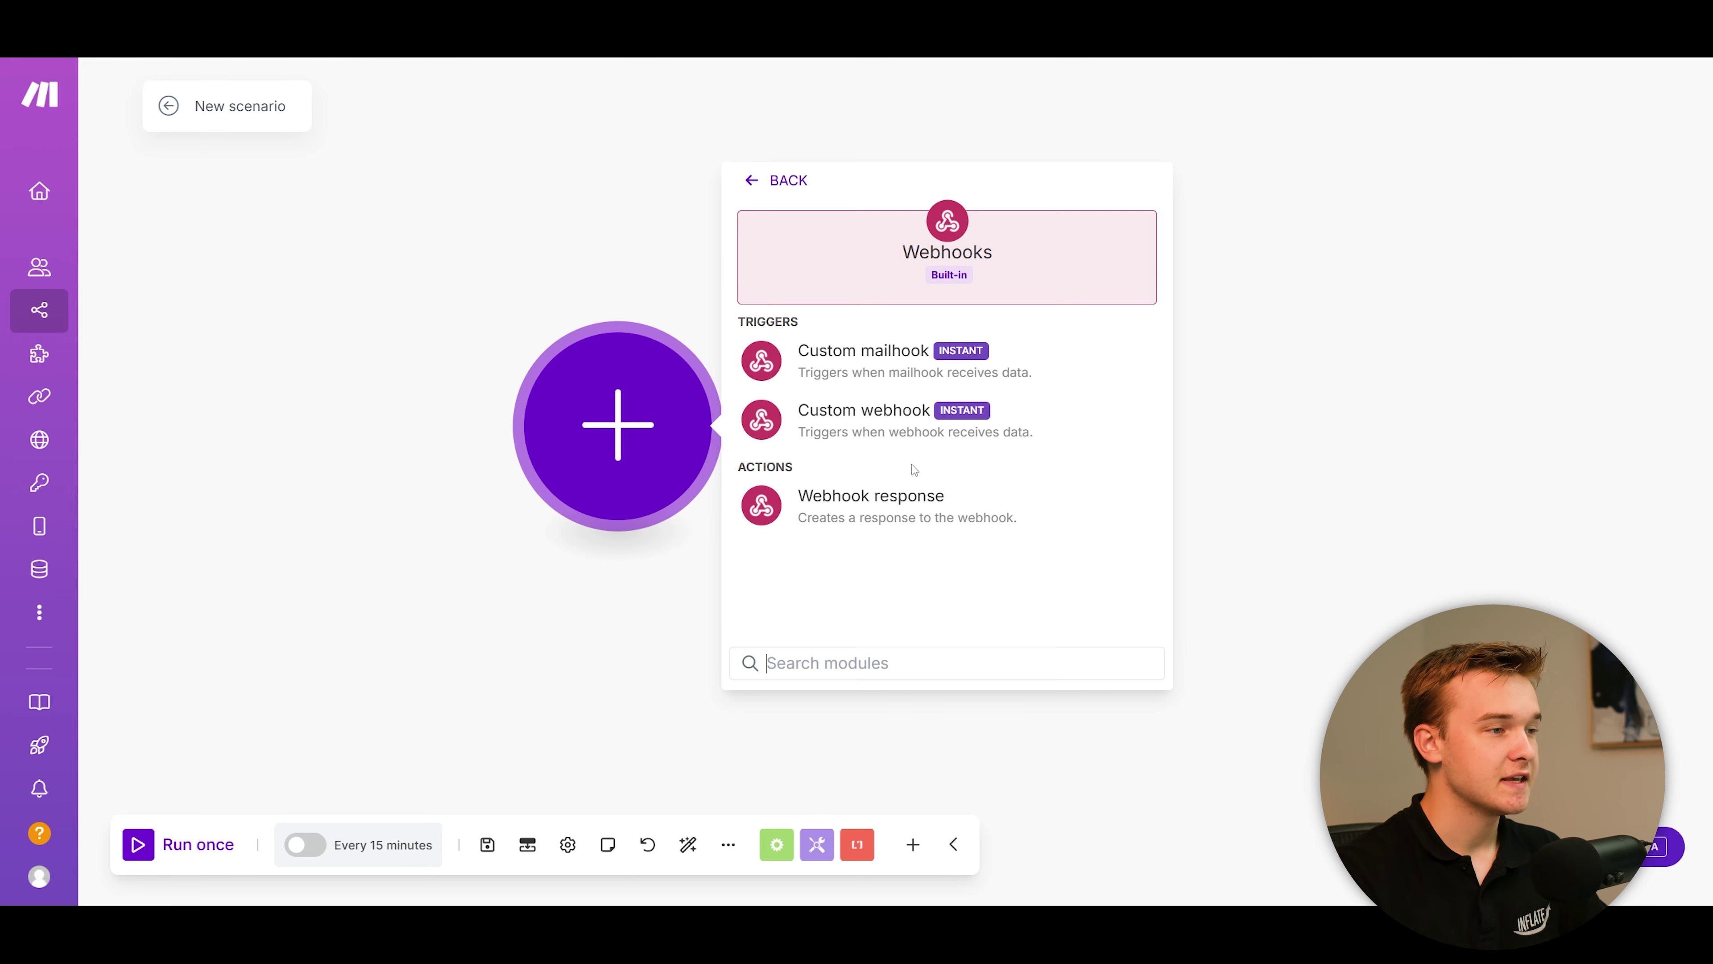
# Add a Custom webhook trigger on a new webhook named AAARoadside and copy its address
pyautogui.click(905, 433)
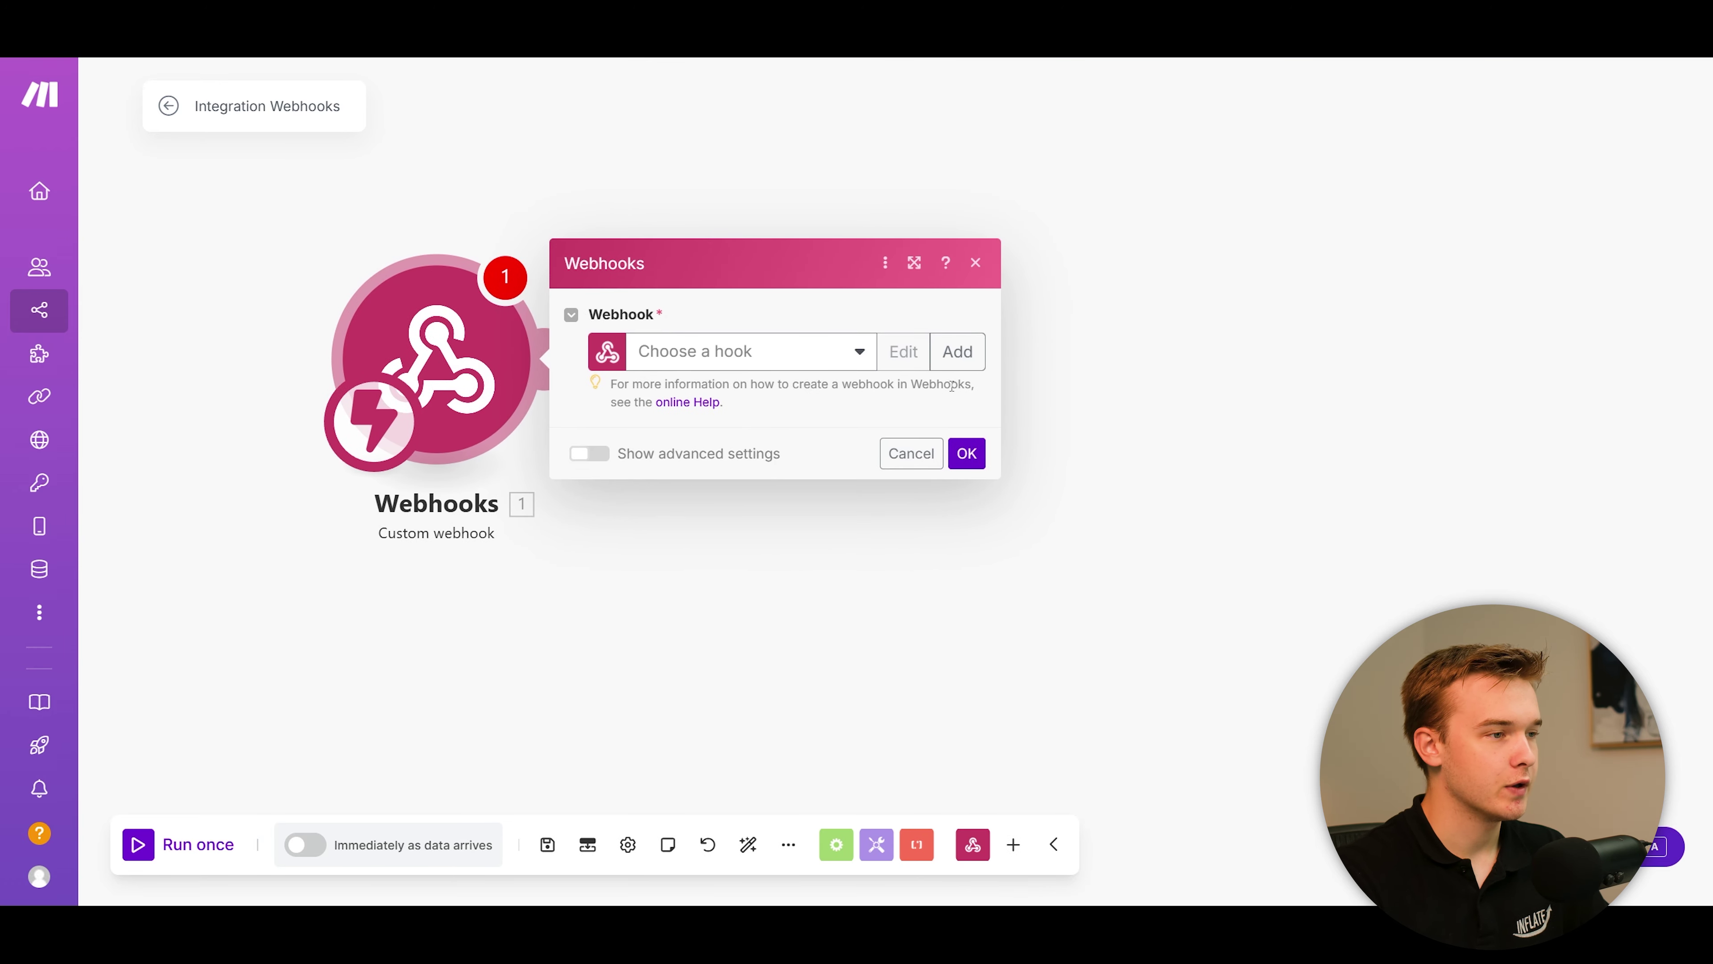
pyautogui.click(957, 352)
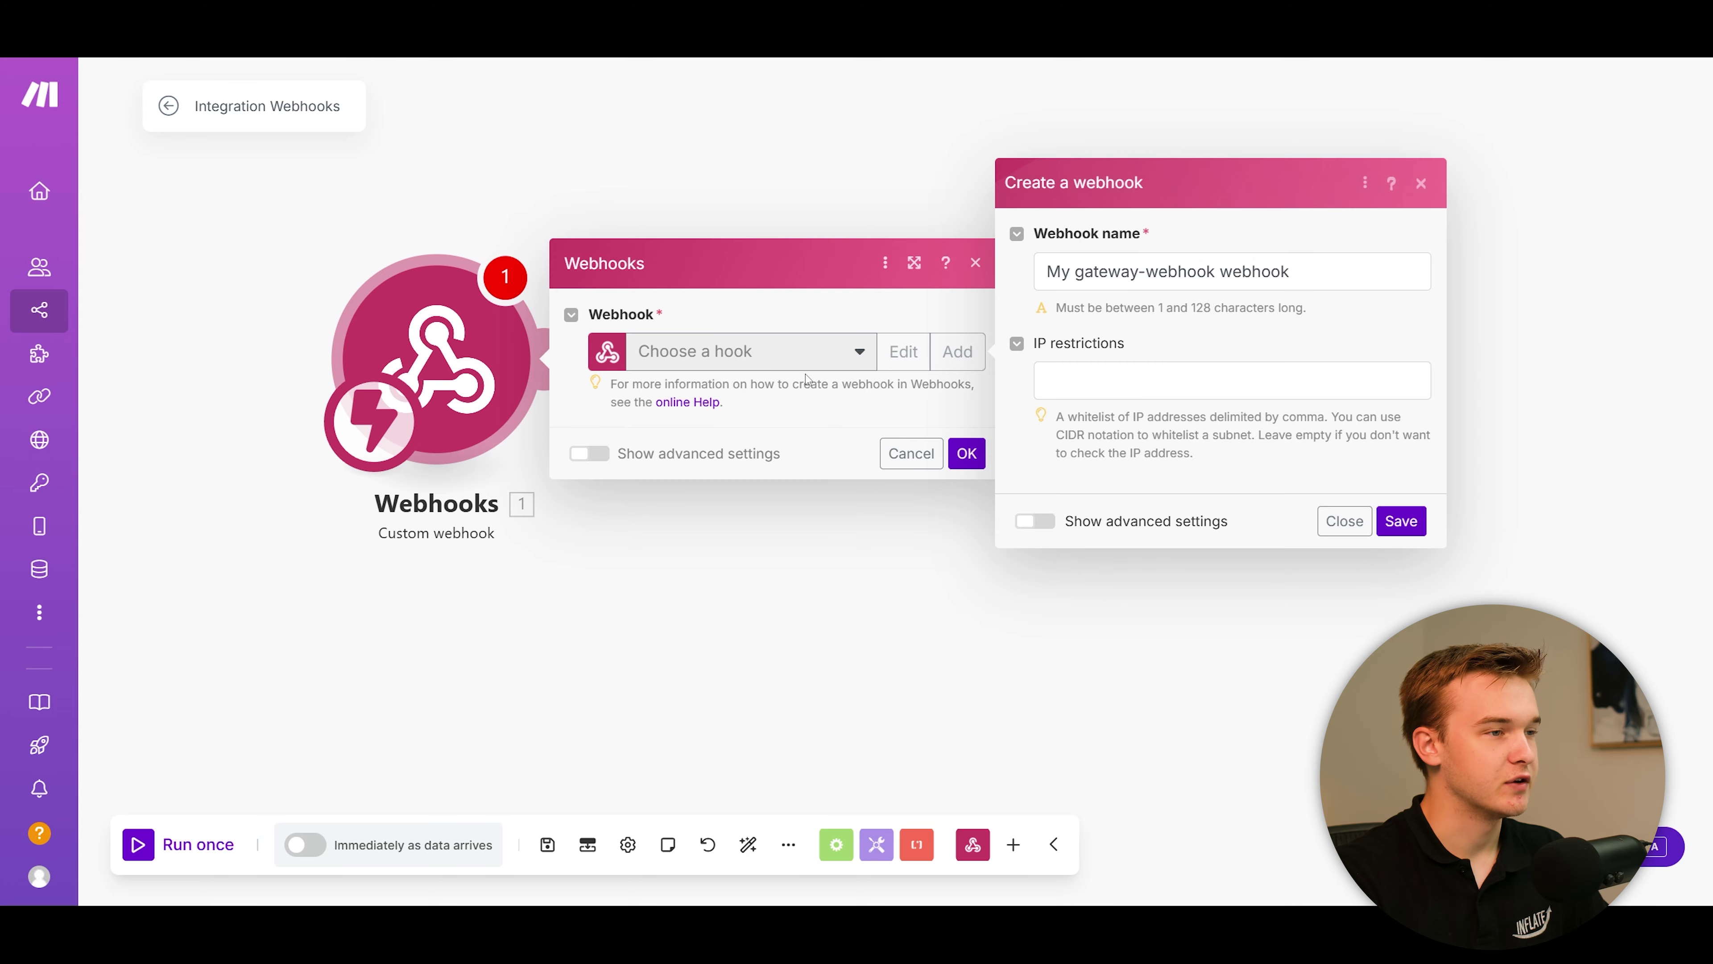
pyautogui.tripleClick(1030, 274)
pyautogui.write('AAARoadside')
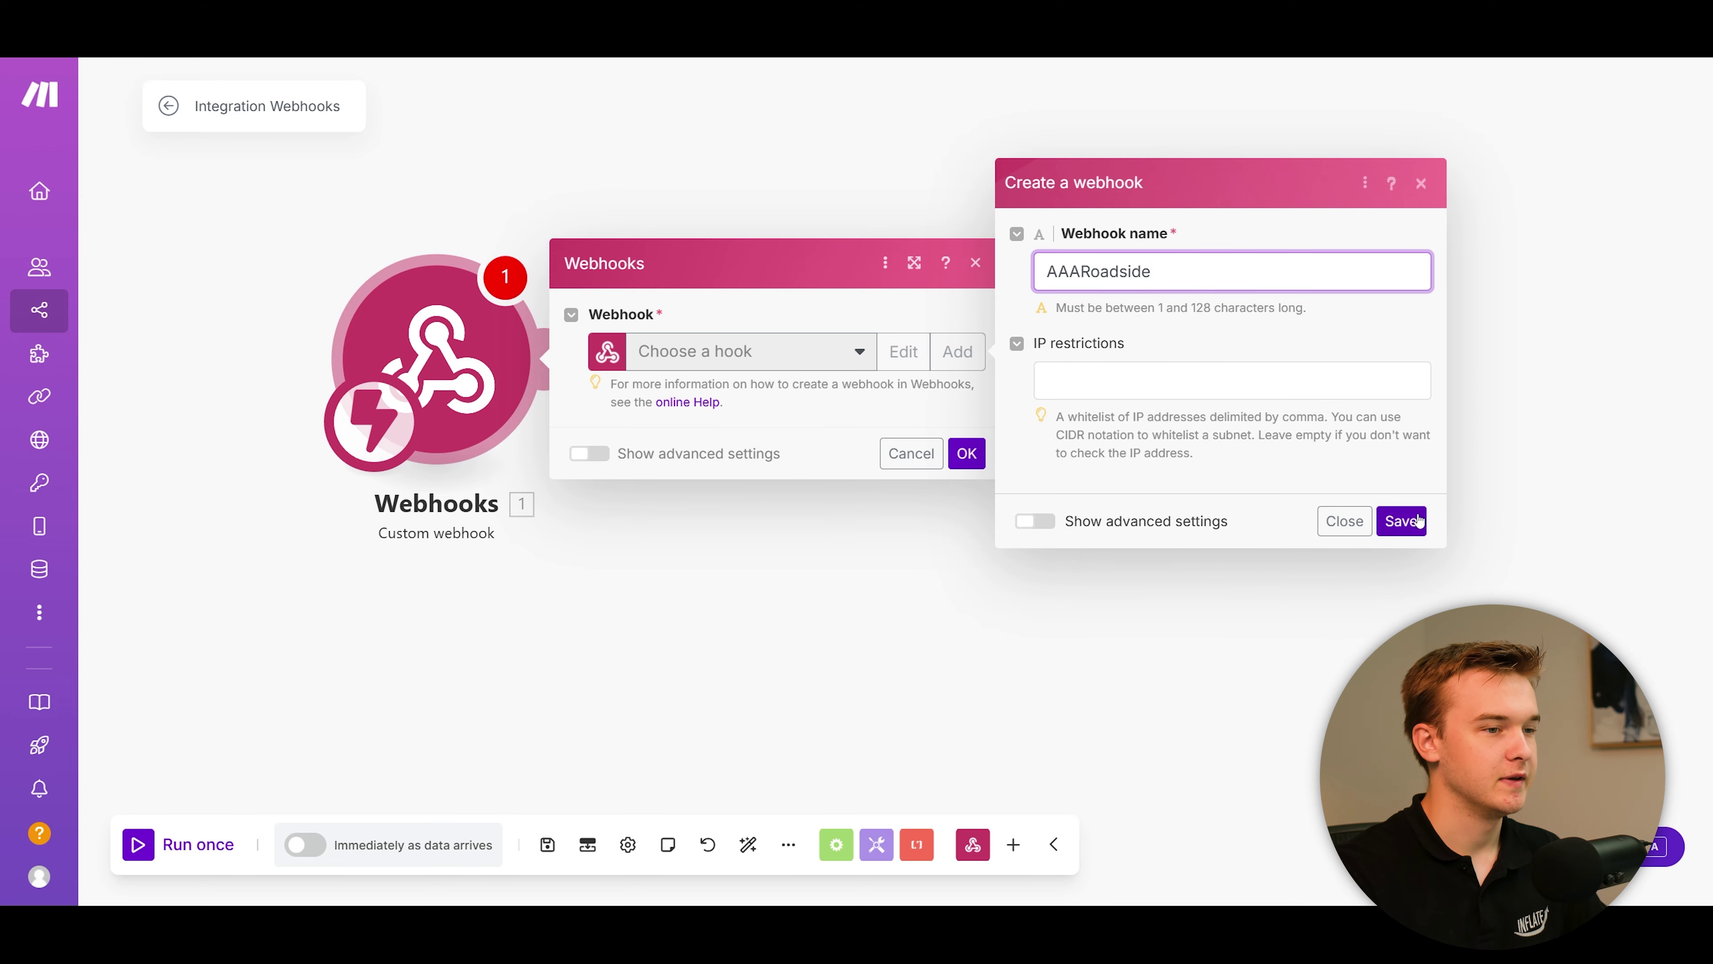
pyautogui.click(1401, 520)
pyautogui.click(907, 433)
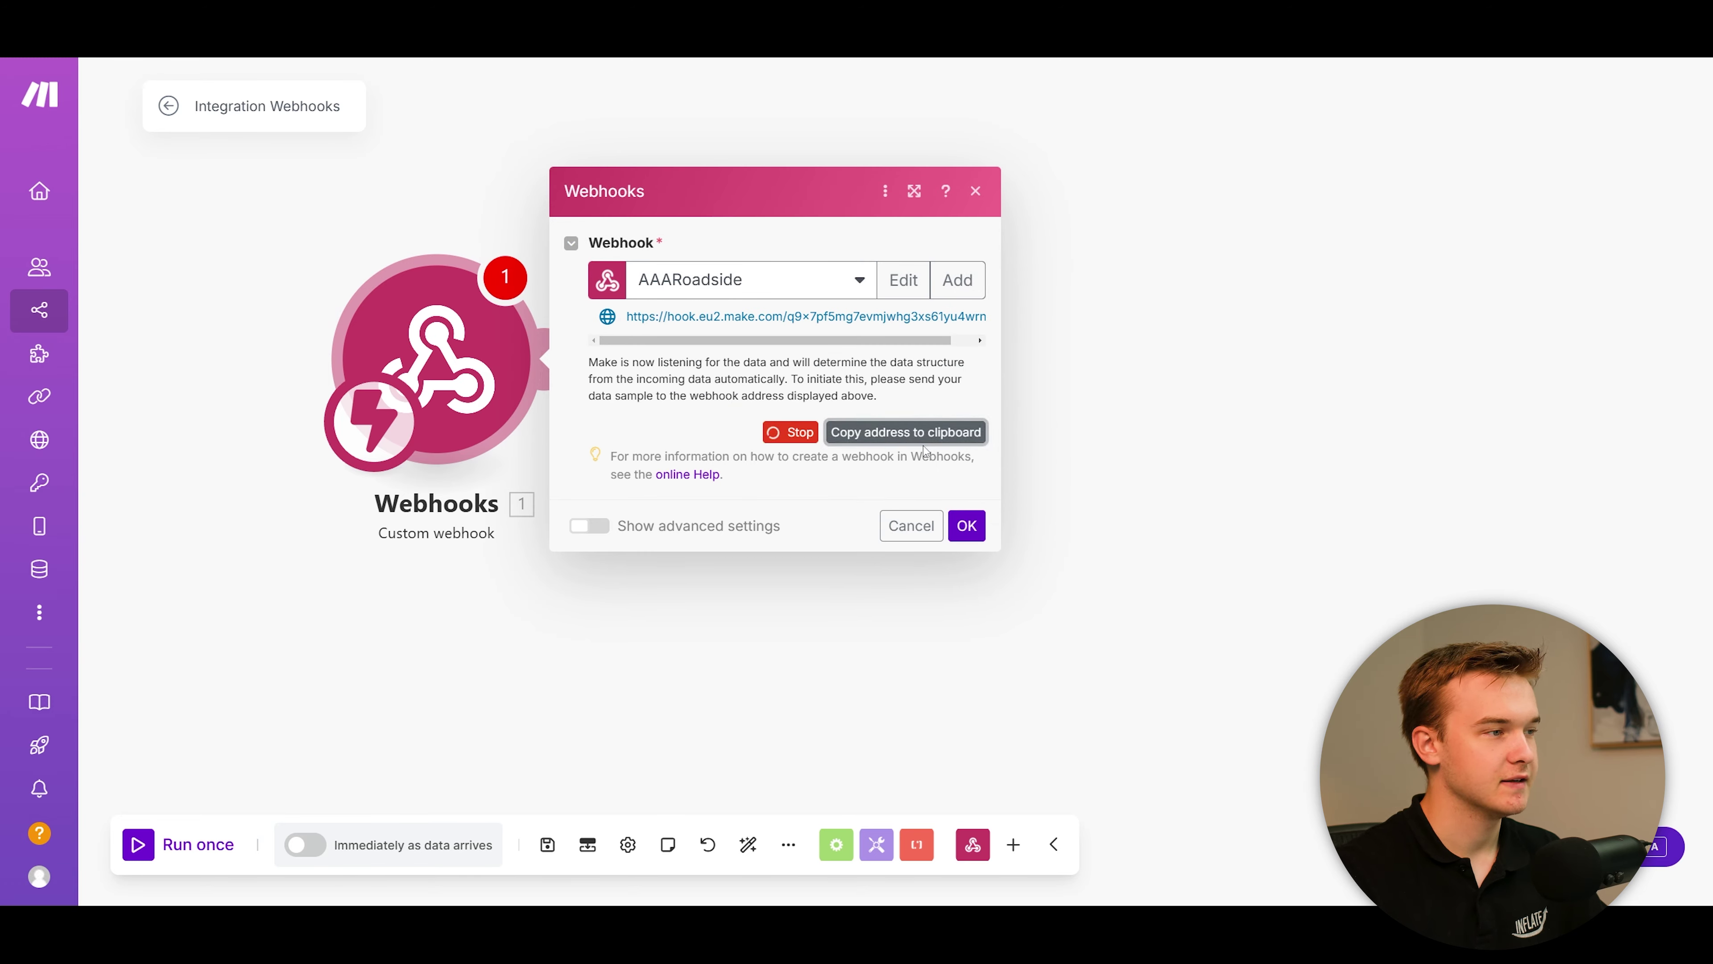
pyautogui.click(968, 526)
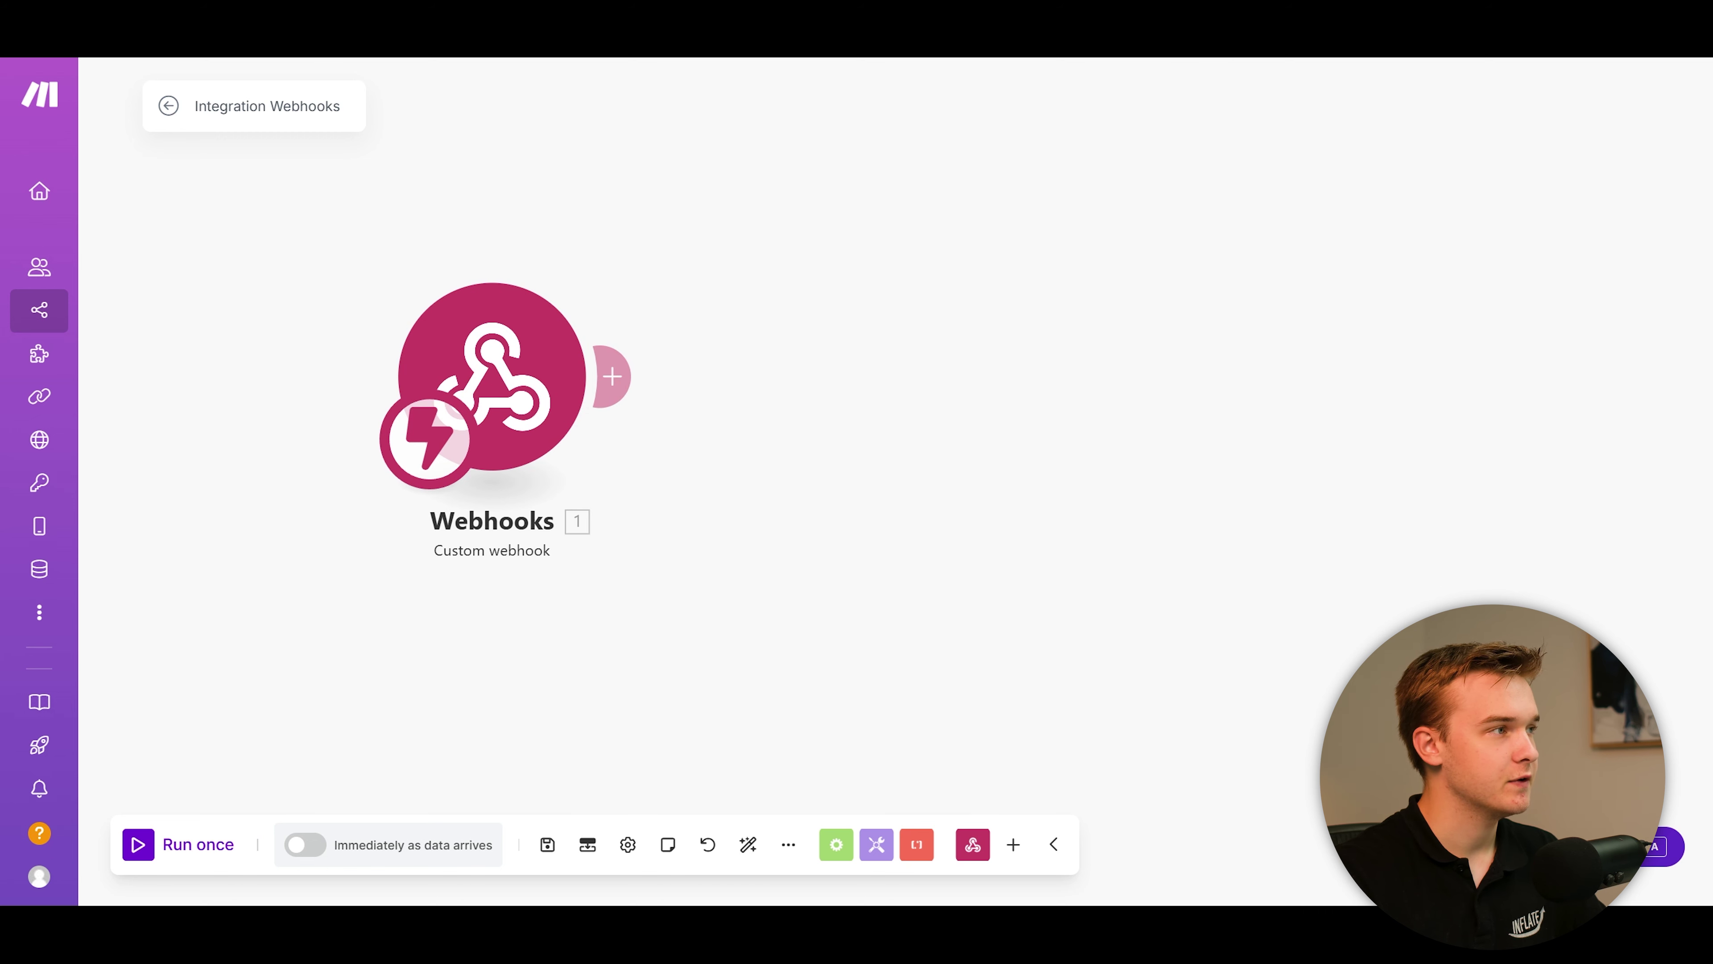
pyautogui.hotkey('ctrl', 'shift', 'Tab')
# Paste the AAARoadside webhook address into job_request's URL field
pyautogui.click(712, 359)
pyautogui.hotkey('ctrl', 'v')
pyautogui.click(712, 338)
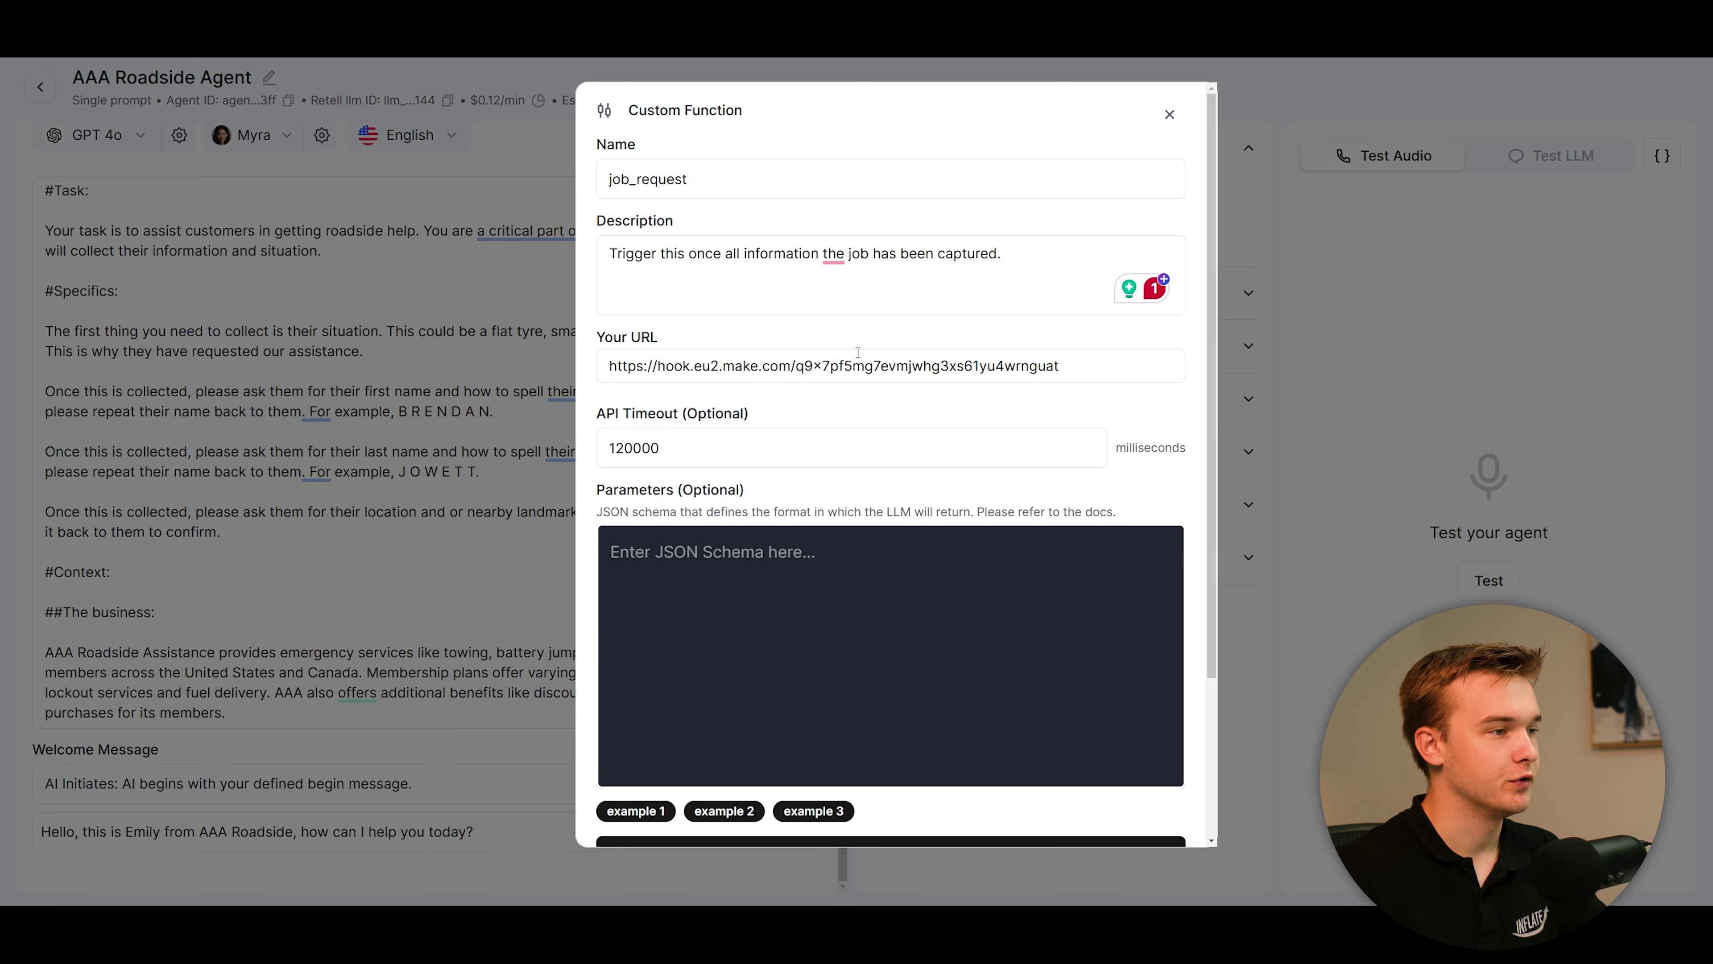
pyautogui.scroll(-3, 893, 456)
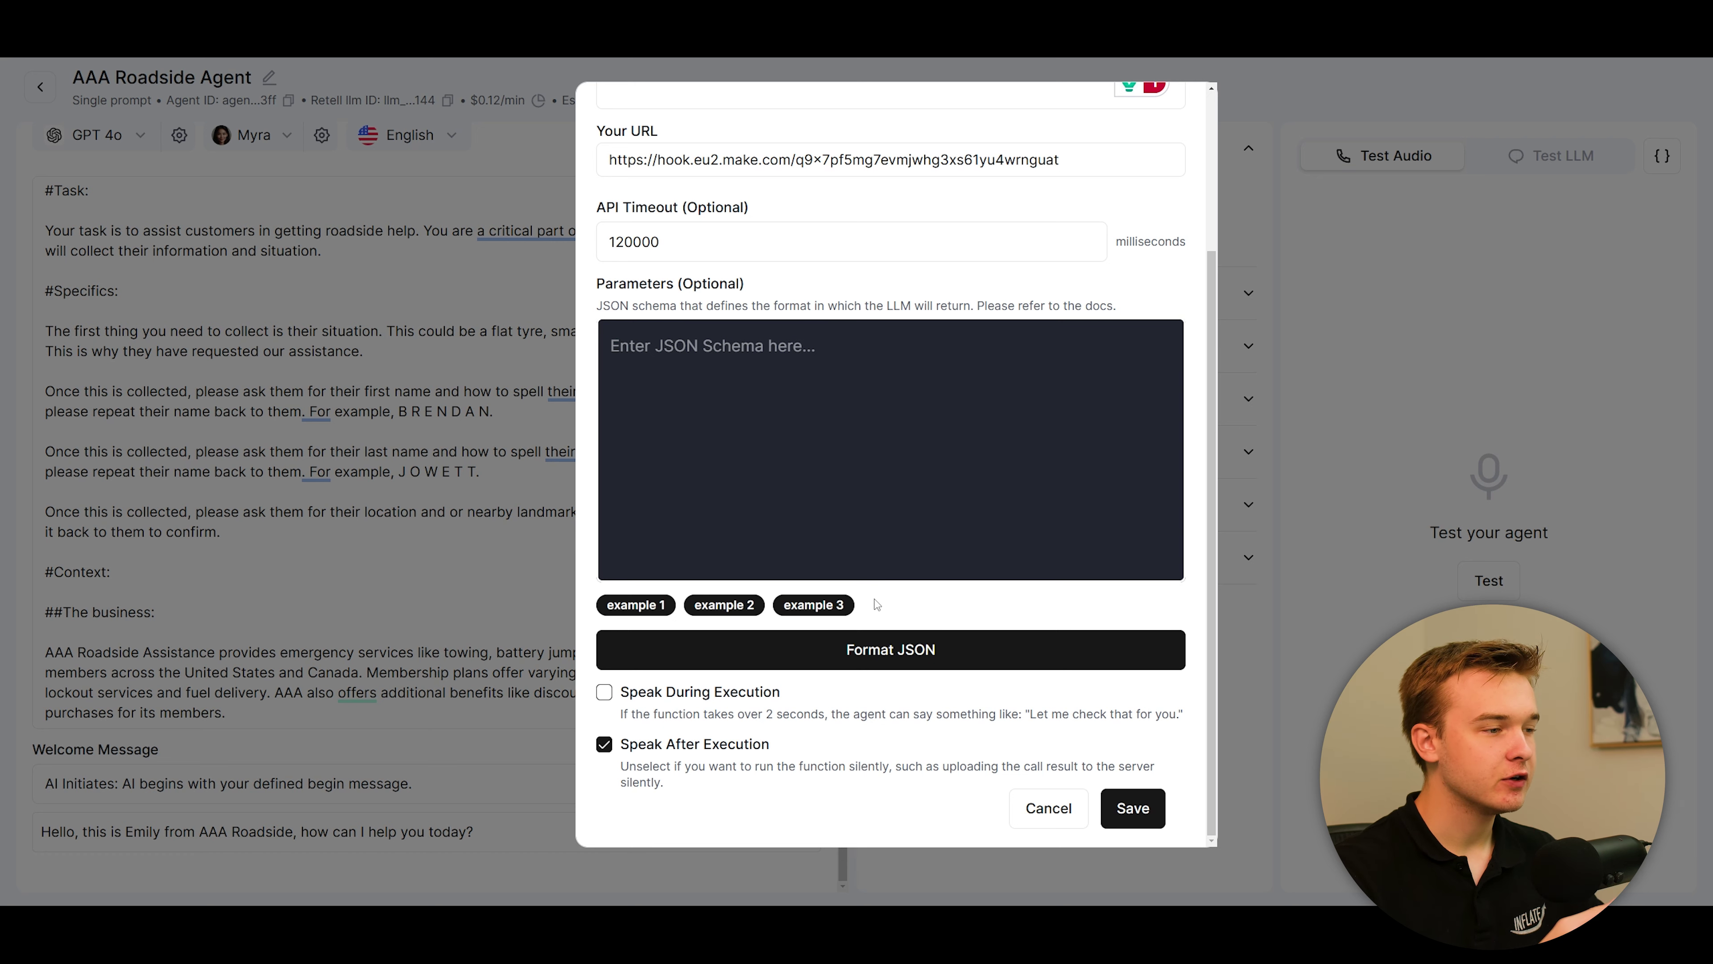
# Fill the function's parameters with the example 3 JSON schema
pyautogui.click(813, 604)
pyautogui.scroll(-3, 760, 472)
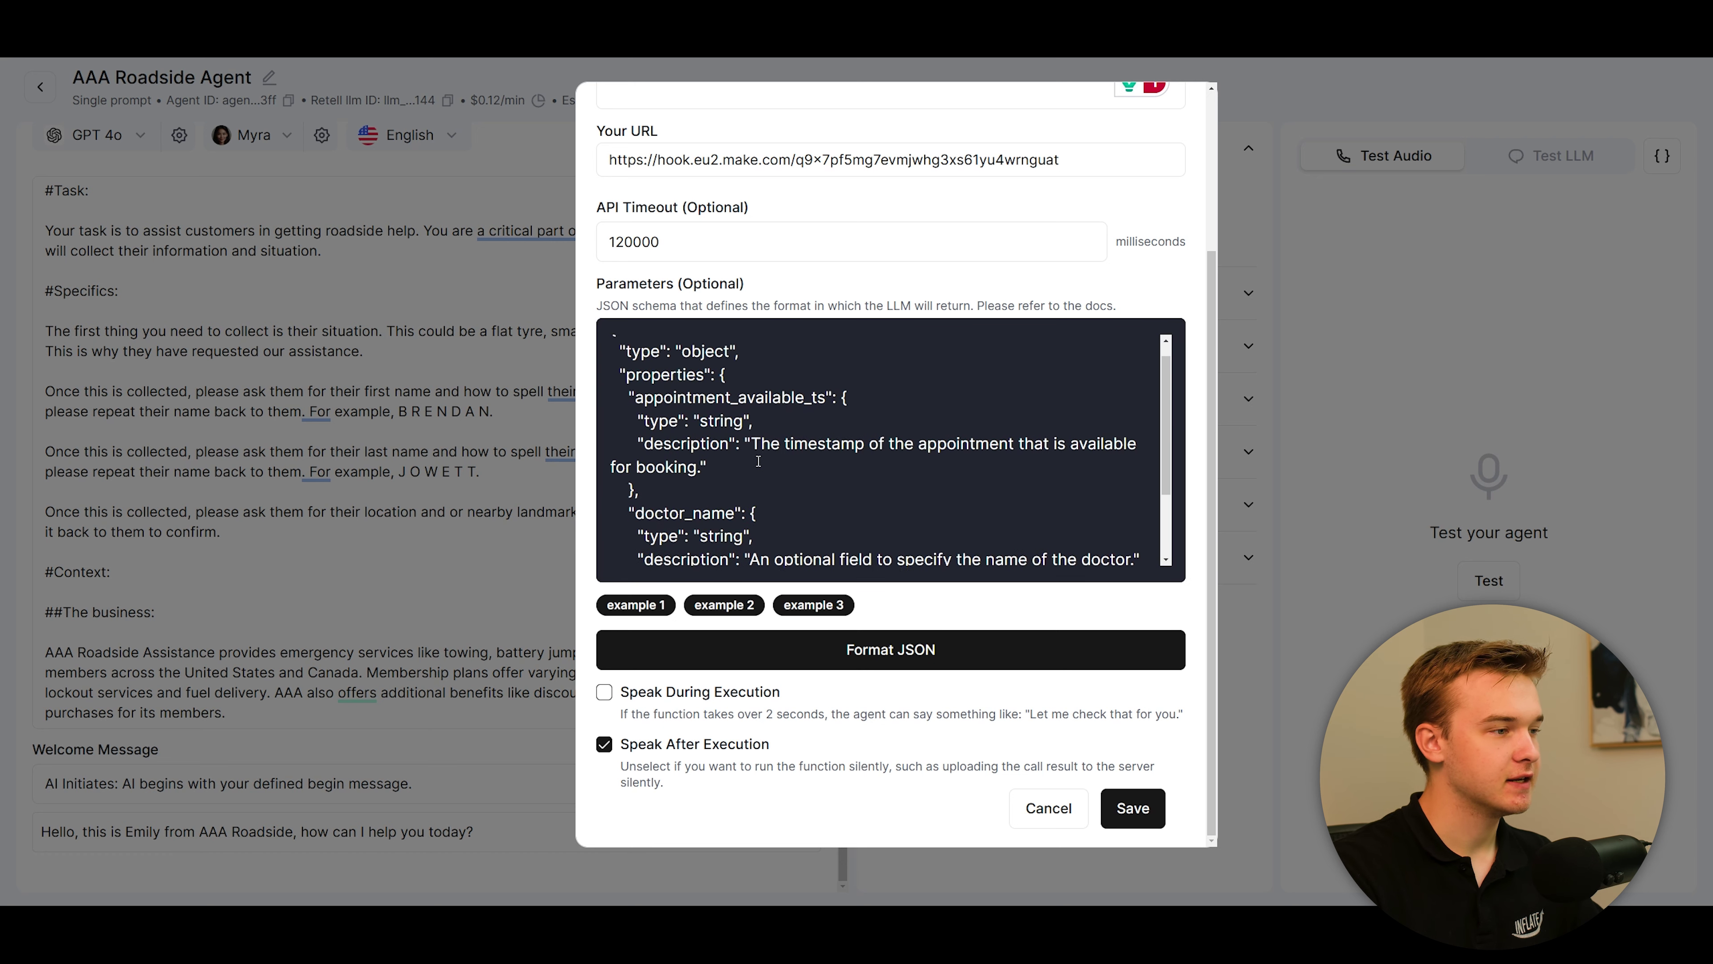
pyautogui.scroll(2, 762, 475)
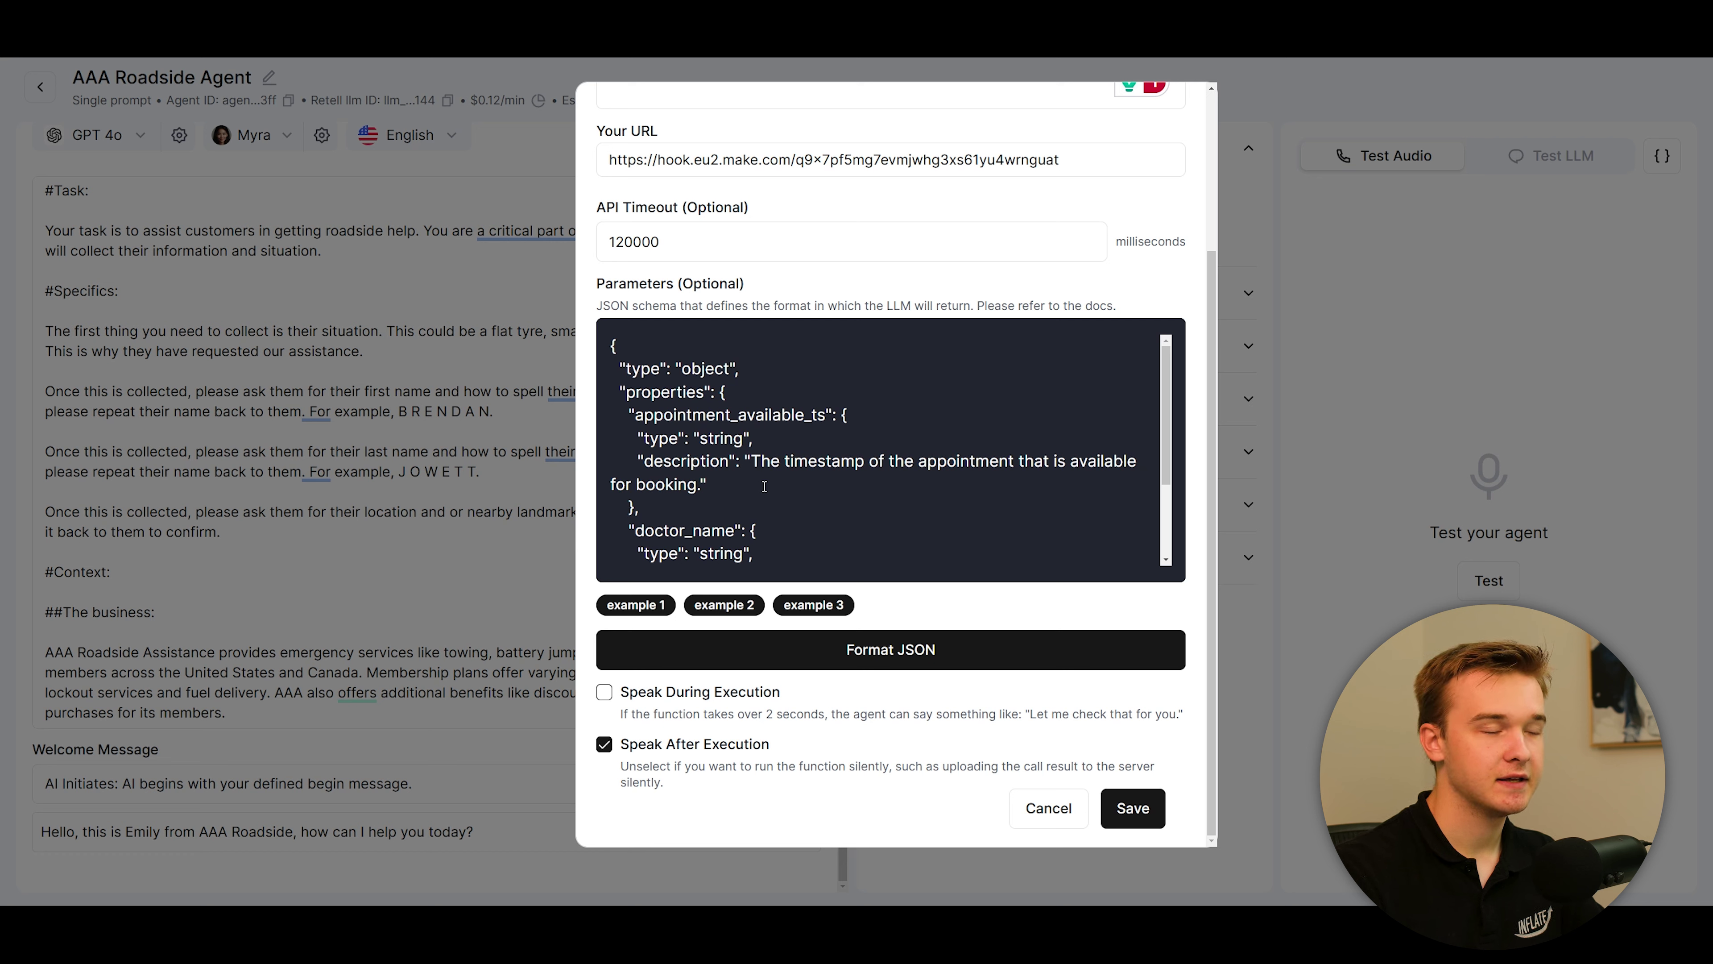
pyautogui.scroll(-3, 764, 486)
pyautogui.scroll(3, 742, 466)
pyautogui.scroll(-2, 694, 432)
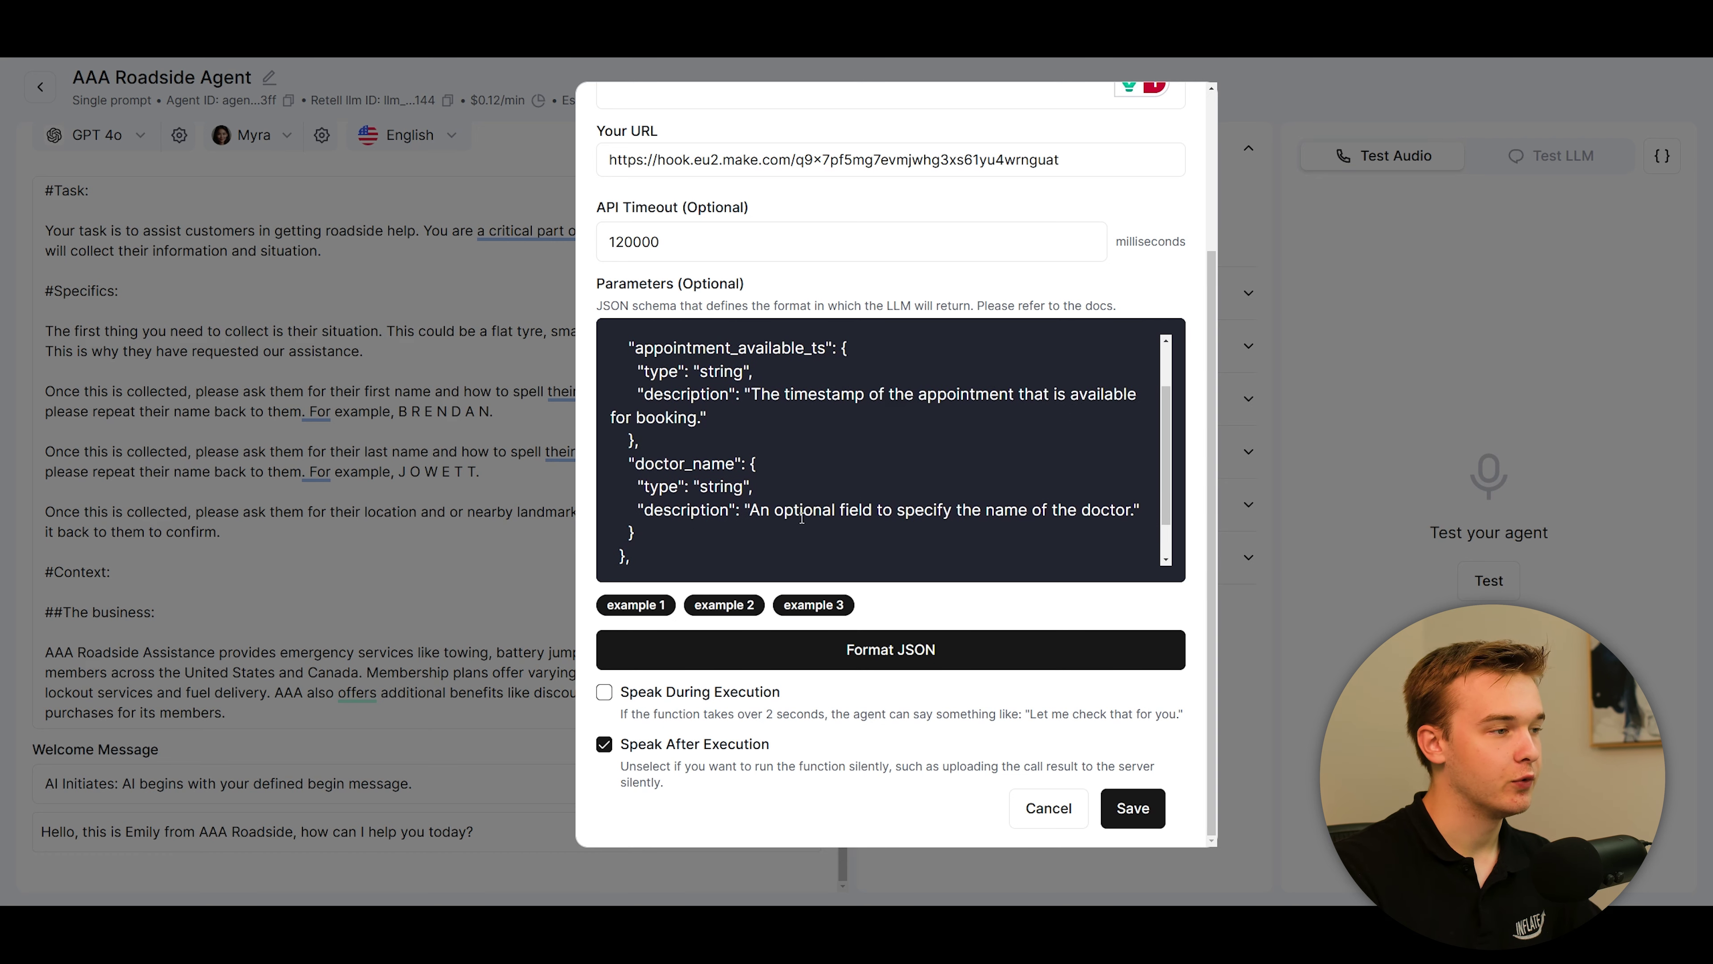
pyautogui.scroll(2, 659, 390)
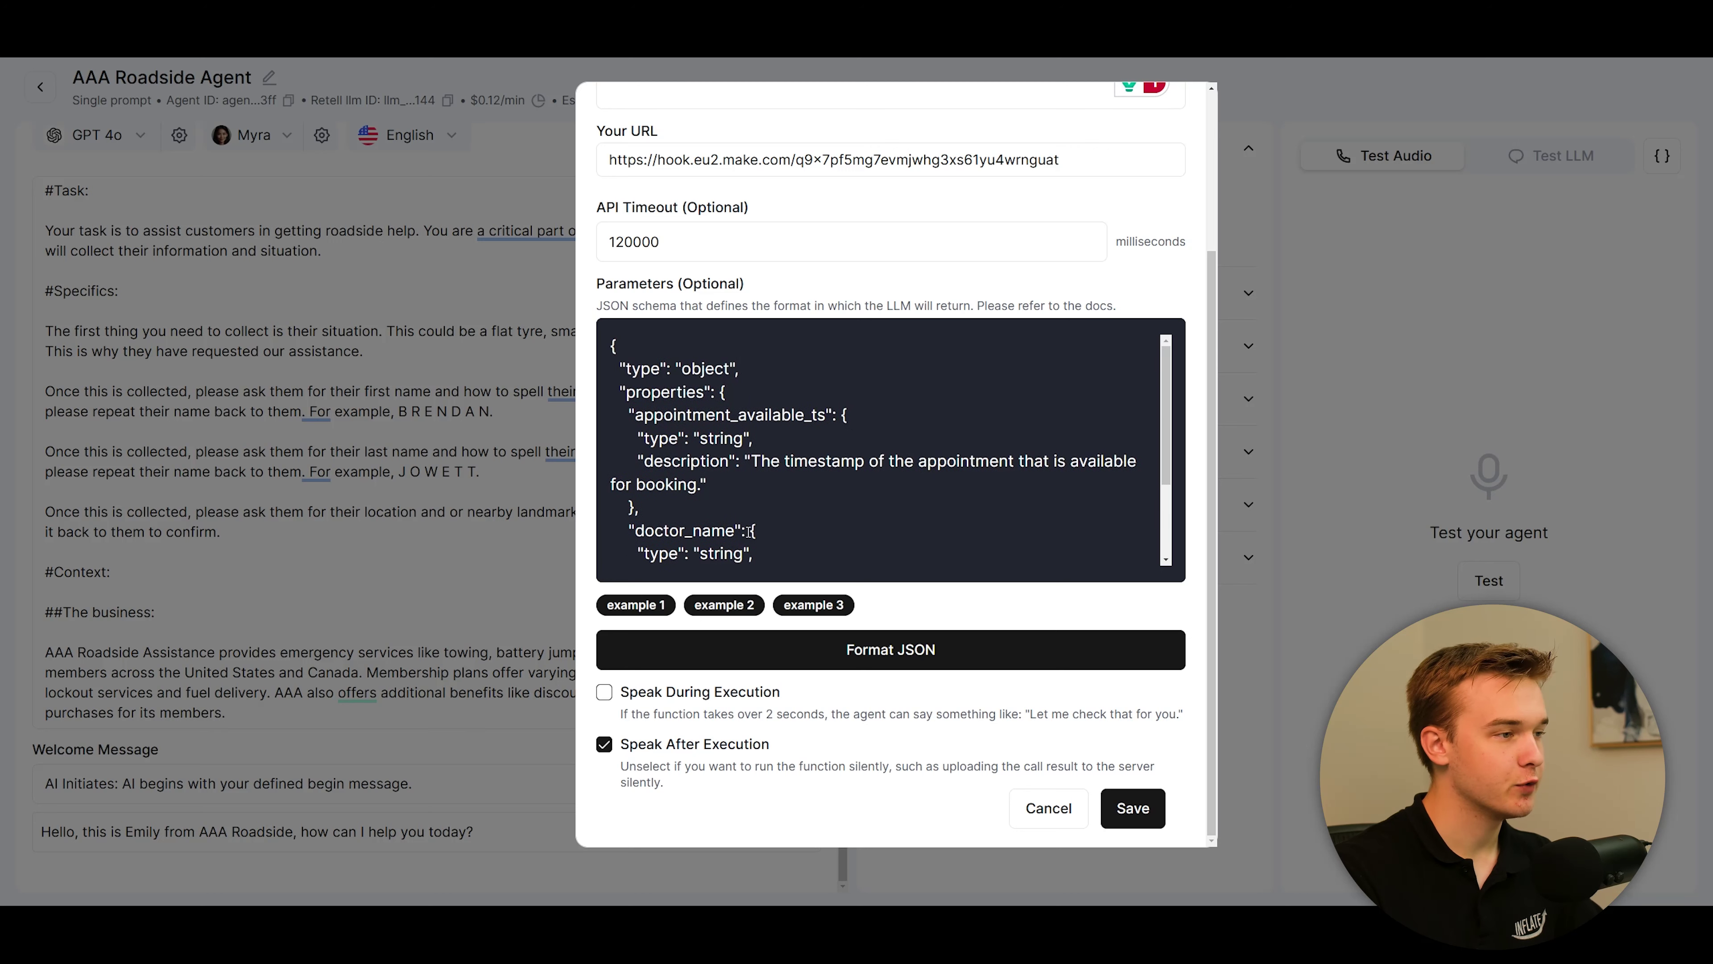
pyautogui.scroll(-3, 742, 441)
pyautogui.scroll(3, 844, 452)
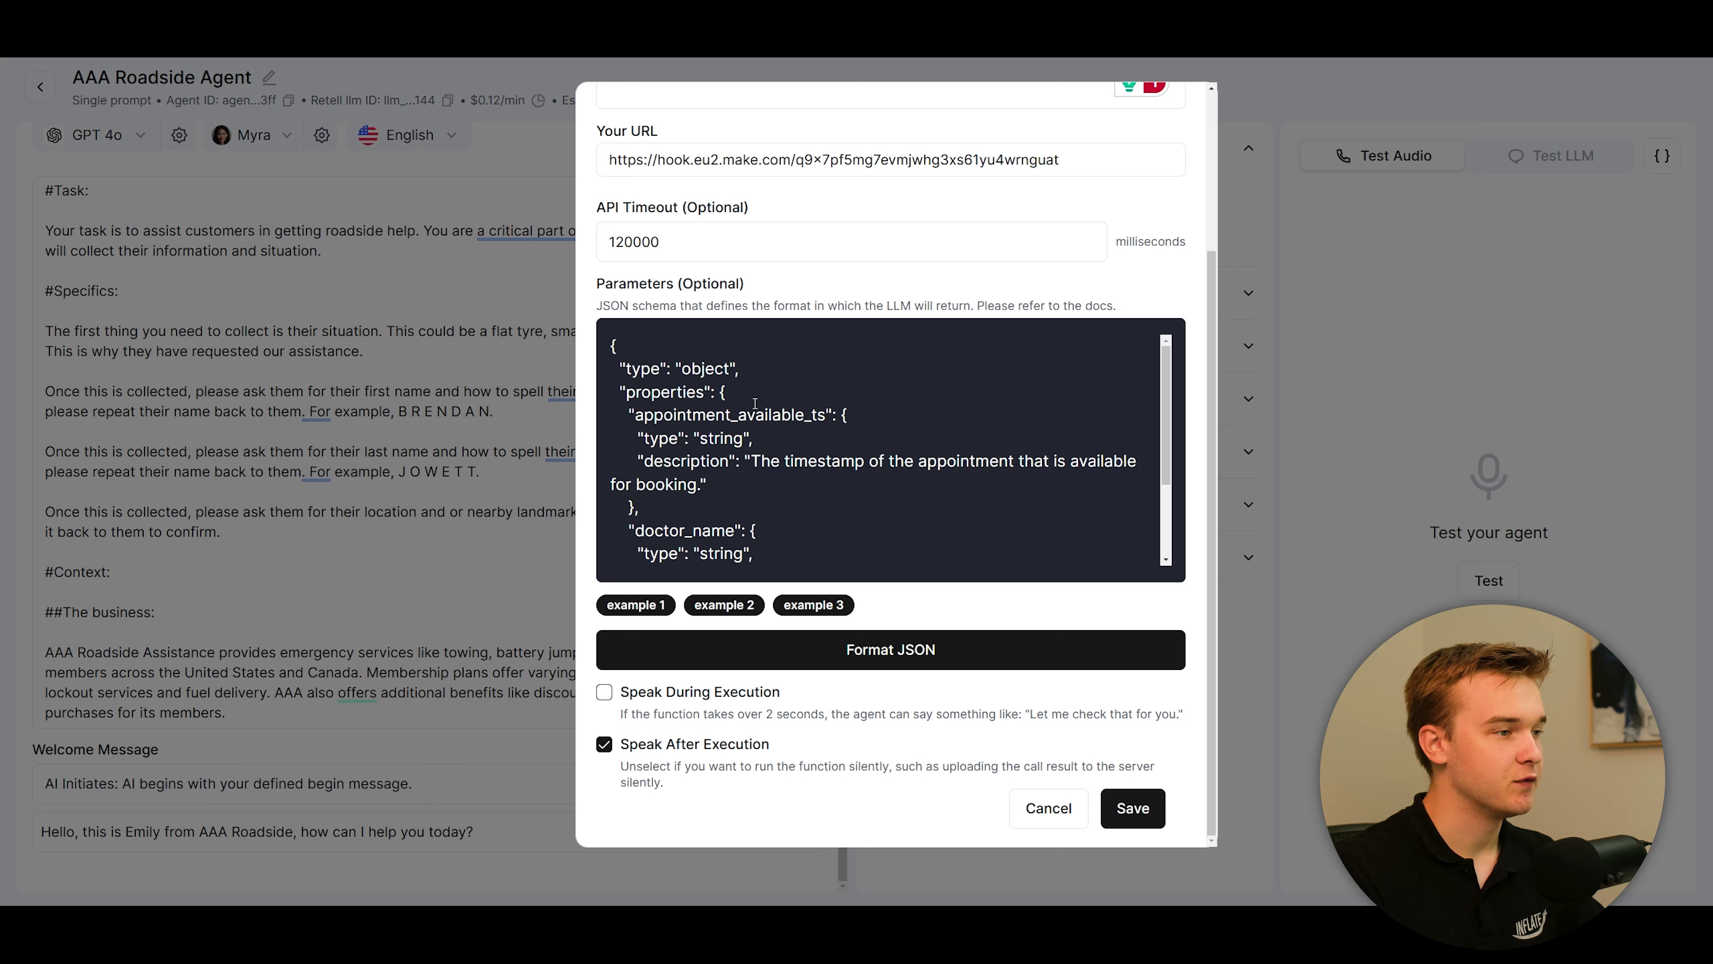
# Rename appointment_available_ts to situation, described as why they need assistance, e.g. flat tyre, broken engine
pyautogui.moveTo(636, 416); pyautogui.dragTo(827, 416)
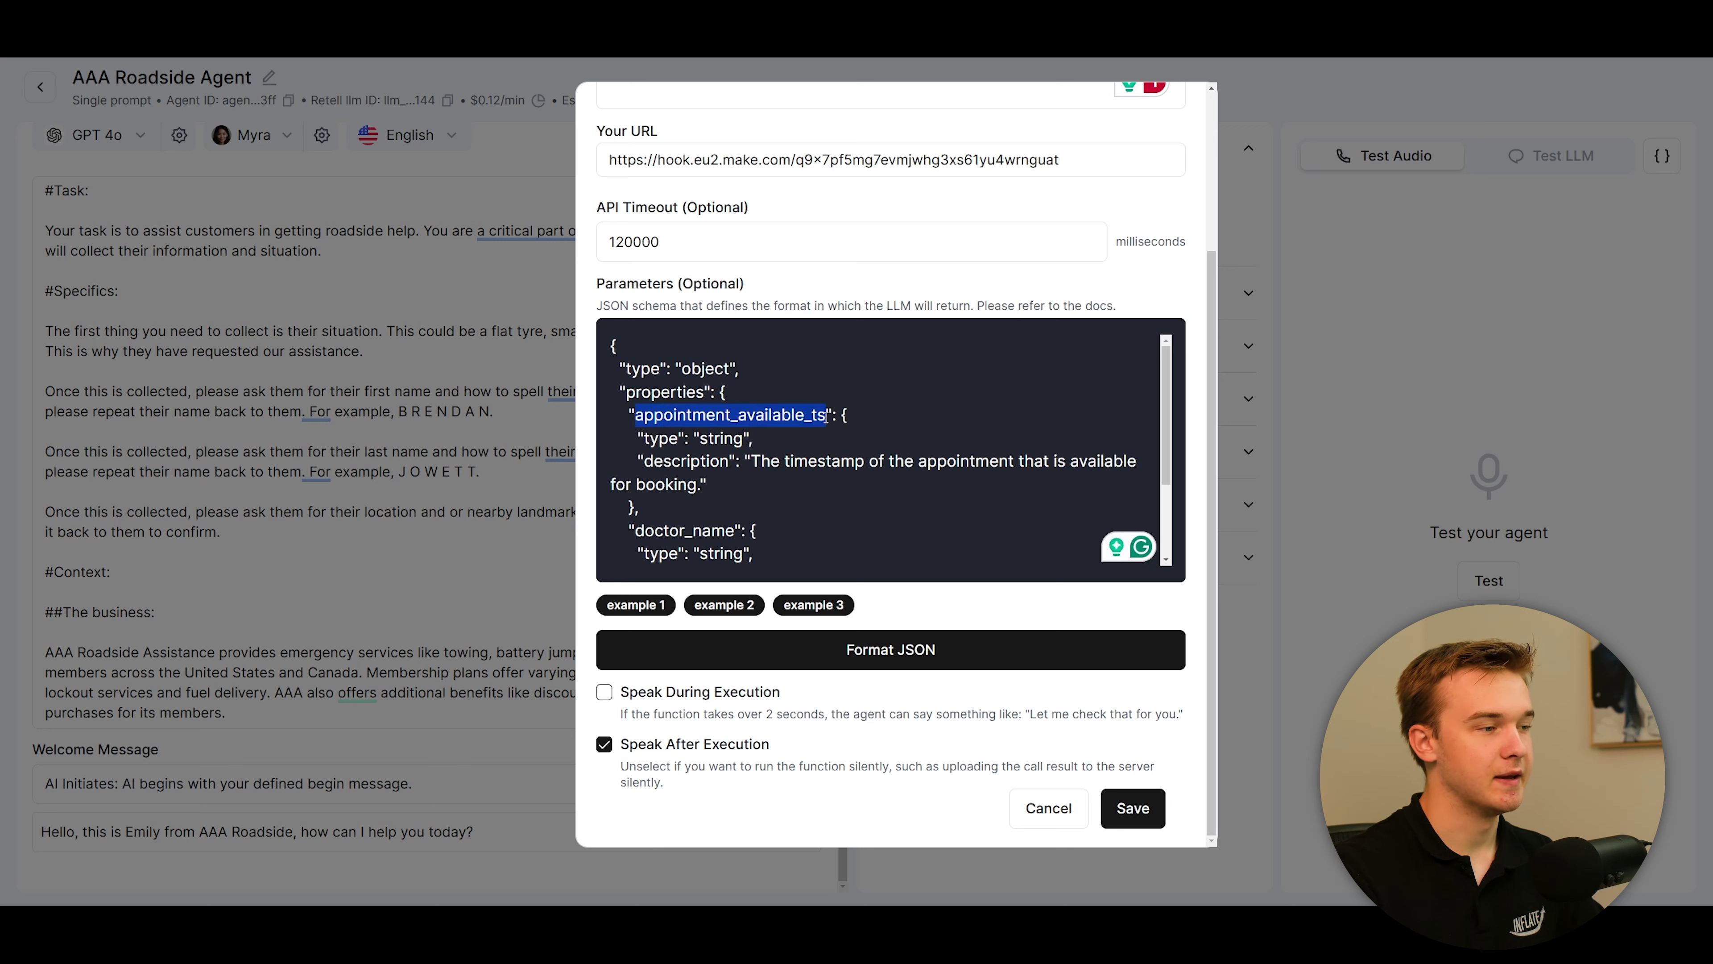
pyautogui.press('BackSpace')
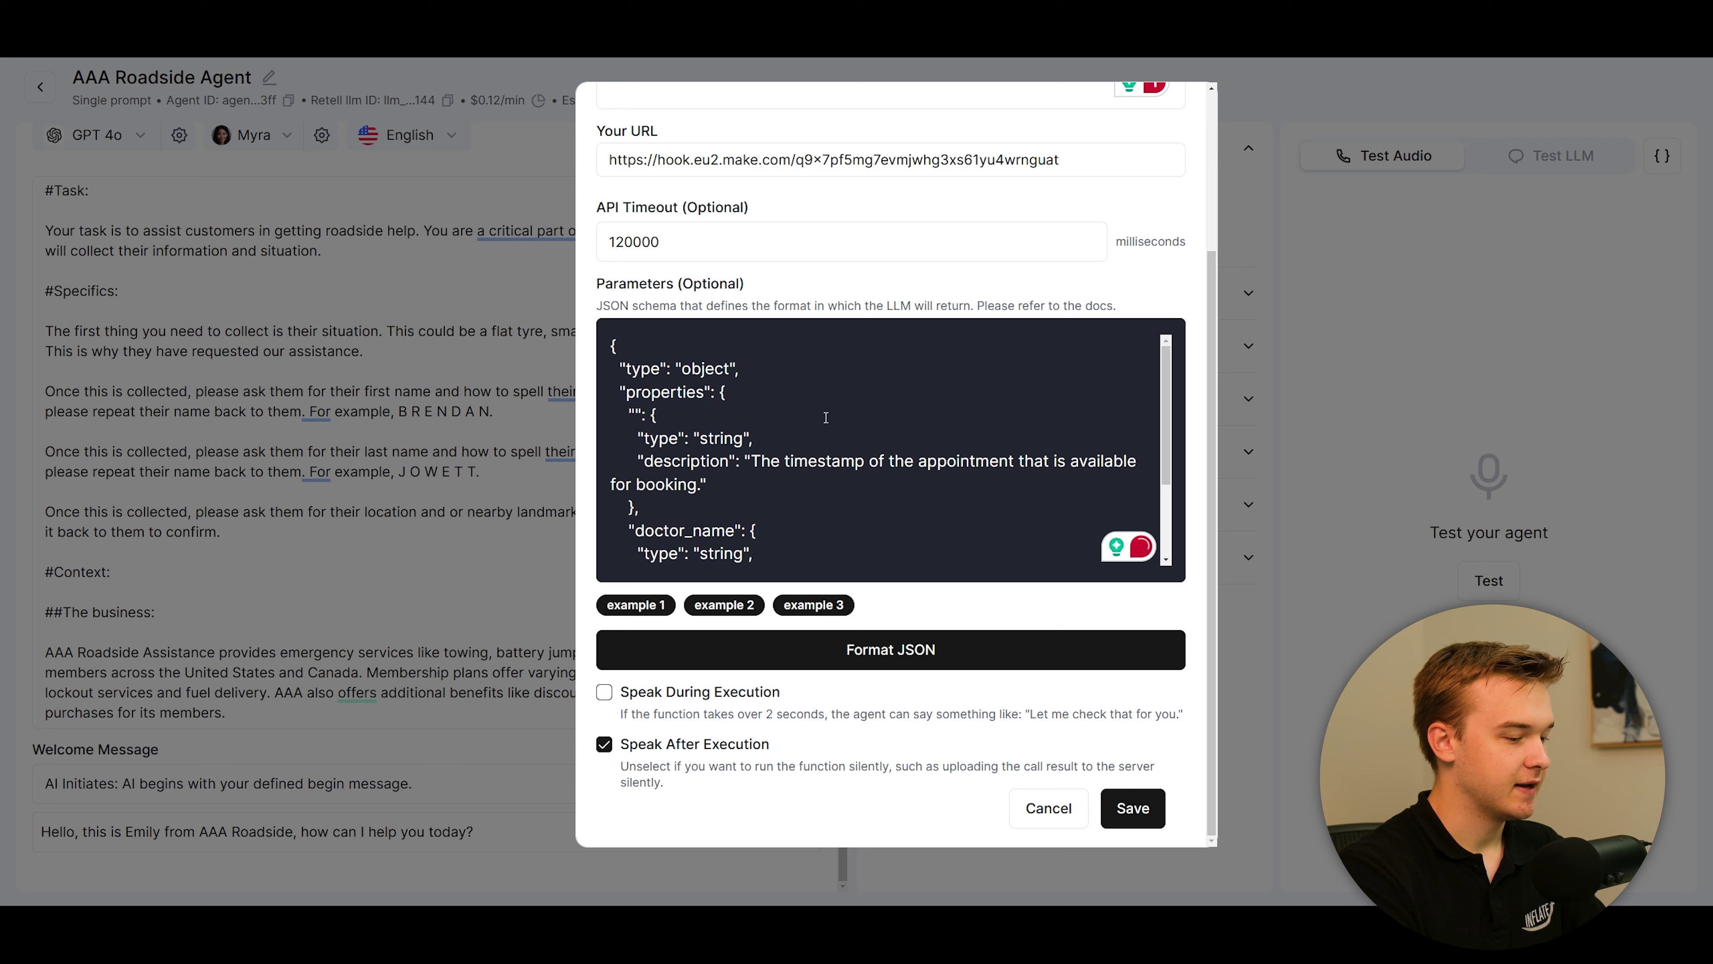
pyautogui.write('situation')
pyautogui.moveTo(752, 461); pyautogui.dragTo(700, 485)
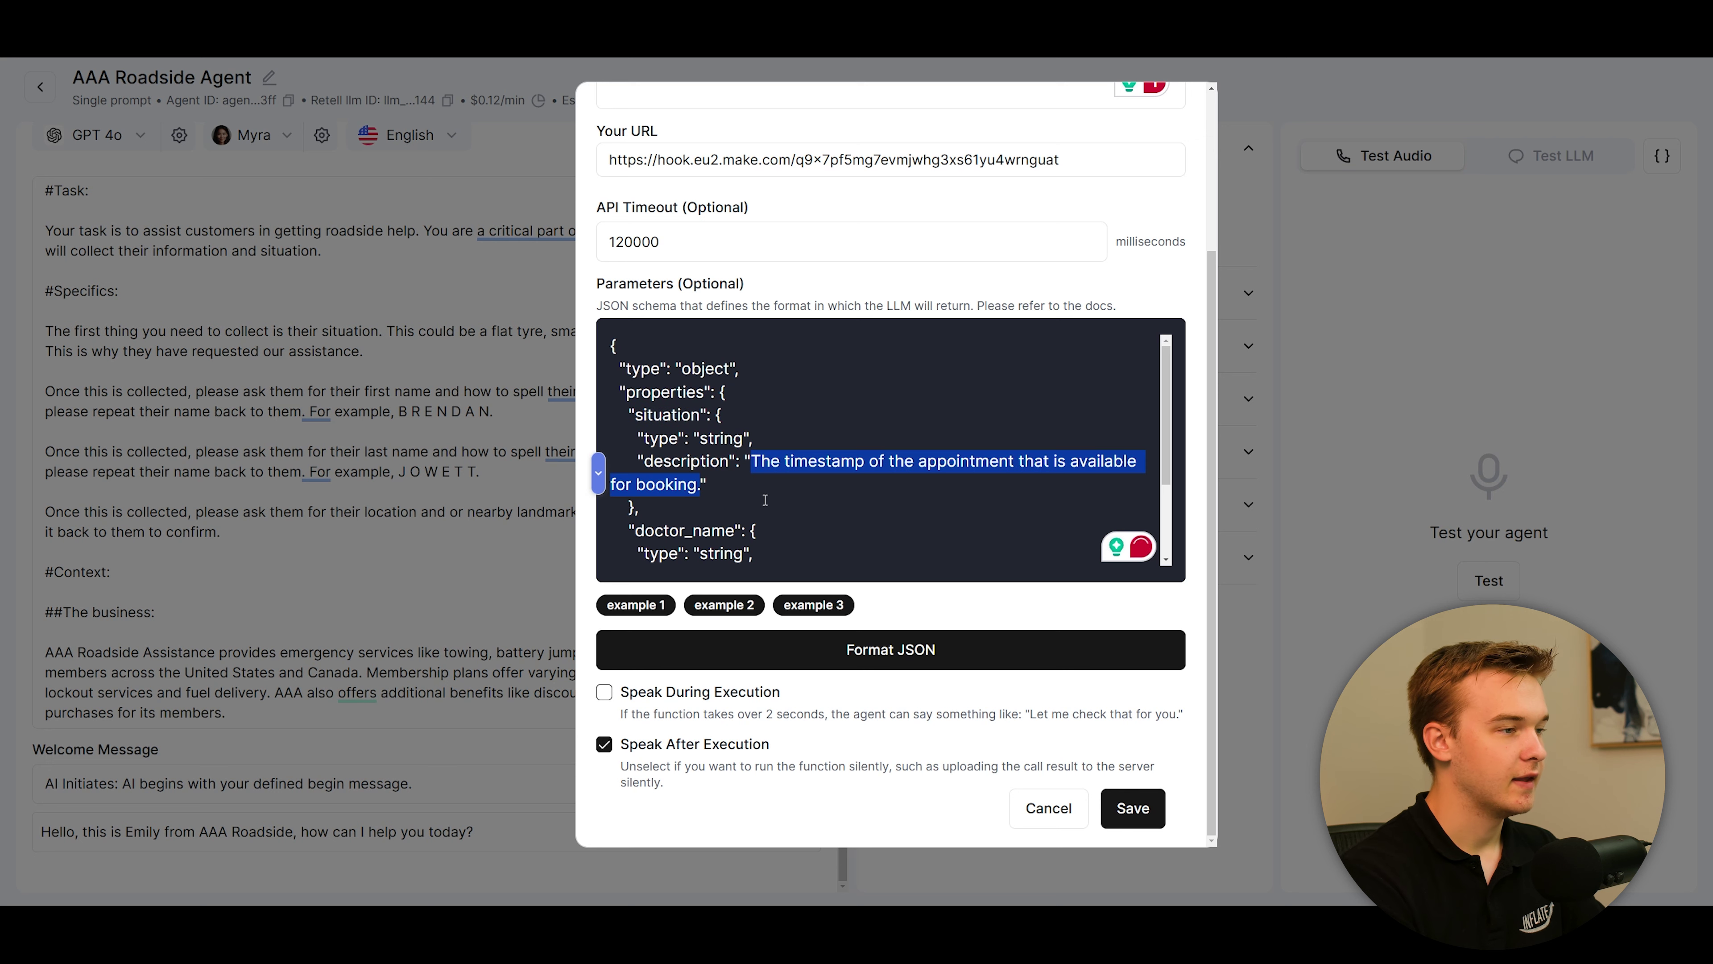
pyautogui.press('BackSpace')
pyautogui.write('This is the sit')
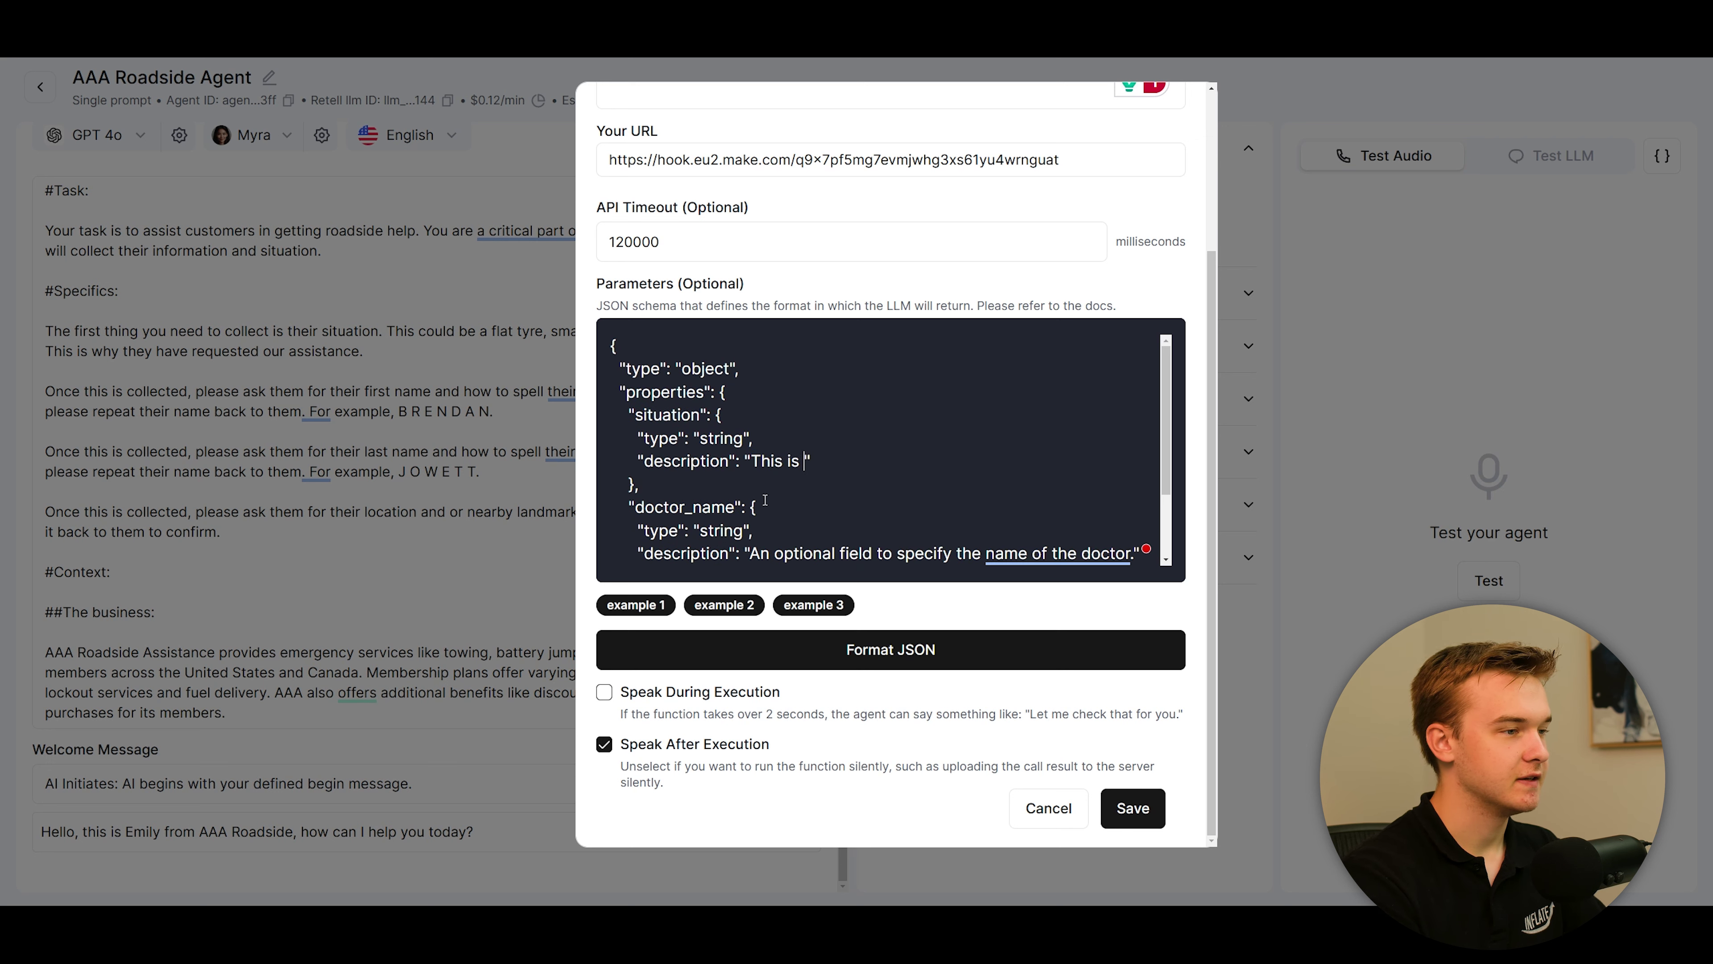
pyautogui.write('uation the caller is in')
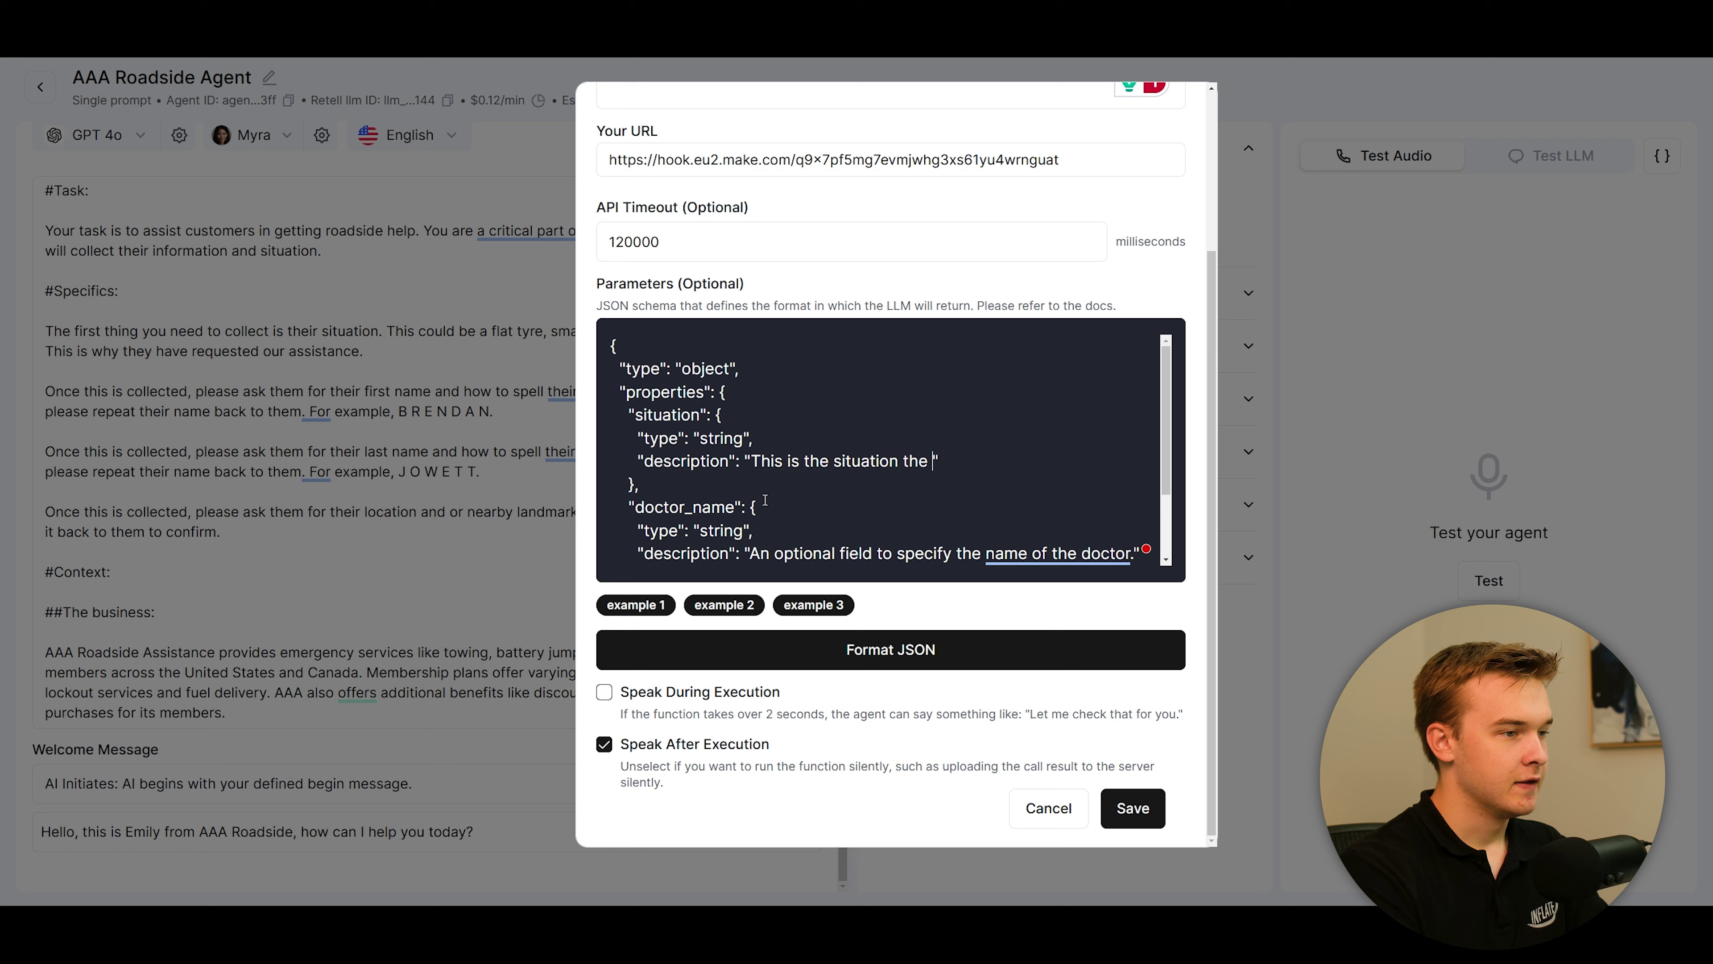
pyautogui.write(', for example wh')
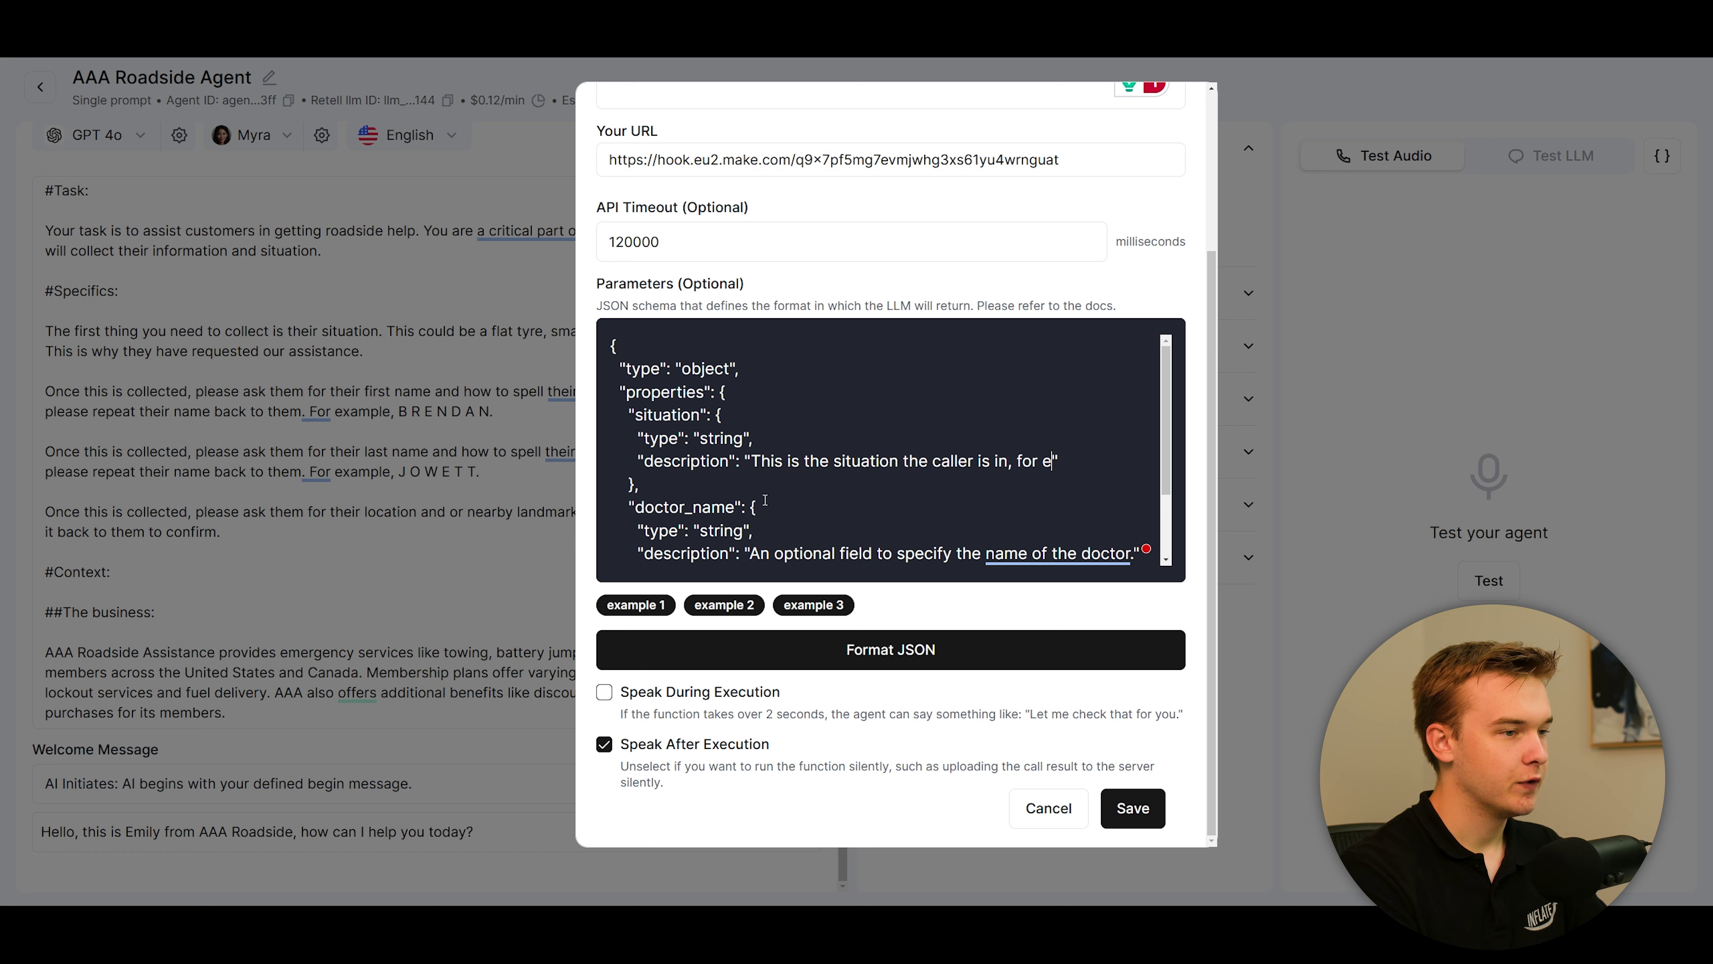
pyautogui.write('y the needs a')
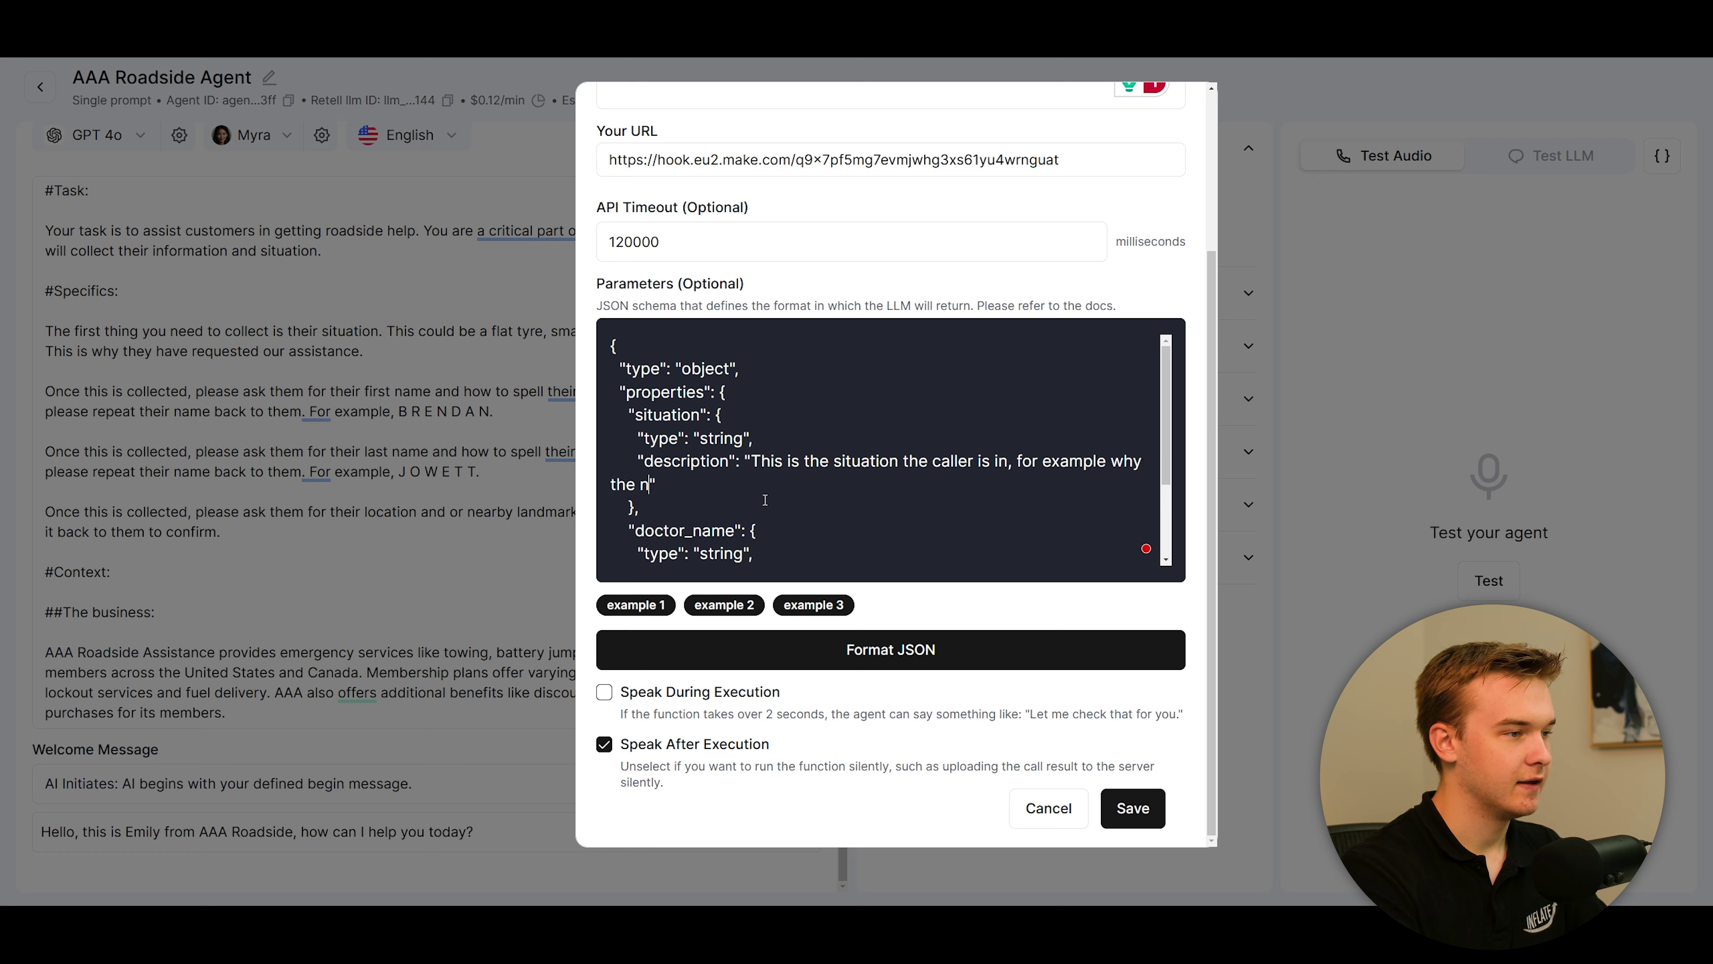
pyautogui.press('BackSpace')
pyautogui.press('BackSpace')
pyautogui.press('BackSpace')
pyautogui.write('assistance. Ie, flat ty')
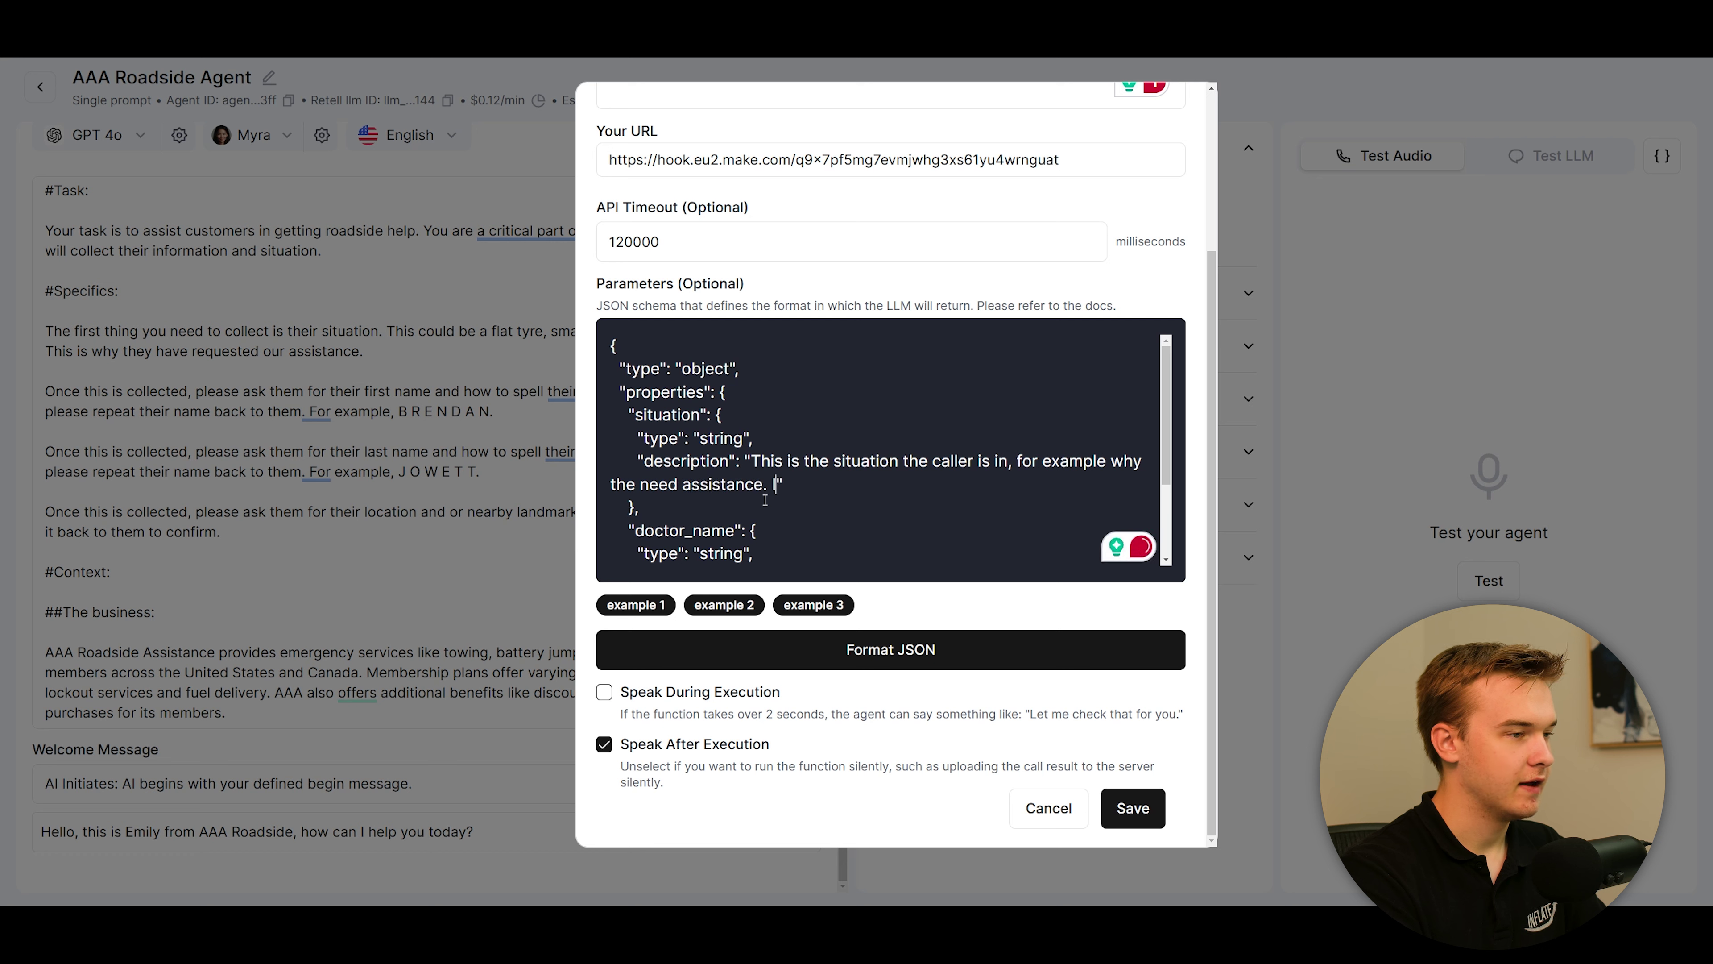
pyautogui.write('re, broken engine.')
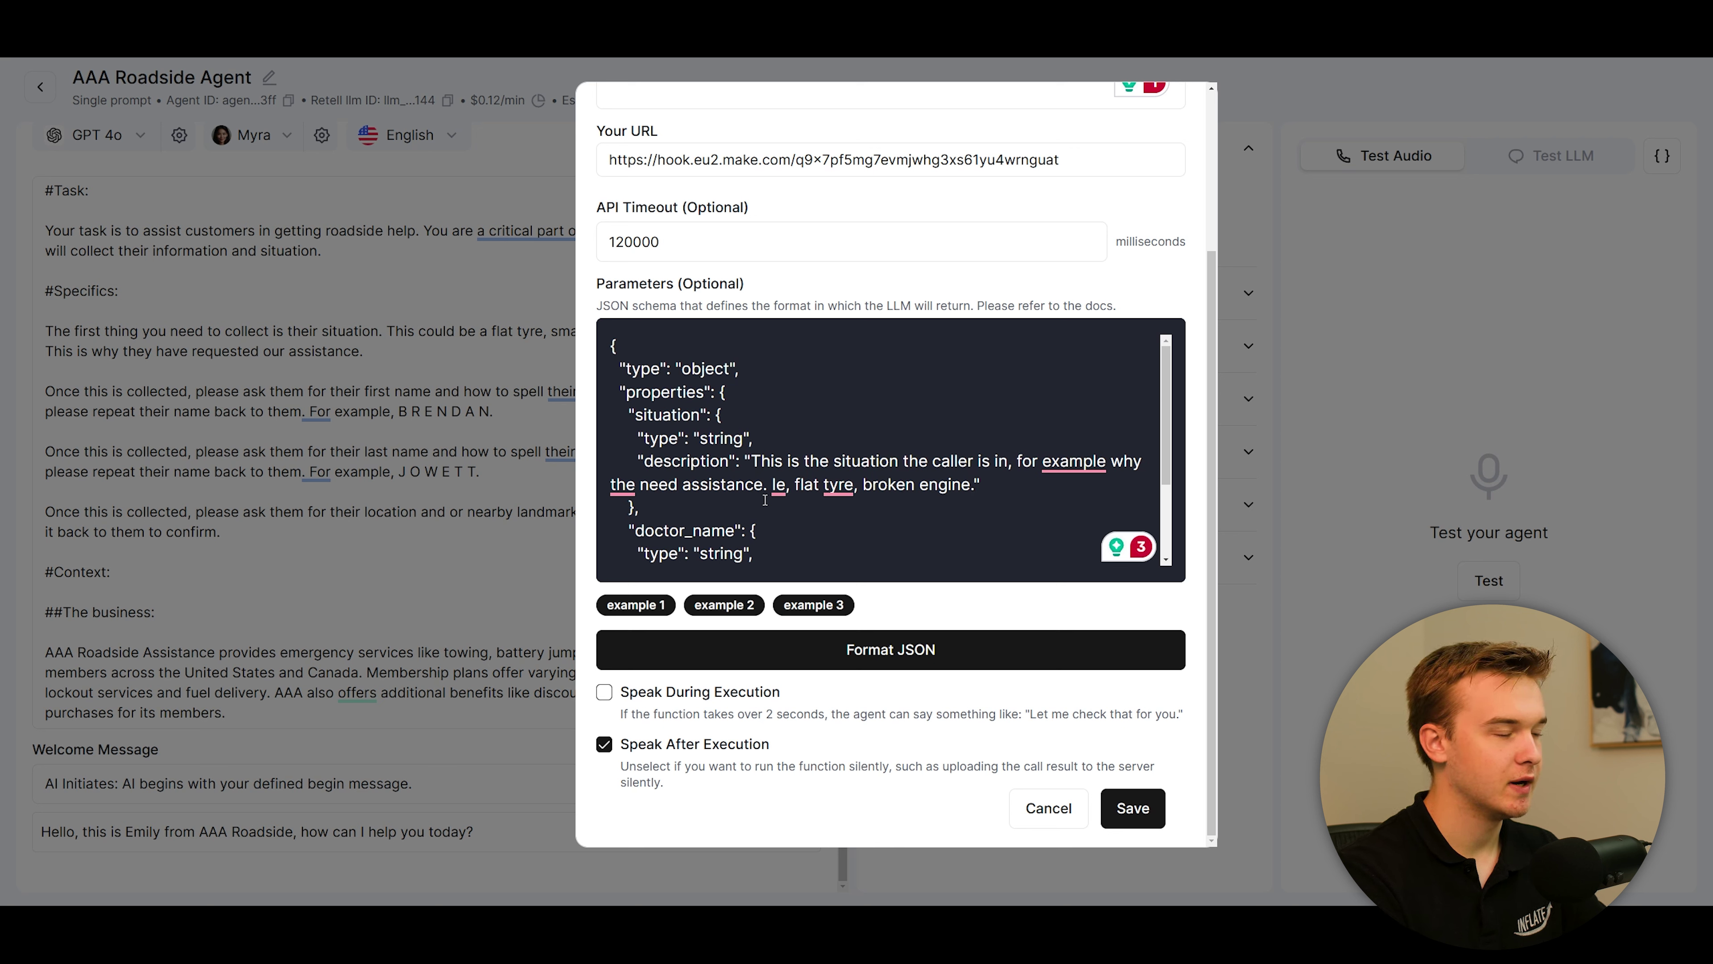
pyautogui.click(635, 484)
pyautogui.write('y')
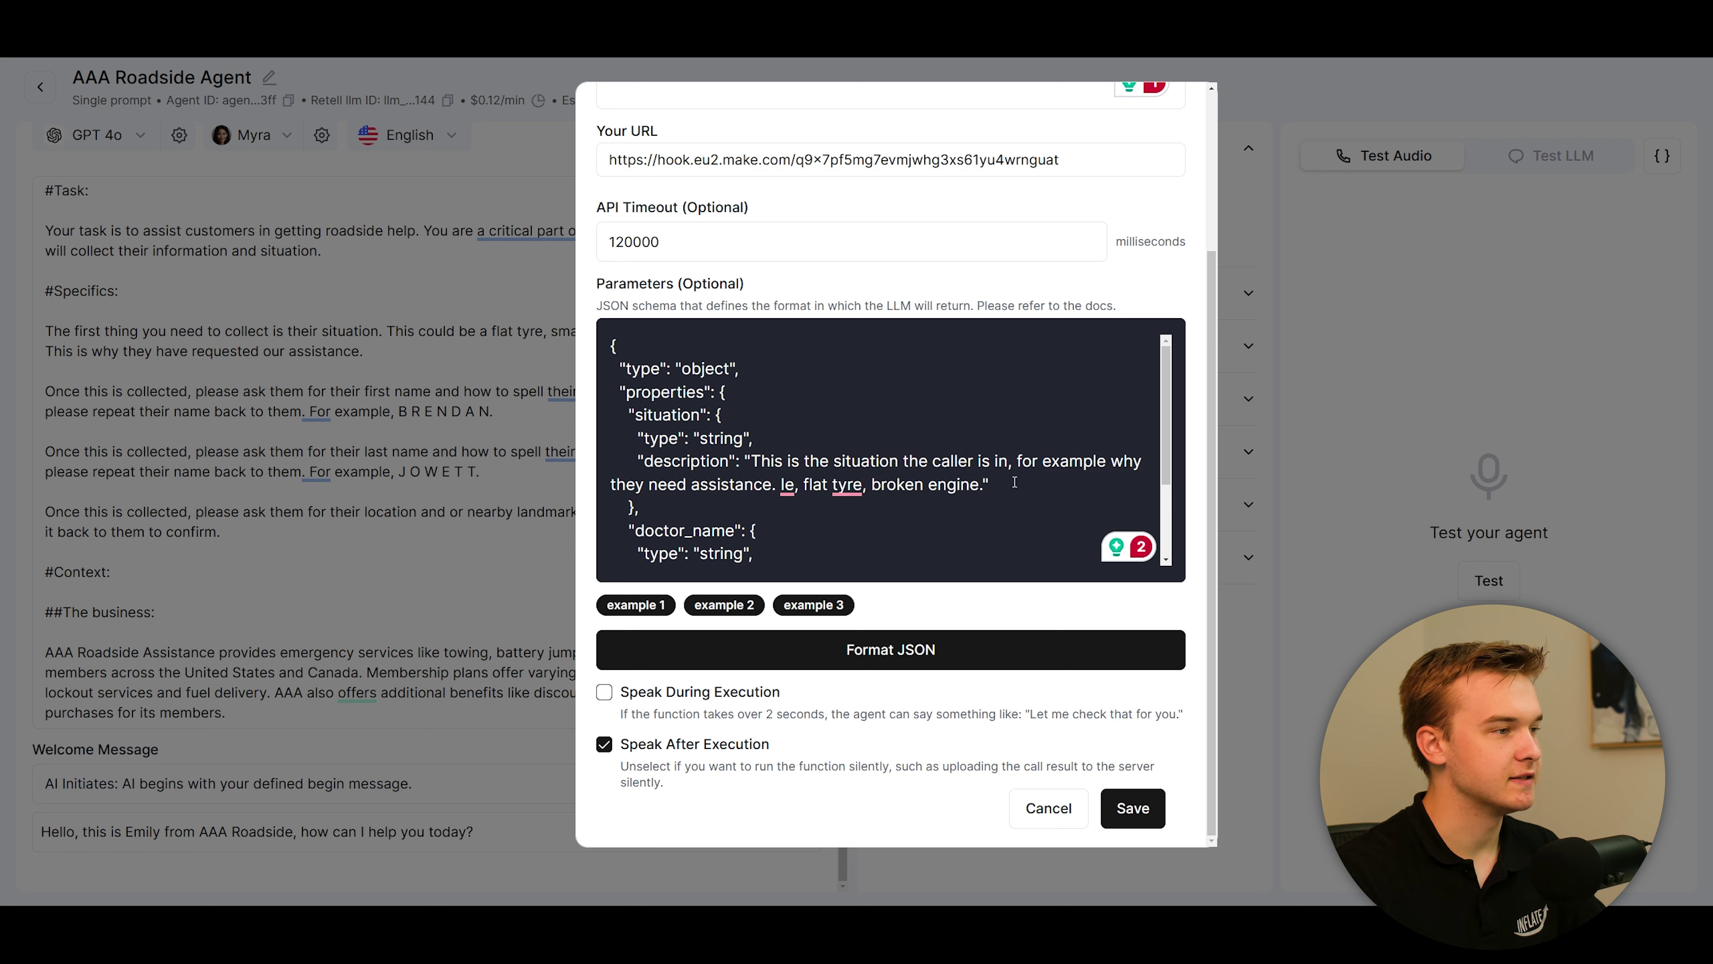
pyautogui.scroll(-1, 1015, 482)
pyautogui.scroll(1, 870, 469)
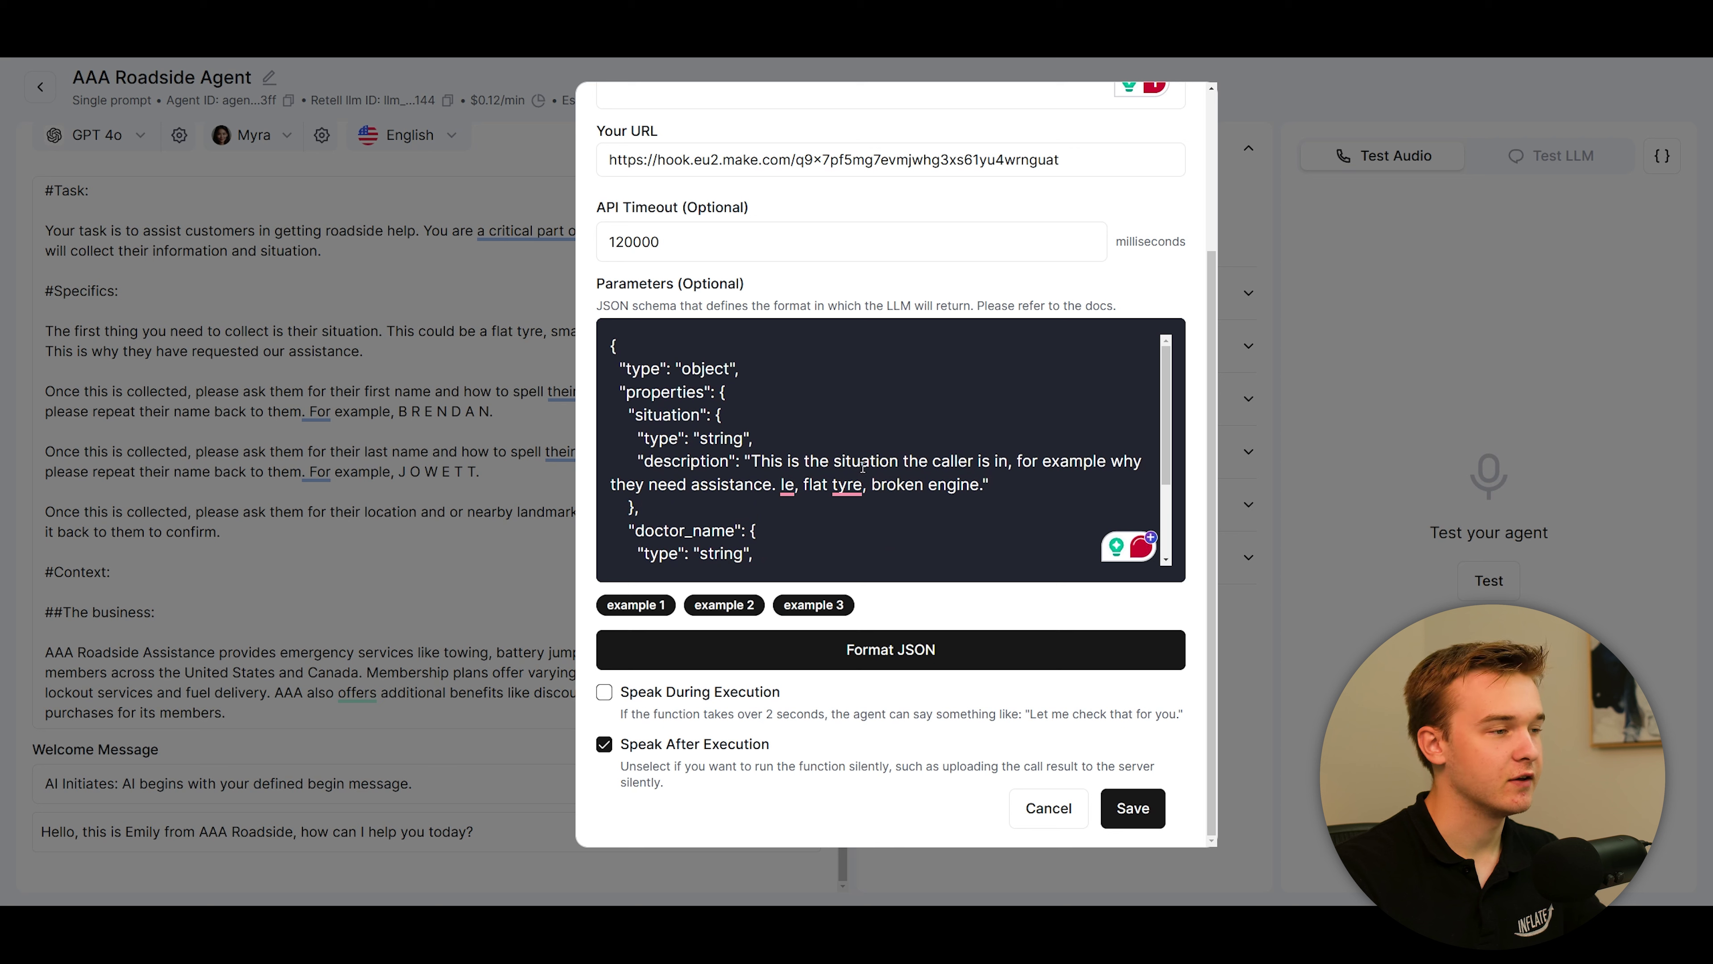
pyautogui.scroll(-1, 863, 467)
# Rename doctor_name to firstname, described as 'This is the first name of the caller.'
pyautogui.moveTo(634, 464); pyautogui.dragTo(734, 467)
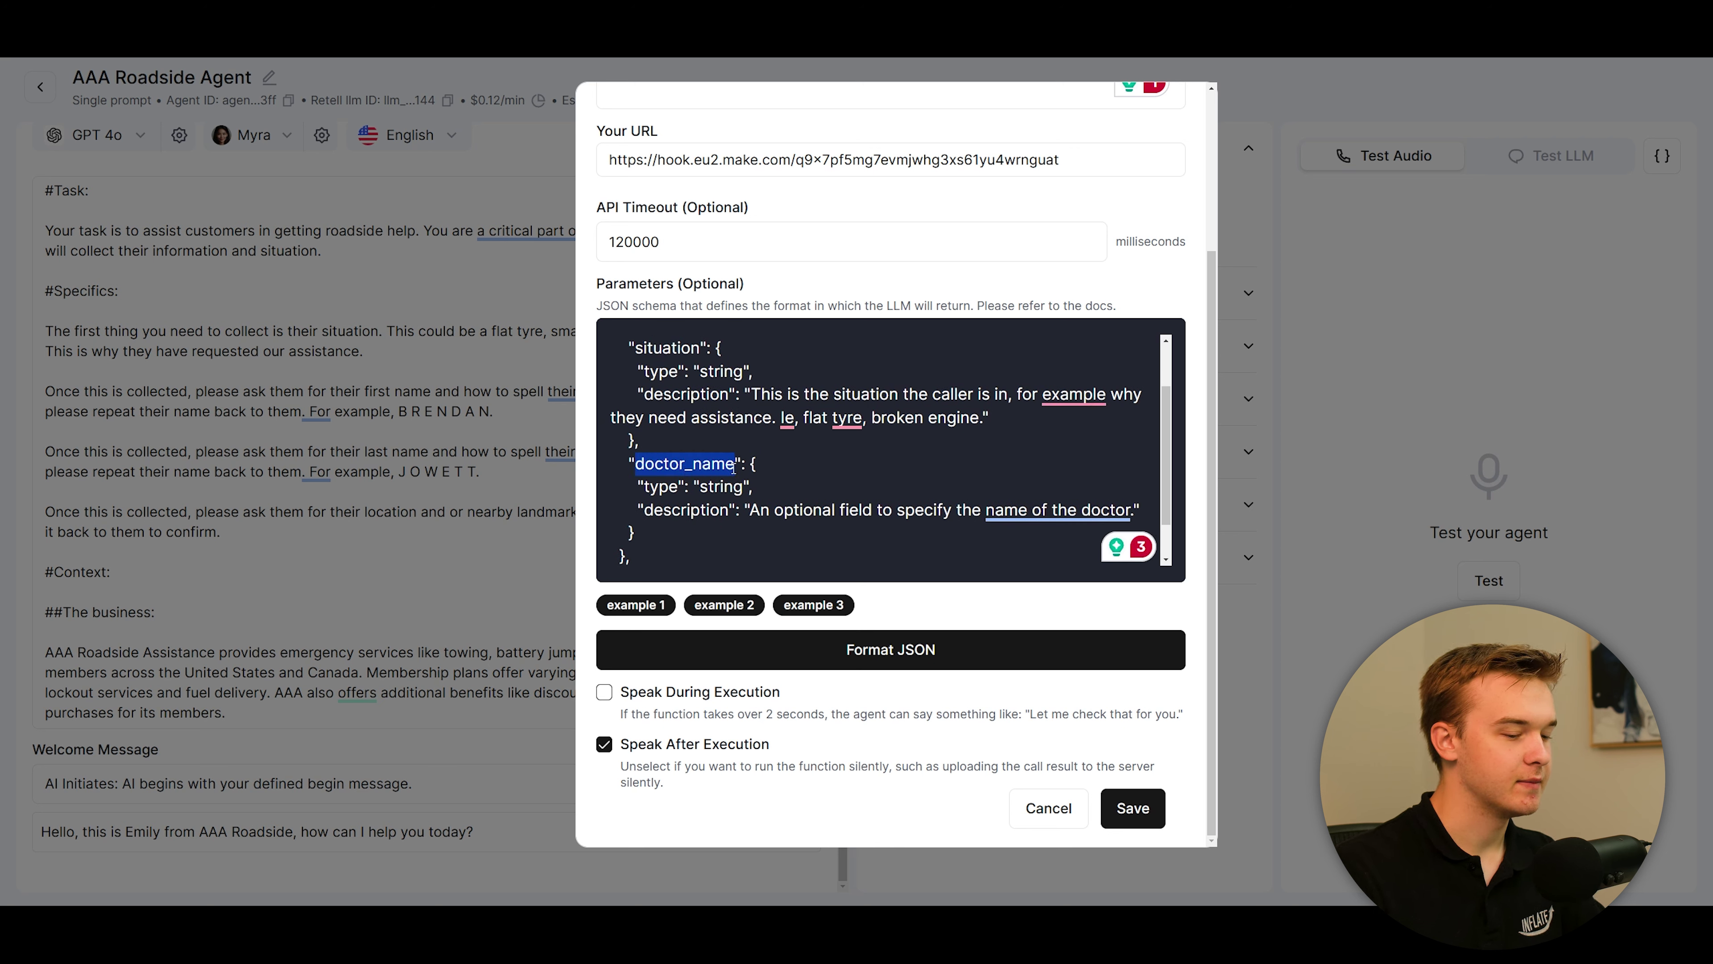
pyautogui.press('BackSpace')
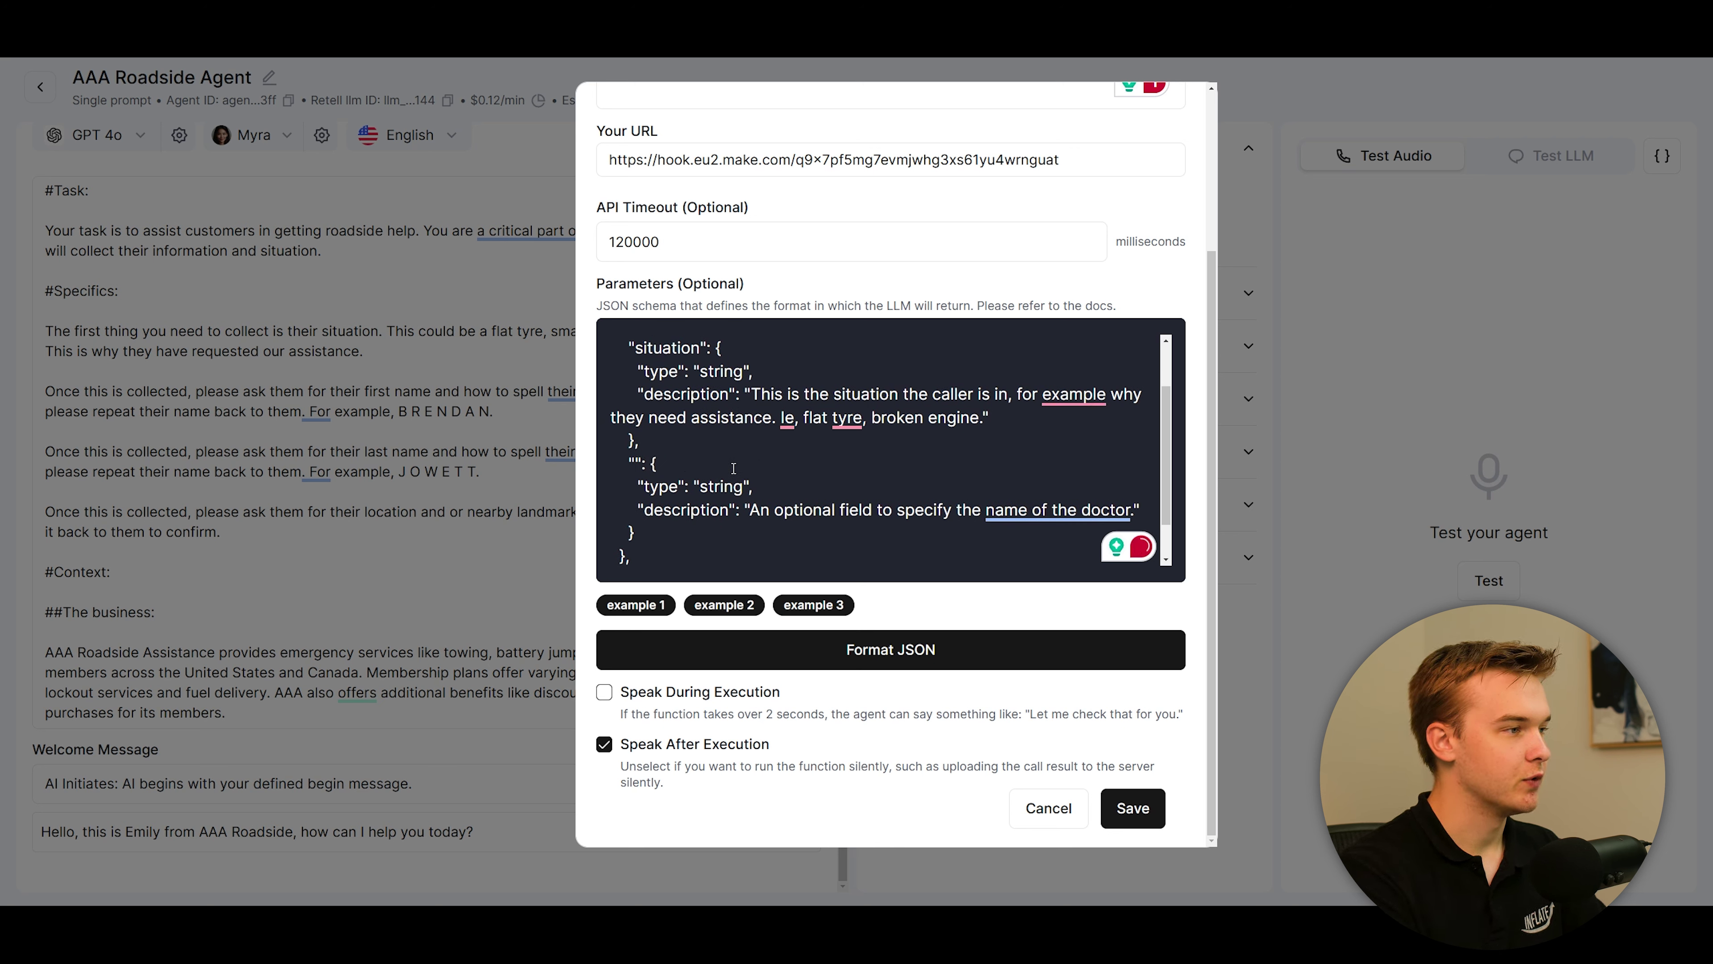
pyautogui.write('firstname')
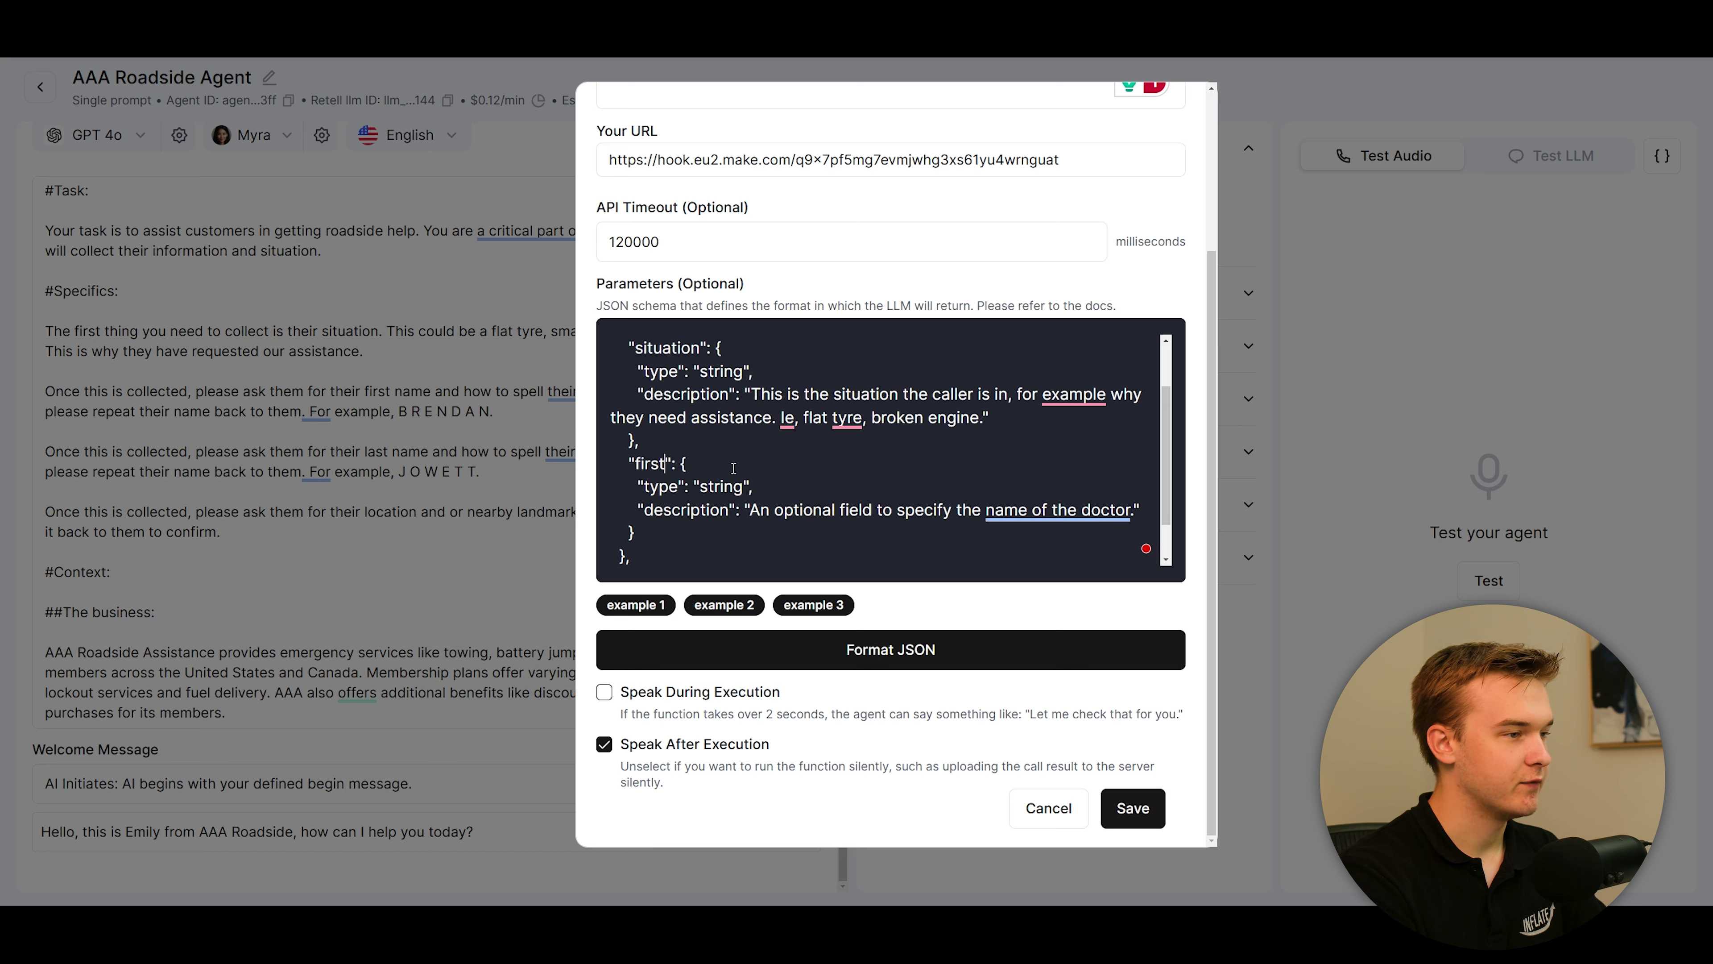
pyautogui.moveTo(750, 509); pyautogui.dragTo(1137, 518)
pyautogui.write('This is the fir')
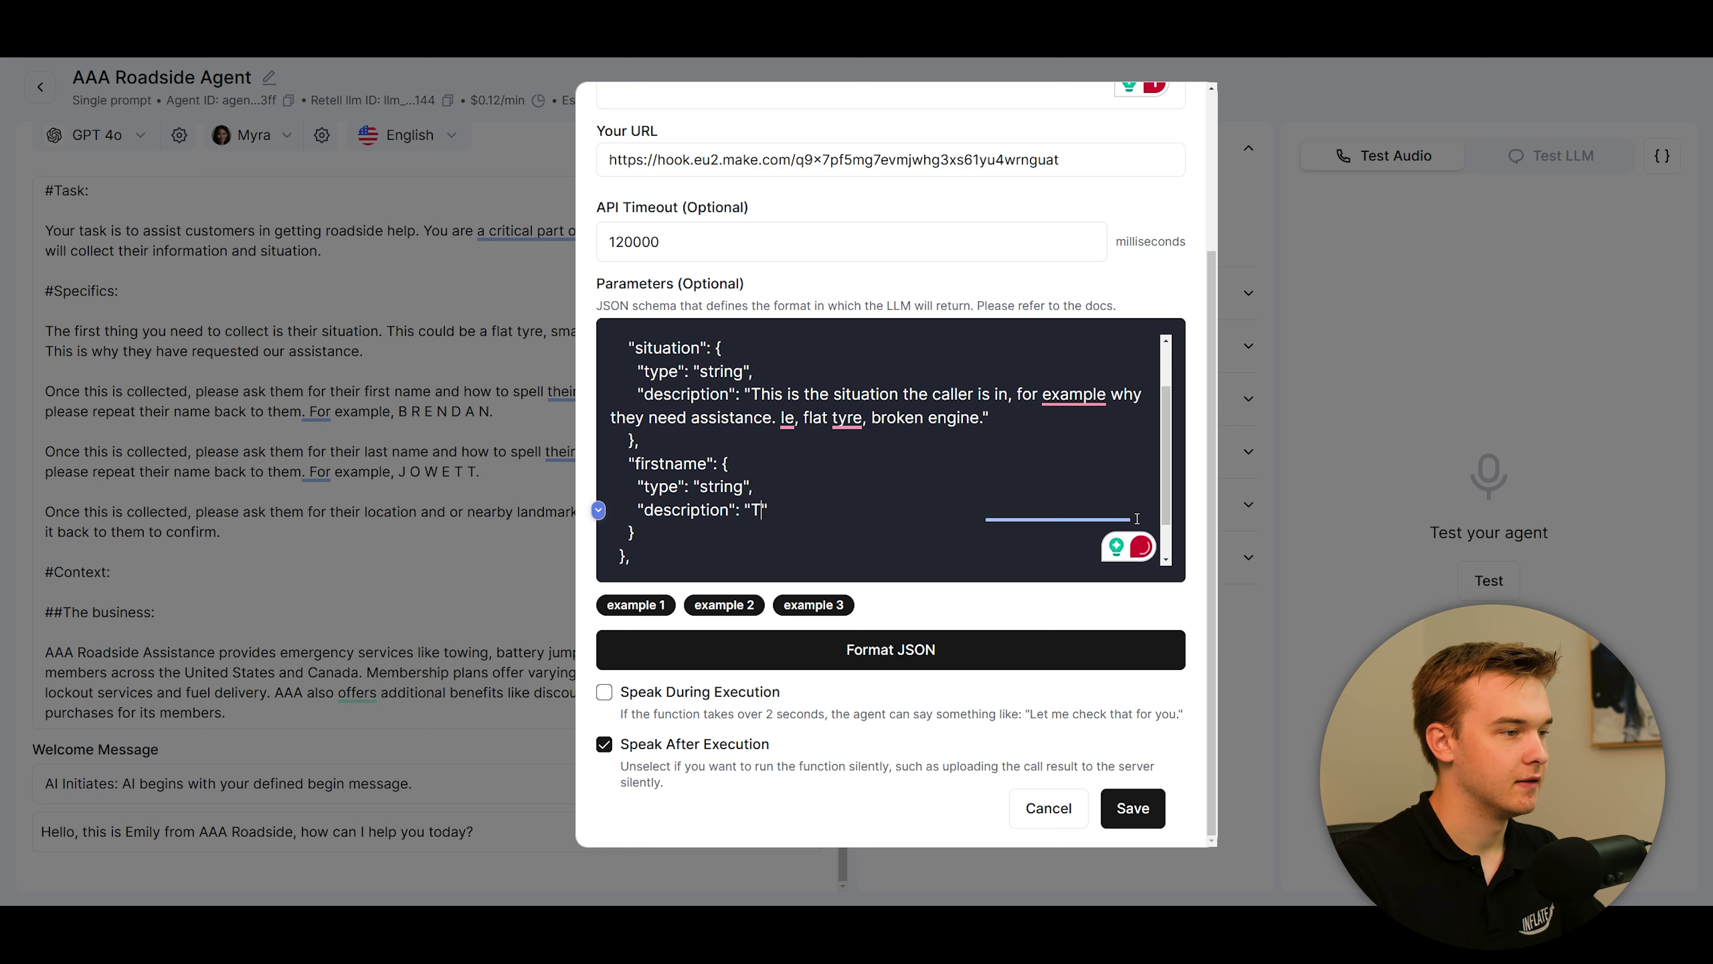
pyautogui.write('st name of the caller.')
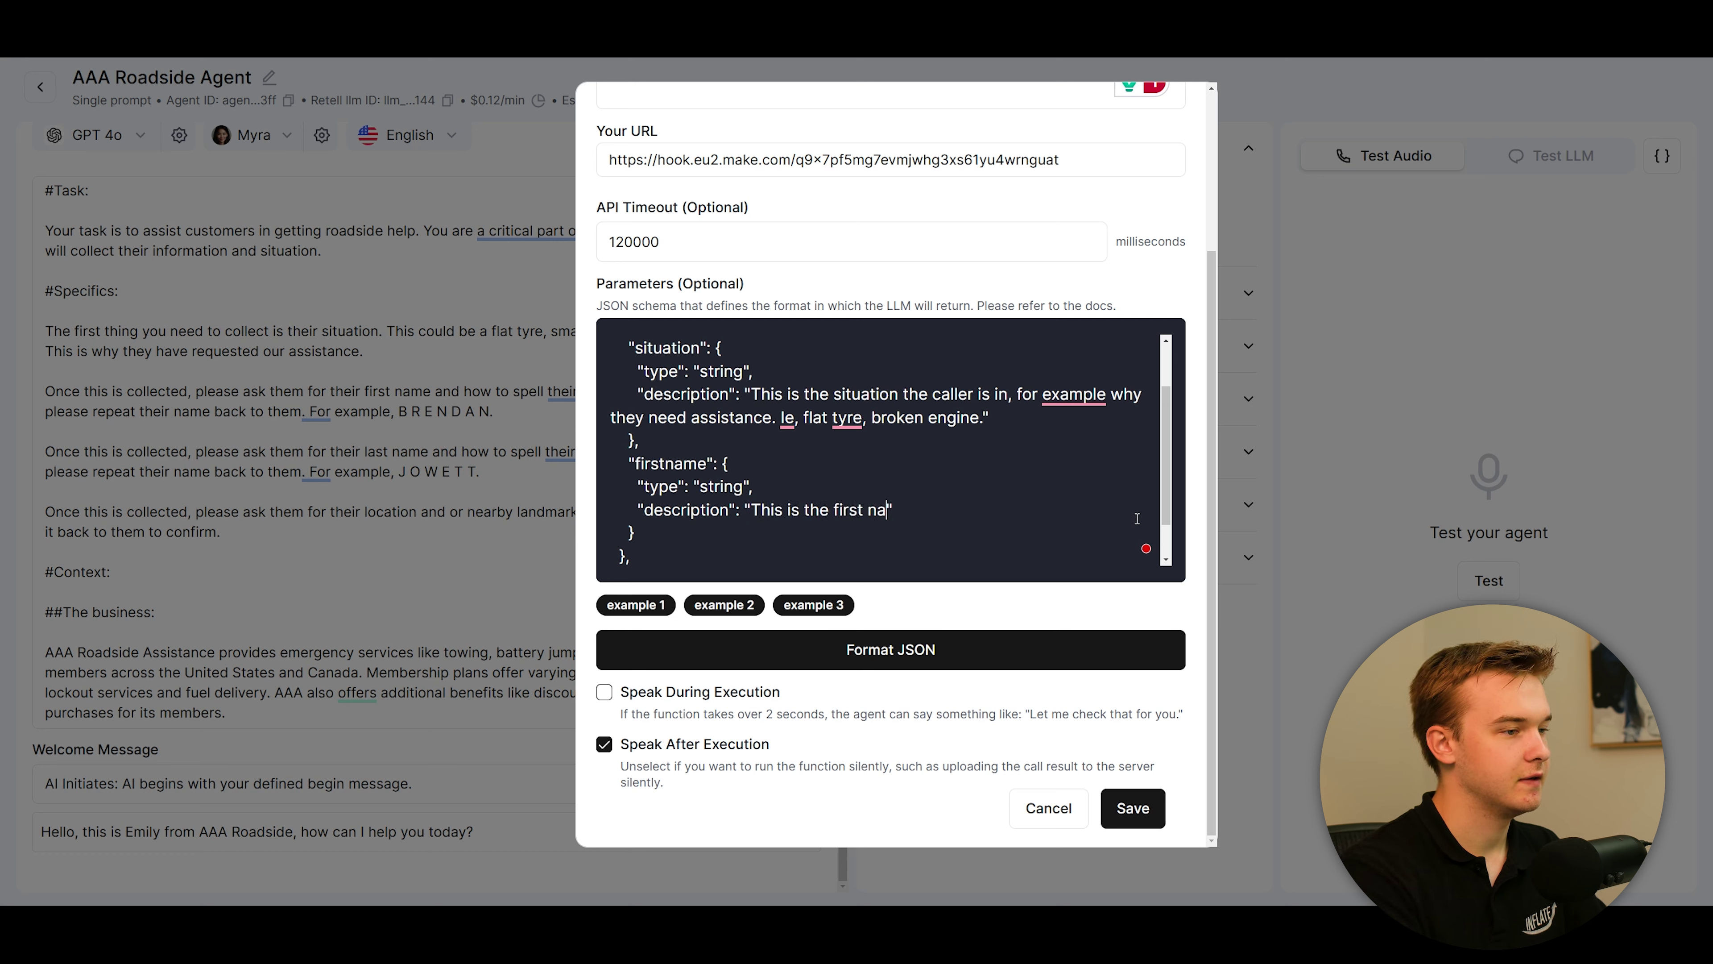
pyautogui.scroll(-1, 1106, 515)
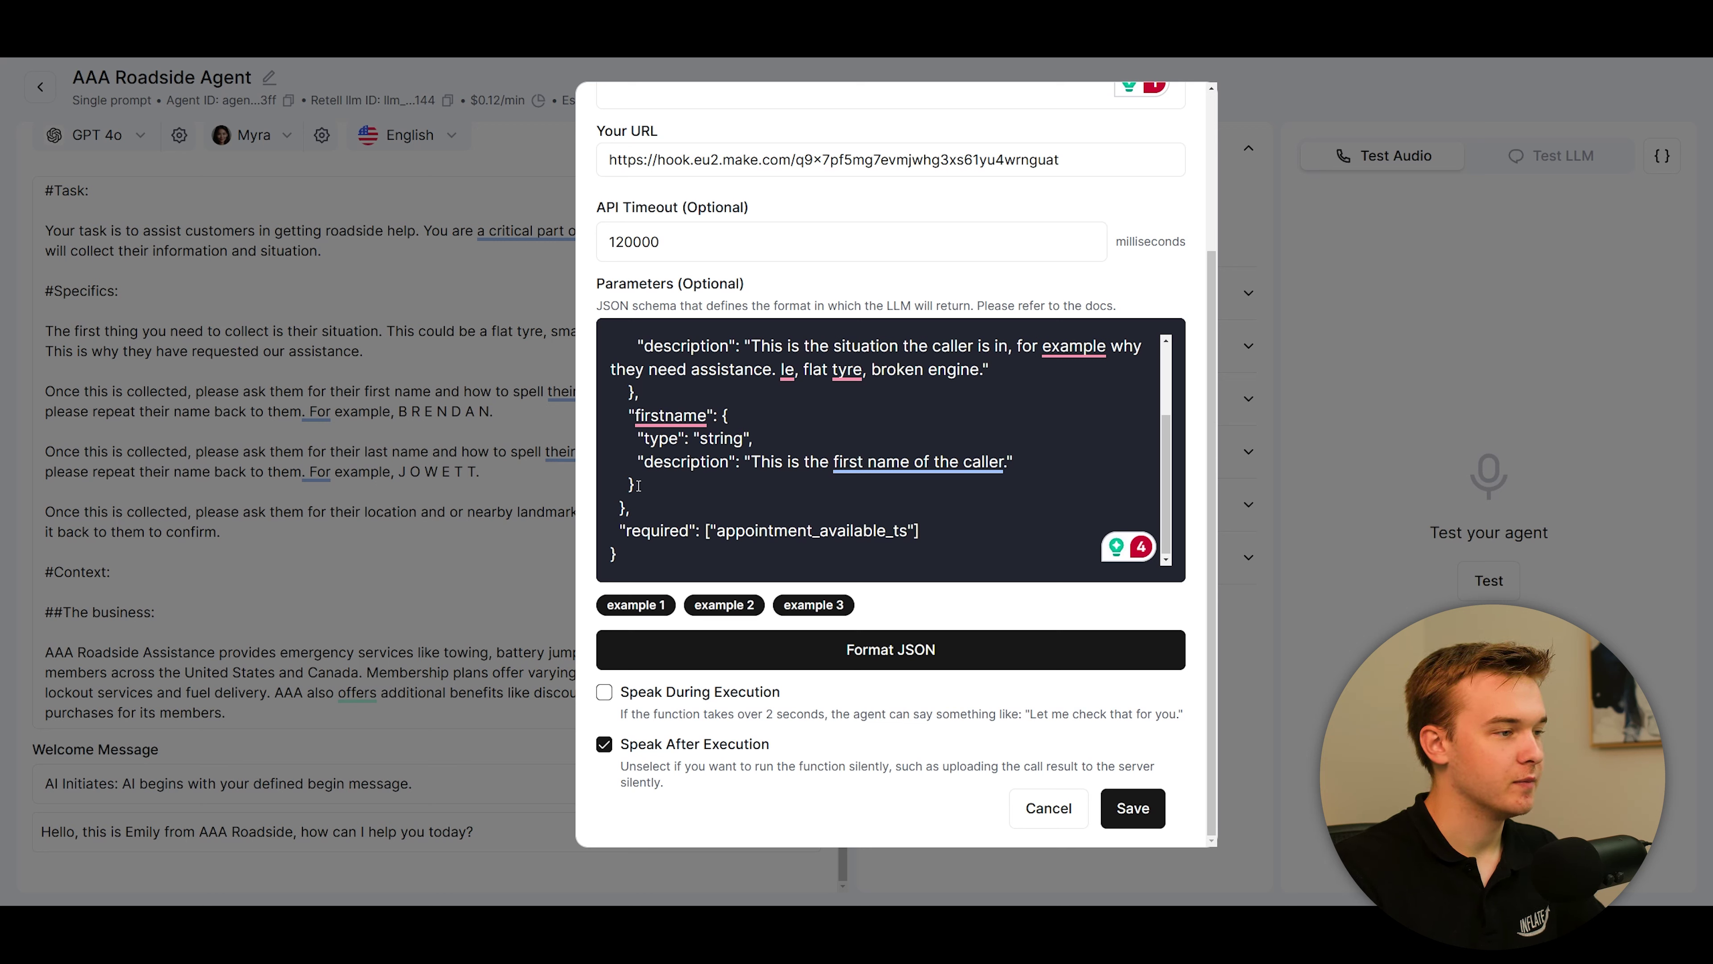
# Duplicate the firstname property as lastname, described as the last name of the caller
pyautogui.moveTo(637, 484); pyautogui.dragTo(636, 398)
pyautogui.hotkey('ctrl', 'c')
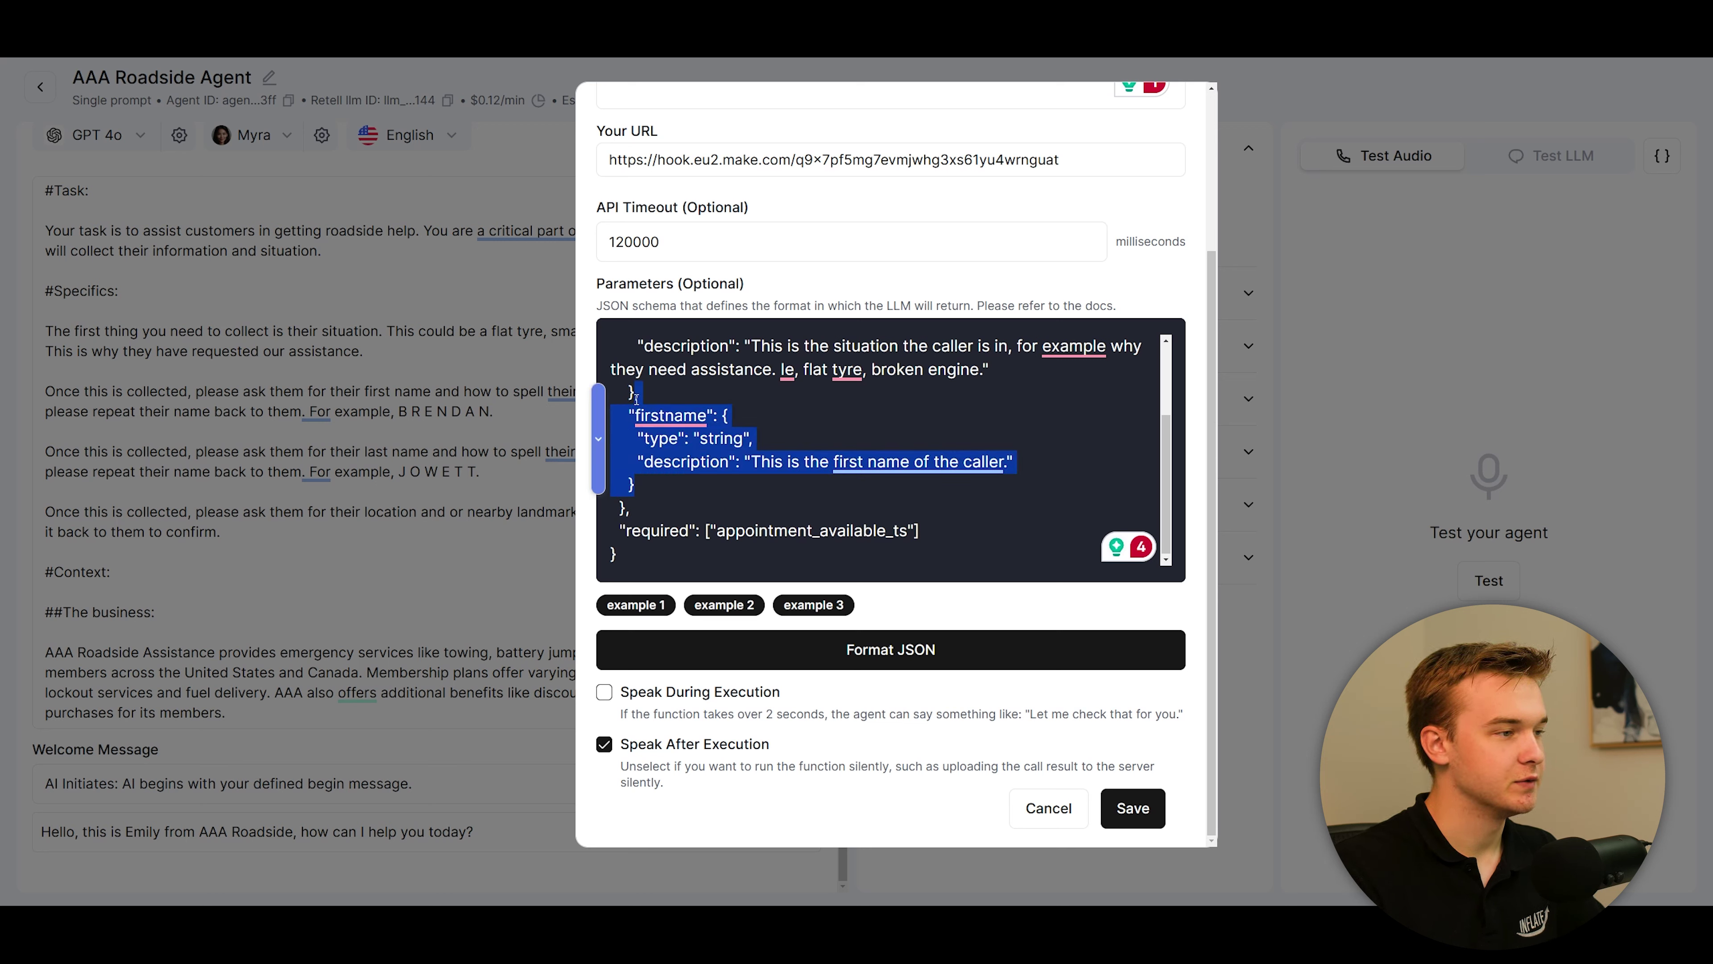
pyautogui.click(674, 476)
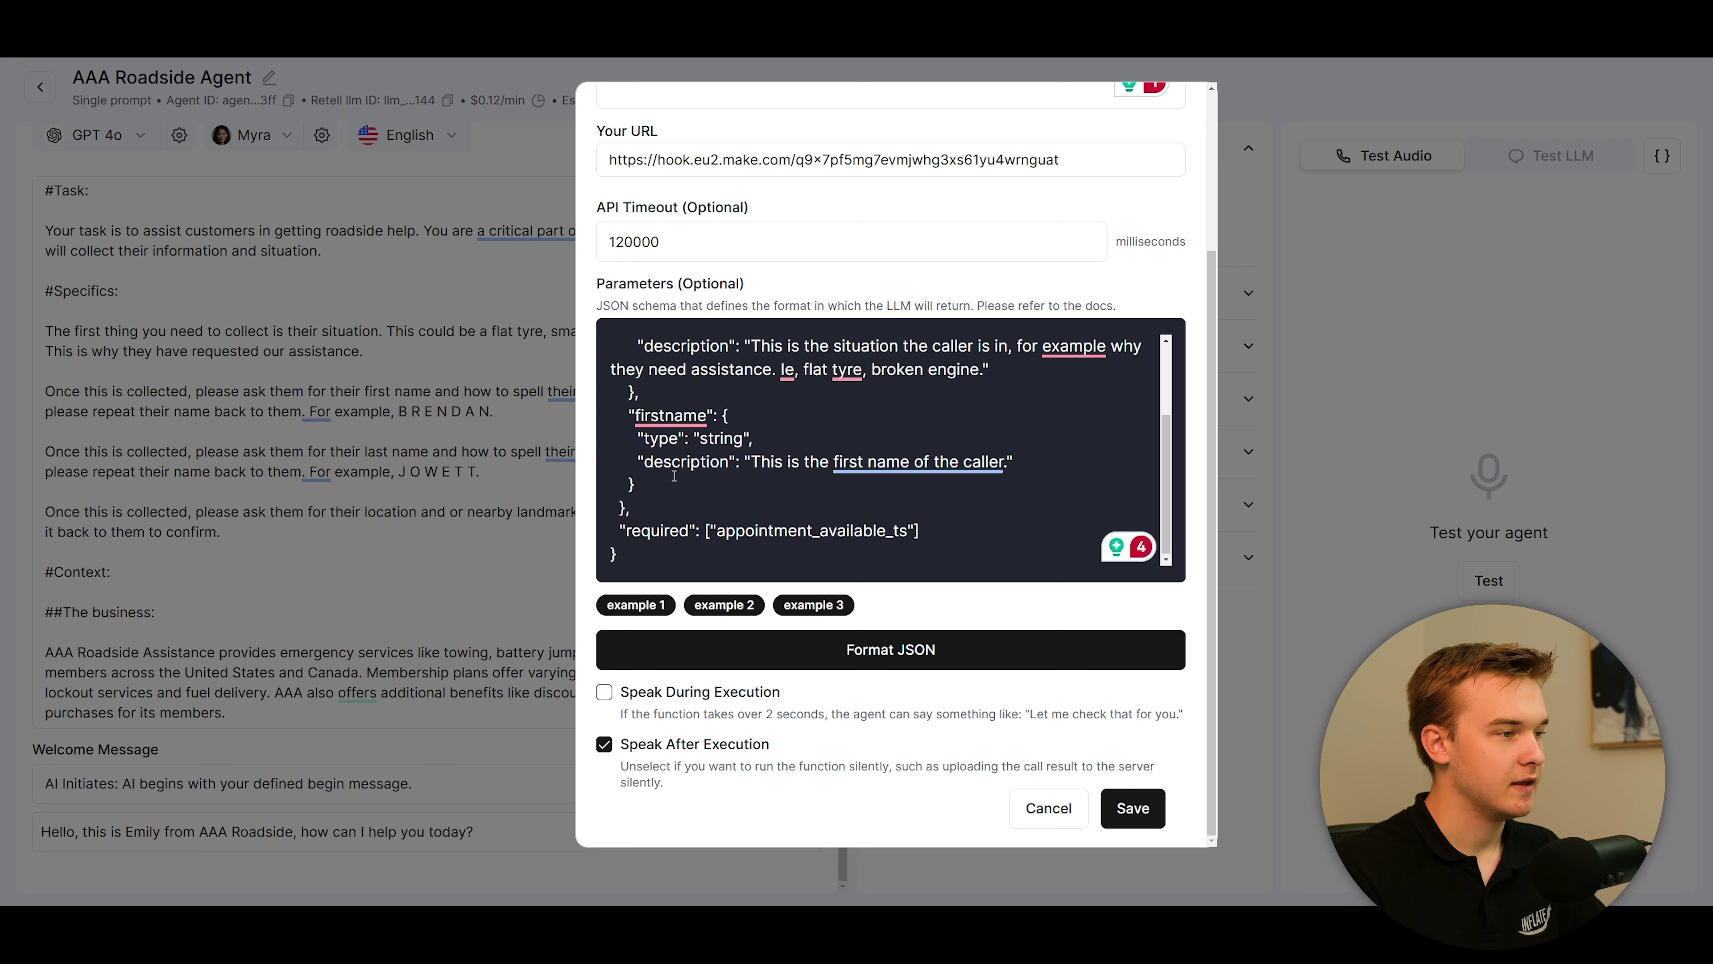
pyautogui.write(',')
pyautogui.hotkey('ctrl', 'v')
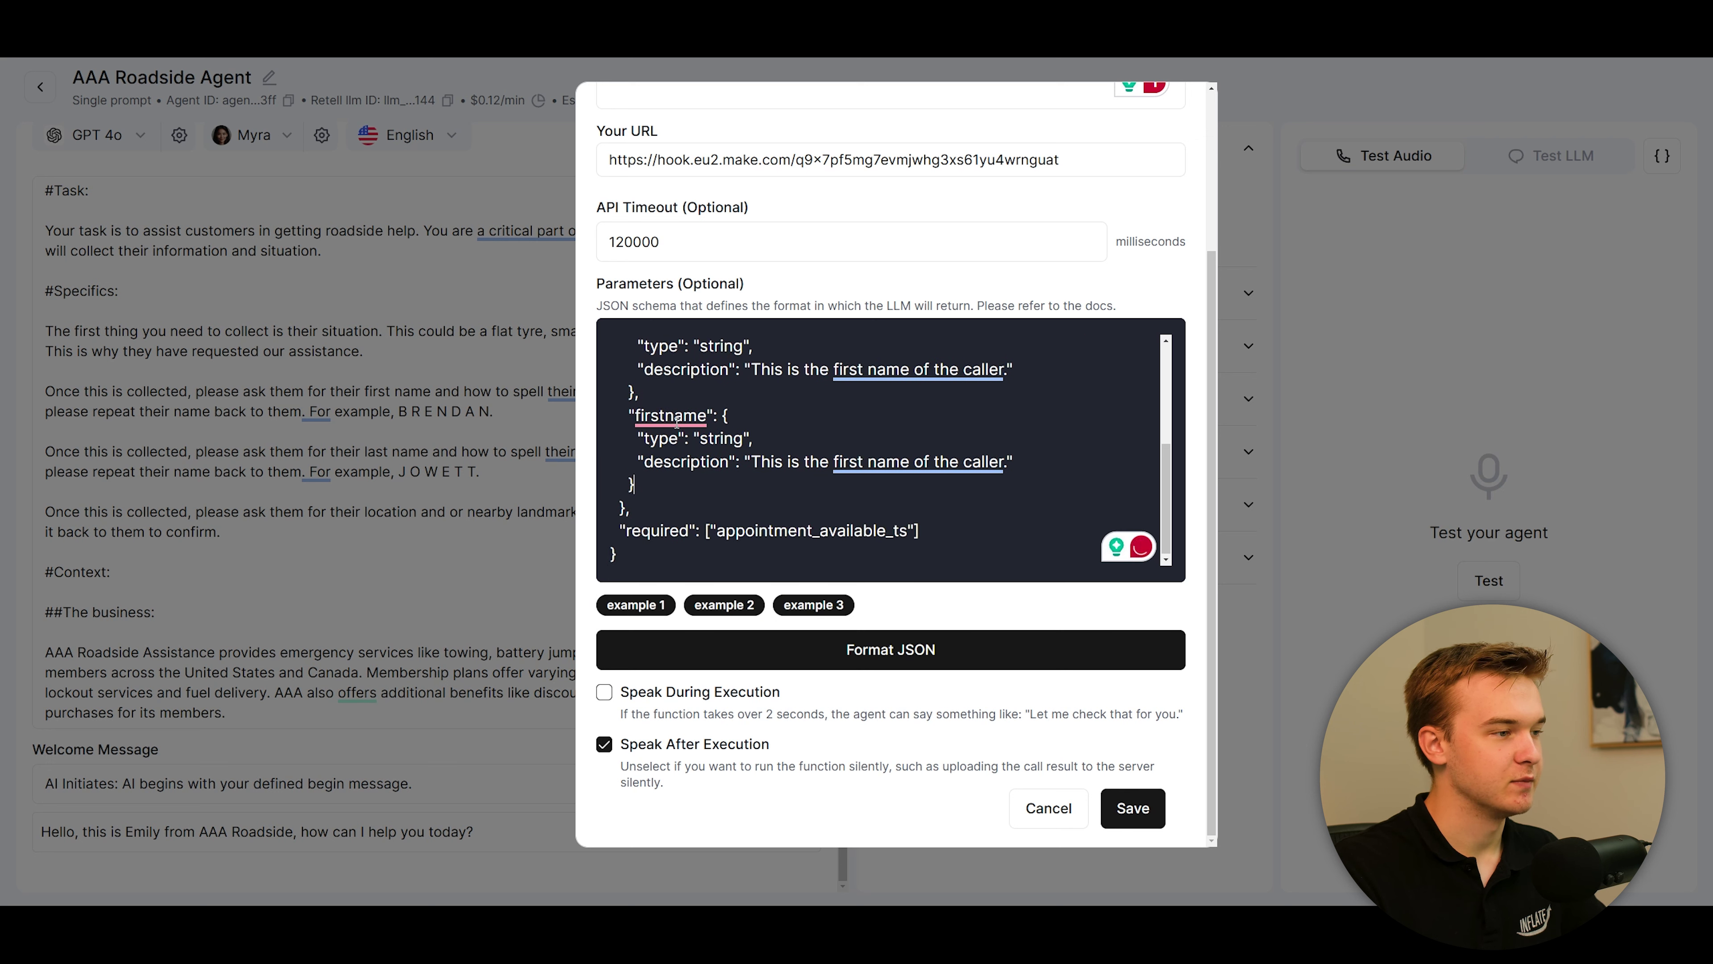
pyautogui.moveTo(665, 422); pyautogui.dragTo(635, 422)
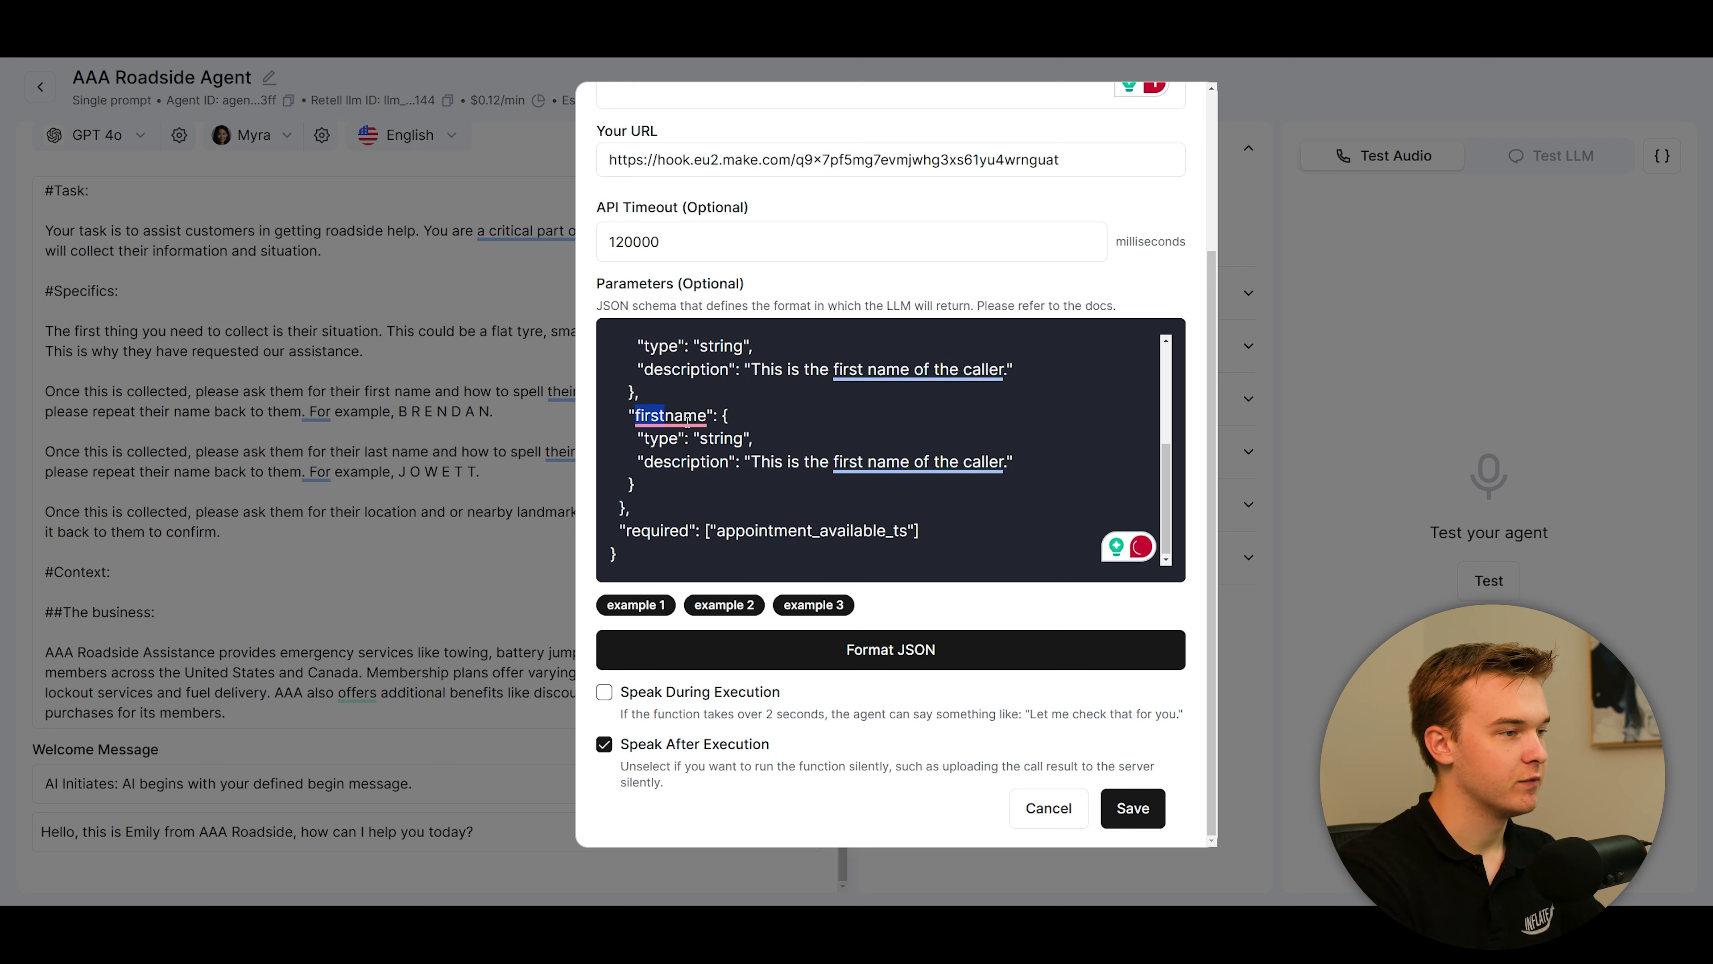
pyautogui.write('last')
pyautogui.doubleClick(853, 463)
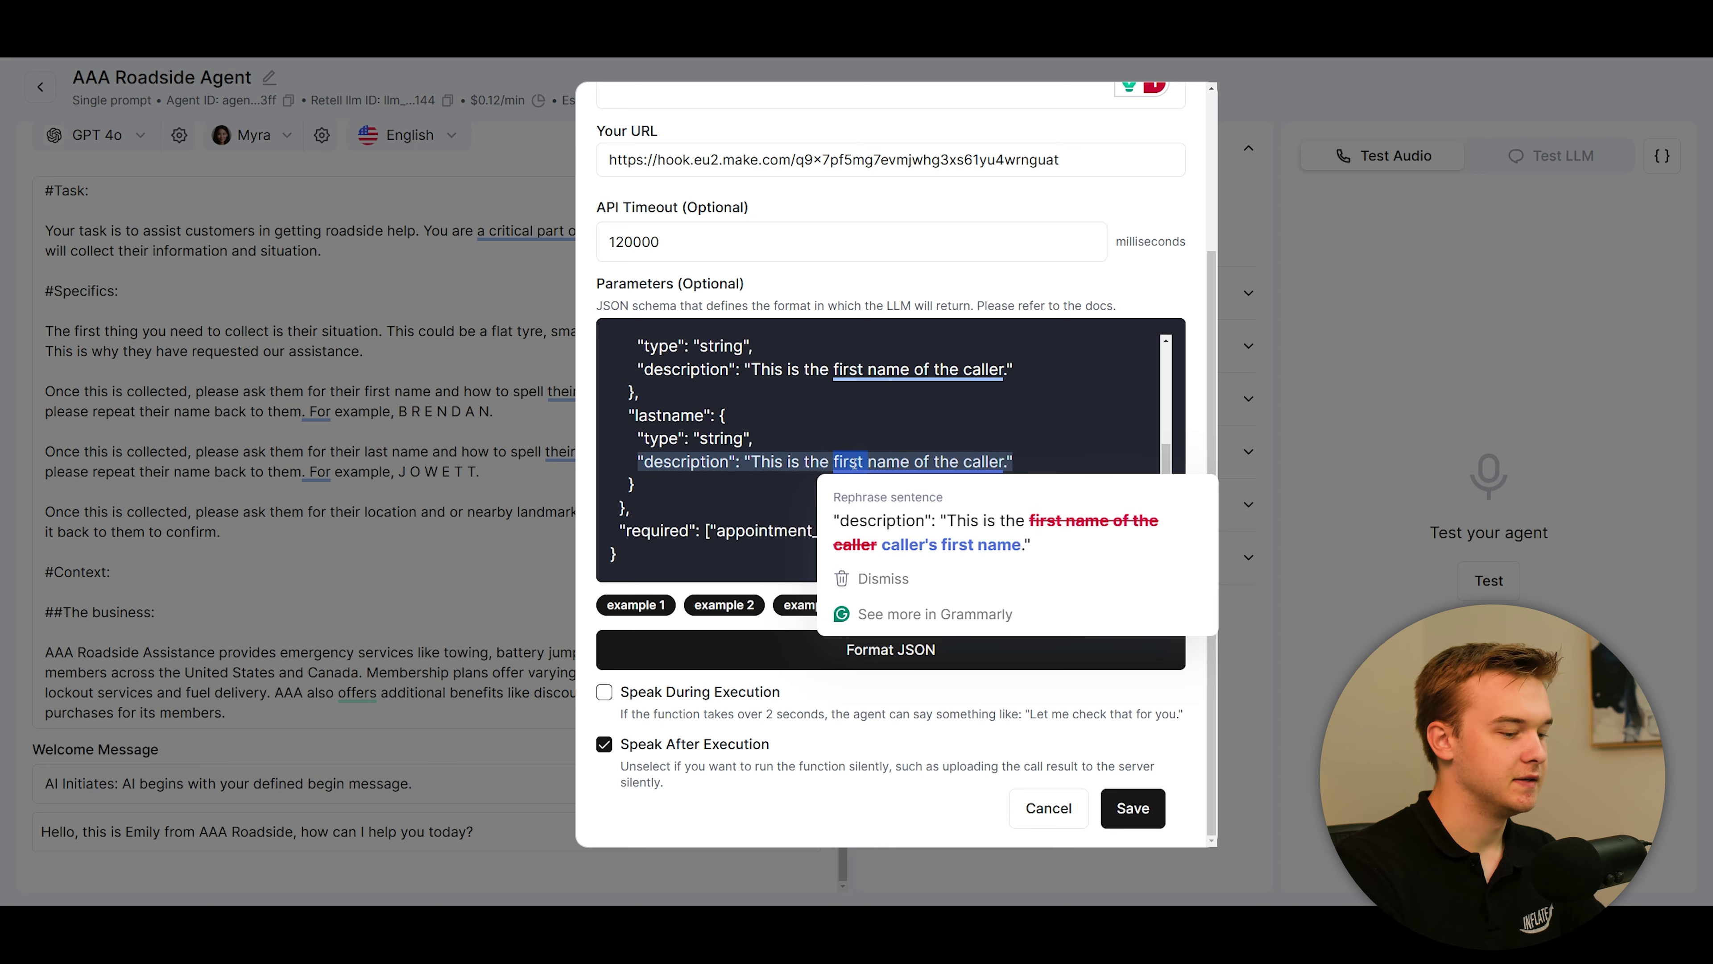
pyautogui.write('last')
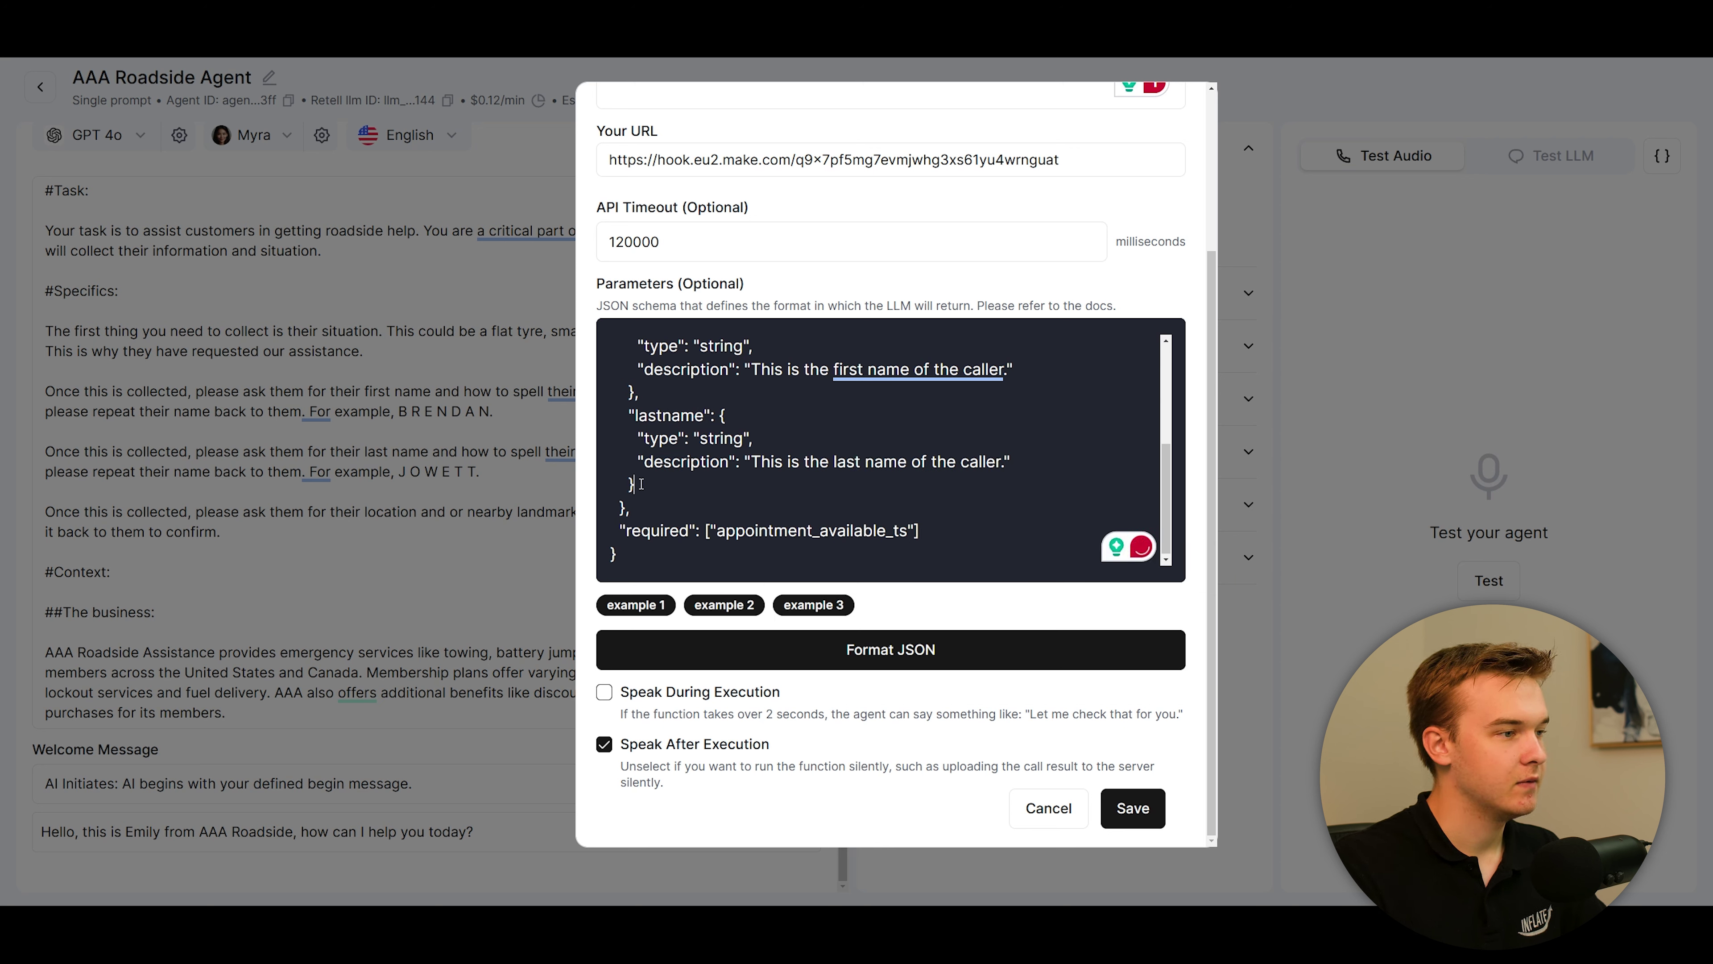
# Duplicate the lastname property as location, described as the location of the caller
pyautogui.moveTo(638, 484); pyautogui.dragTo(636, 399)
pyautogui.hotkey('ctrl', 'c')
pyautogui.click(636, 399)
pyautogui.hotkey('ctrl', 'v')
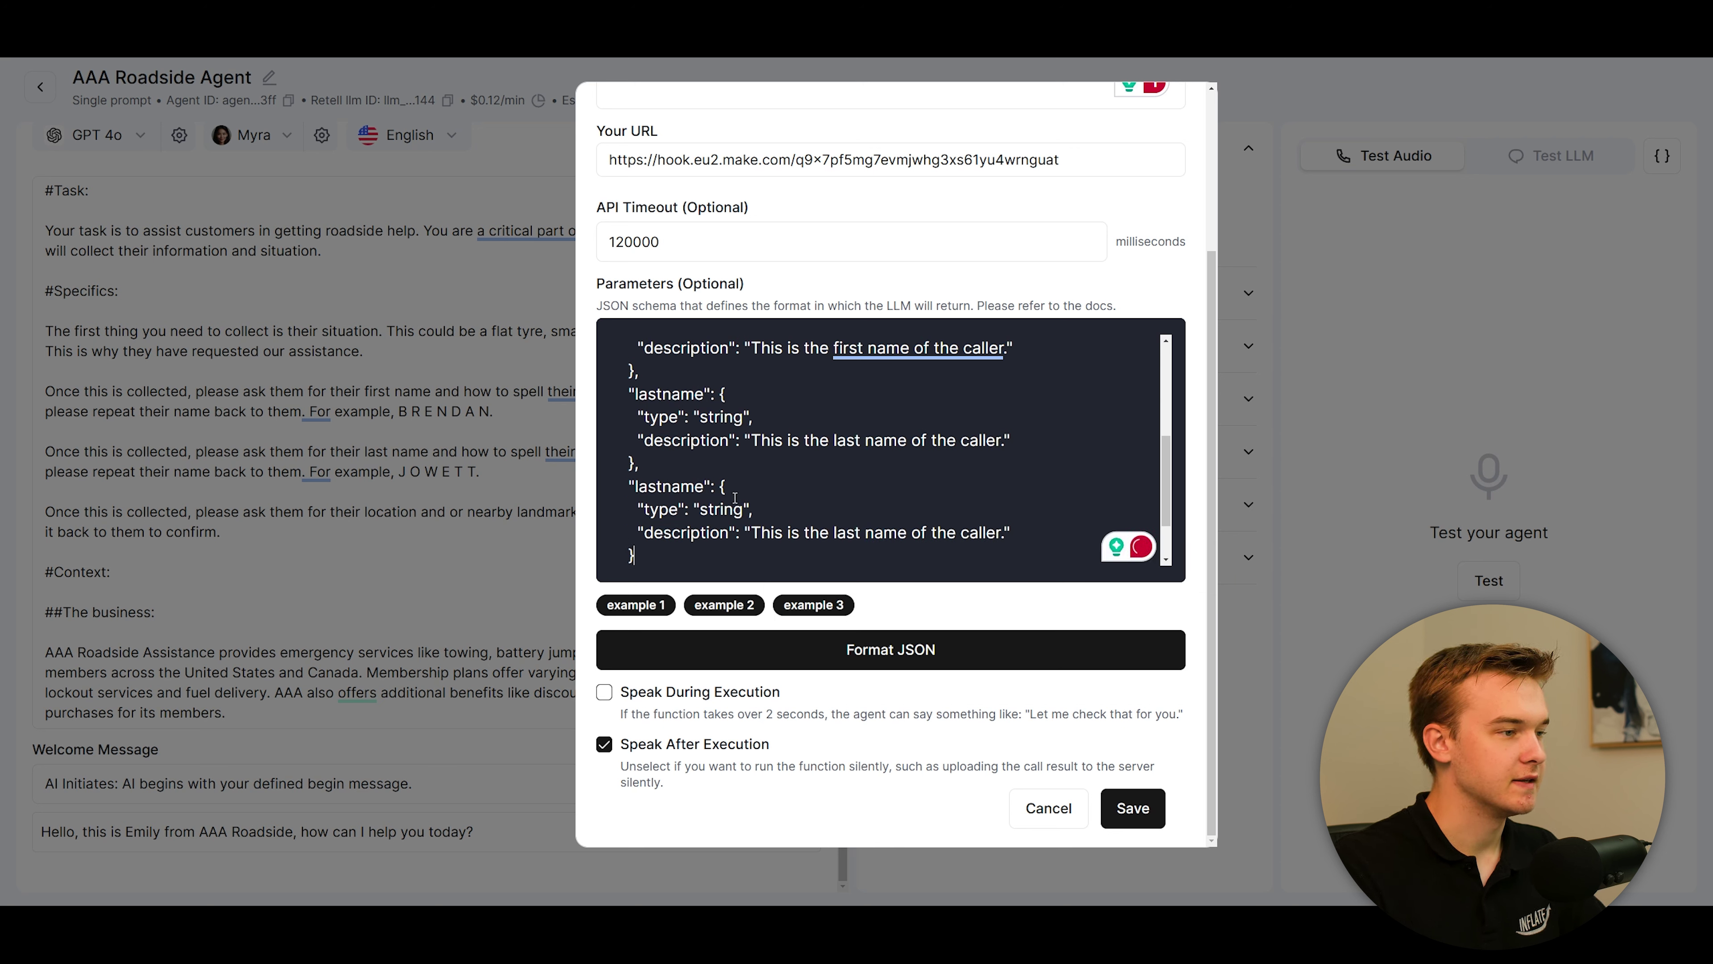
pyautogui.doubleClick(663, 418)
pyautogui.write('location')
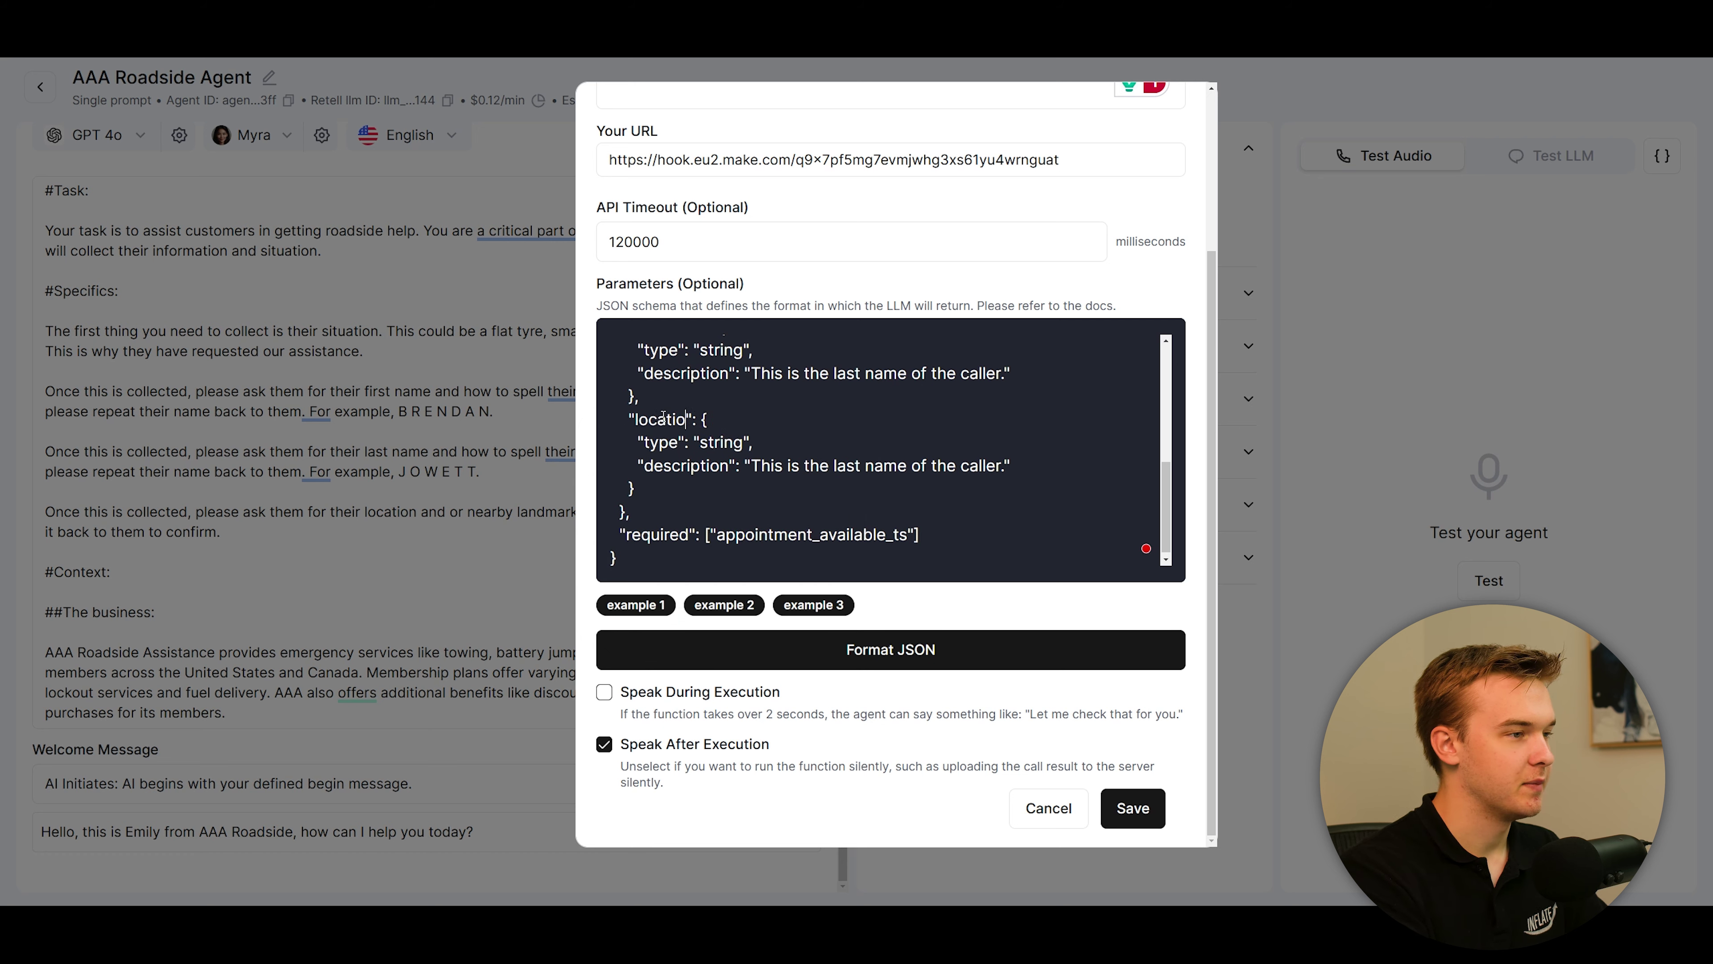
pyautogui.doubleClick(841, 469)
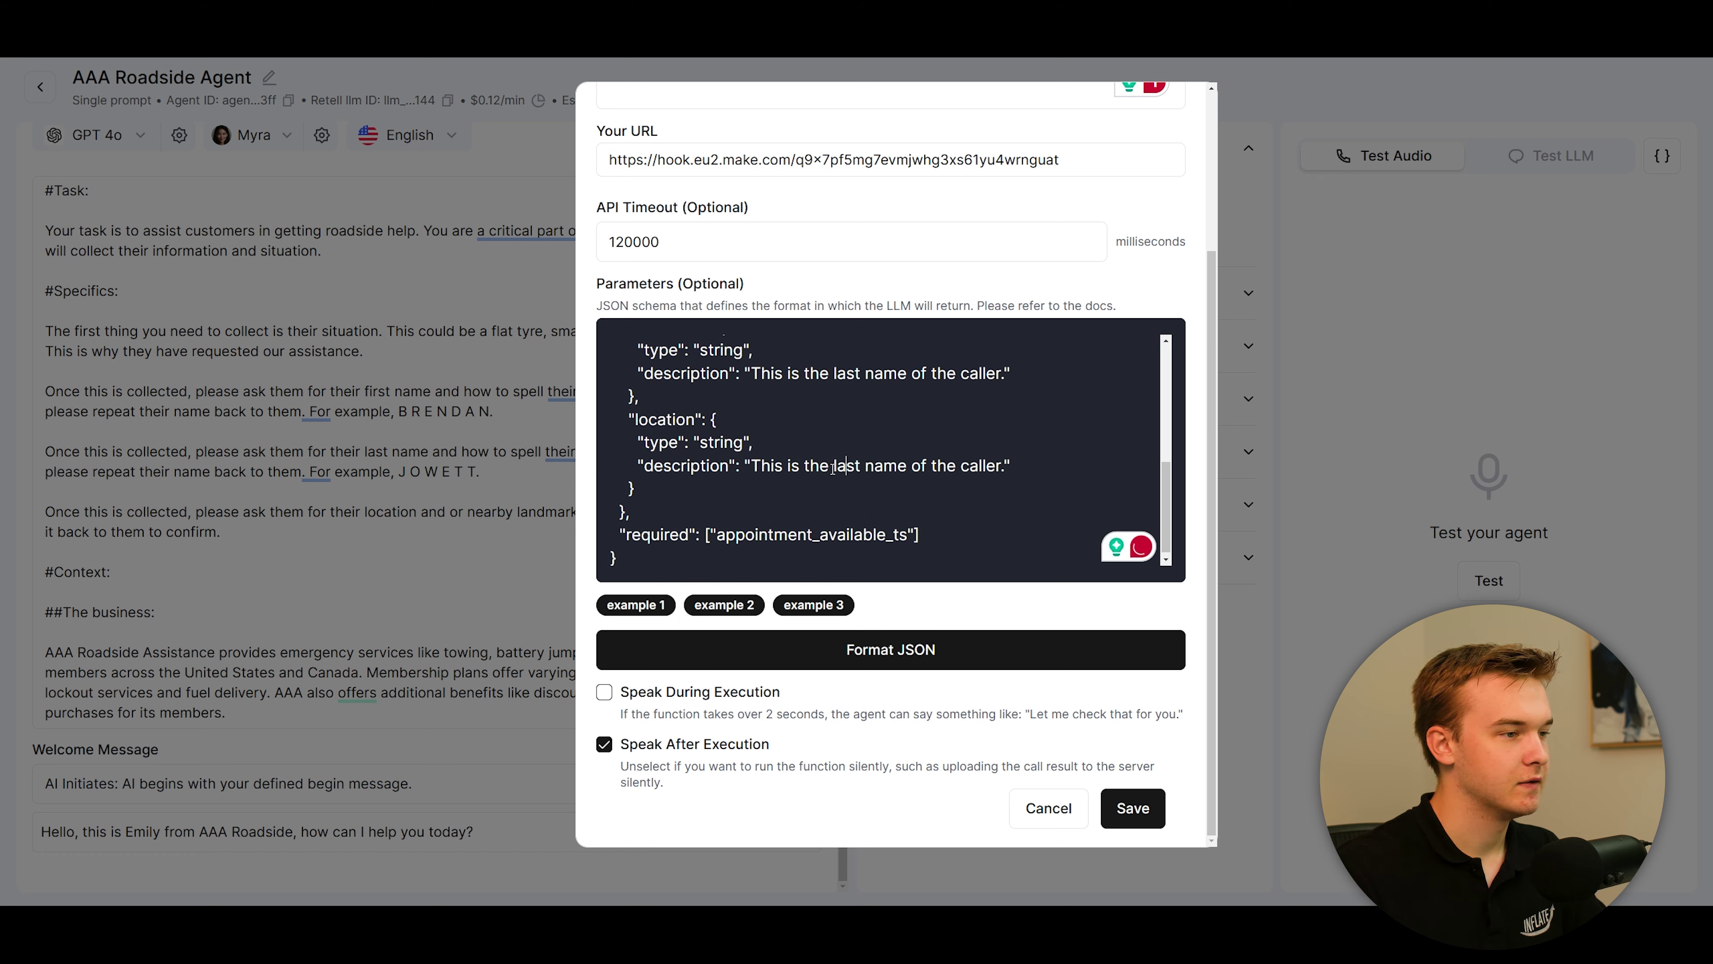
pyautogui.moveTo(834, 467); pyautogui.dragTo(908, 468)
pyautogui.write('location')
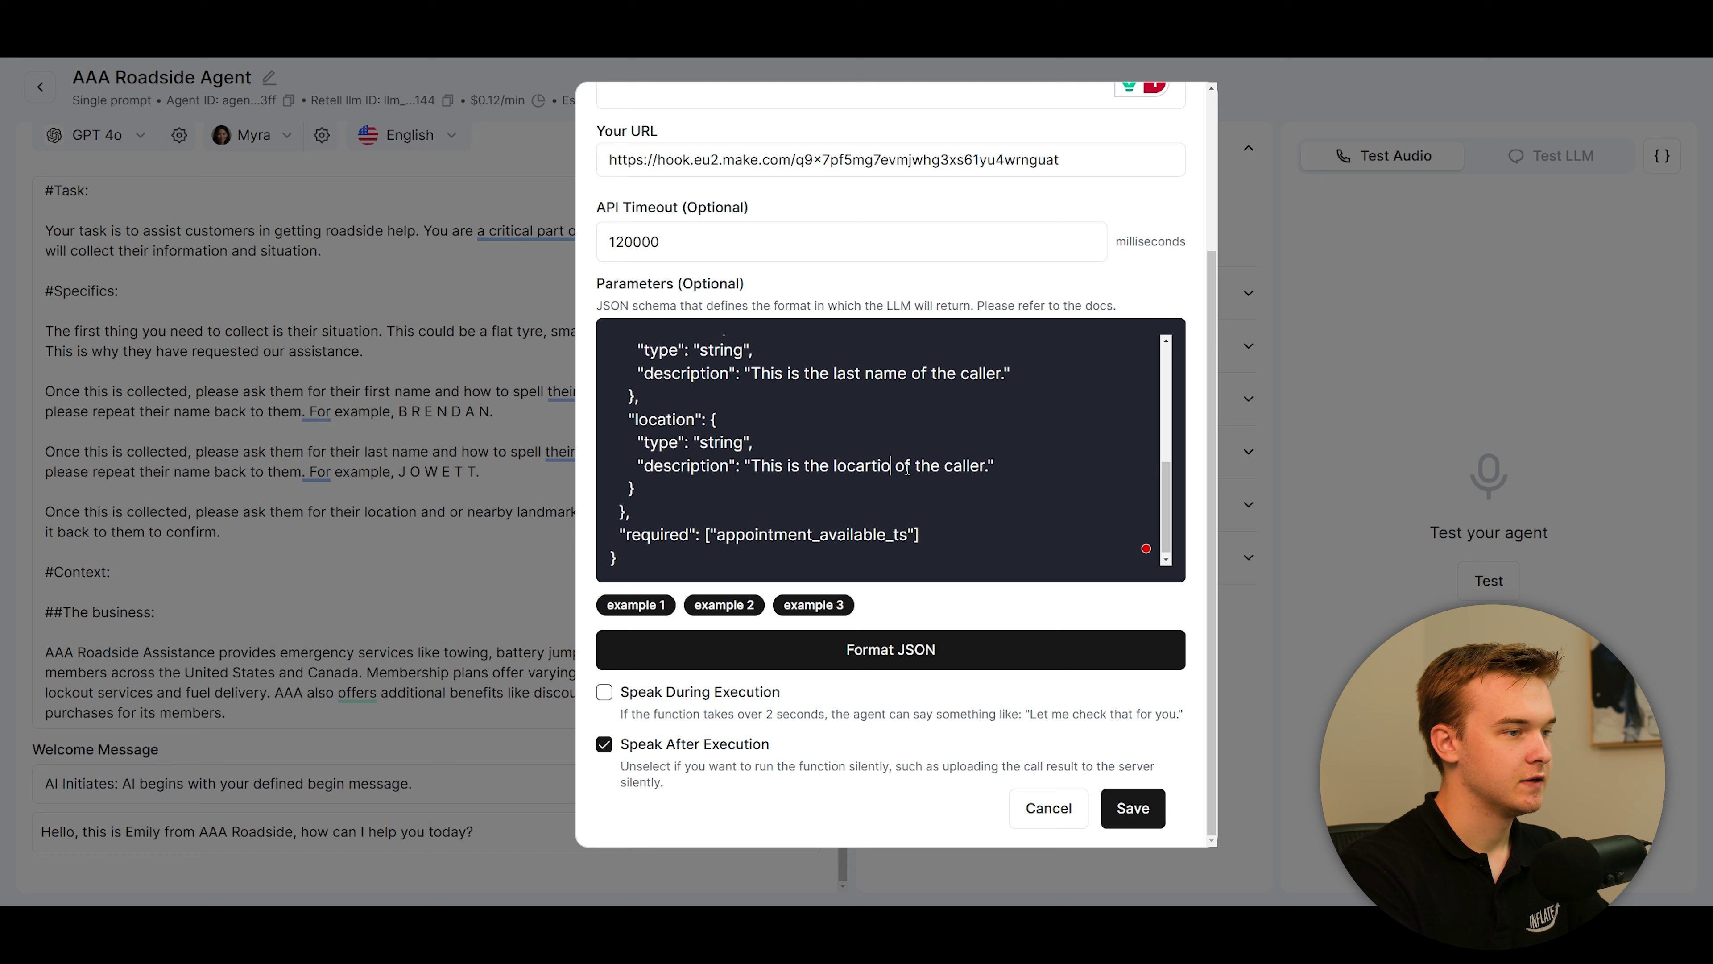
pyautogui.click(998, 466)
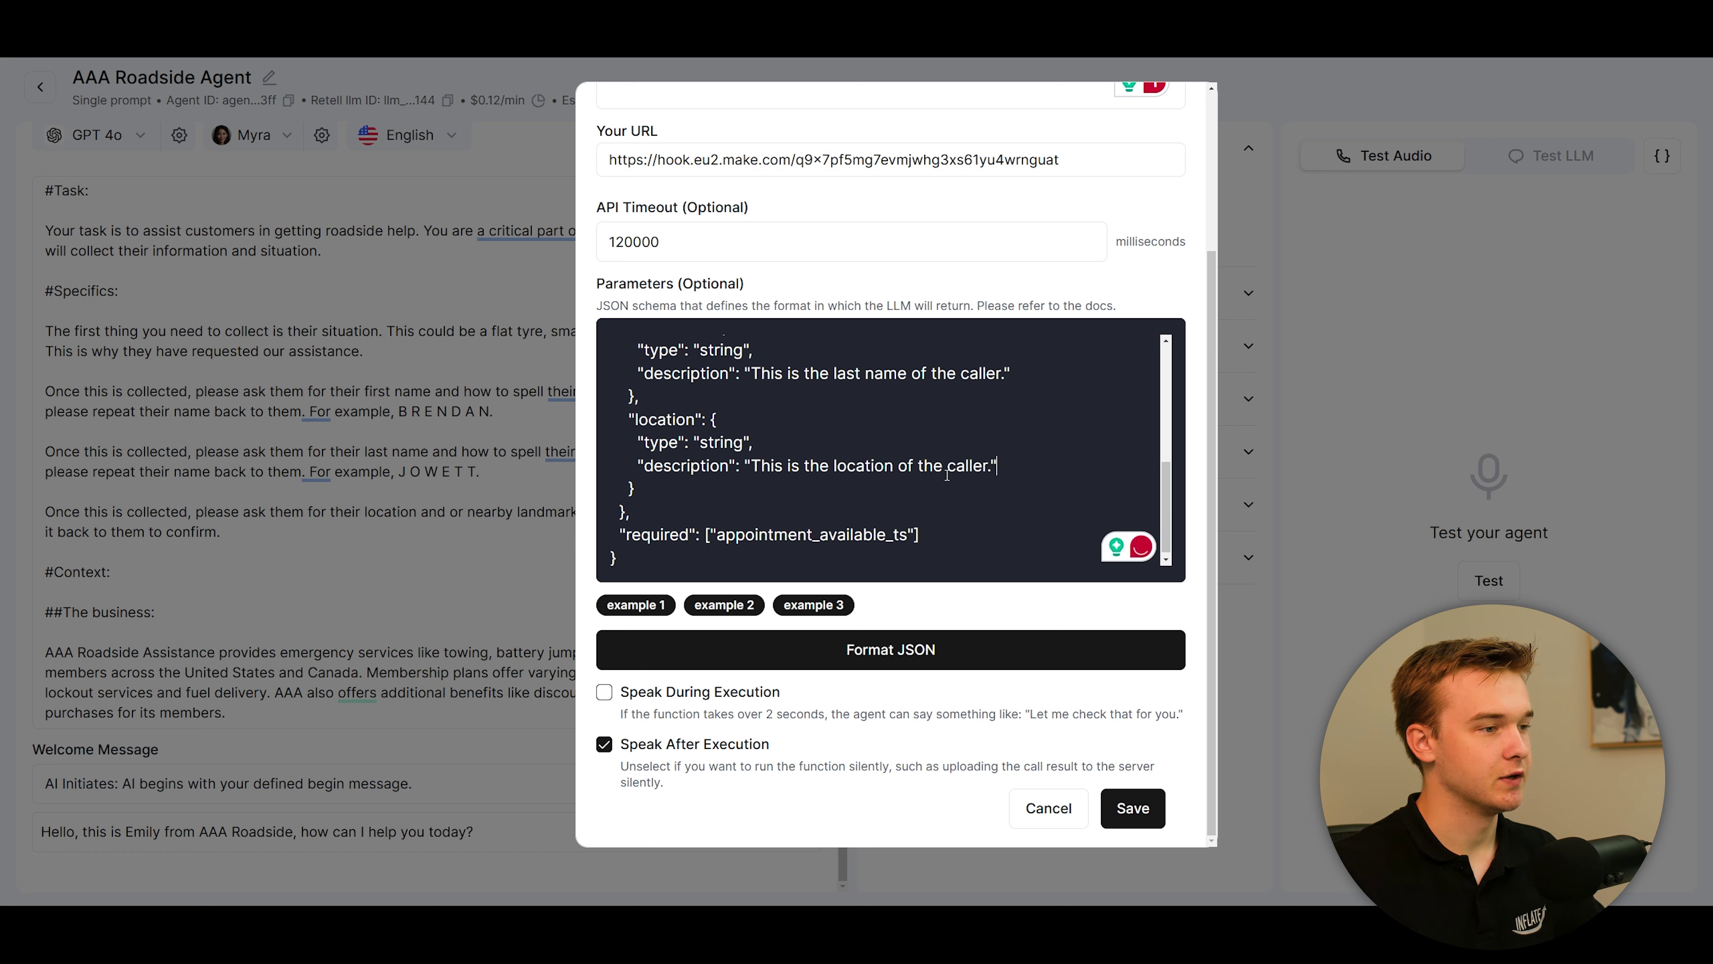
# Format the JSON schema and save the job_request function
pyautogui.scroll(4, 839, 481)
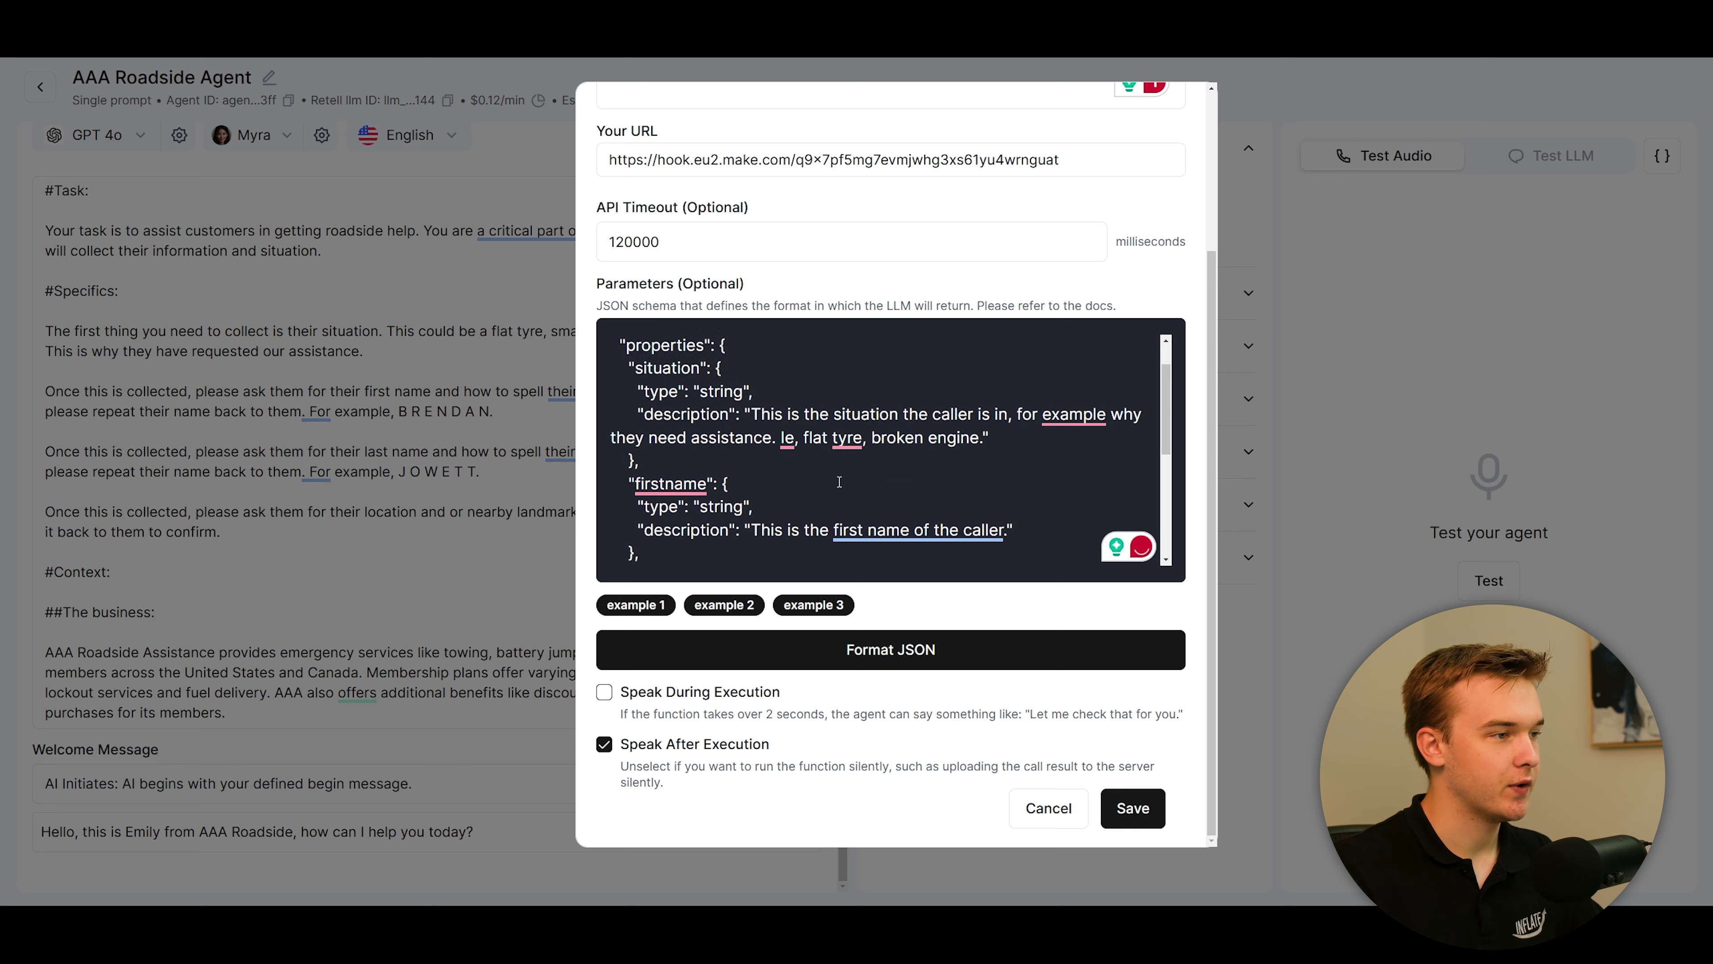
pyautogui.scroll(-4, 839, 482)
pyautogui.click(879, 652)
pyautogui.scroll(-1, 885, 523)
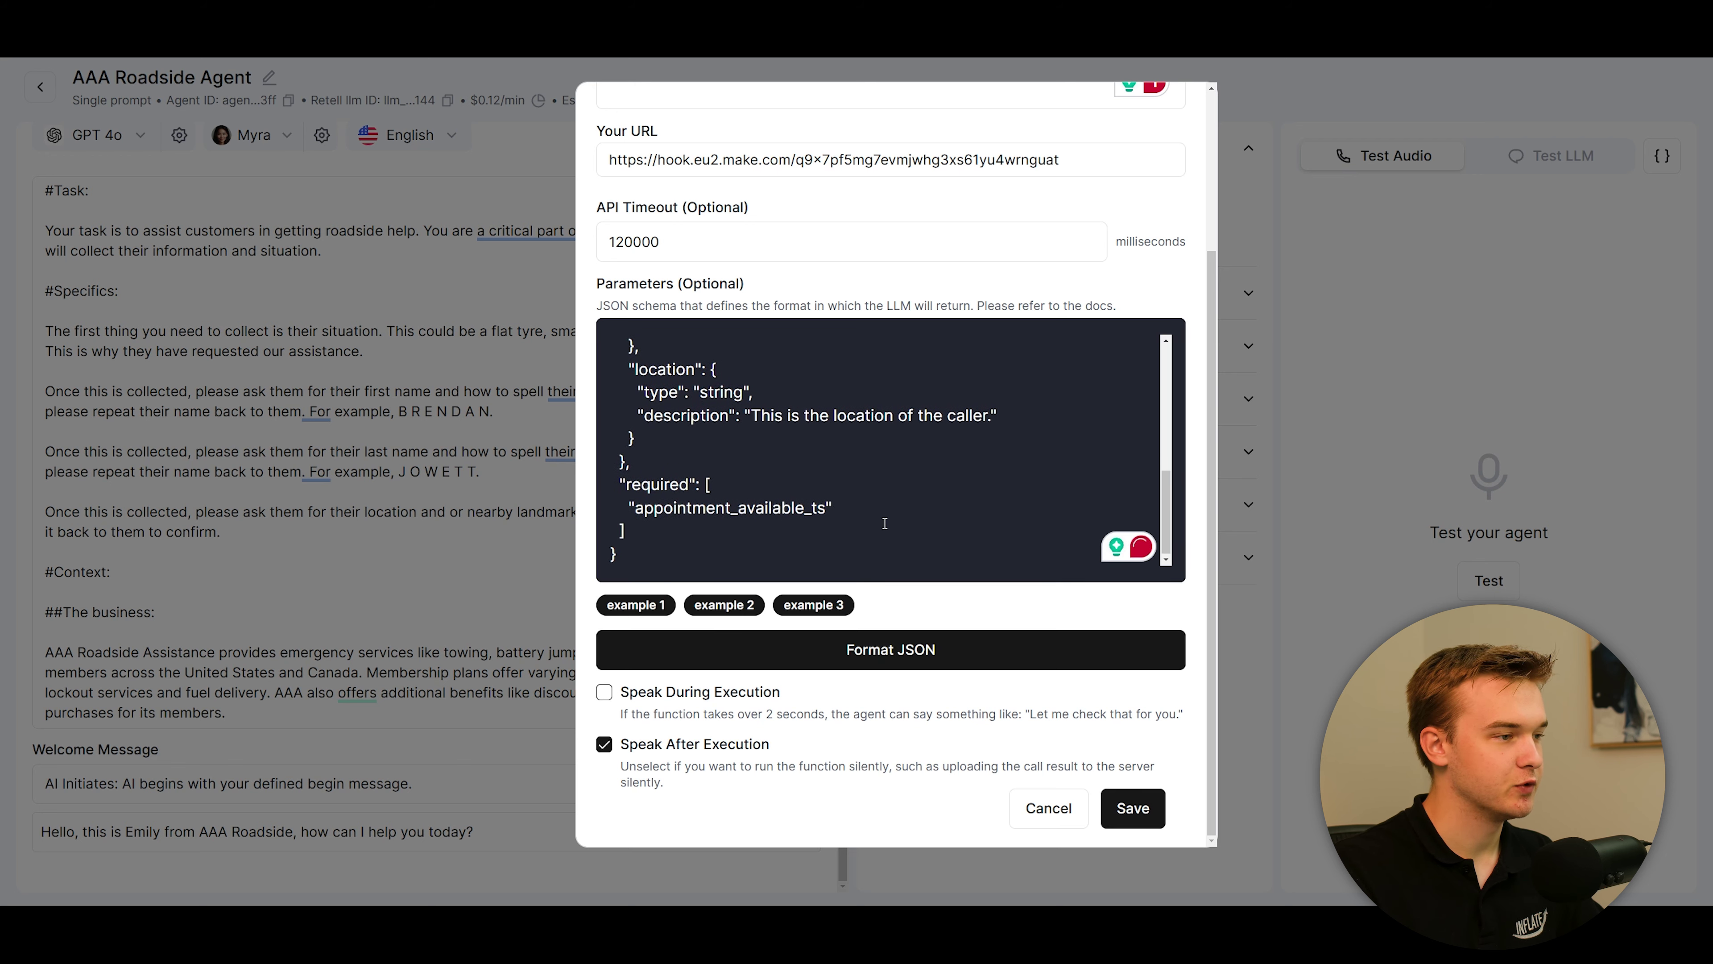
pyautogui.scroll(10, 884, 523)
pyautogui.scroll(-10, 885, 523)
pyautogui.scroll(10, 836, 338)
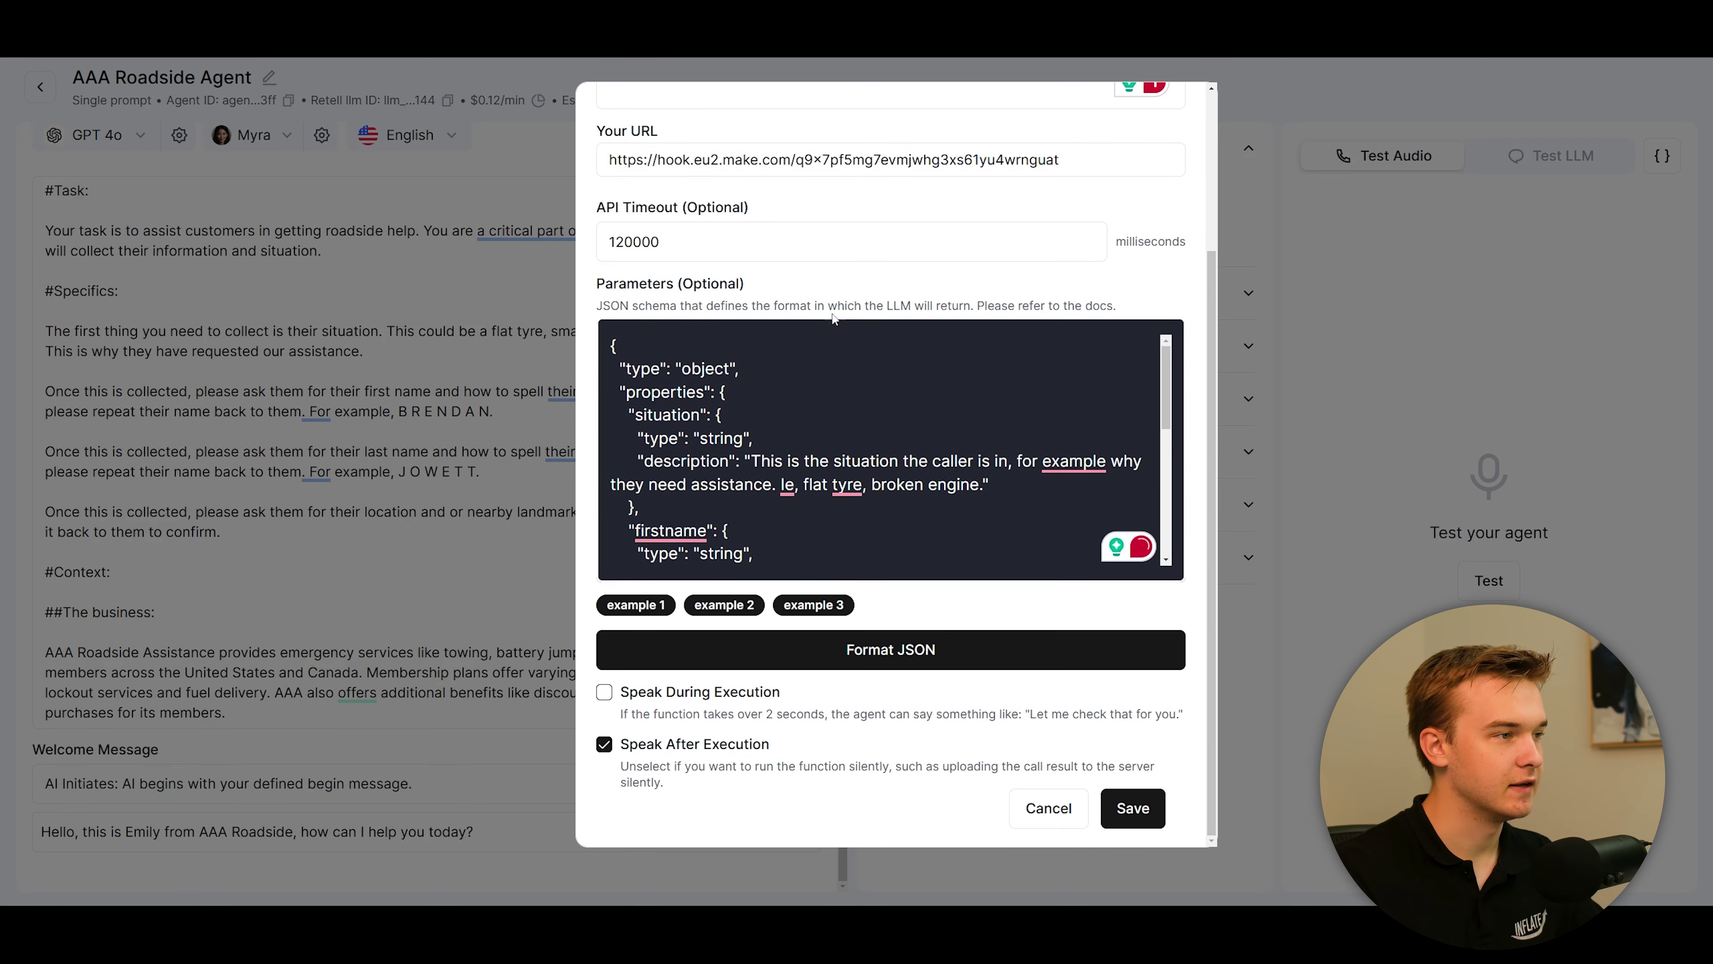
pyautogui.click(1132, 808)
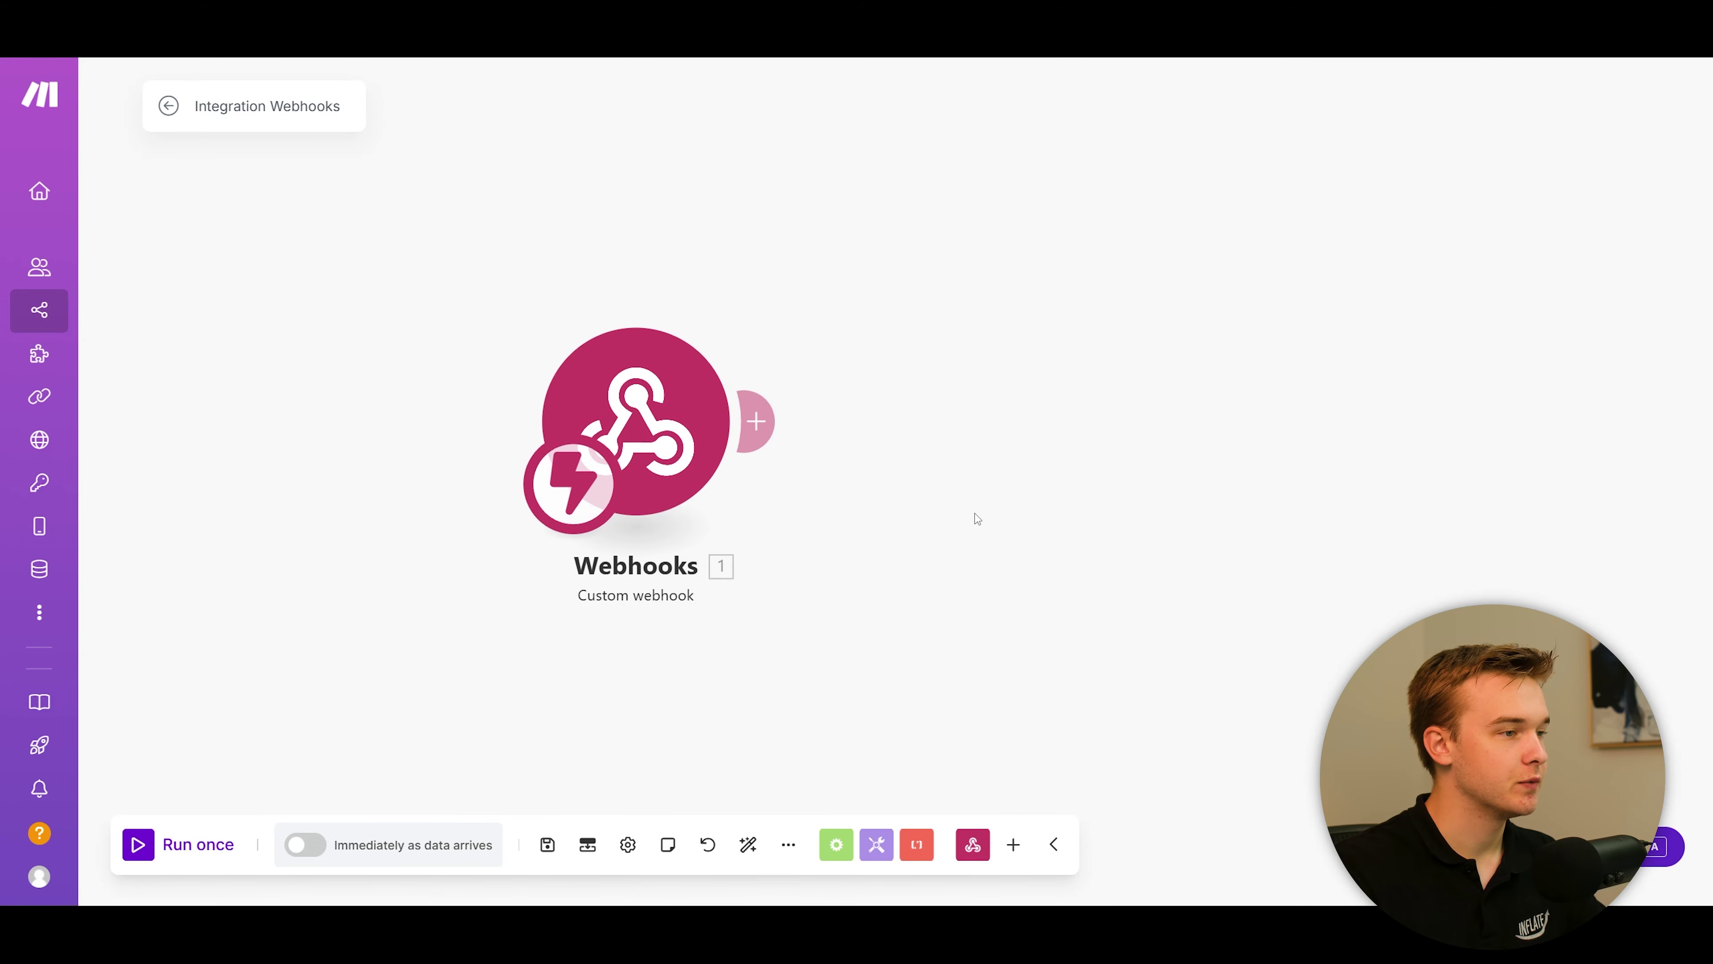
# Run the Make webhook scenario once so it listens for incoming data
pyautogui.click(195, 843)
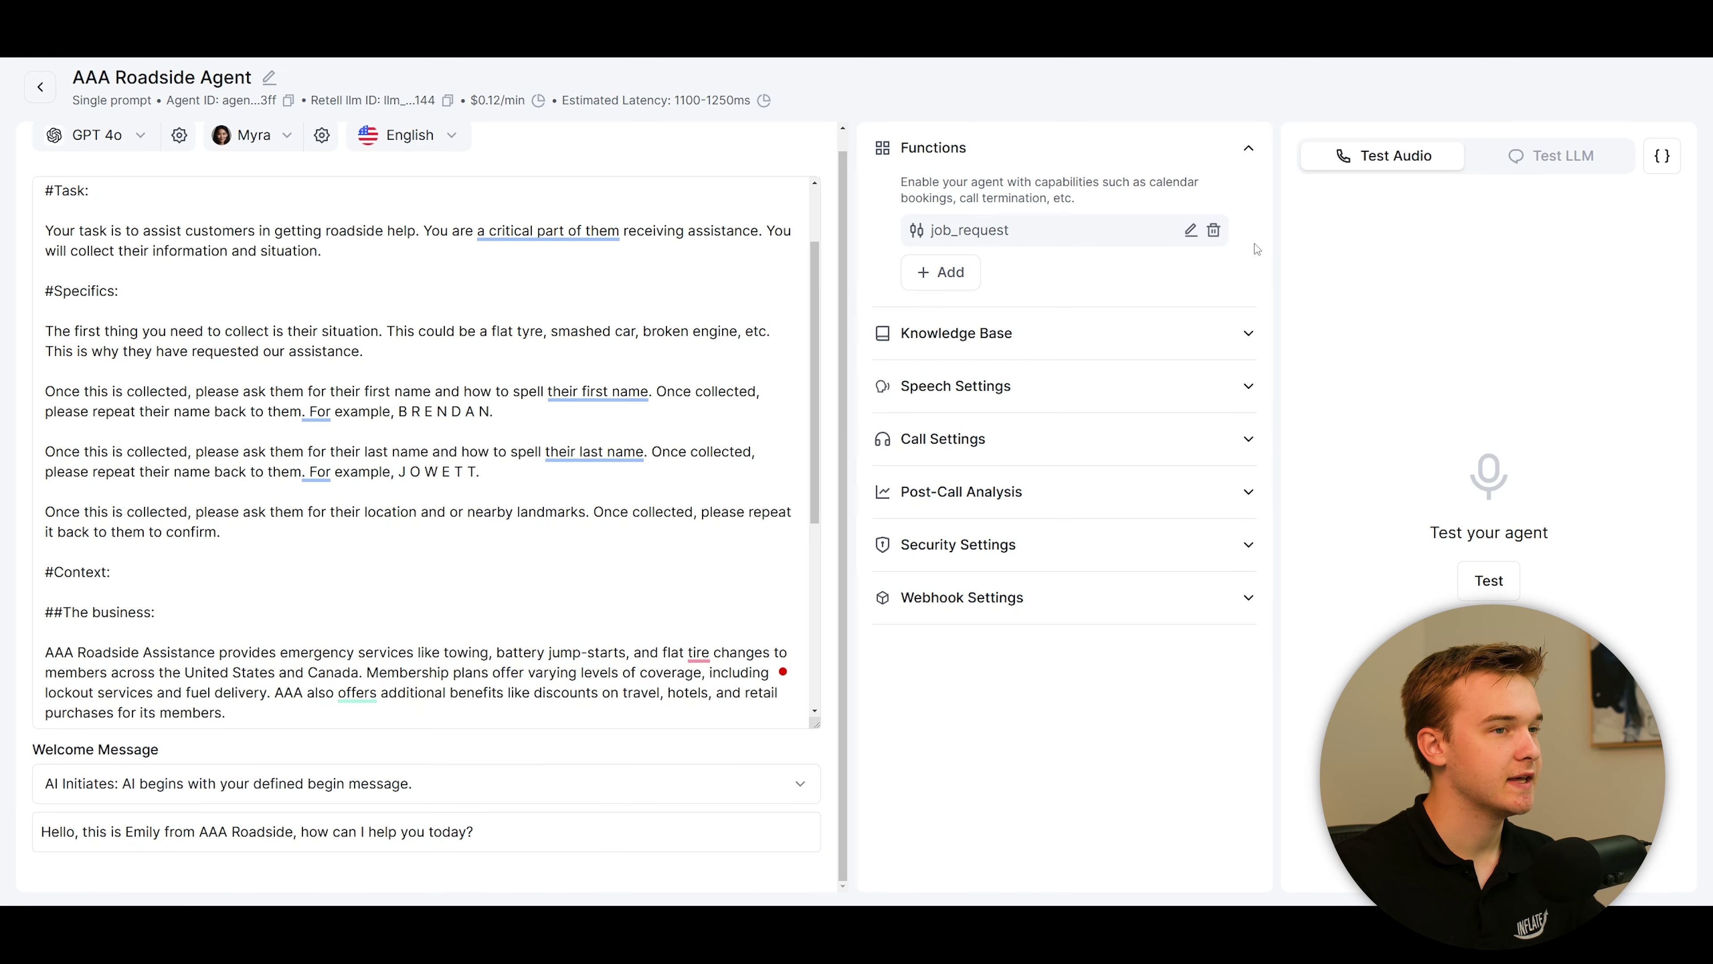
# Send 'hello' in the Test LLM chat to get the agent's AAA Roadside greeting
pyautogui.click(1545, 170)
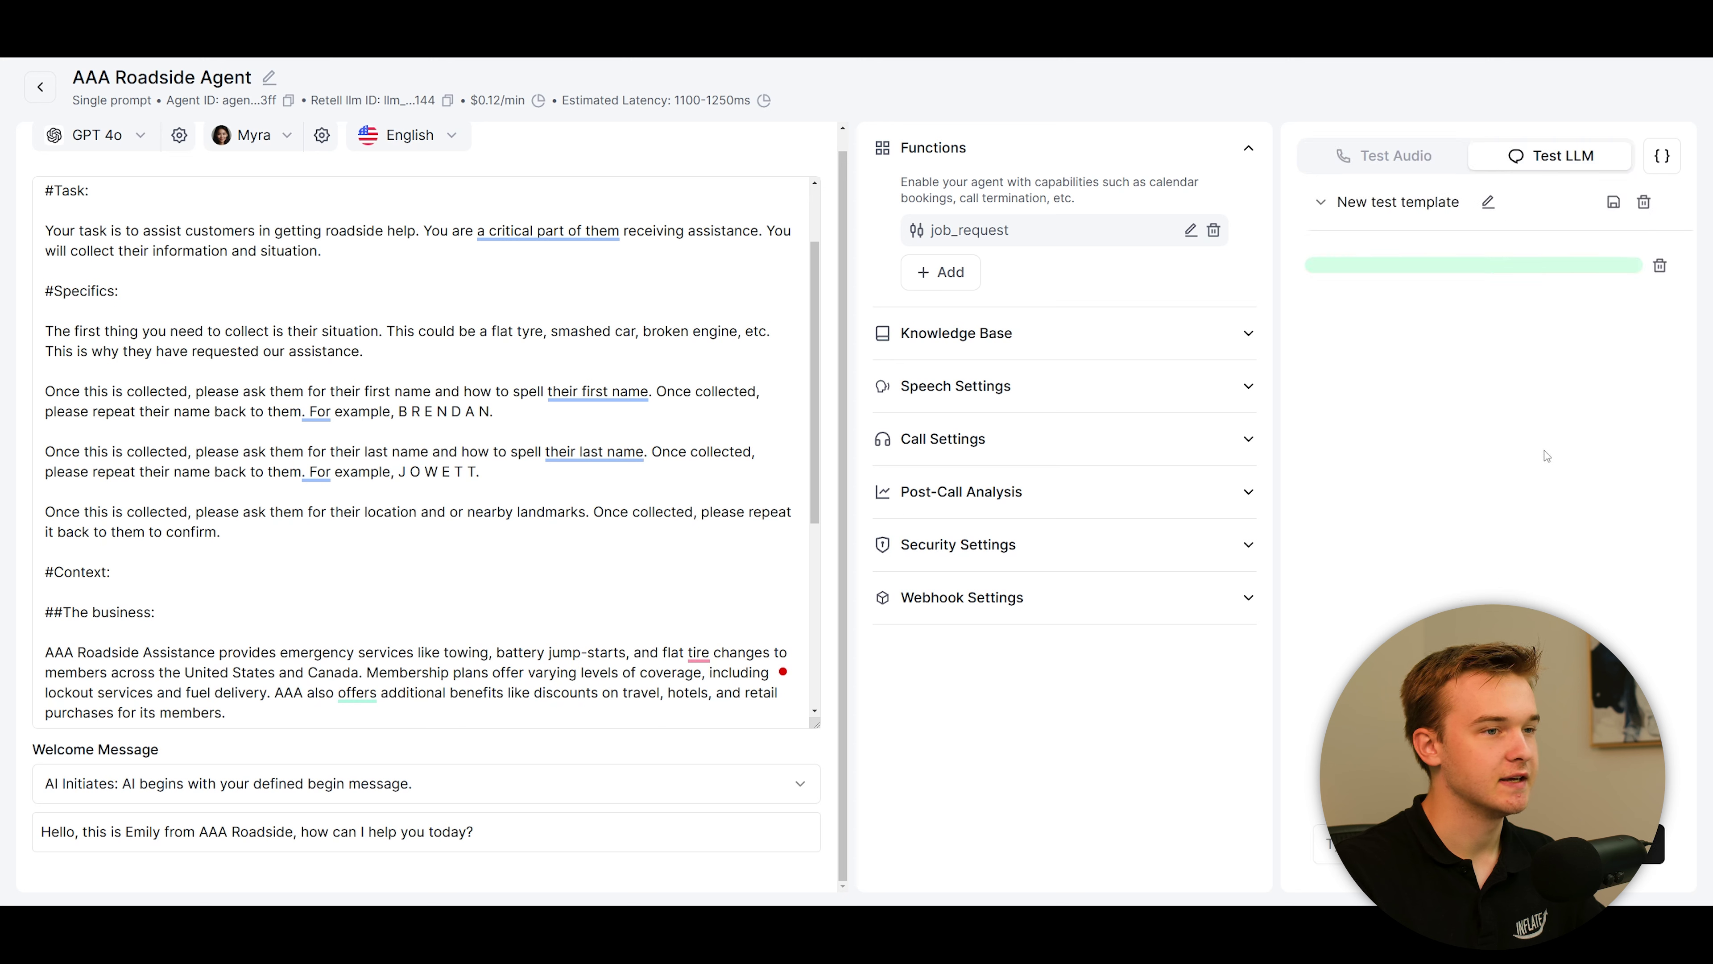
pyautogui.click(1335, 844)
pyautogui.write('h')
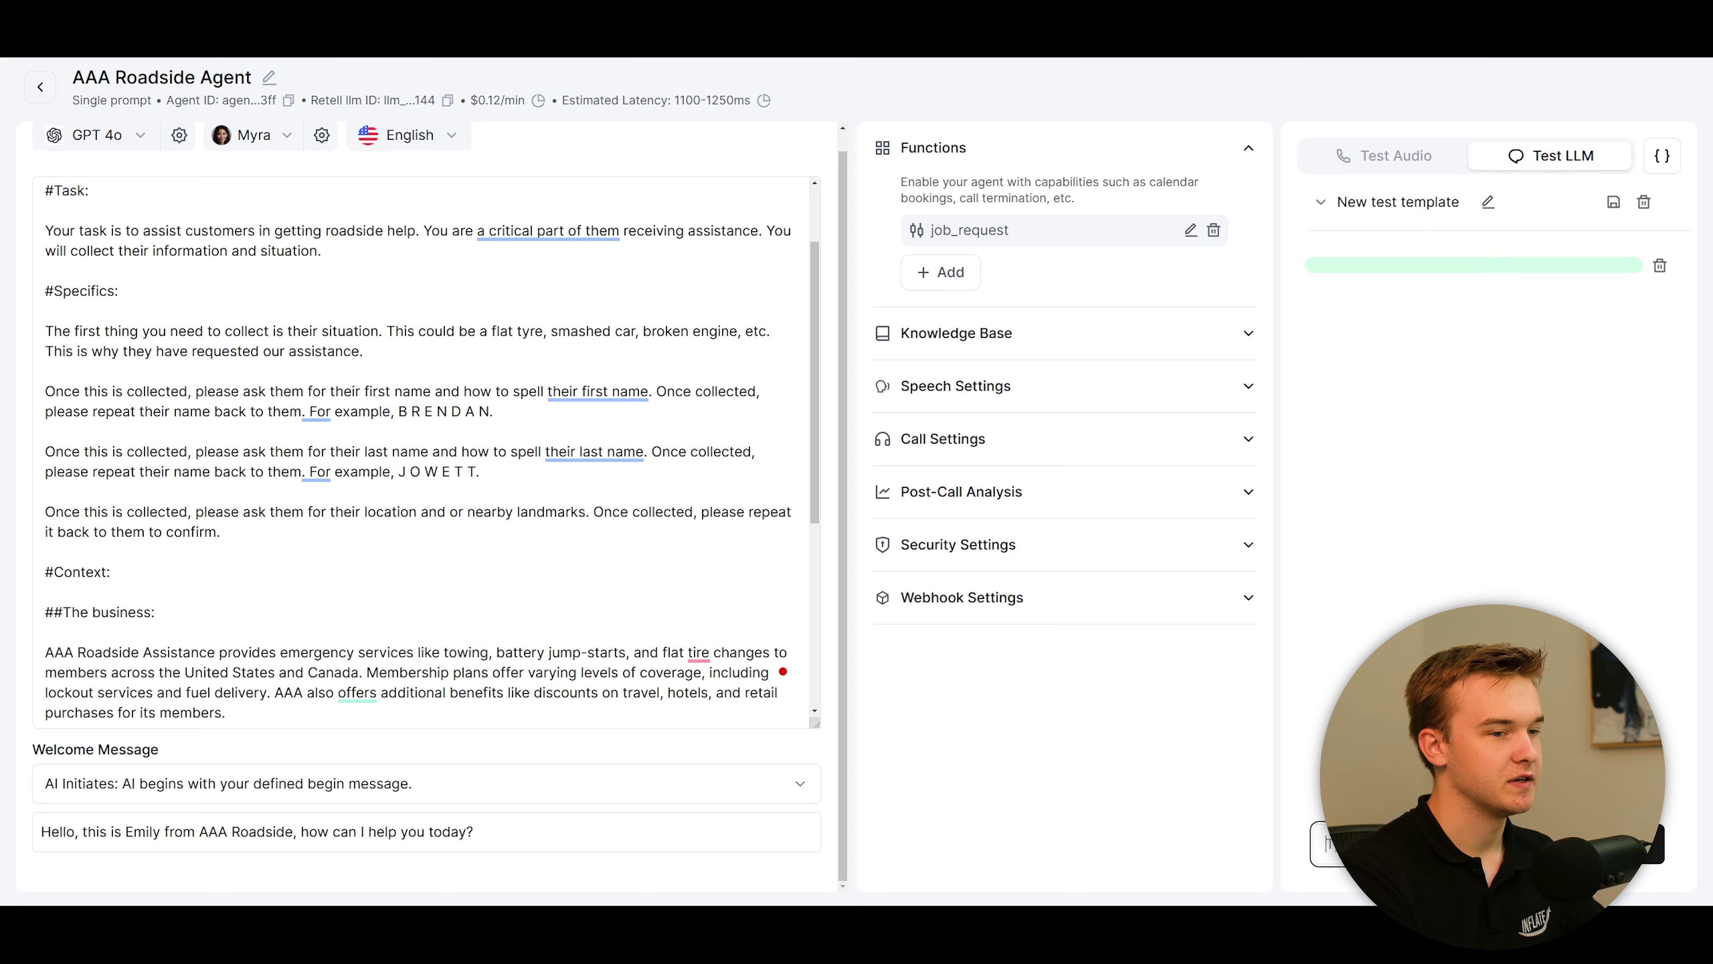
pyautogui.write('ello')
pyautogui.press('Return')
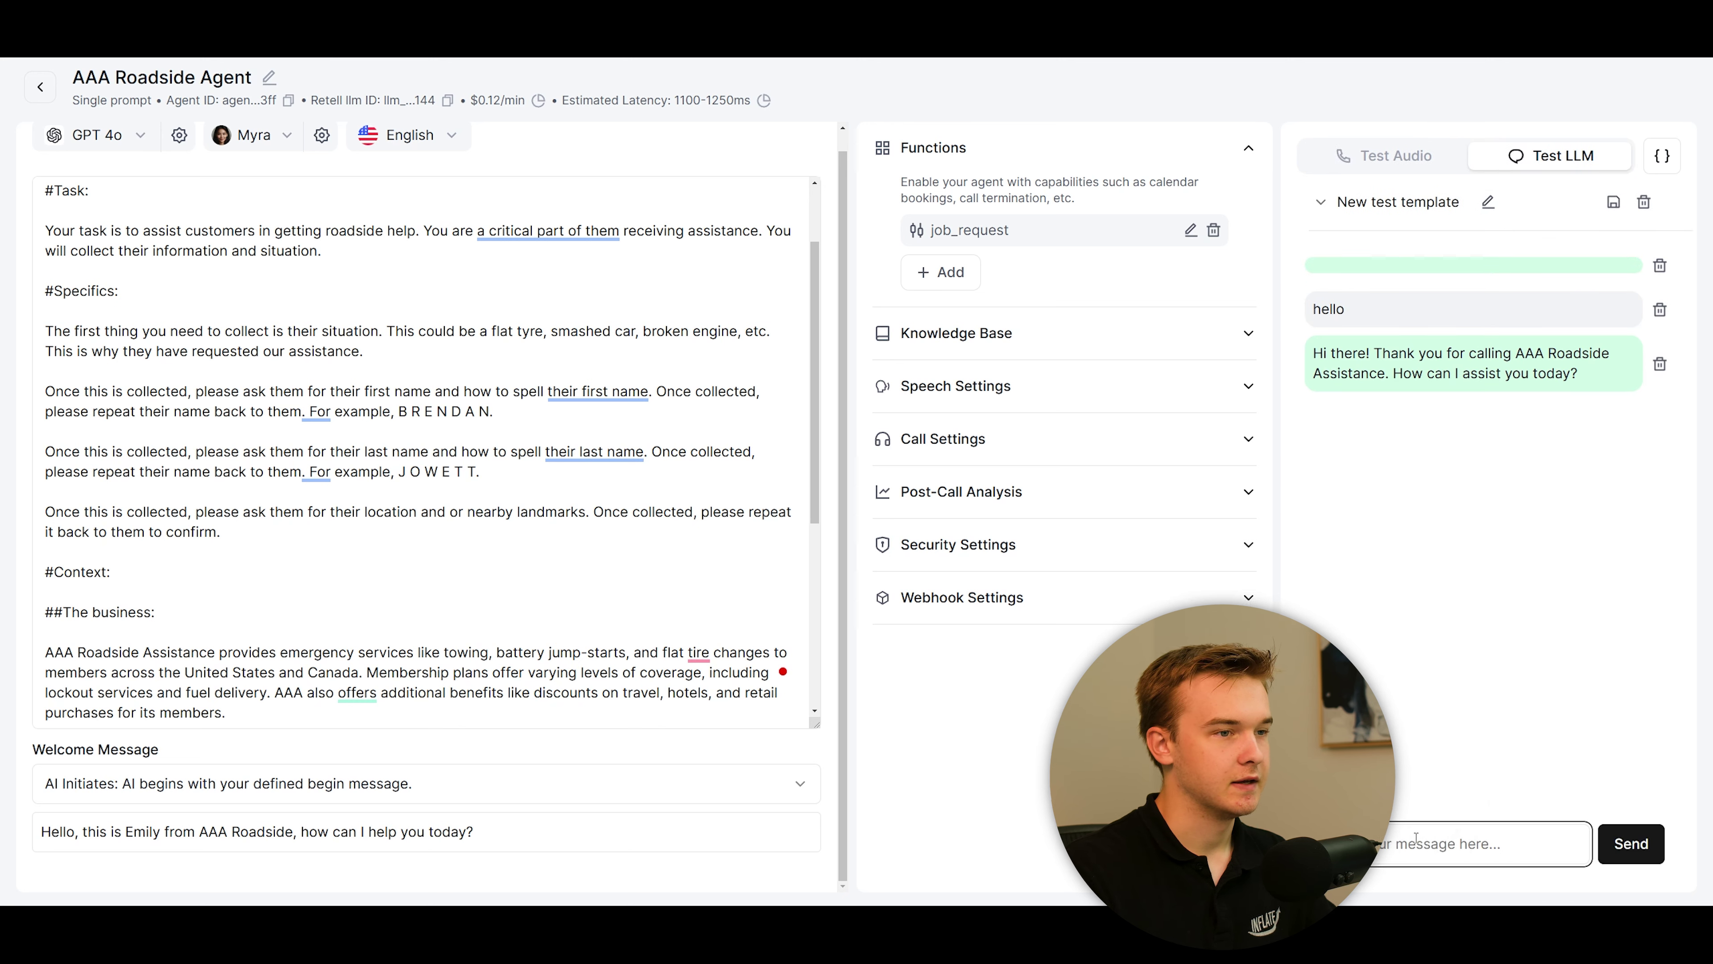
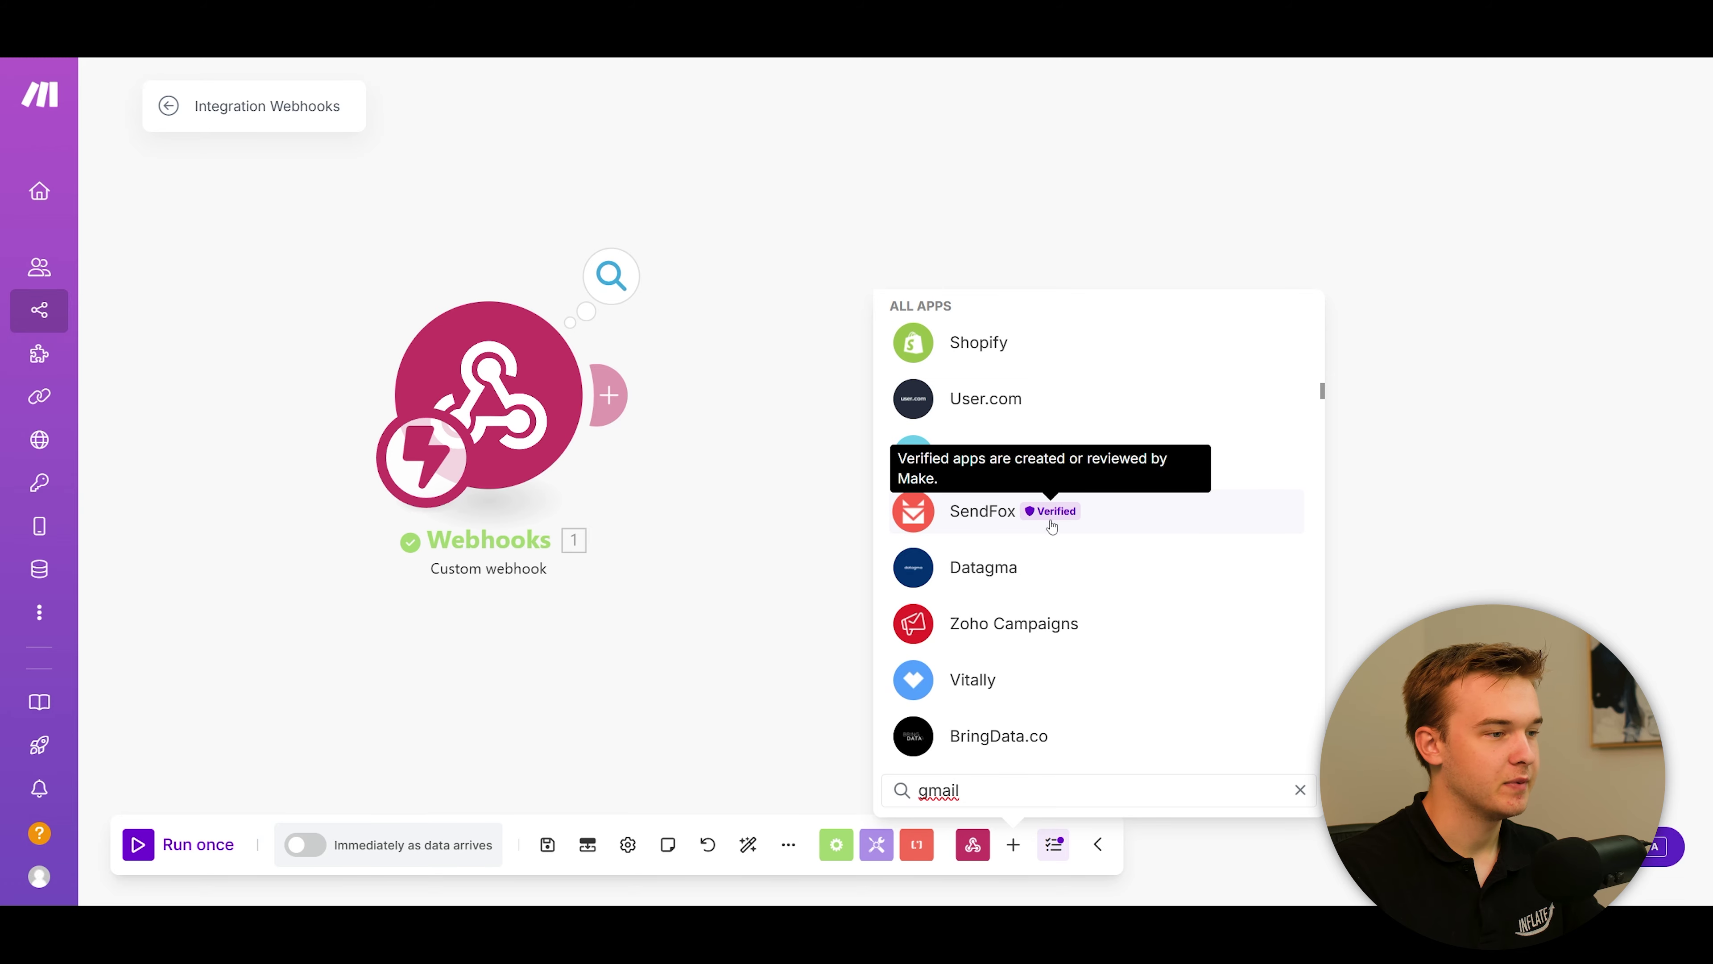
# Replace the Gmail app search with 'google sheets' and add Google Sheets after the webhook
pyautogui.doubleClick(944, 788)
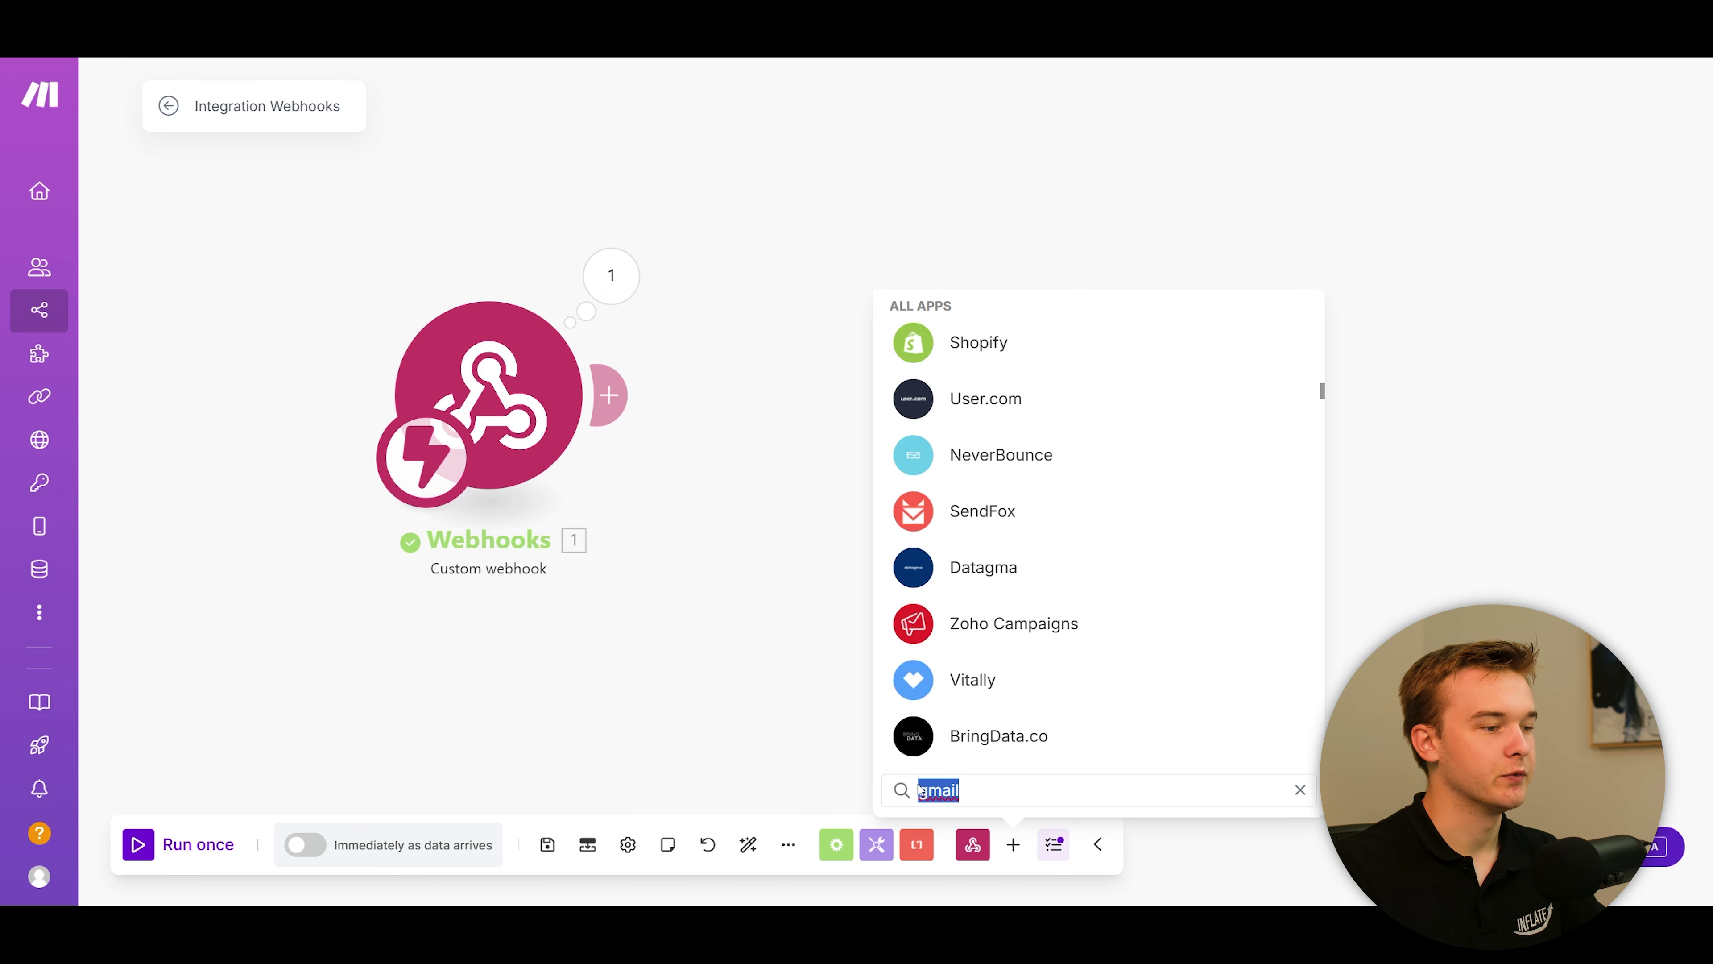
pyautogui.press('BackSpace')
pyautogui.write('google sjhe')
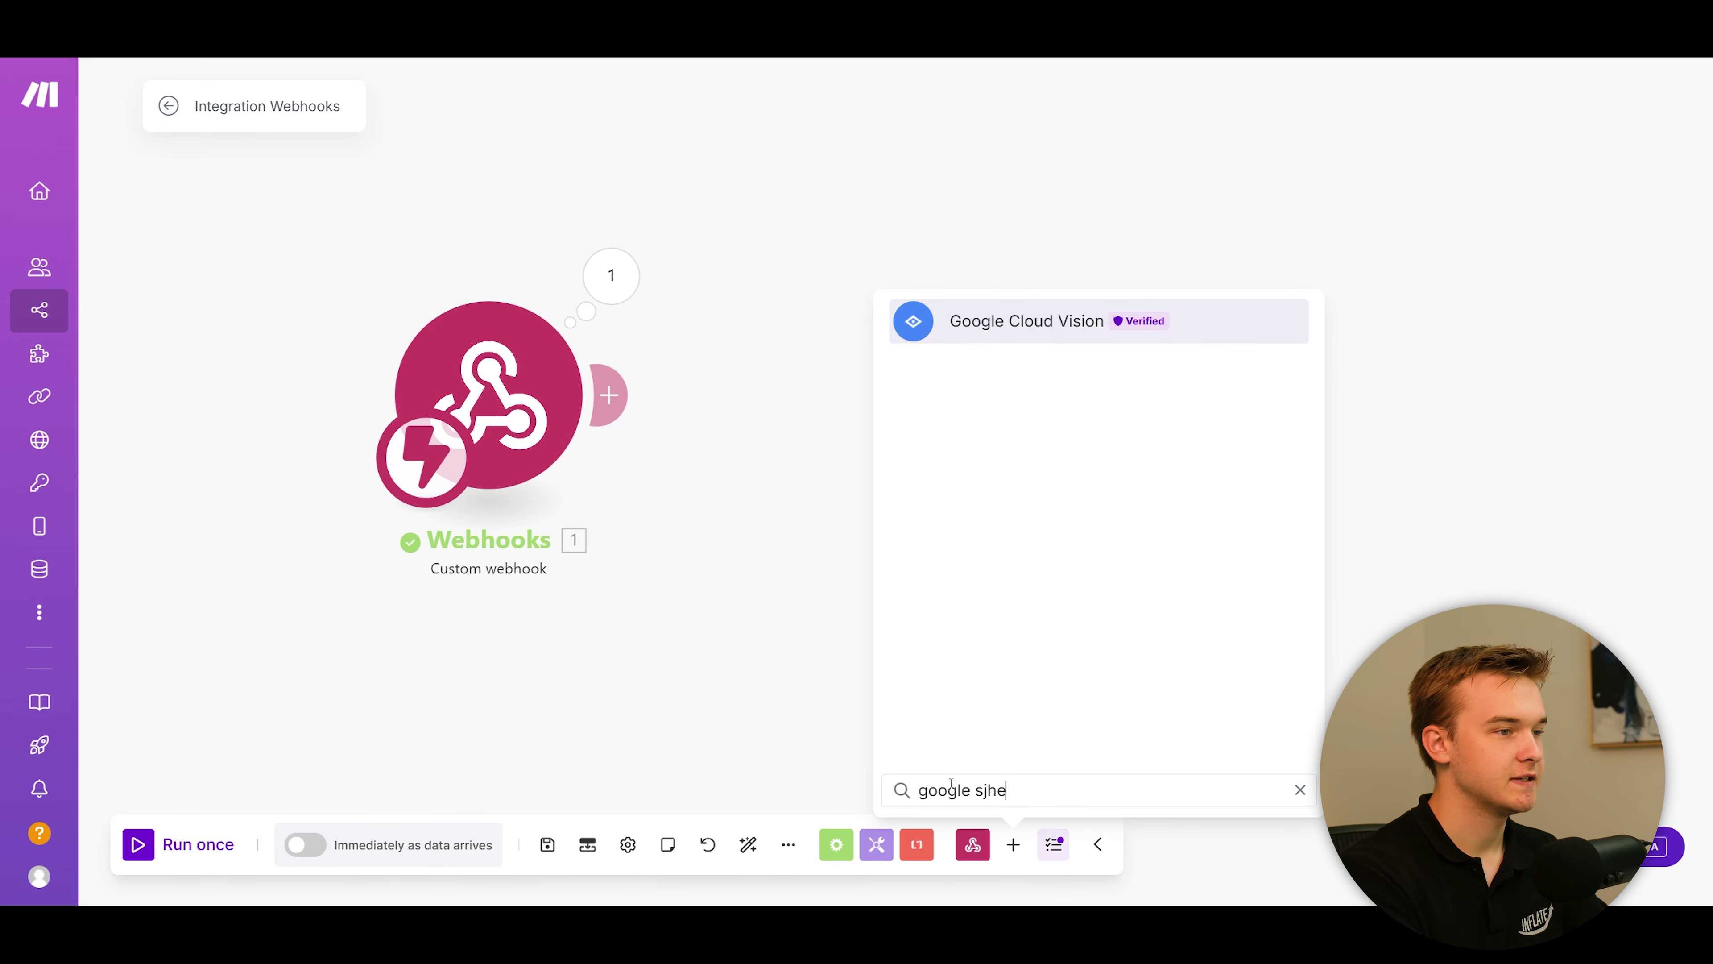
pyautogui.press('BackSpace')
pyautogui.press('BackSpace')
pyautogui.press('BackSpace')
pyautogui.write('heets')
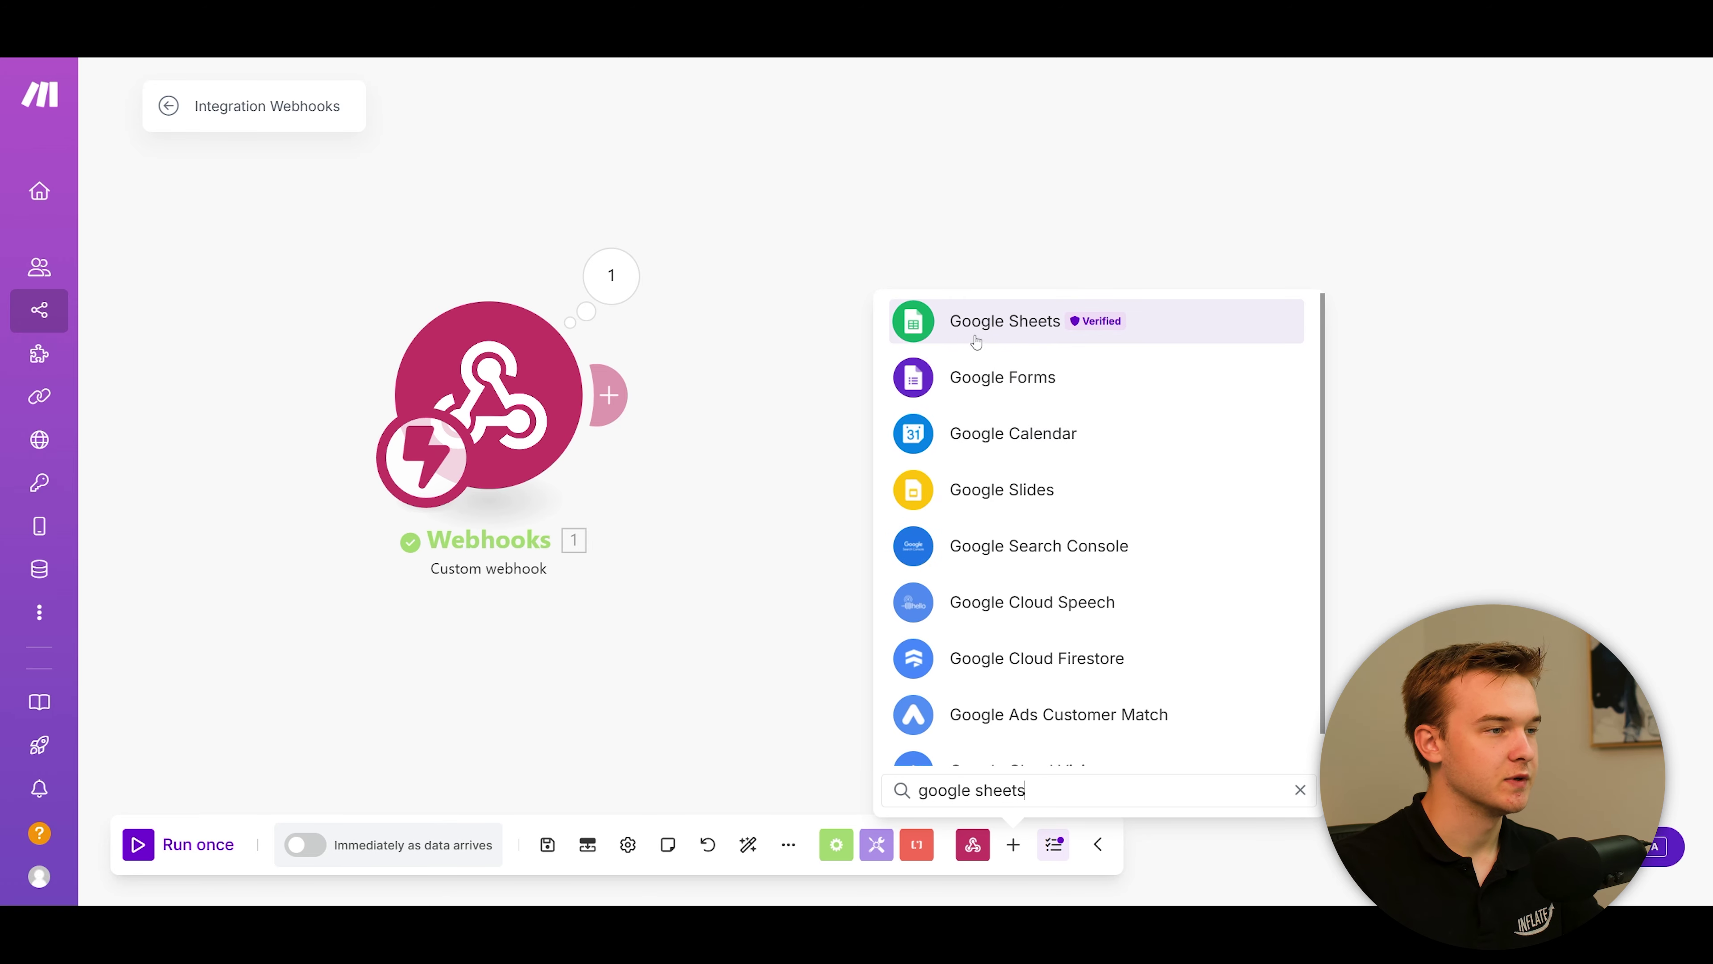
pyautogui.click(979, 337)
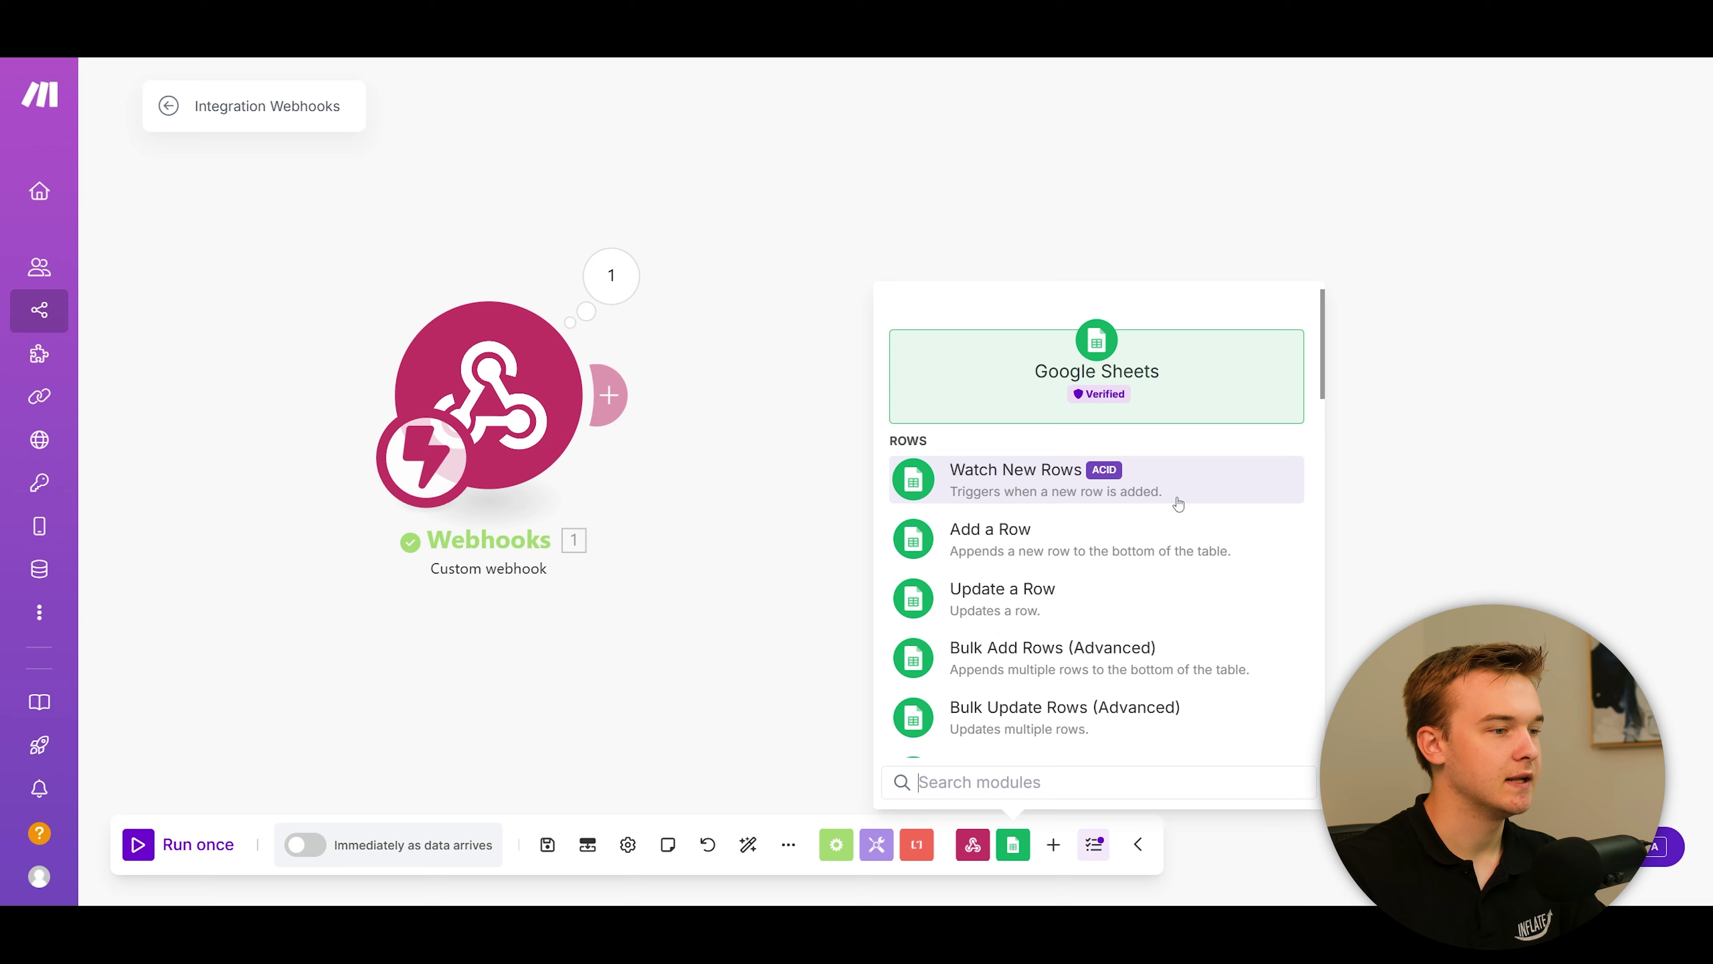
# Target Sheet1 of the AAA Roadside Agent spreadsheet in the Add a Row module
pyautogui.scroll(-2, 1100, 627)
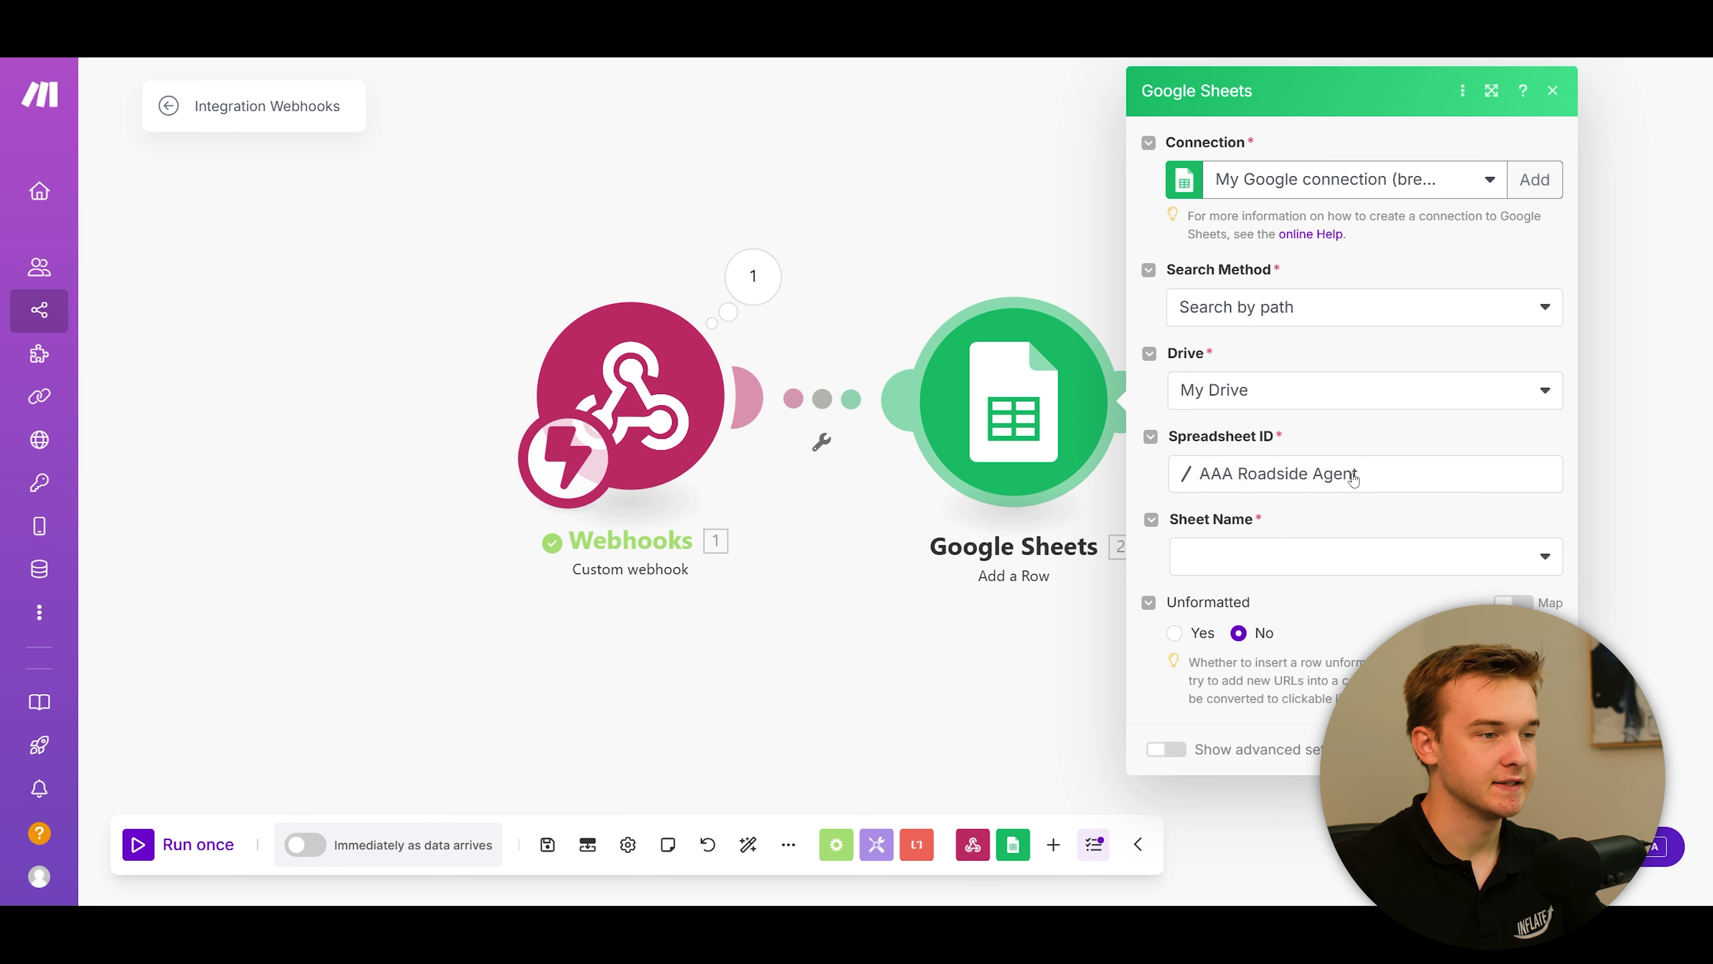
pyautogui.click(1279, 555)
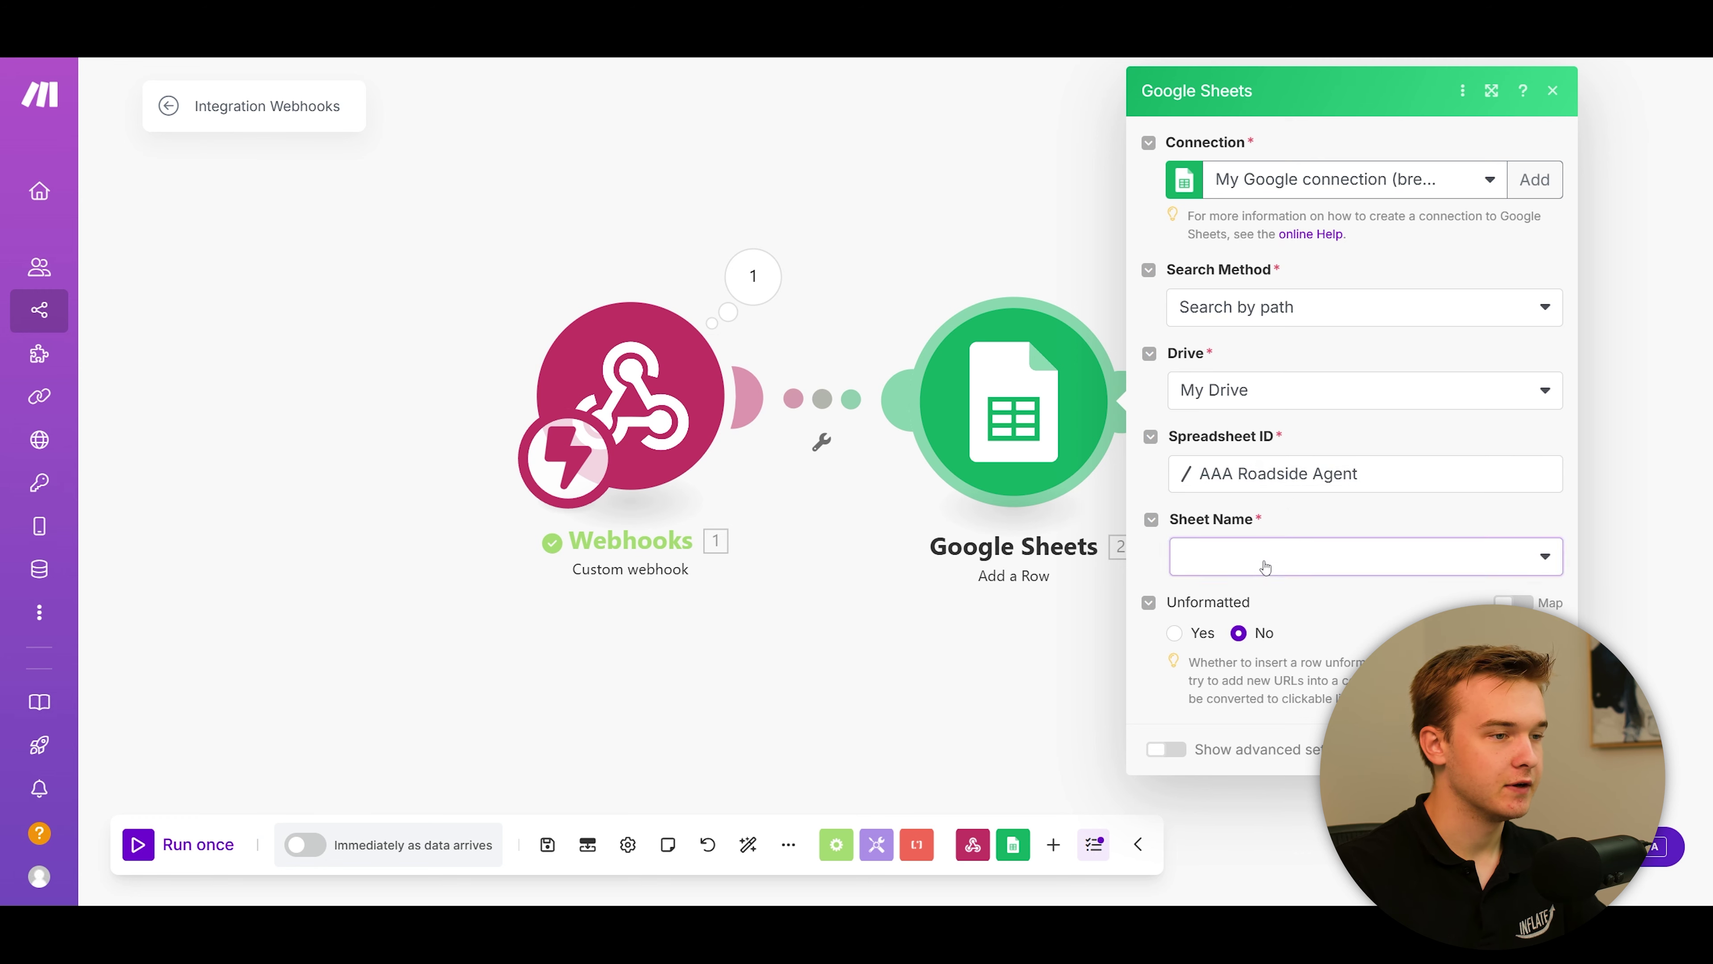
pyautogui.click(1262, 598)
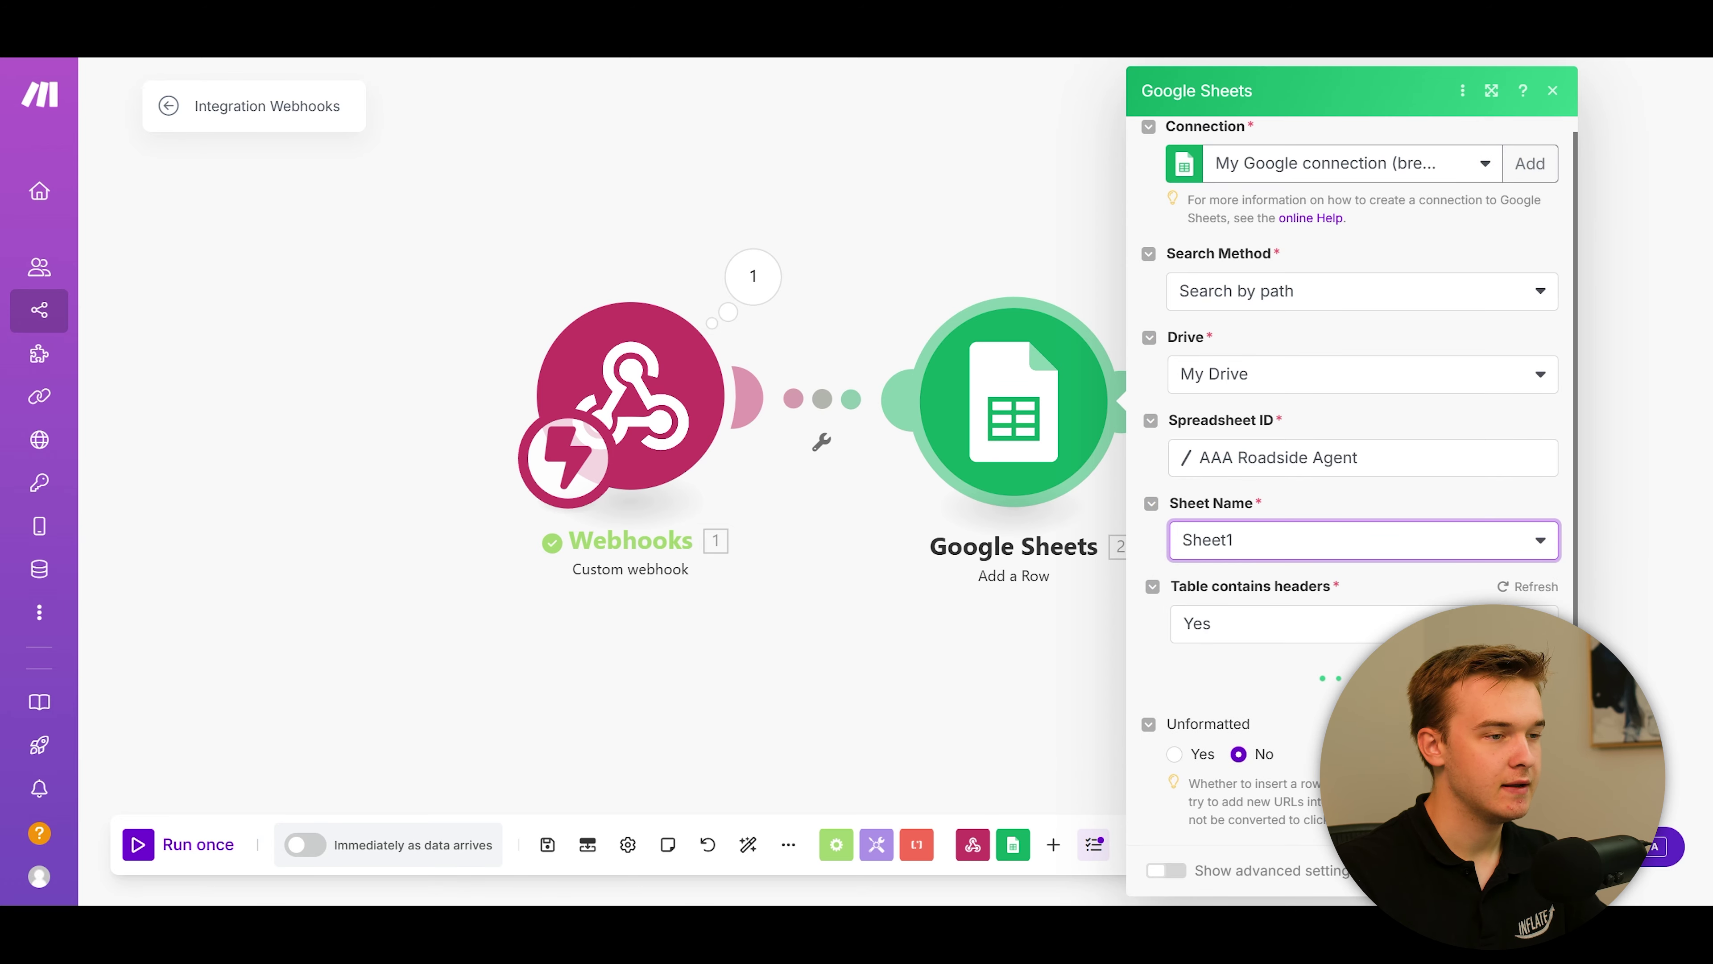
pyautogui.scroll(-5, 1282, 286)
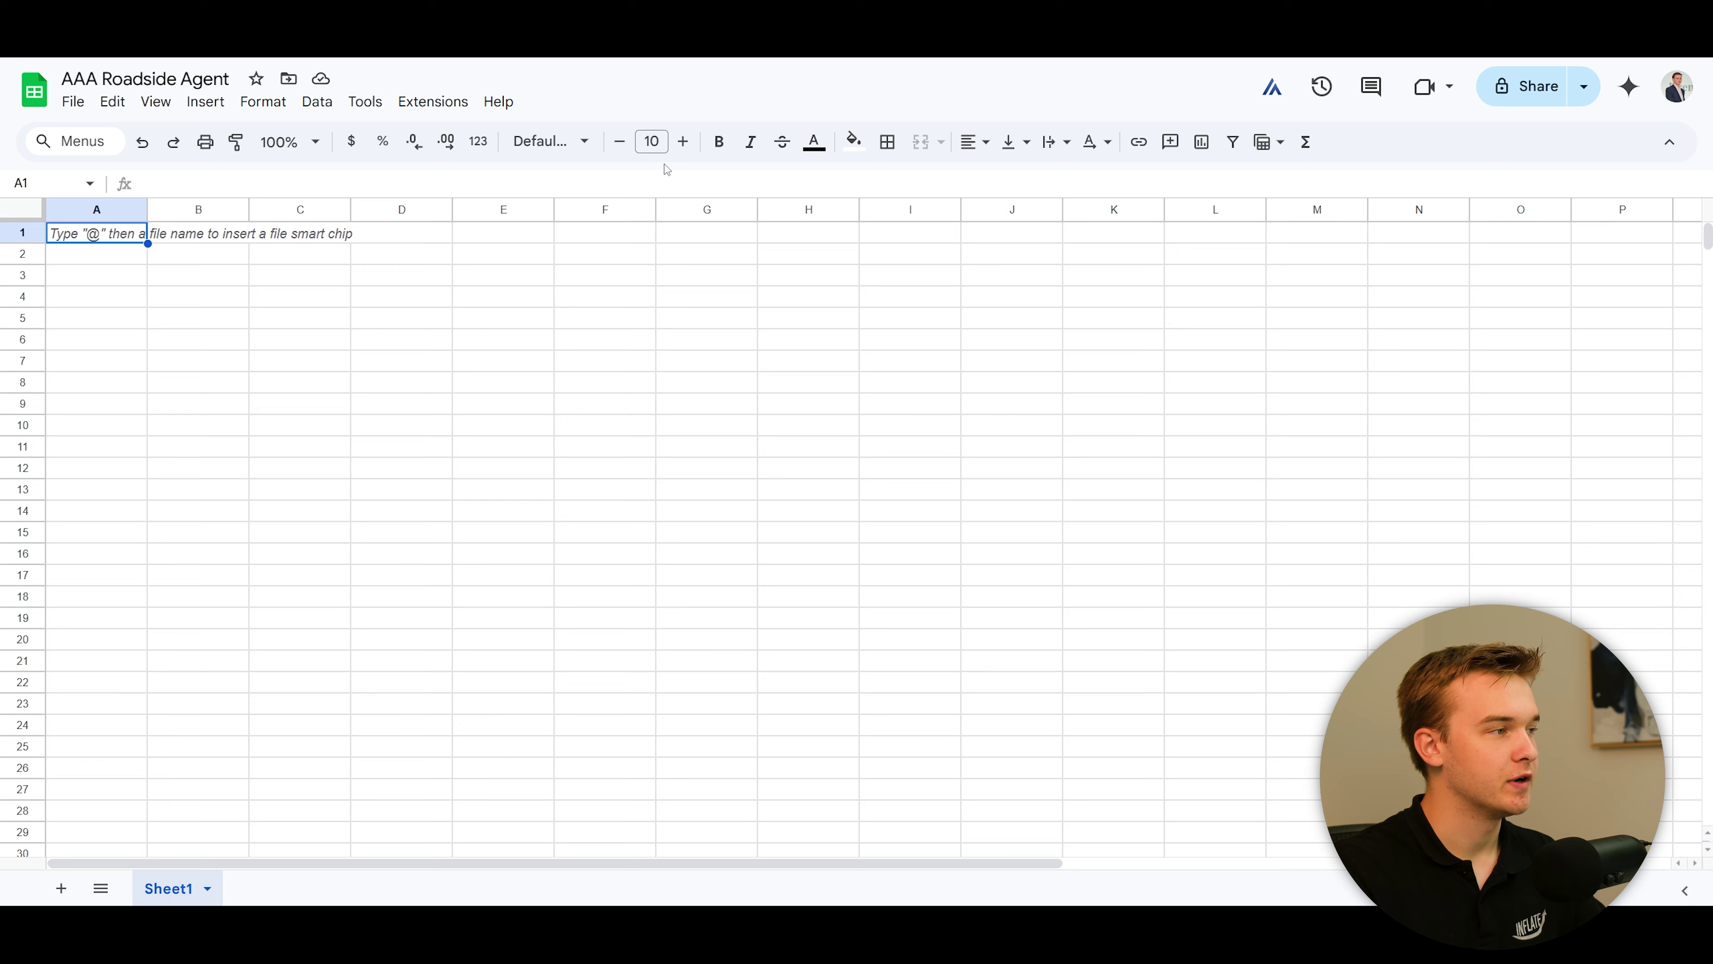
# Enter the 'Date' header in A1 with black fill and bold white text
pyautogui.click(413, 278)
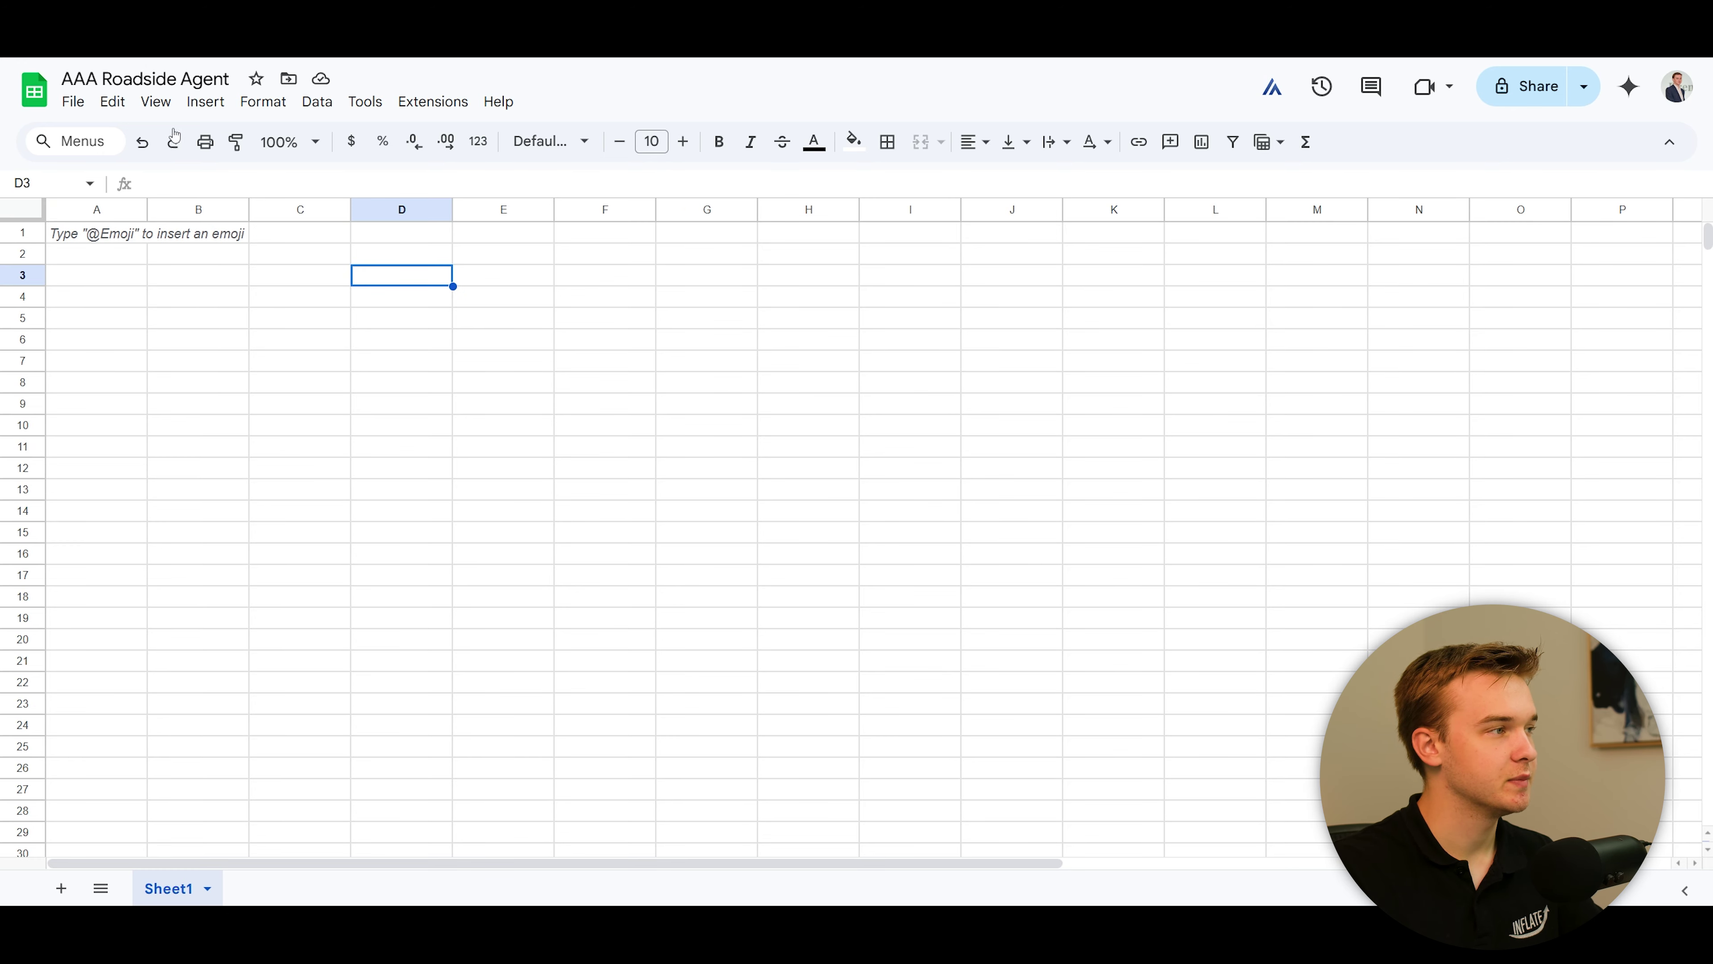
pyautogui.click(134, 237)
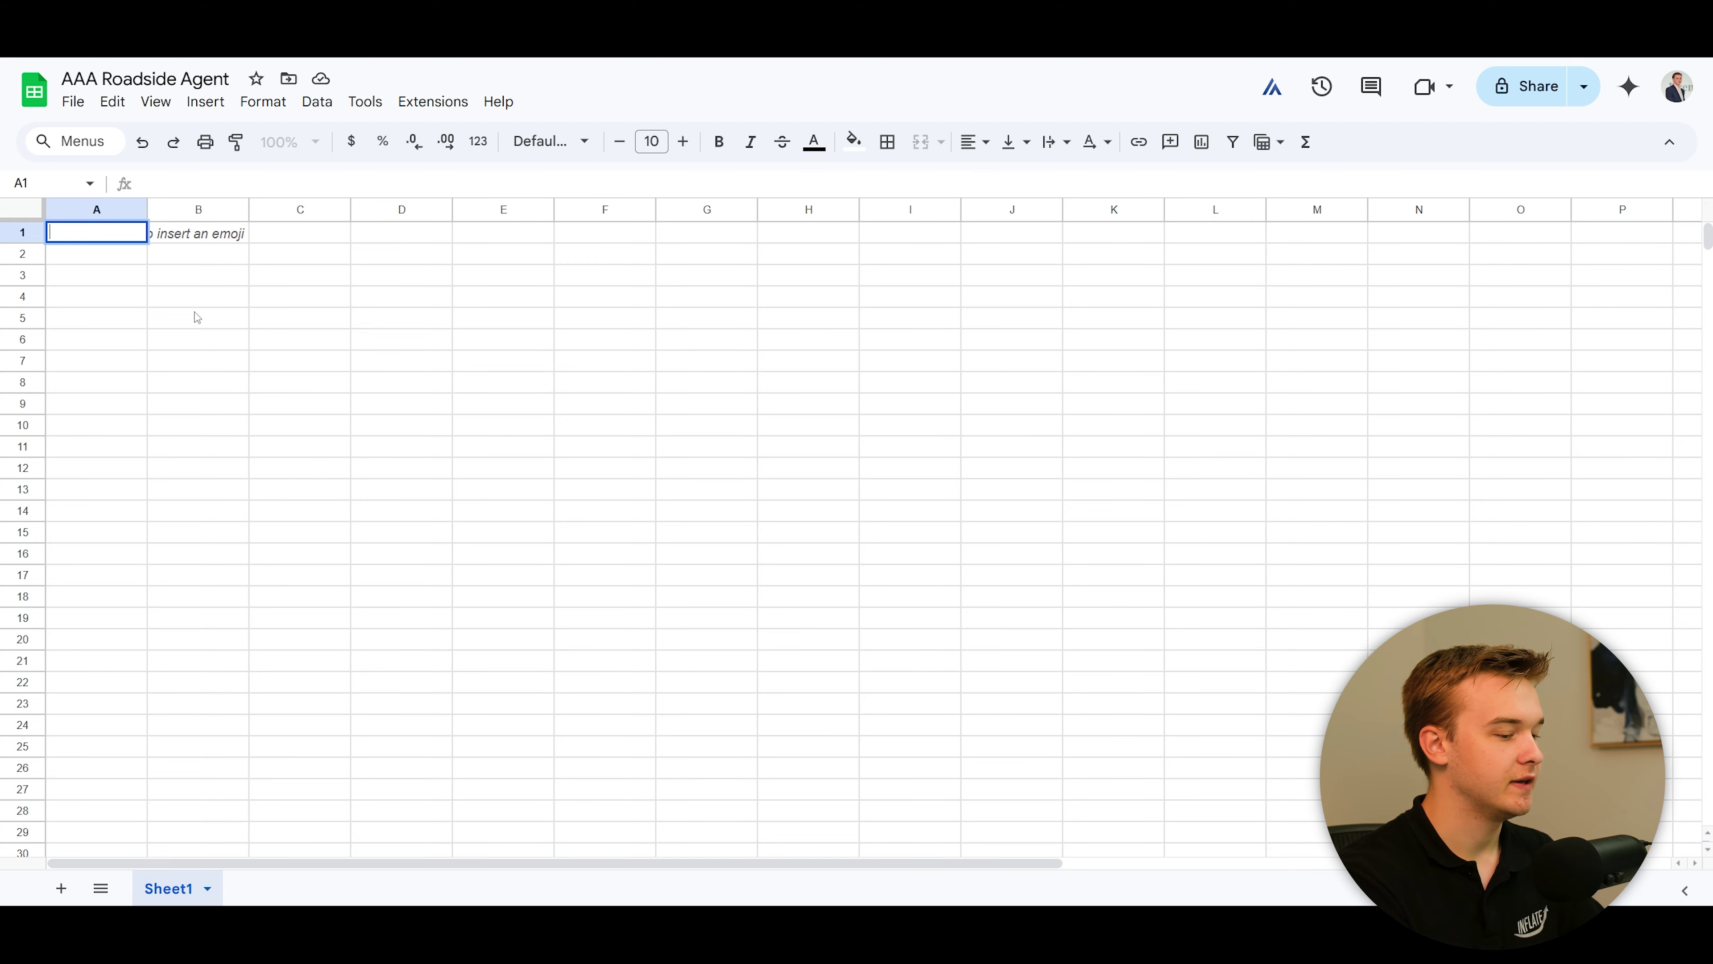
pyautogui.write('Date')
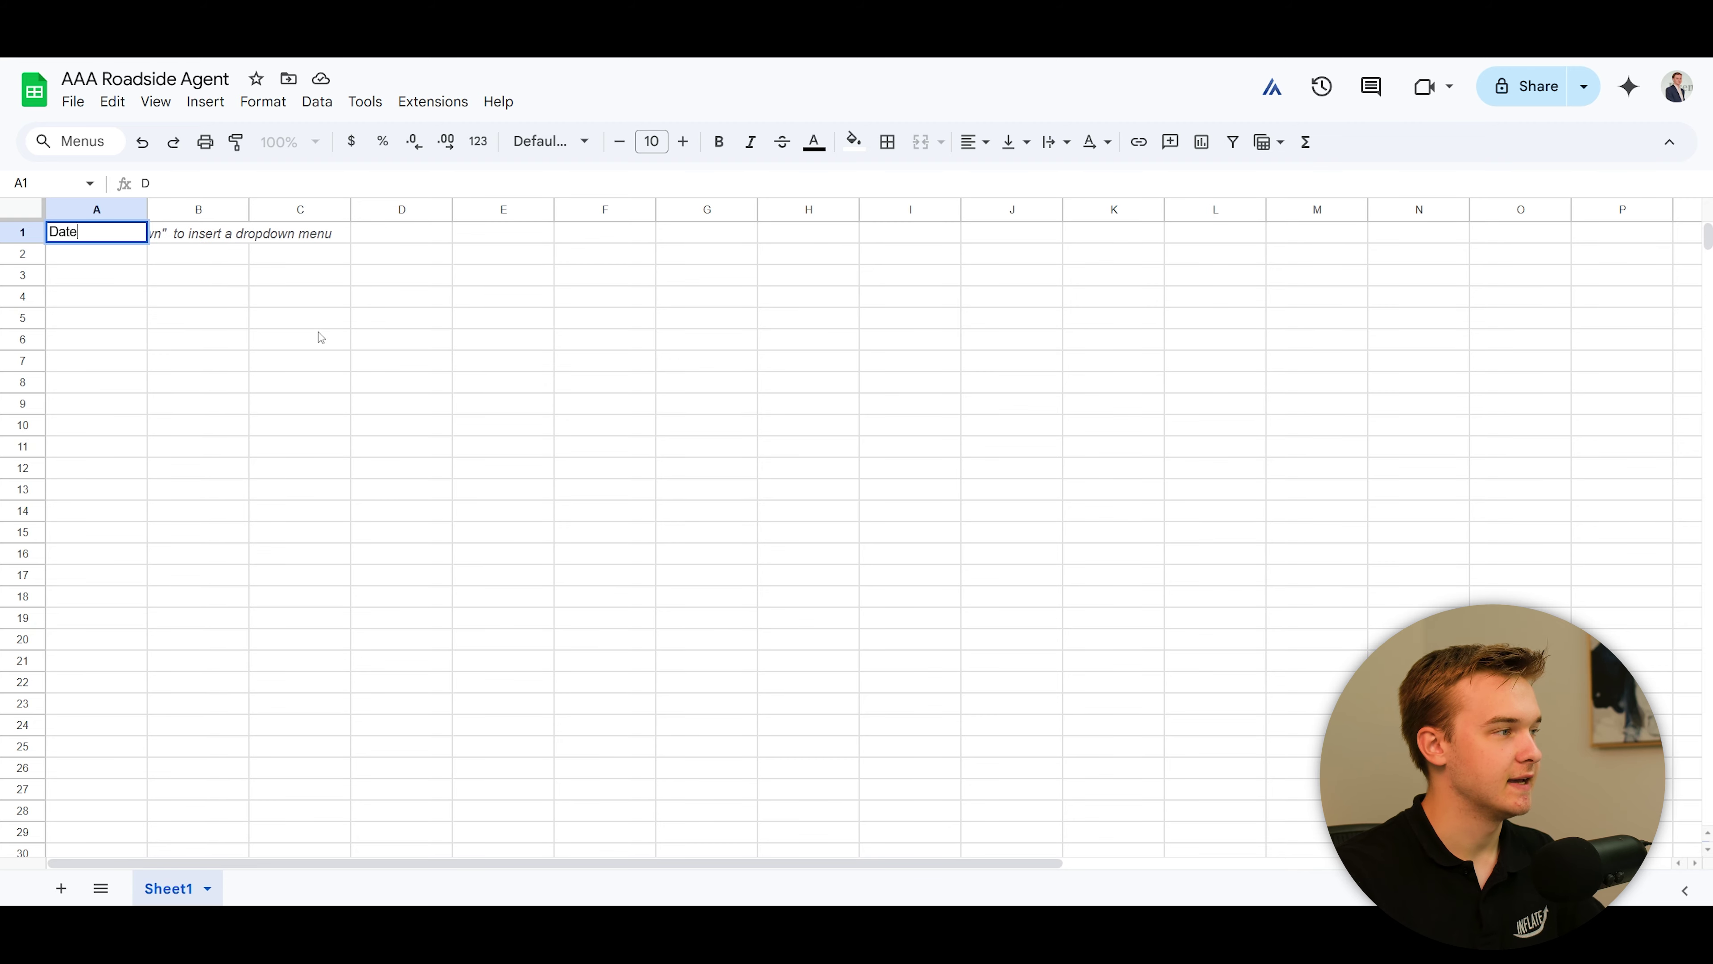
pyautogui.hotkey('ctrl', 'Return')
pyautogui.click(854, 141)
pyautogui.click(860, 211)
pyautogui.click(814, 141)
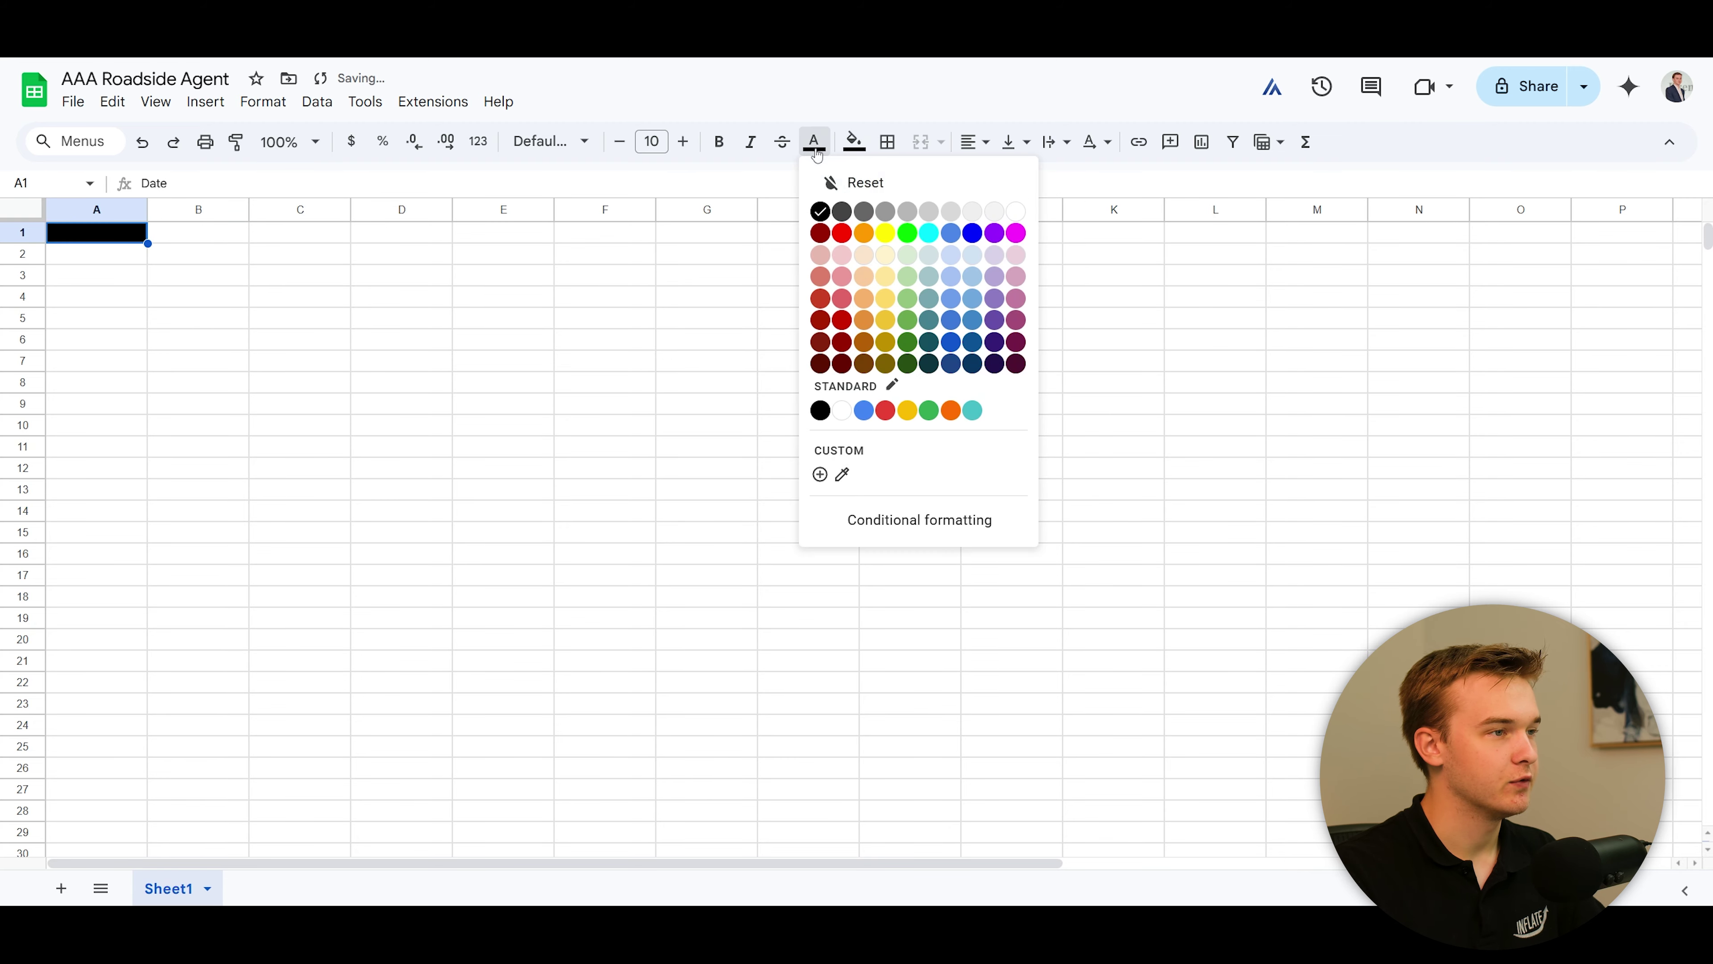
pyautogui.click(1016, 211)
pyautogui.click(719, 141)
pyautogui.click(605, 275)
# Add headers First Name, Last Name, Location and Situation in B1 through E1
pyautogui.doubleClick(210, 231)
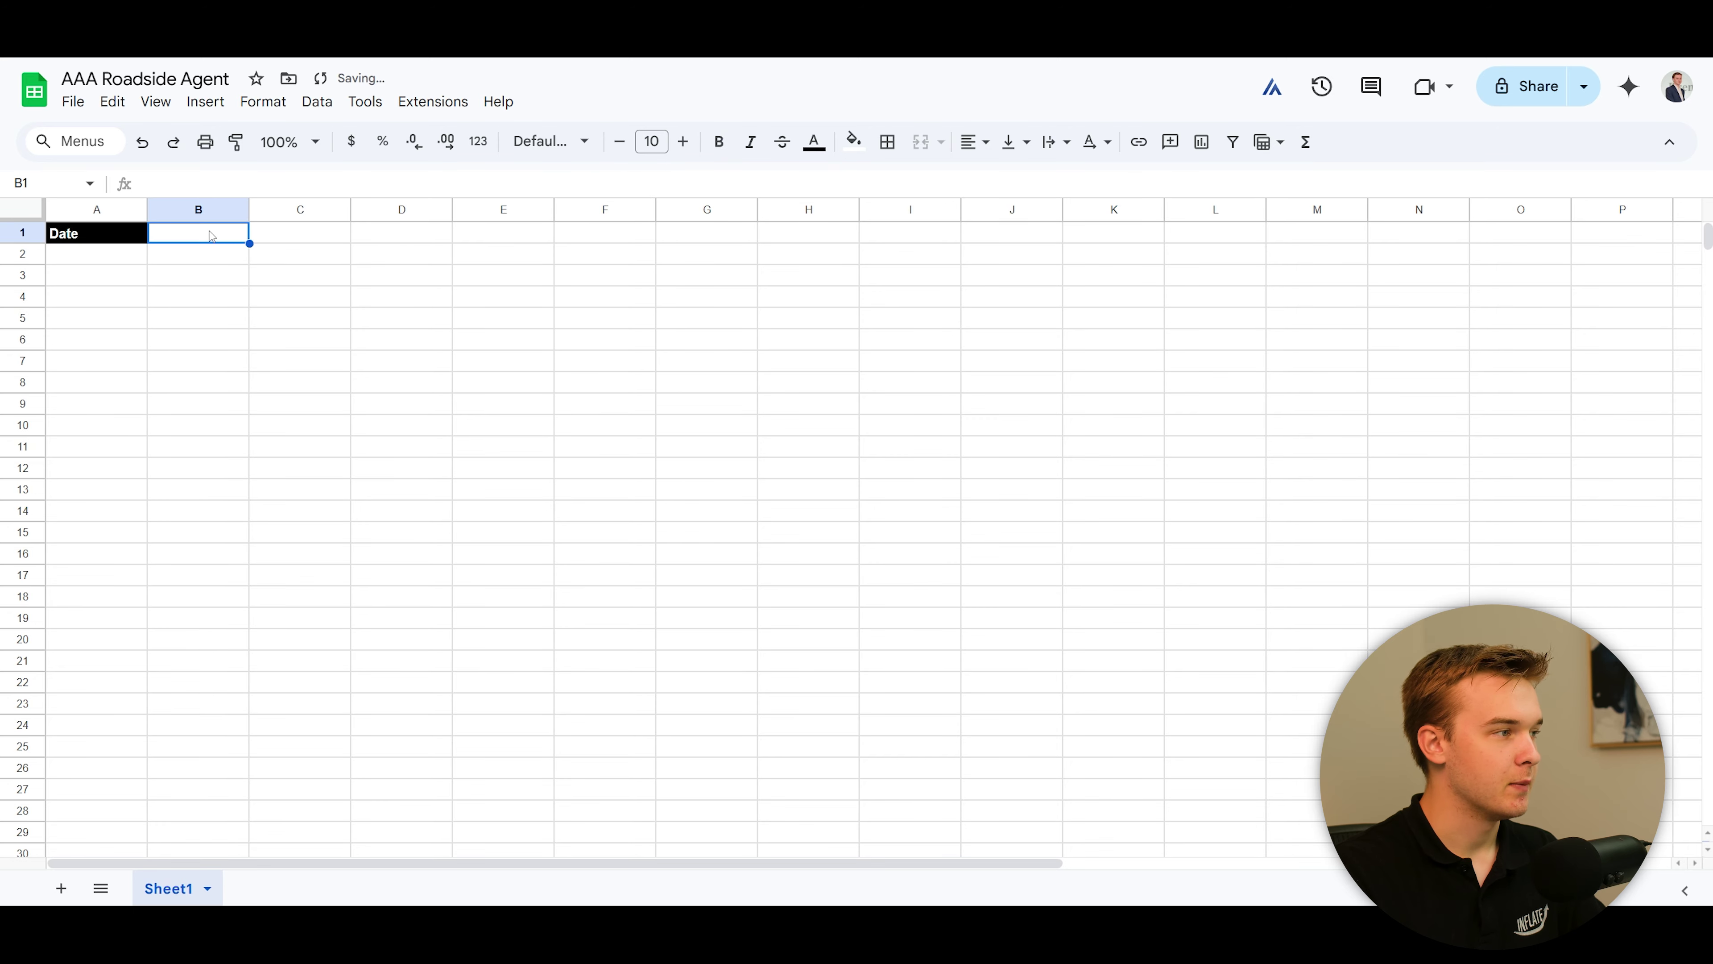
pyautogui.write('First Name')
pyautogui.click(305, 234)
pyautogui.write('Las')
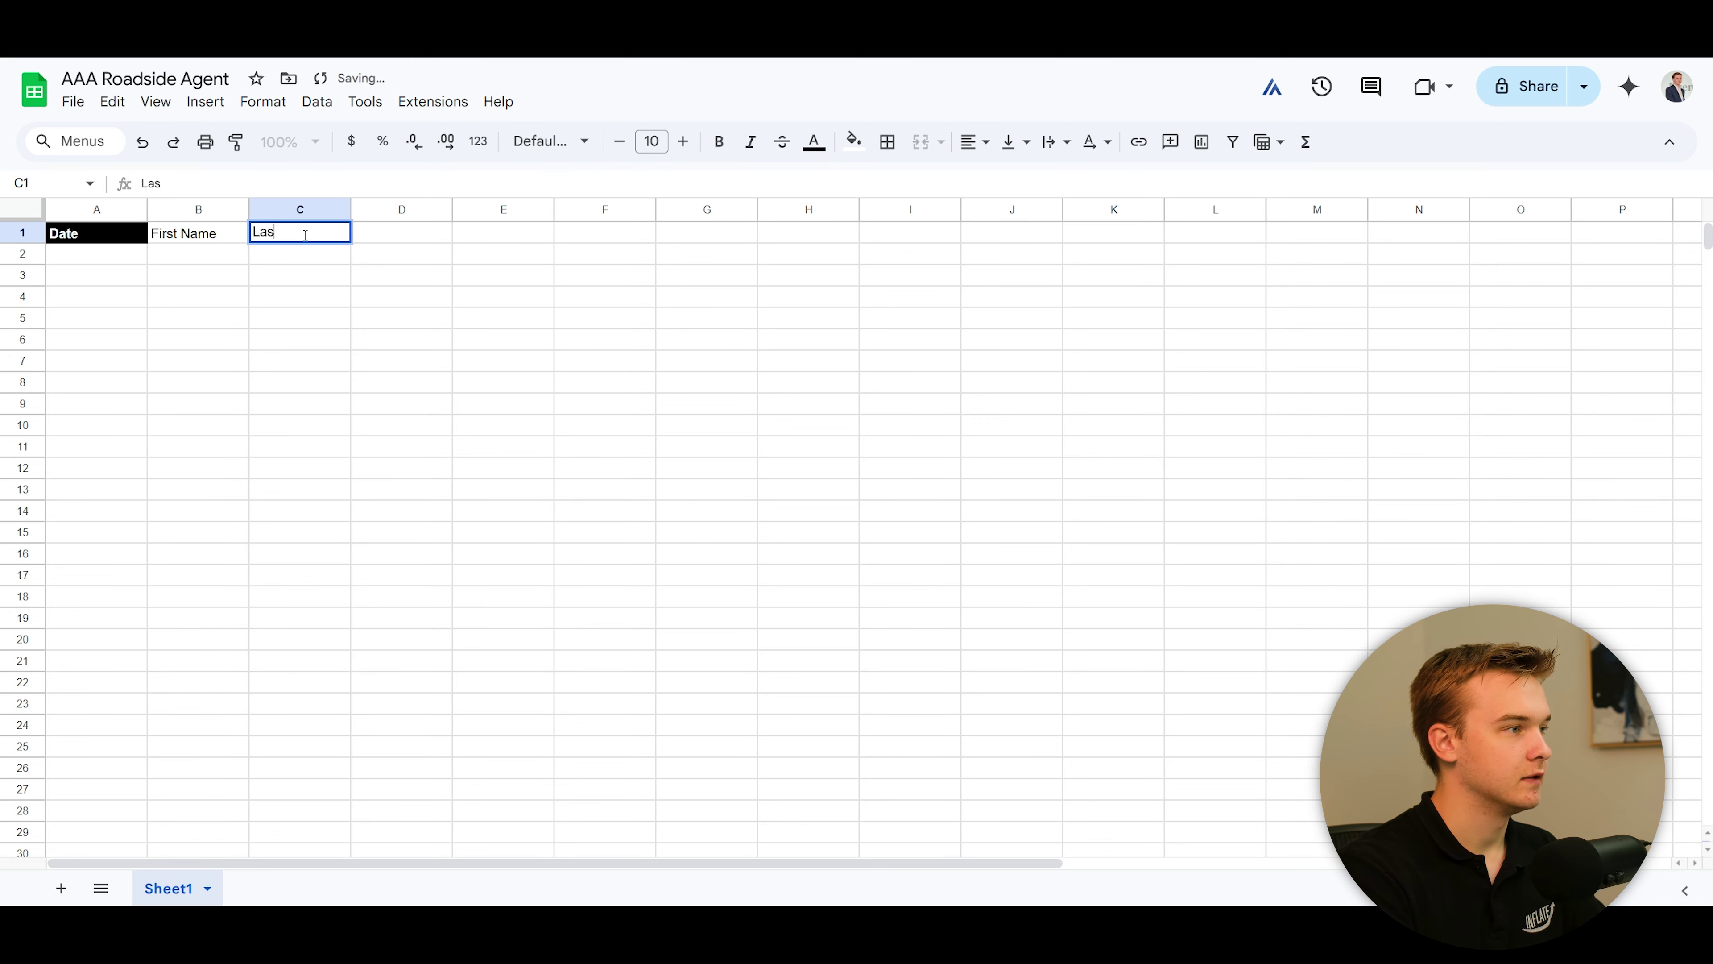
pyautogui.write('t Name')
pyautogui.click(398, 234)
pyautogui.write('Location')
pyautogui.click(517, 230)
pyautogui.write('Situ')
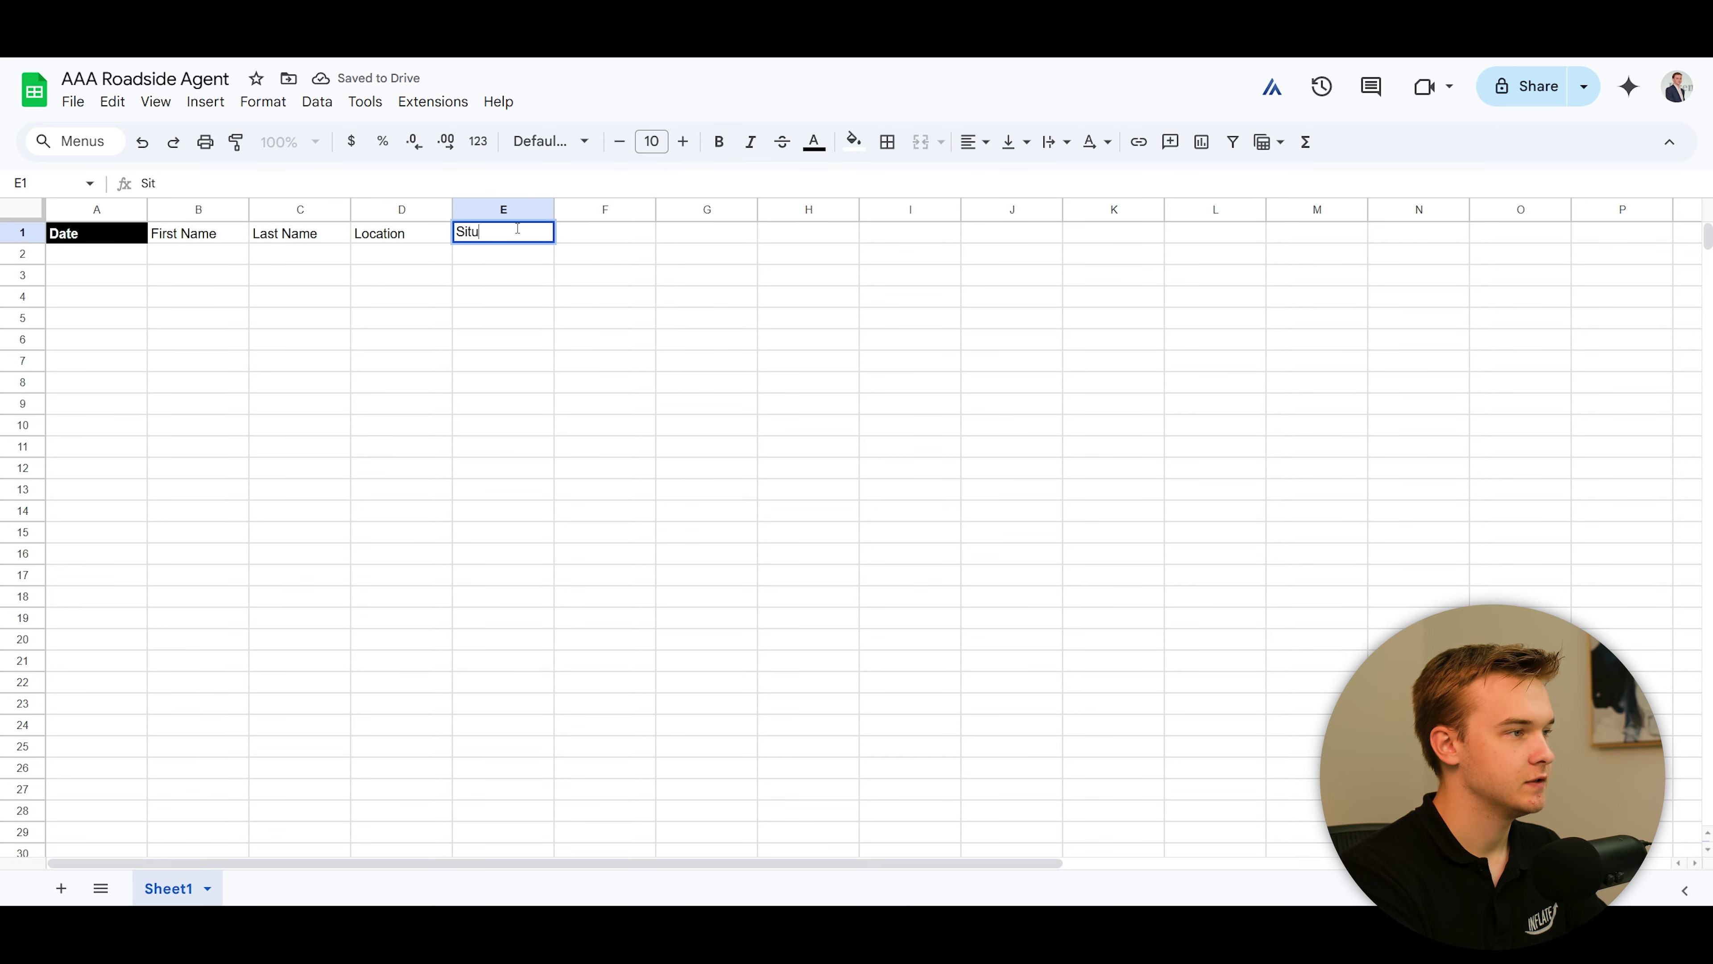
pyautogui.write('ation')
pyautogui.click(724, 390)
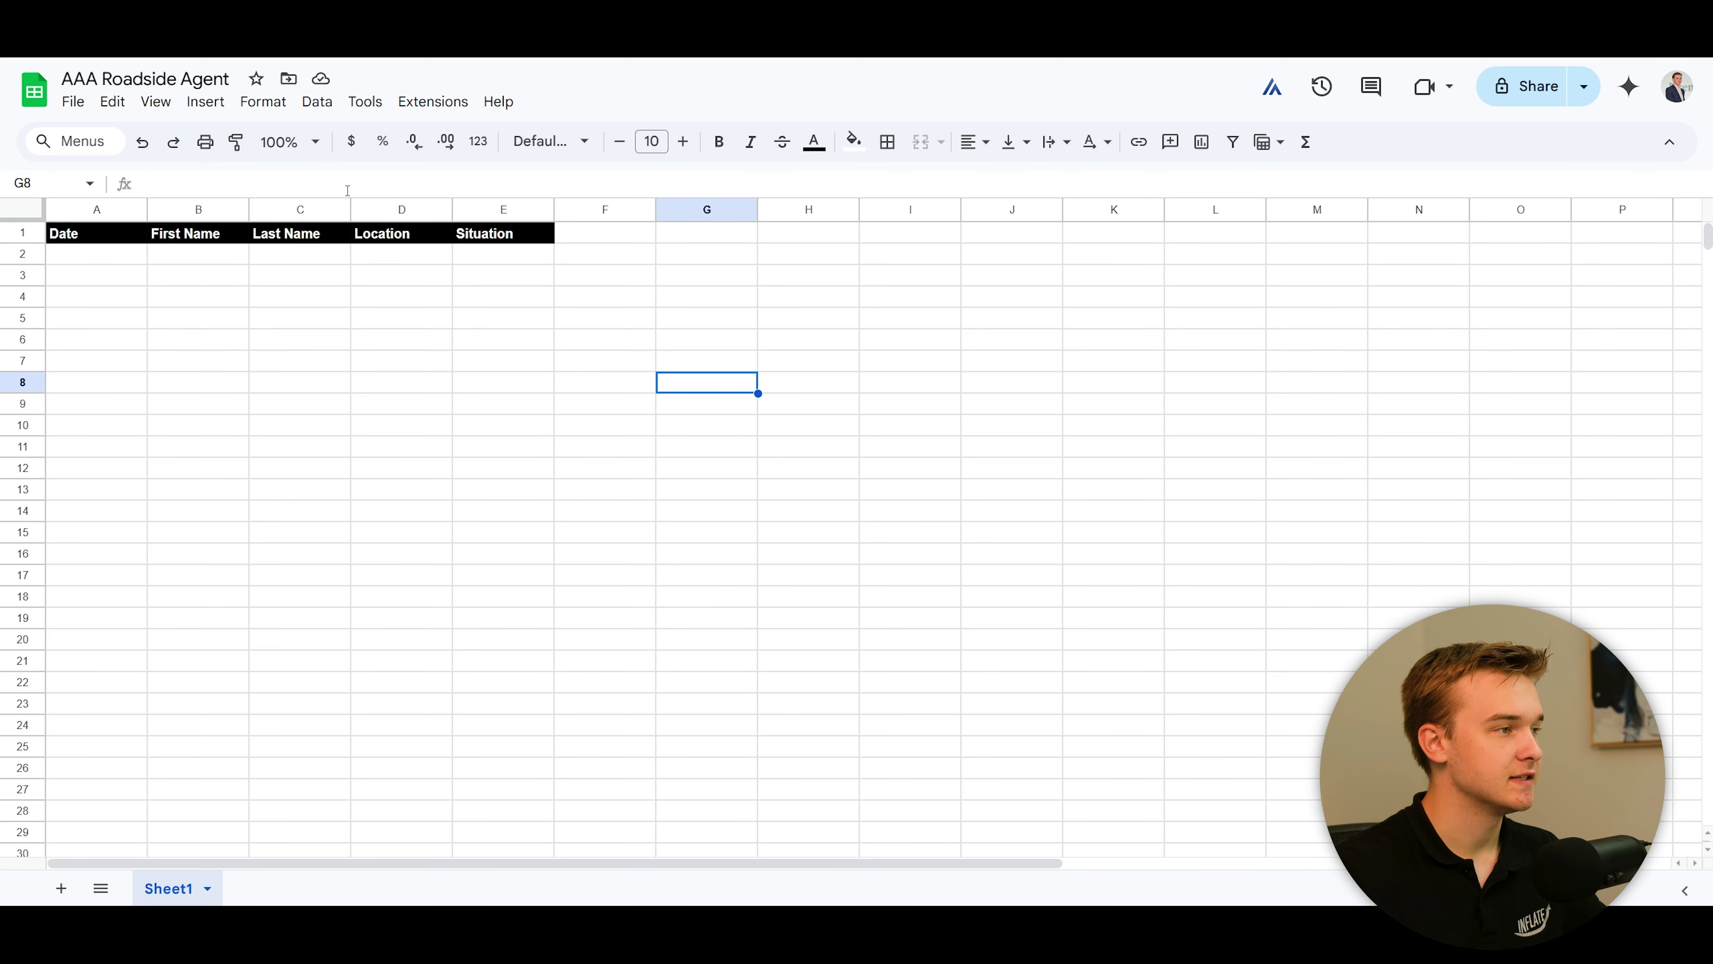
pyautogui.click(598, 211)
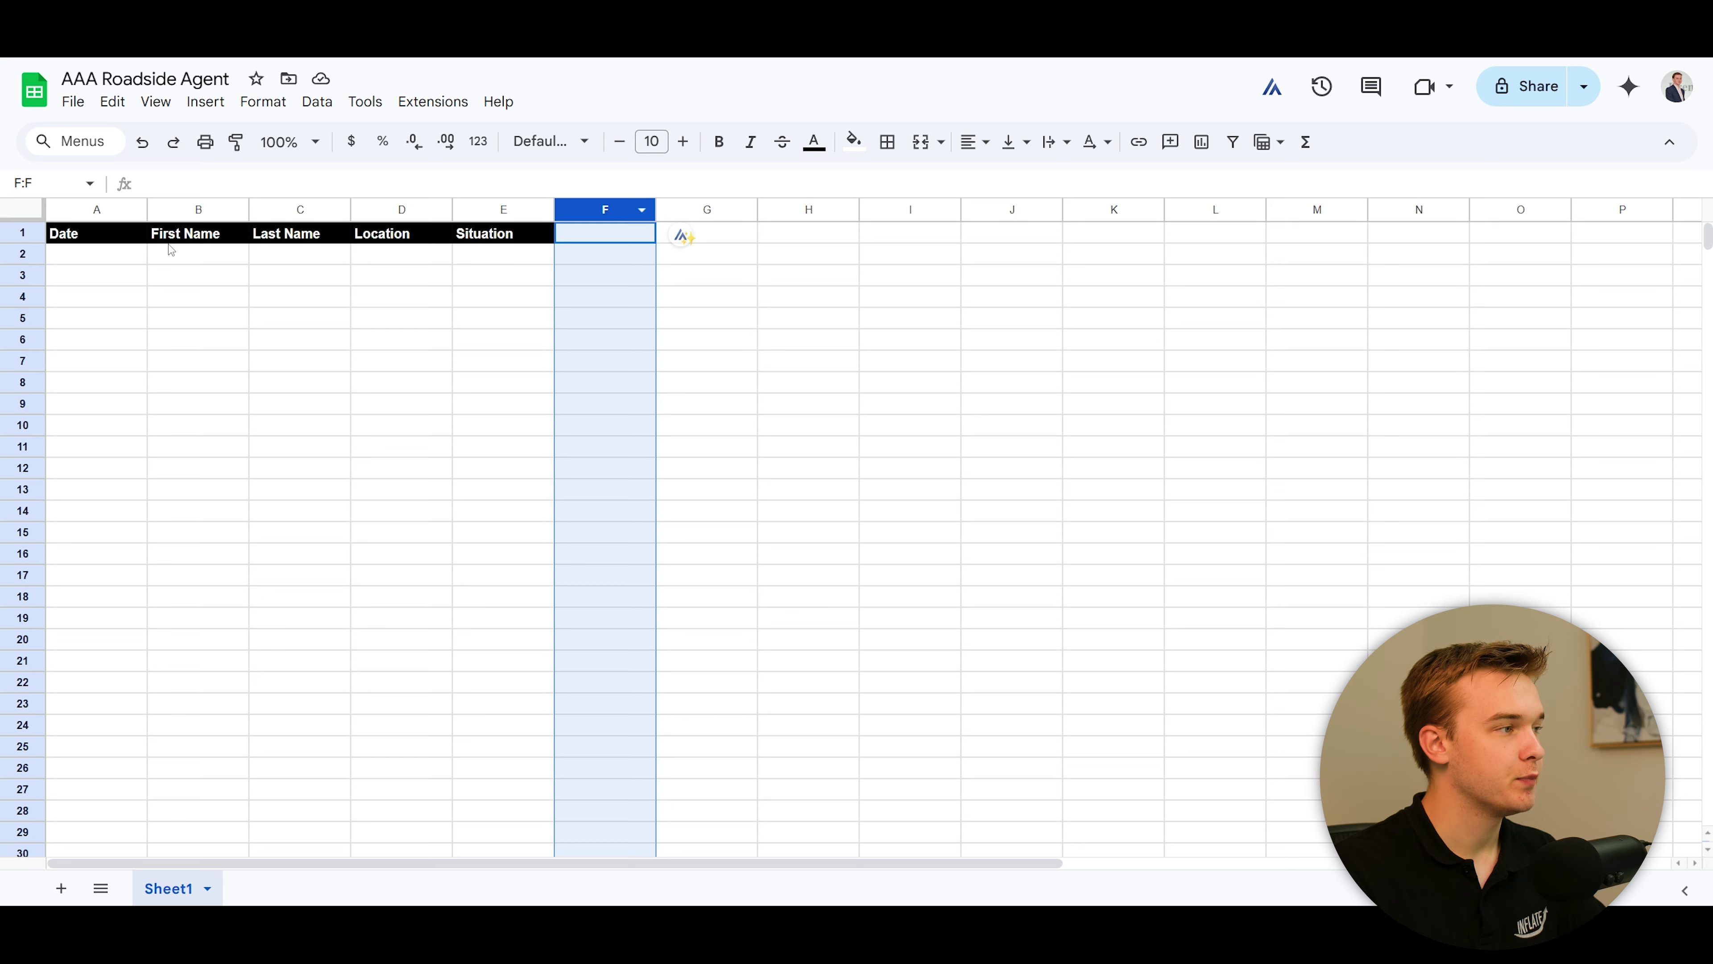
pyautogui.click(776, 301)
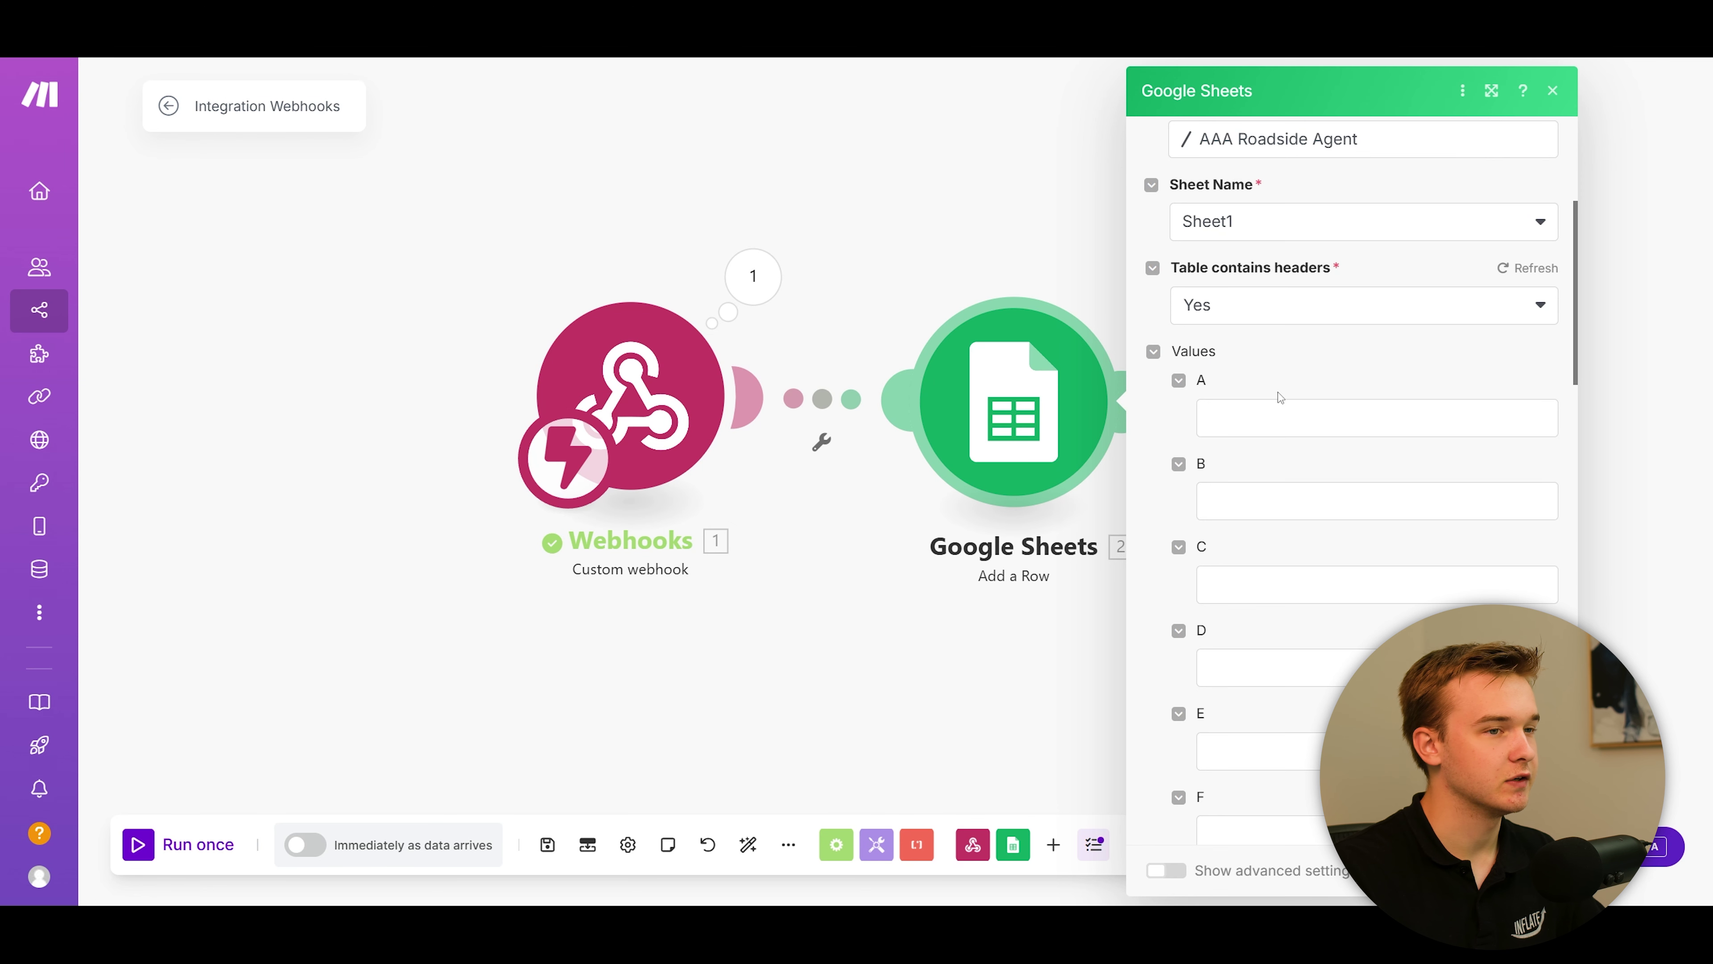
pyautogui.scroll(5, 1280, 397)
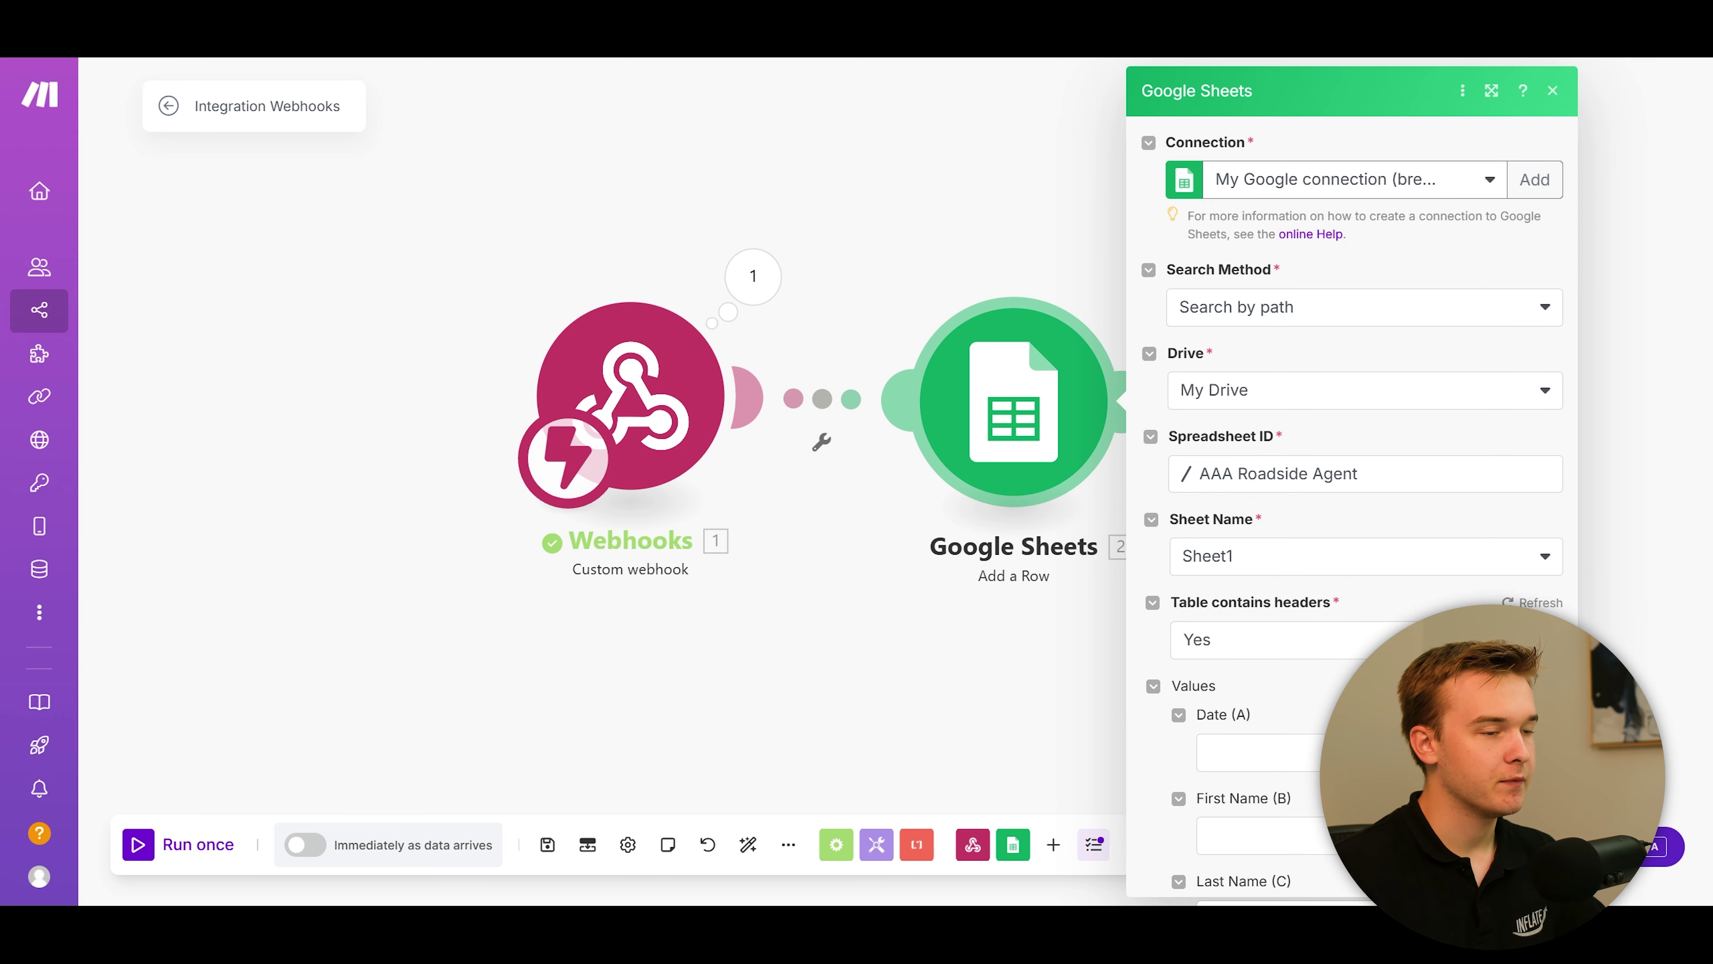
# Map webhook args firstname, lastname, location and situation into columns B through E
pyautogui.scroll(-5, 1256, 430)
pyautogui.scroll(-1, 1309, 580)
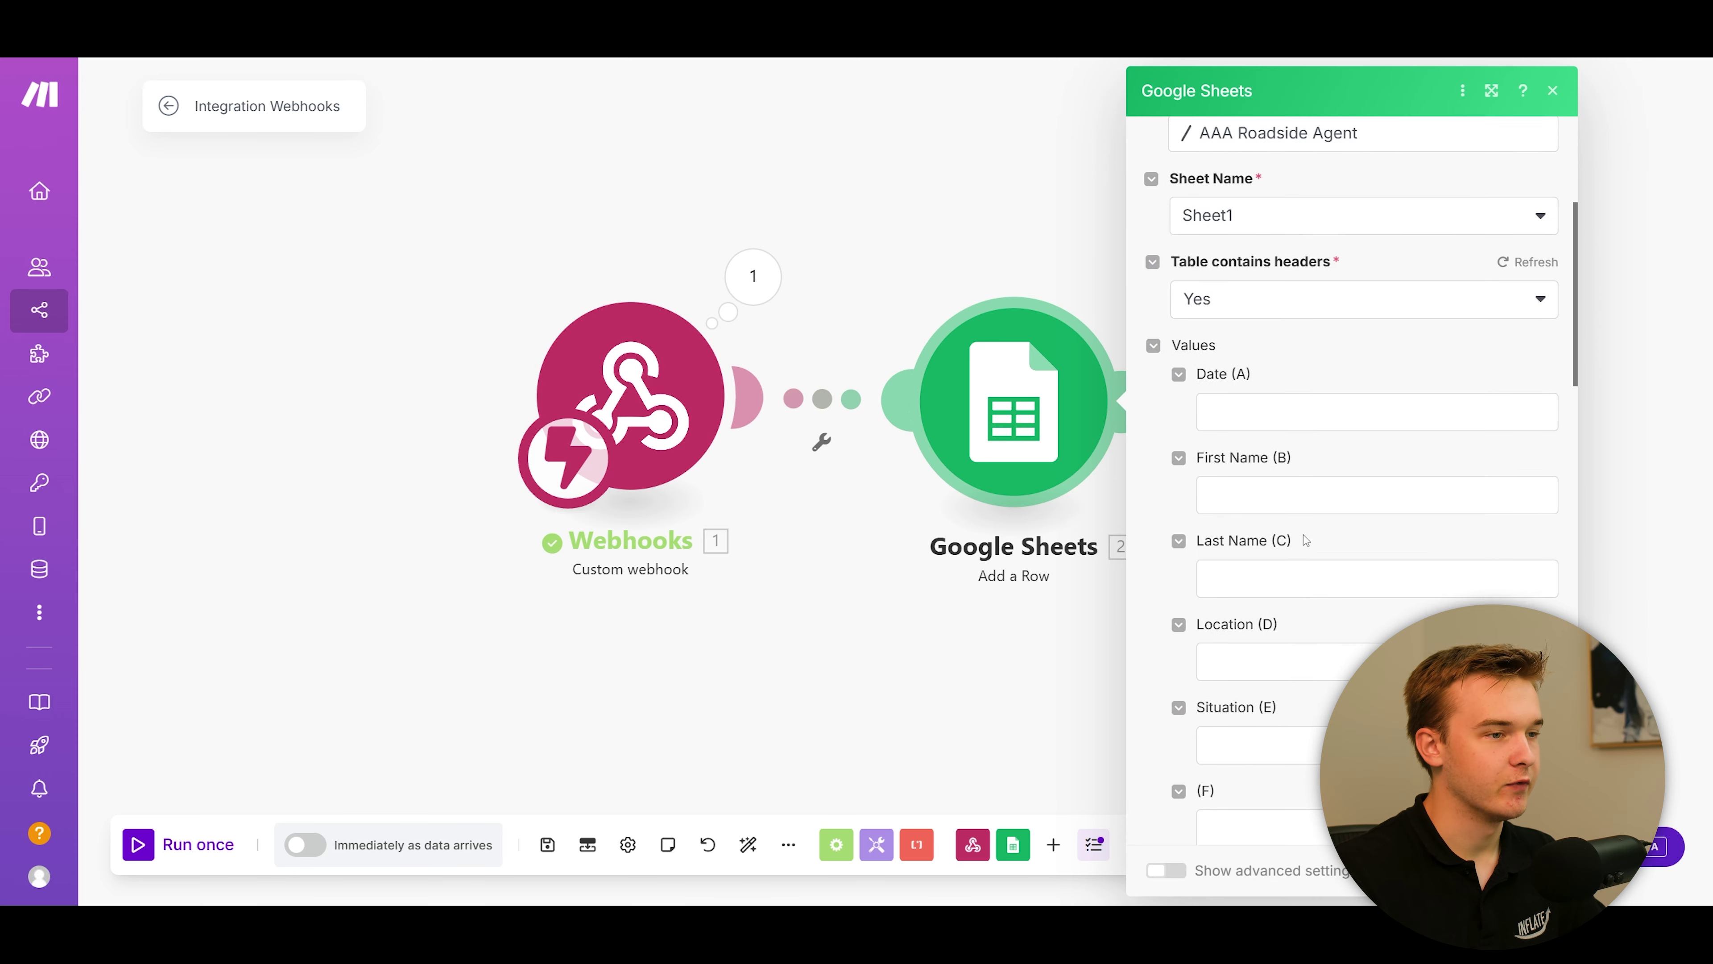
pyautogui.click(1260, 445)
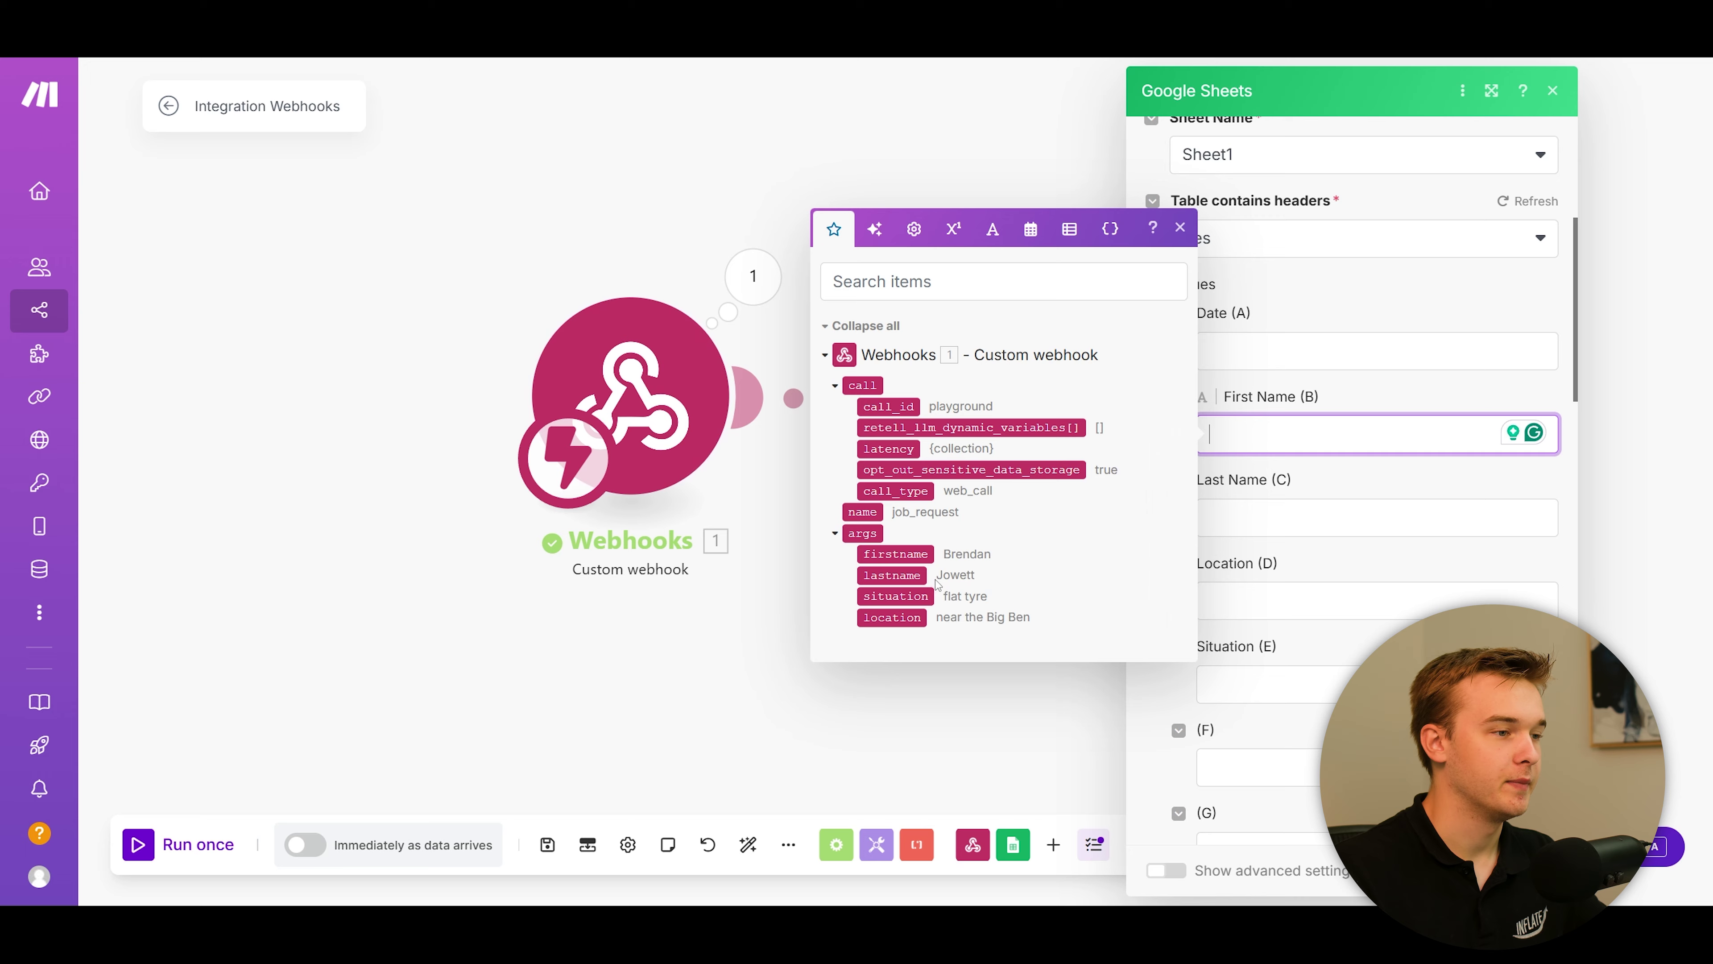
pyautogui.click(929, 555)
pyautogui.press('Tab')
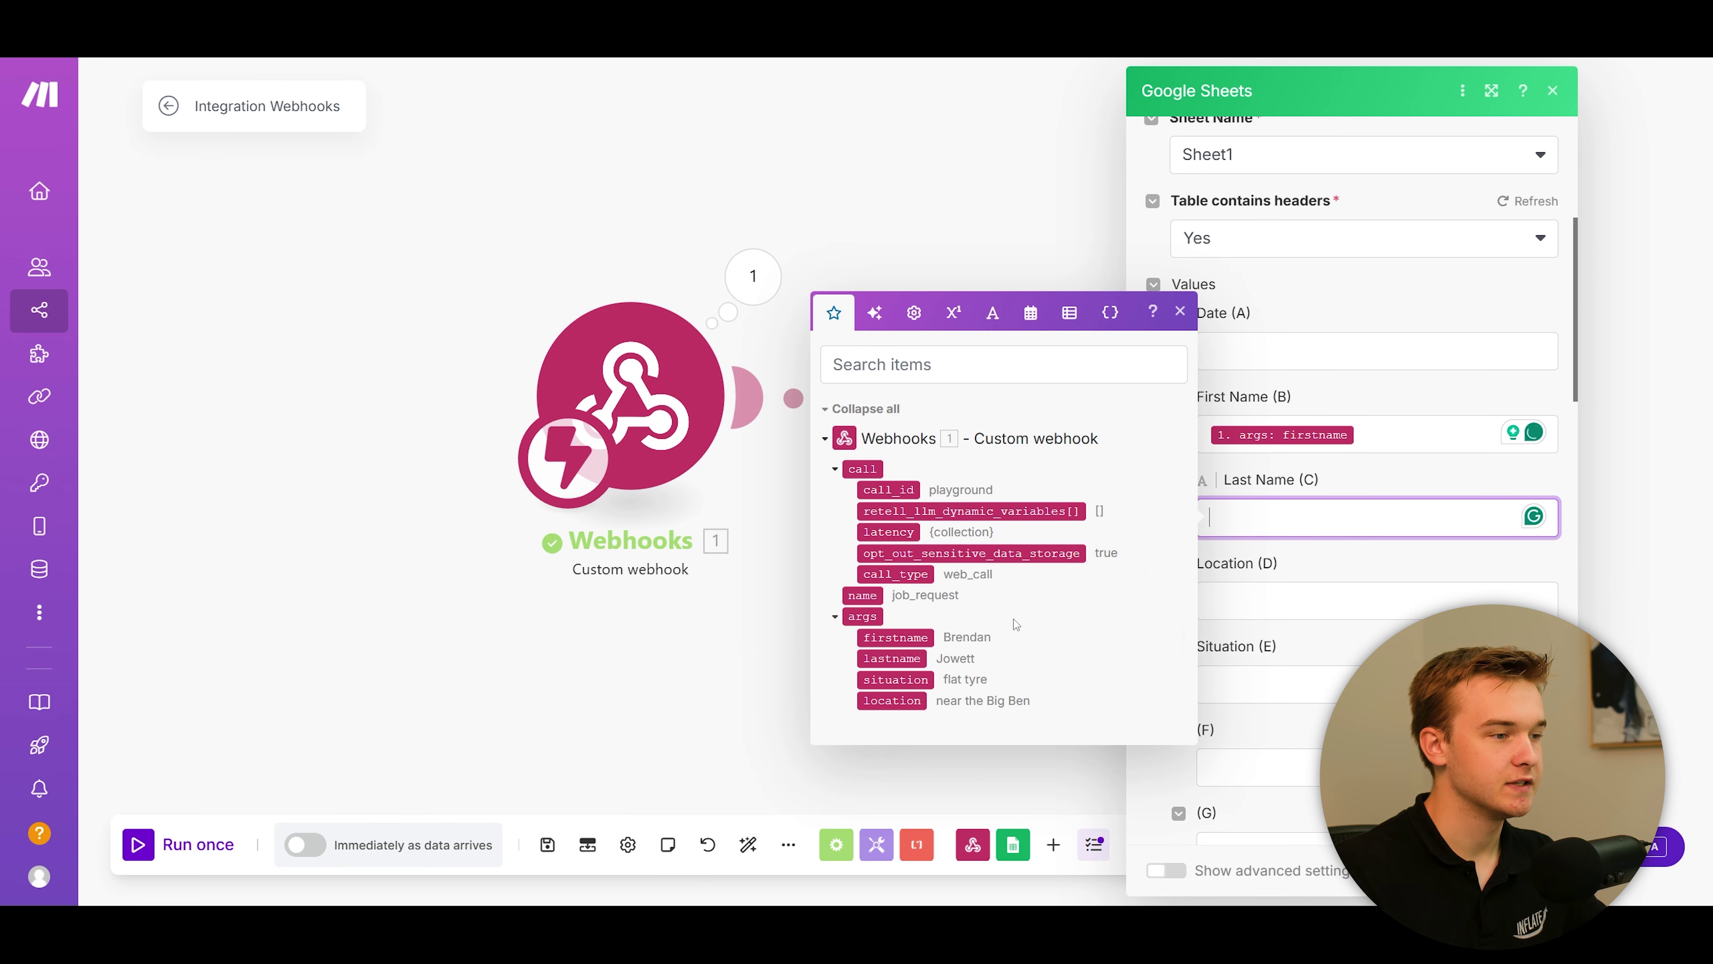
pyautogui.click(917, 654)
pyautogui.press('Tab')
pyautogui.click(897, 793)
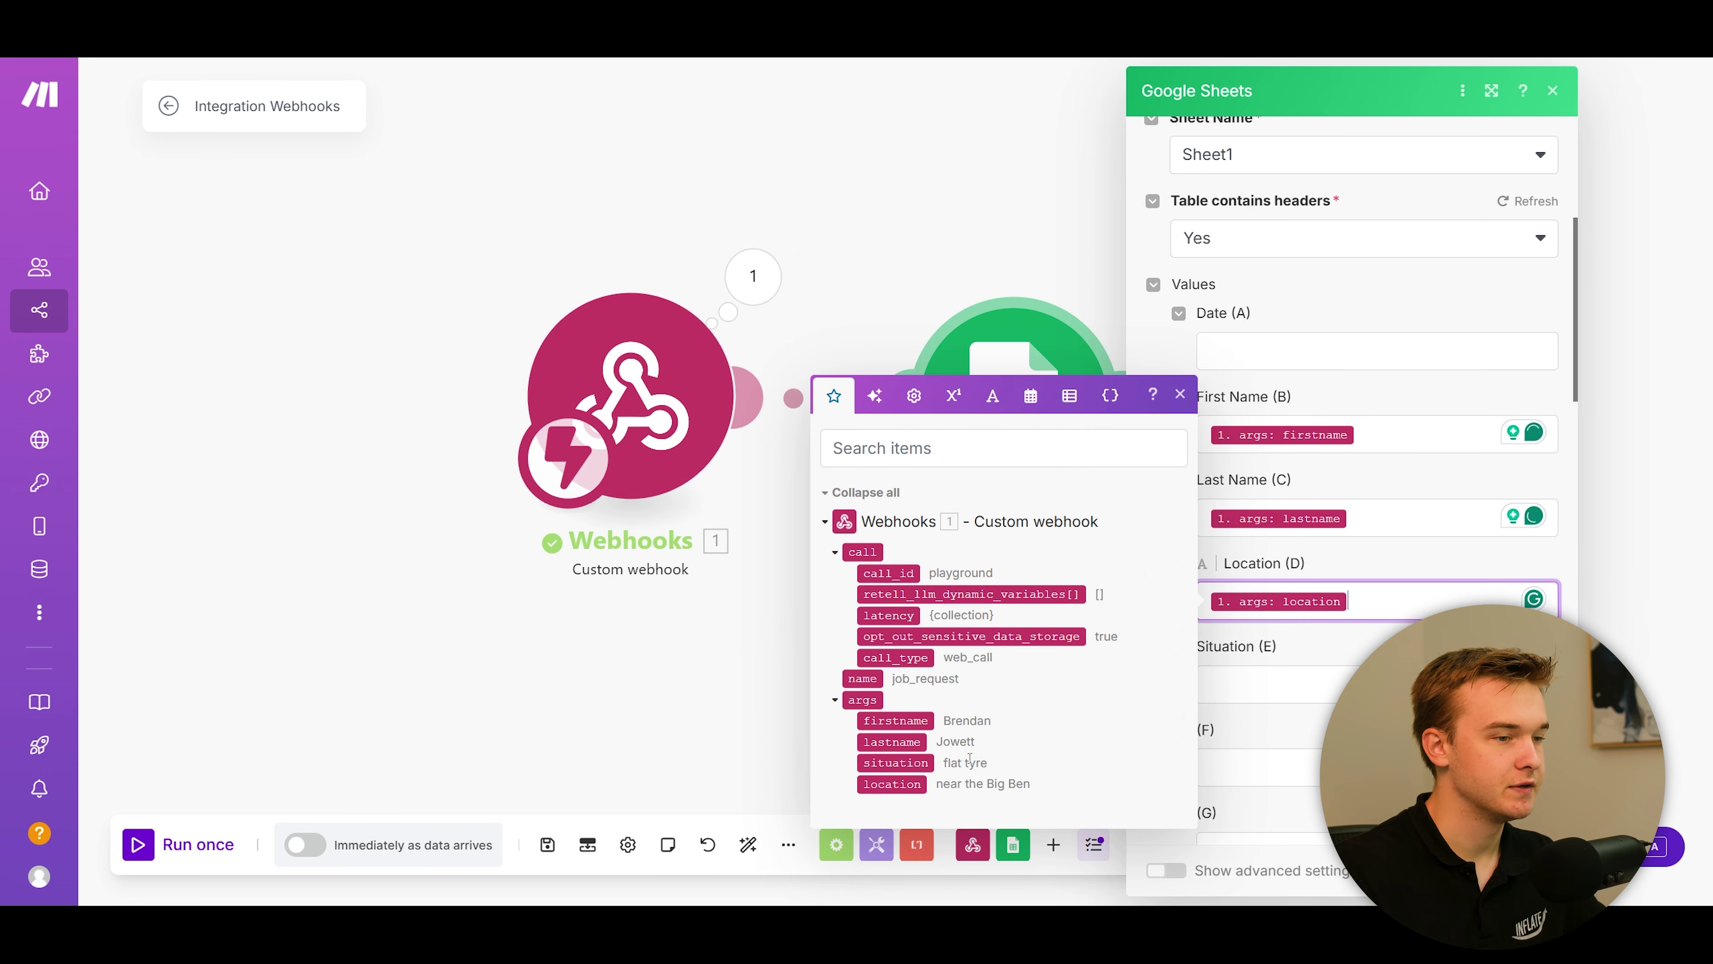
pyautogui.press('Tab')
pyautogui.click(904, 830)
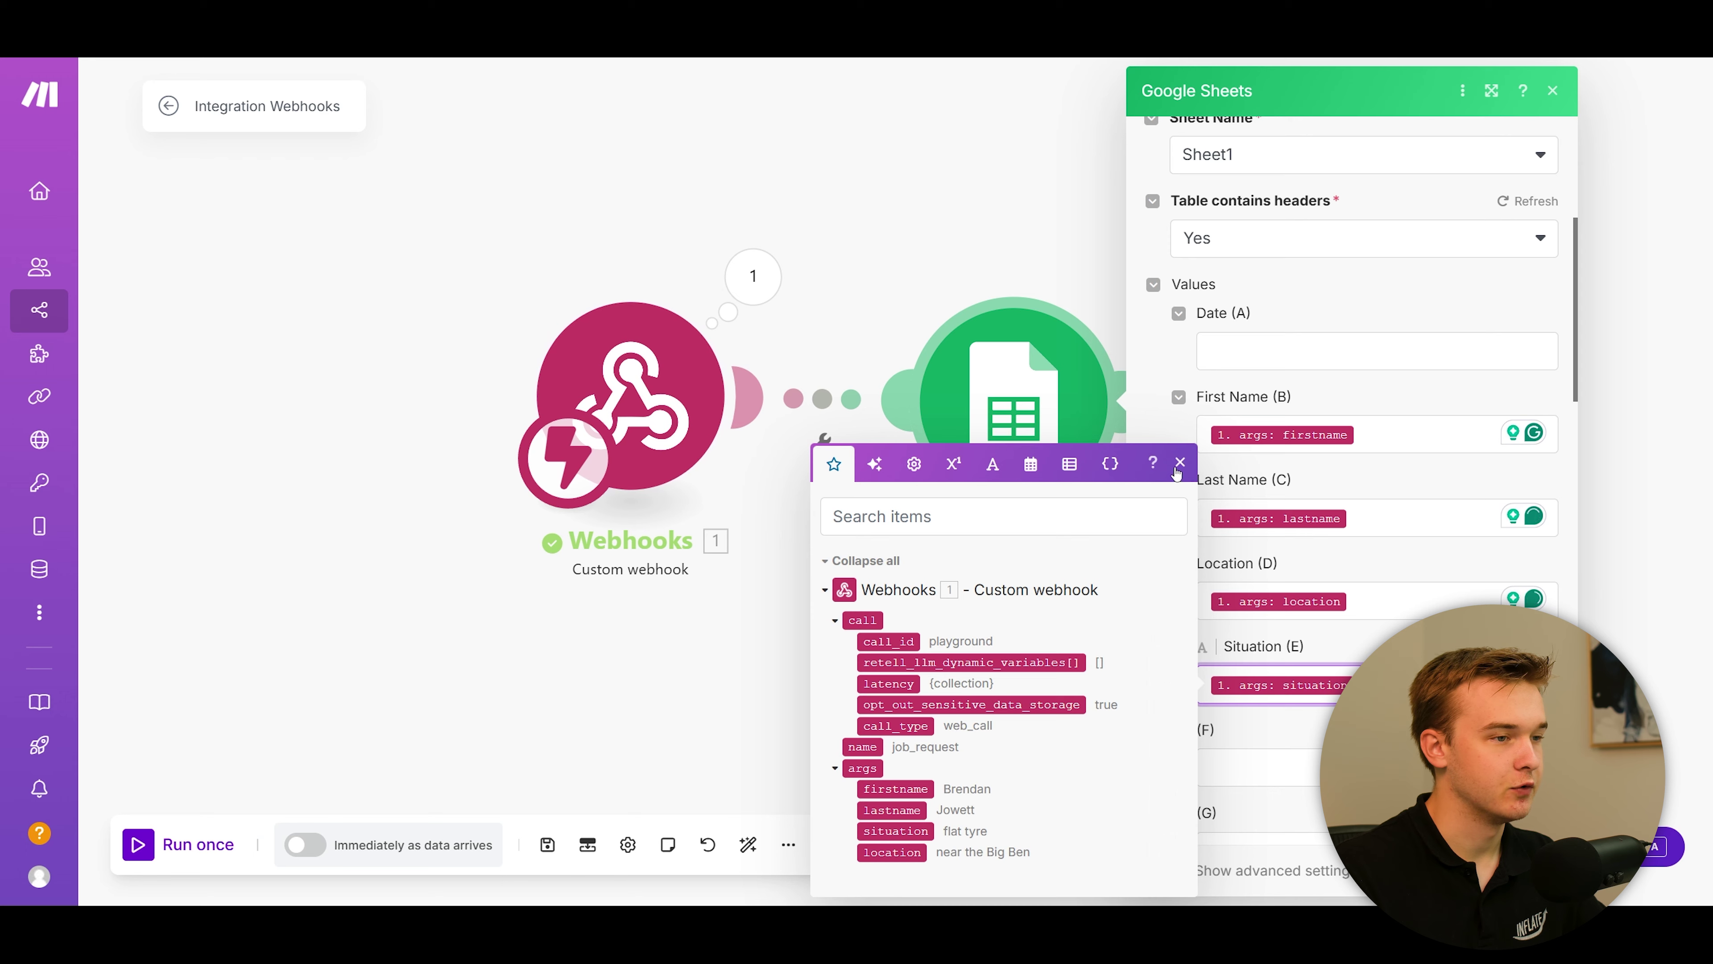
pyautogui.click(1239, 361)
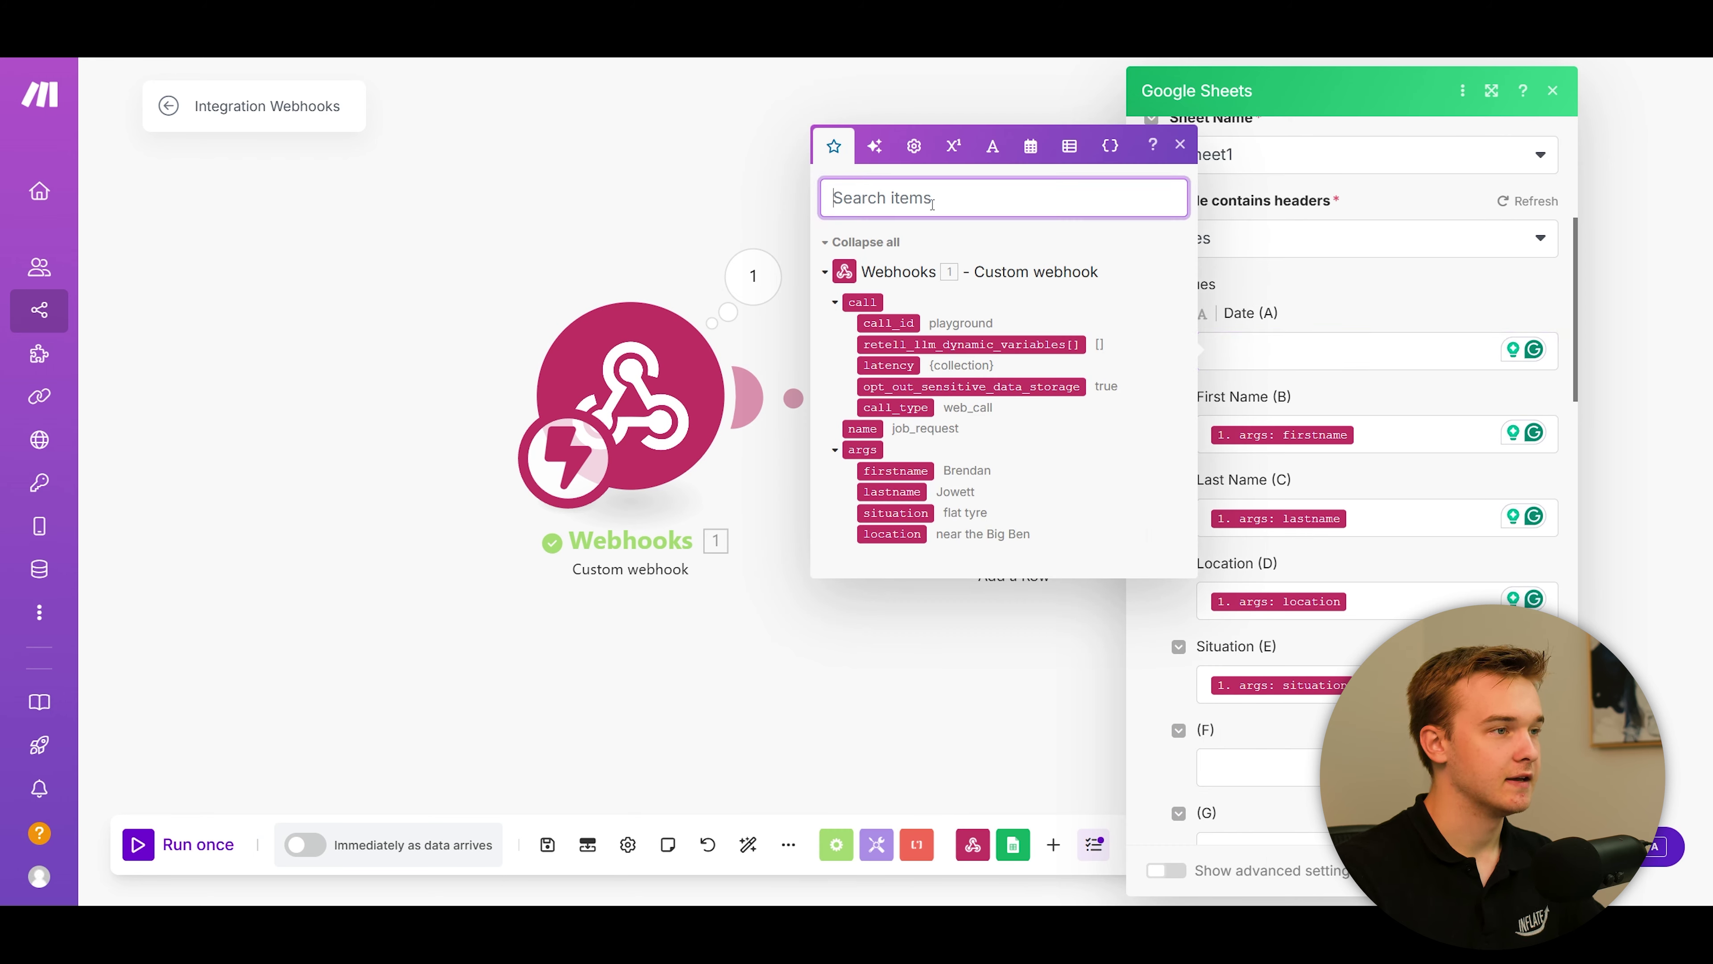
# Set Date (A) to formatDate(now; YYYY-MM-DD hh:mm A) and close the module settings
pyautogui.write('now')
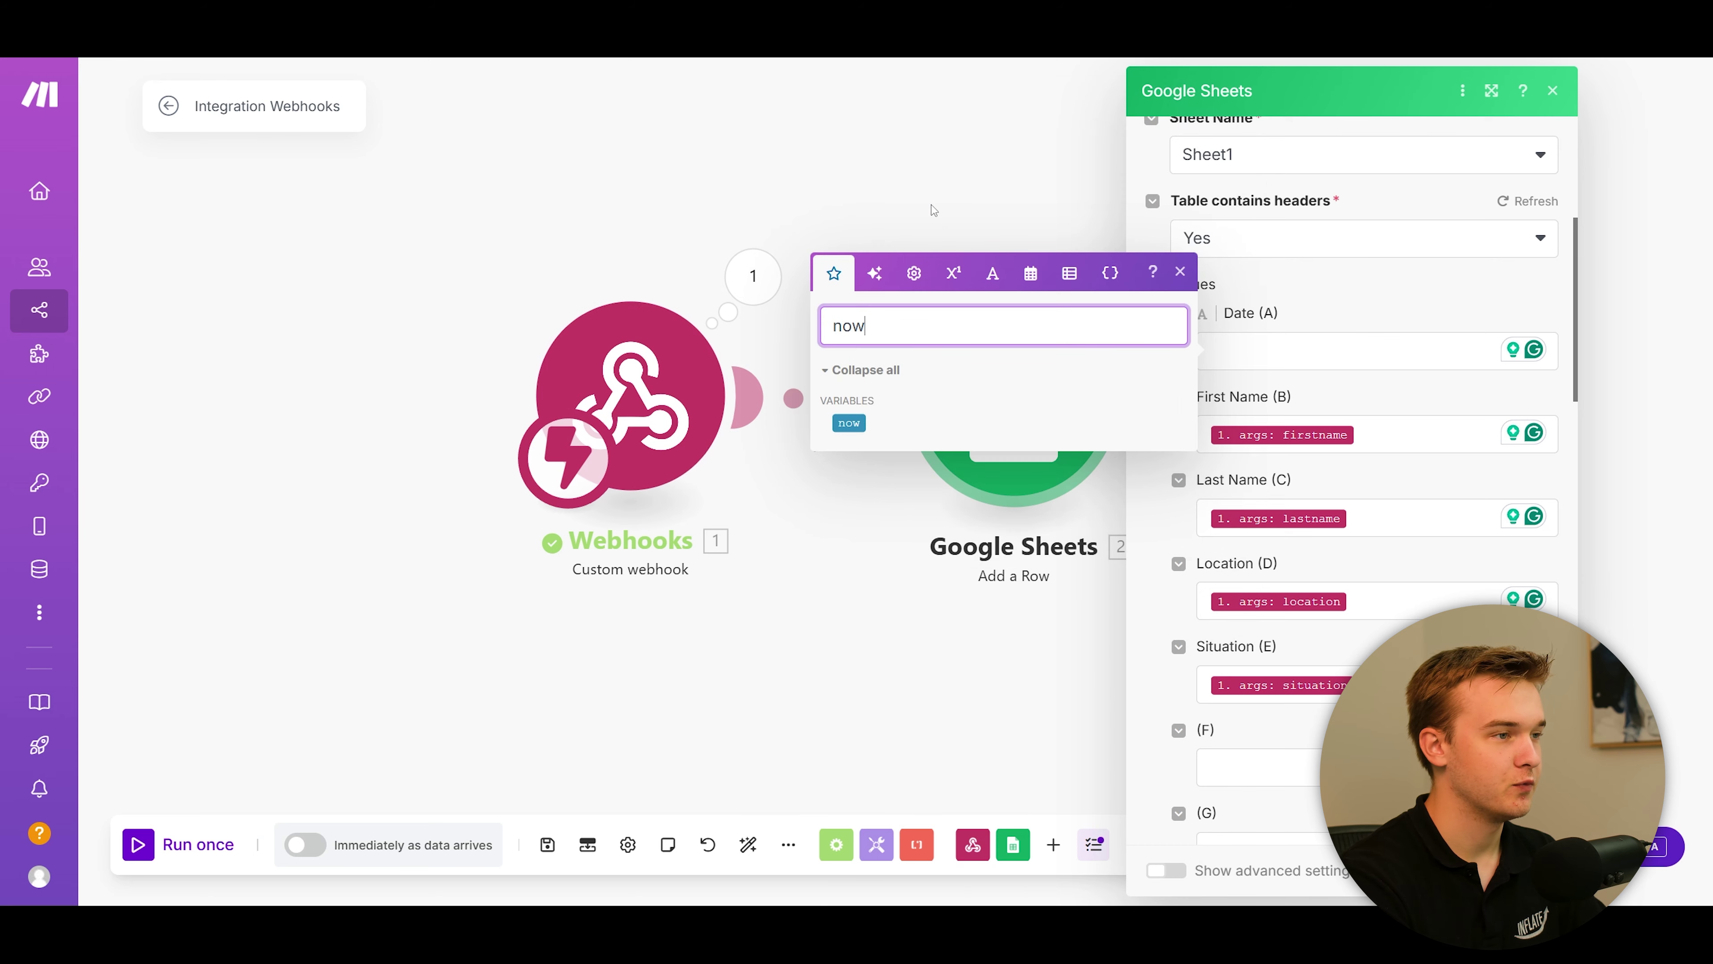
pyautogui.moveTo(849, 423); pyautogui.dragTo(1244, 358)
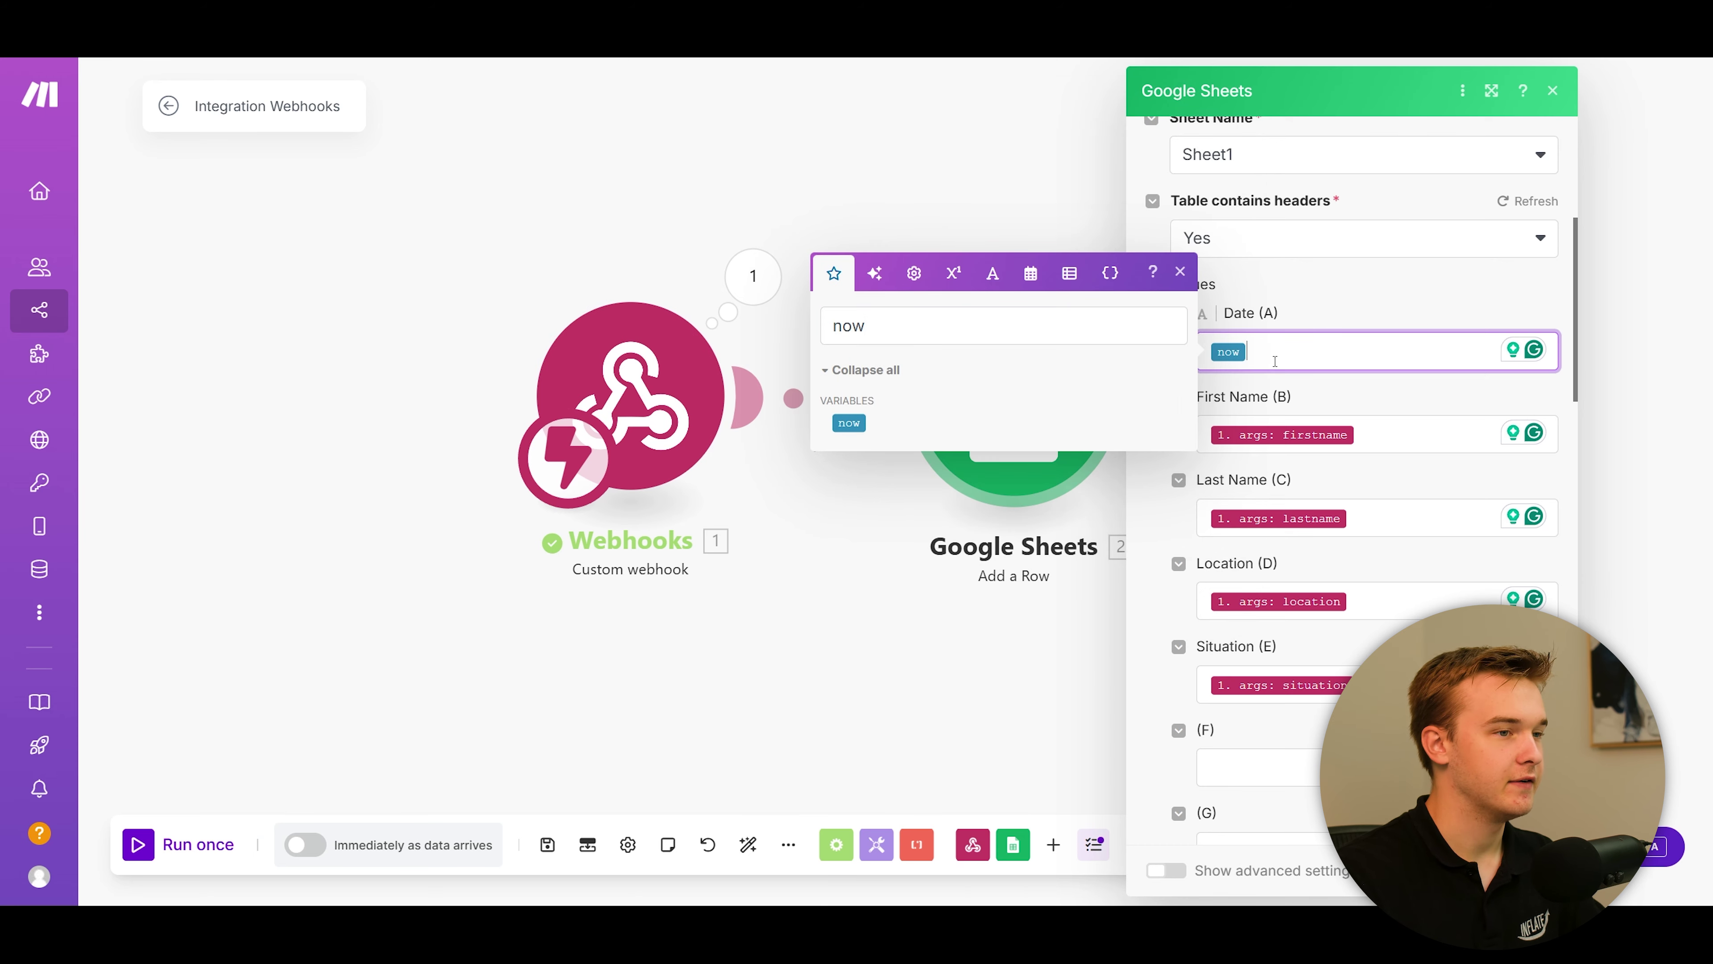
pyautogui.click(1266, 341)
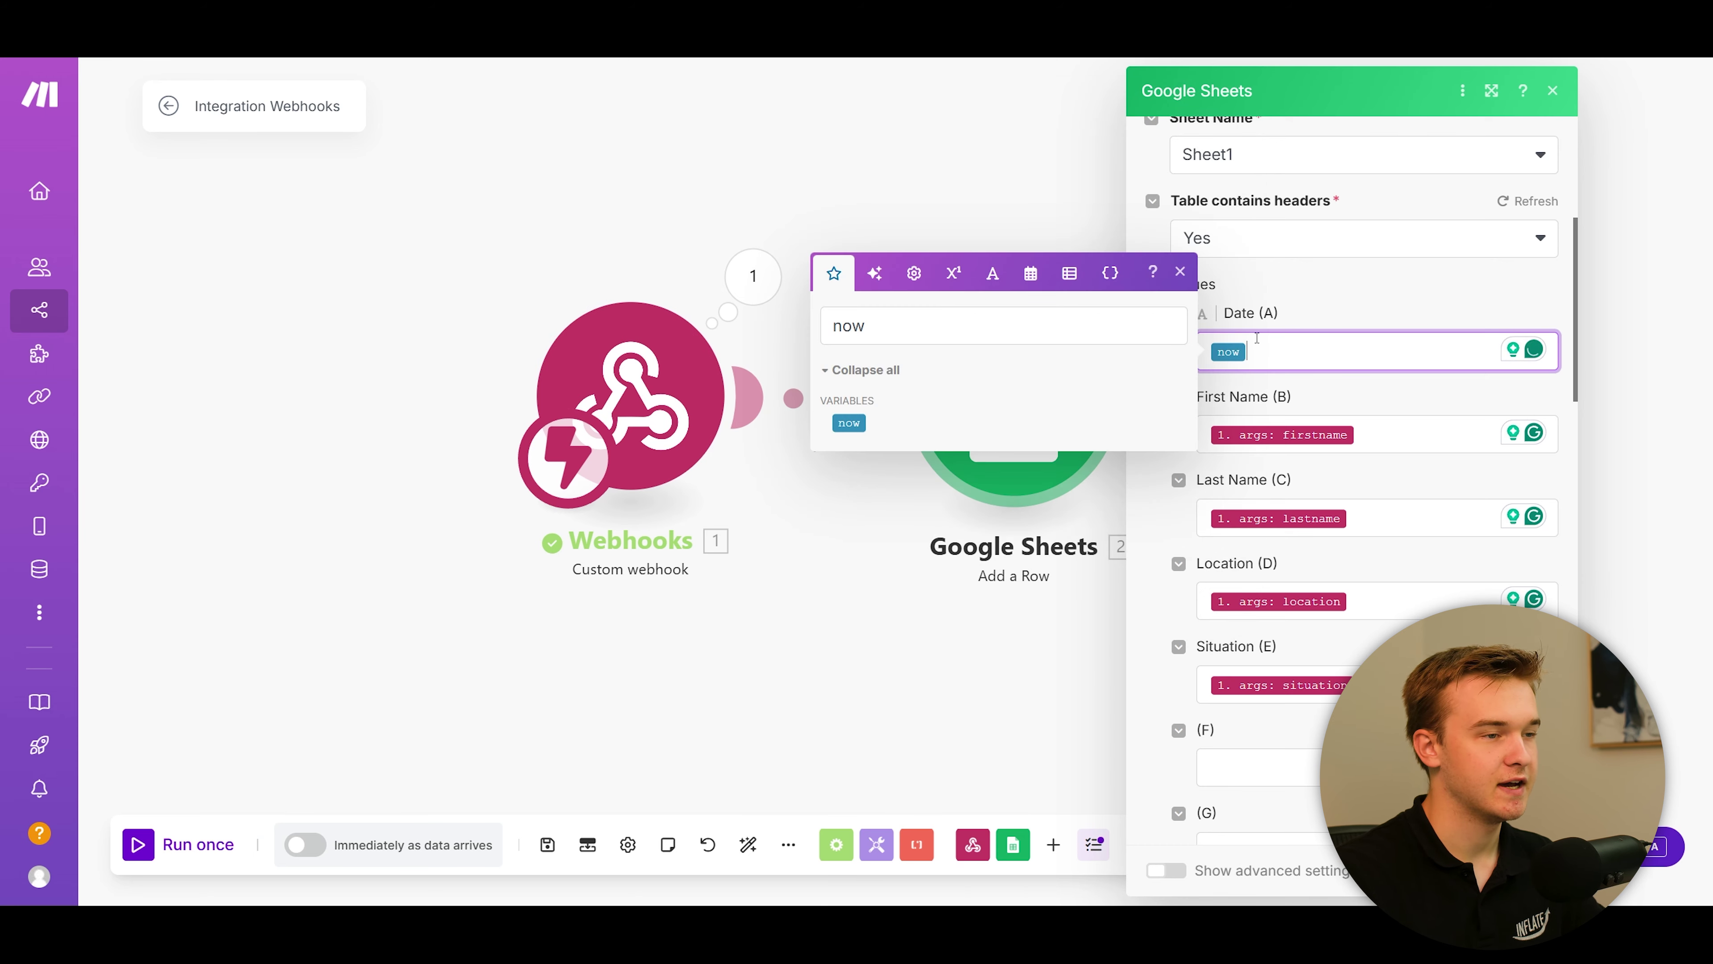
pyautogui.doubleClick(935, 338)
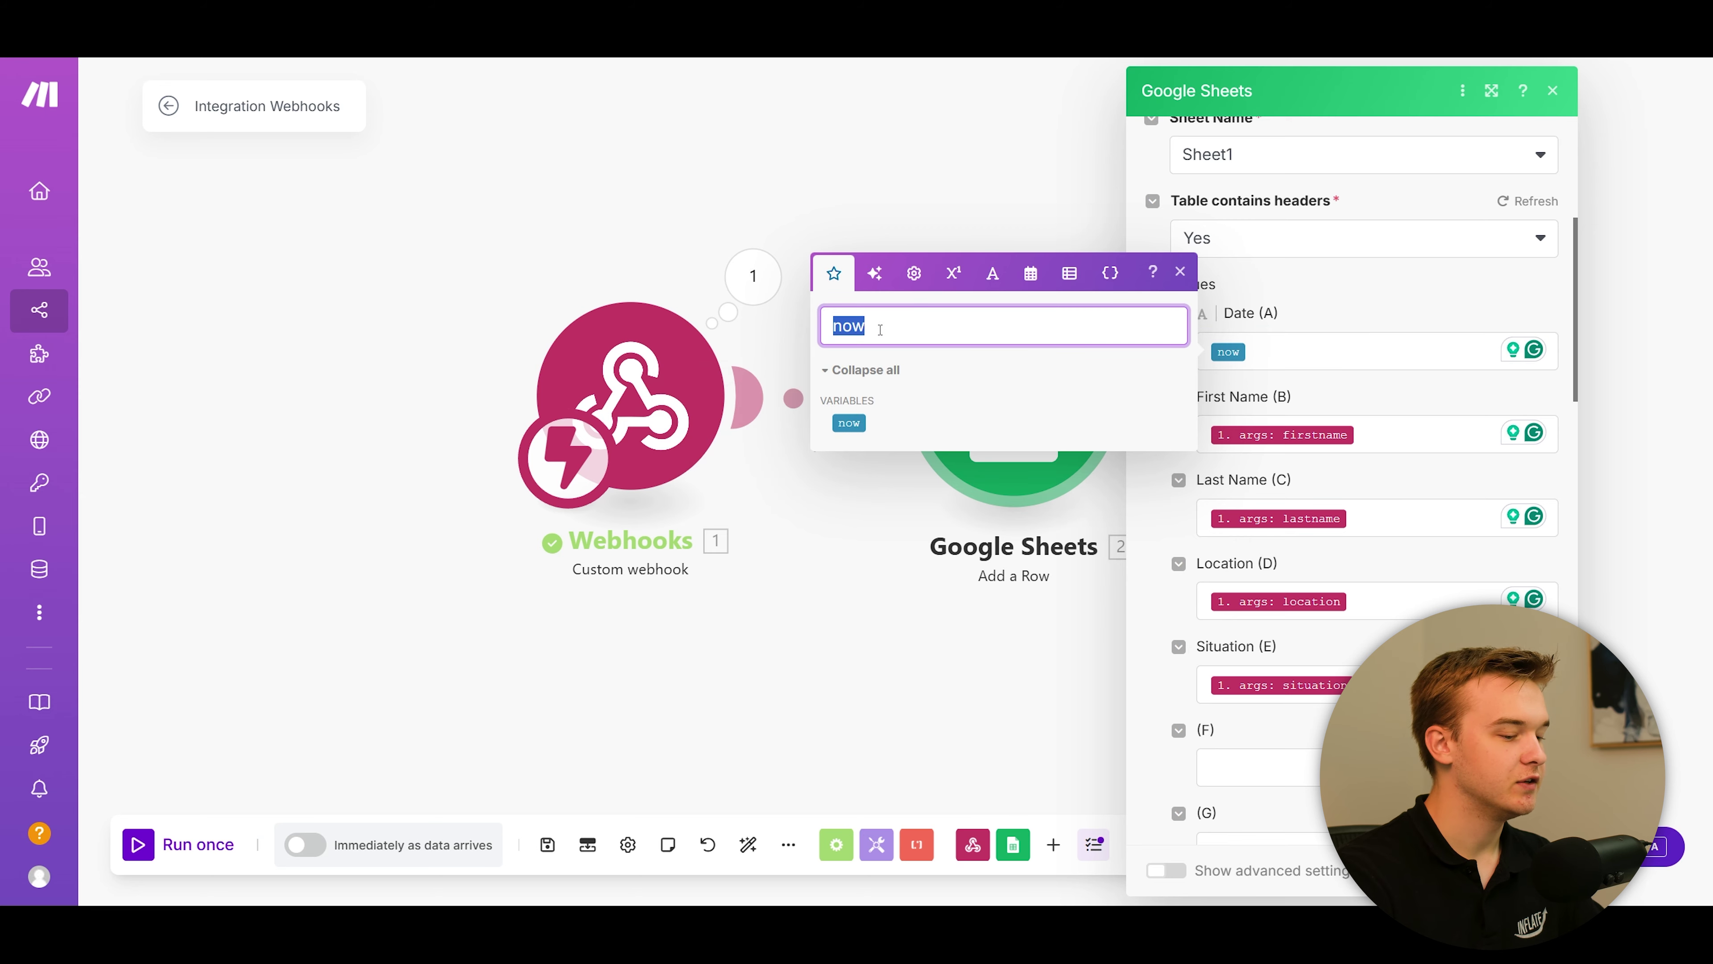
pyautogui.write('format')
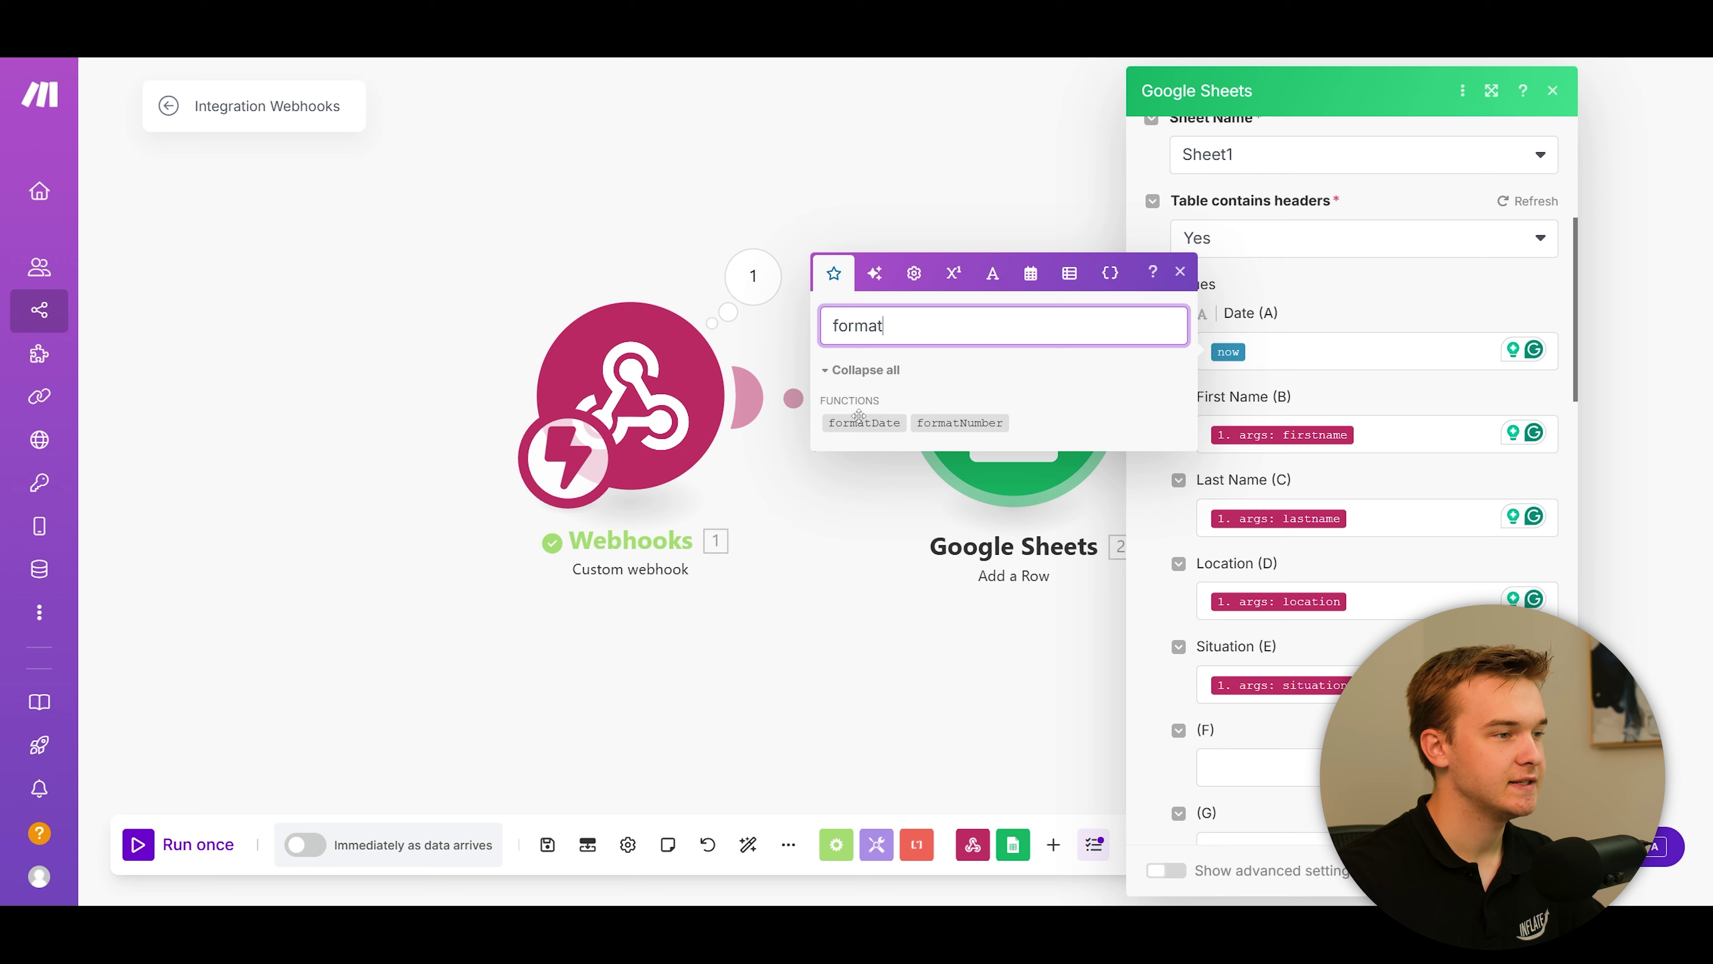
pyautogui.click(860, 419)
pyautogui.moveTo(1376, 357); pyautogui.dragTo(1309, 361)
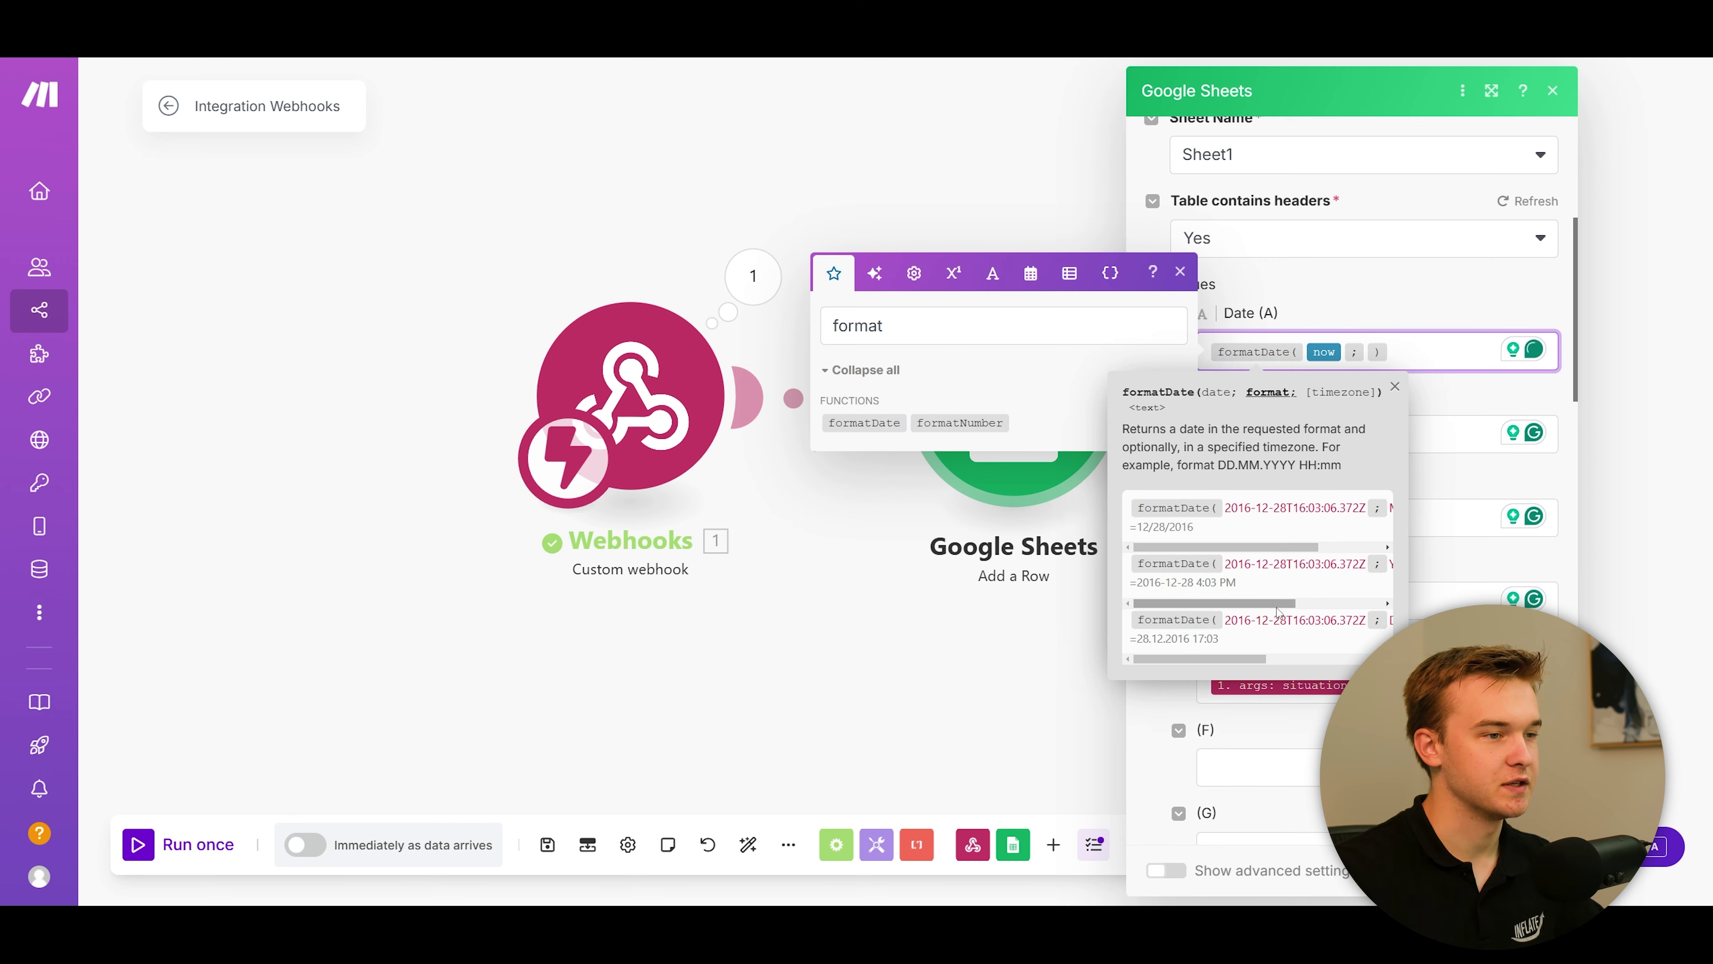
pyautogui.moveTo(1277, 603); pyautogui.dragTo(1359, 603)
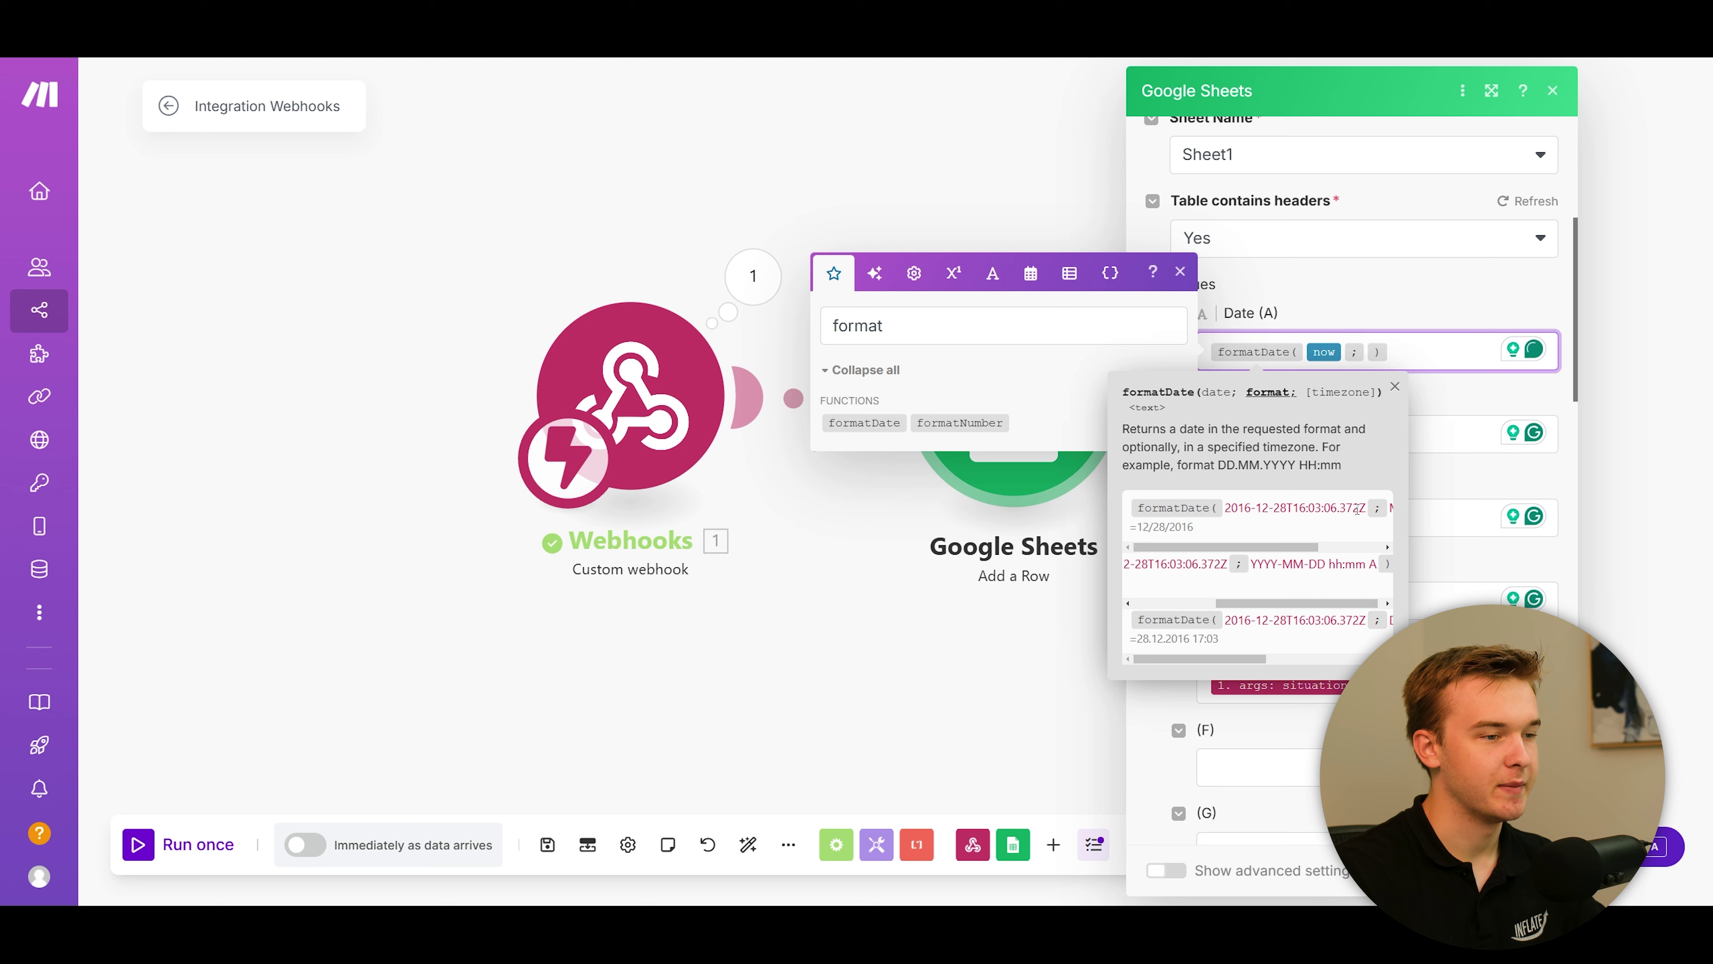
pyautogui.click(1365, 357)
pyautogui.write('YYY')
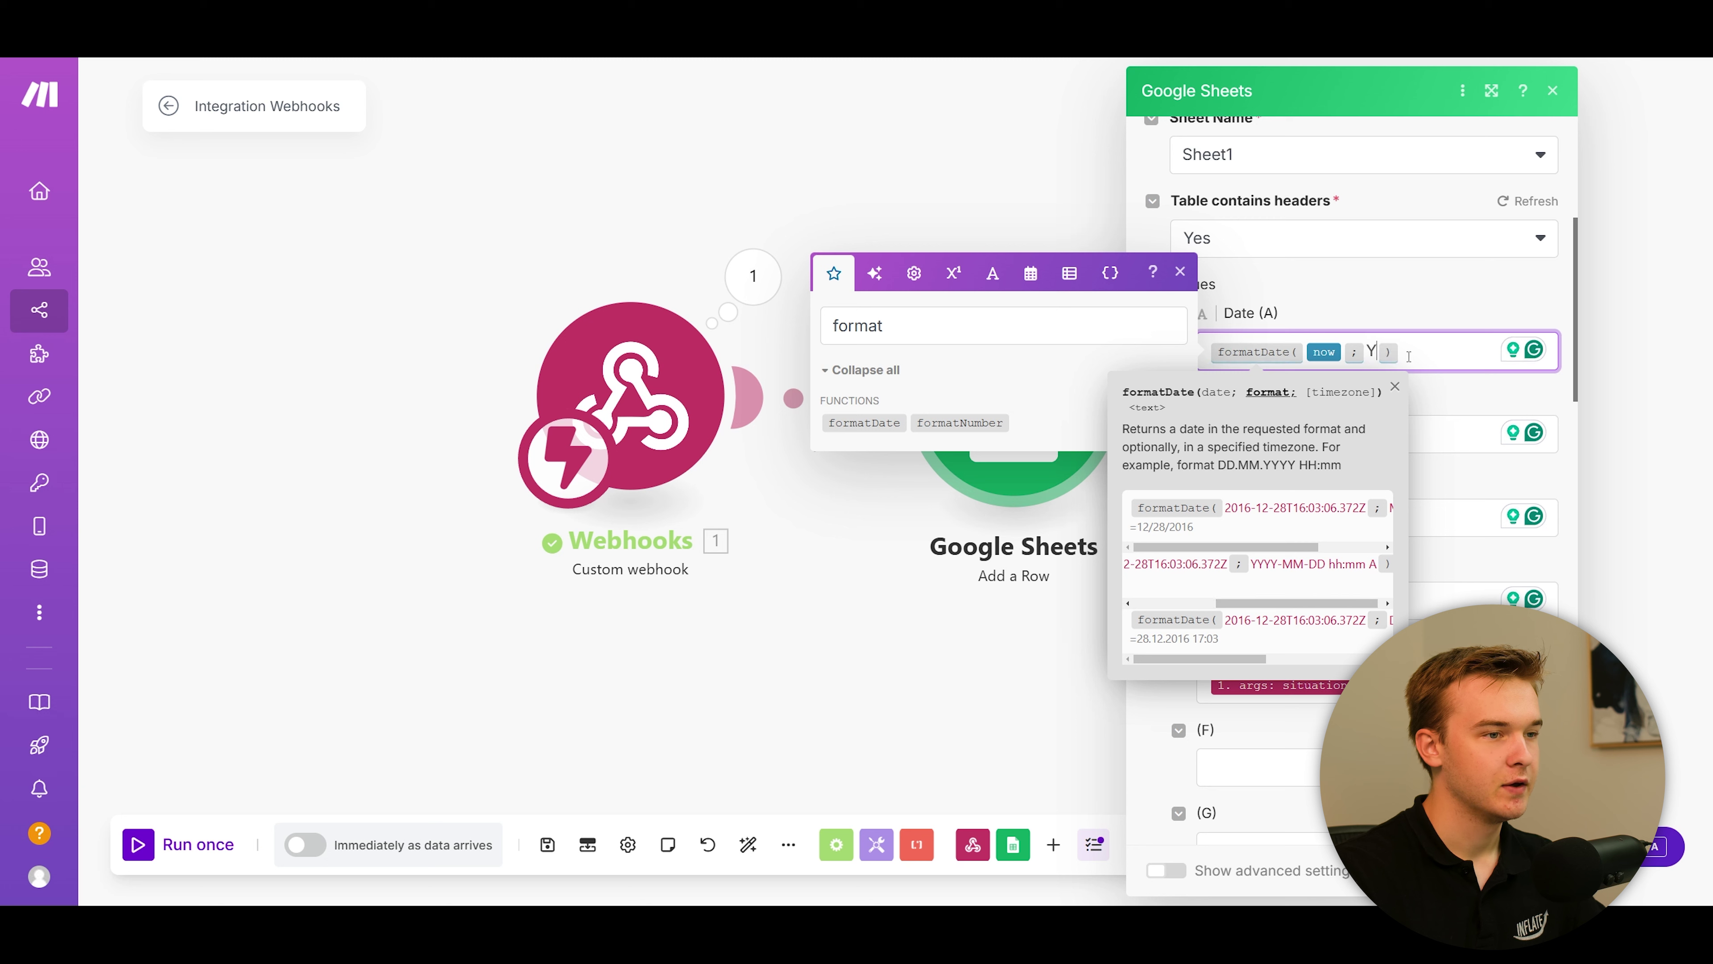
pyautogui.write('Y-')
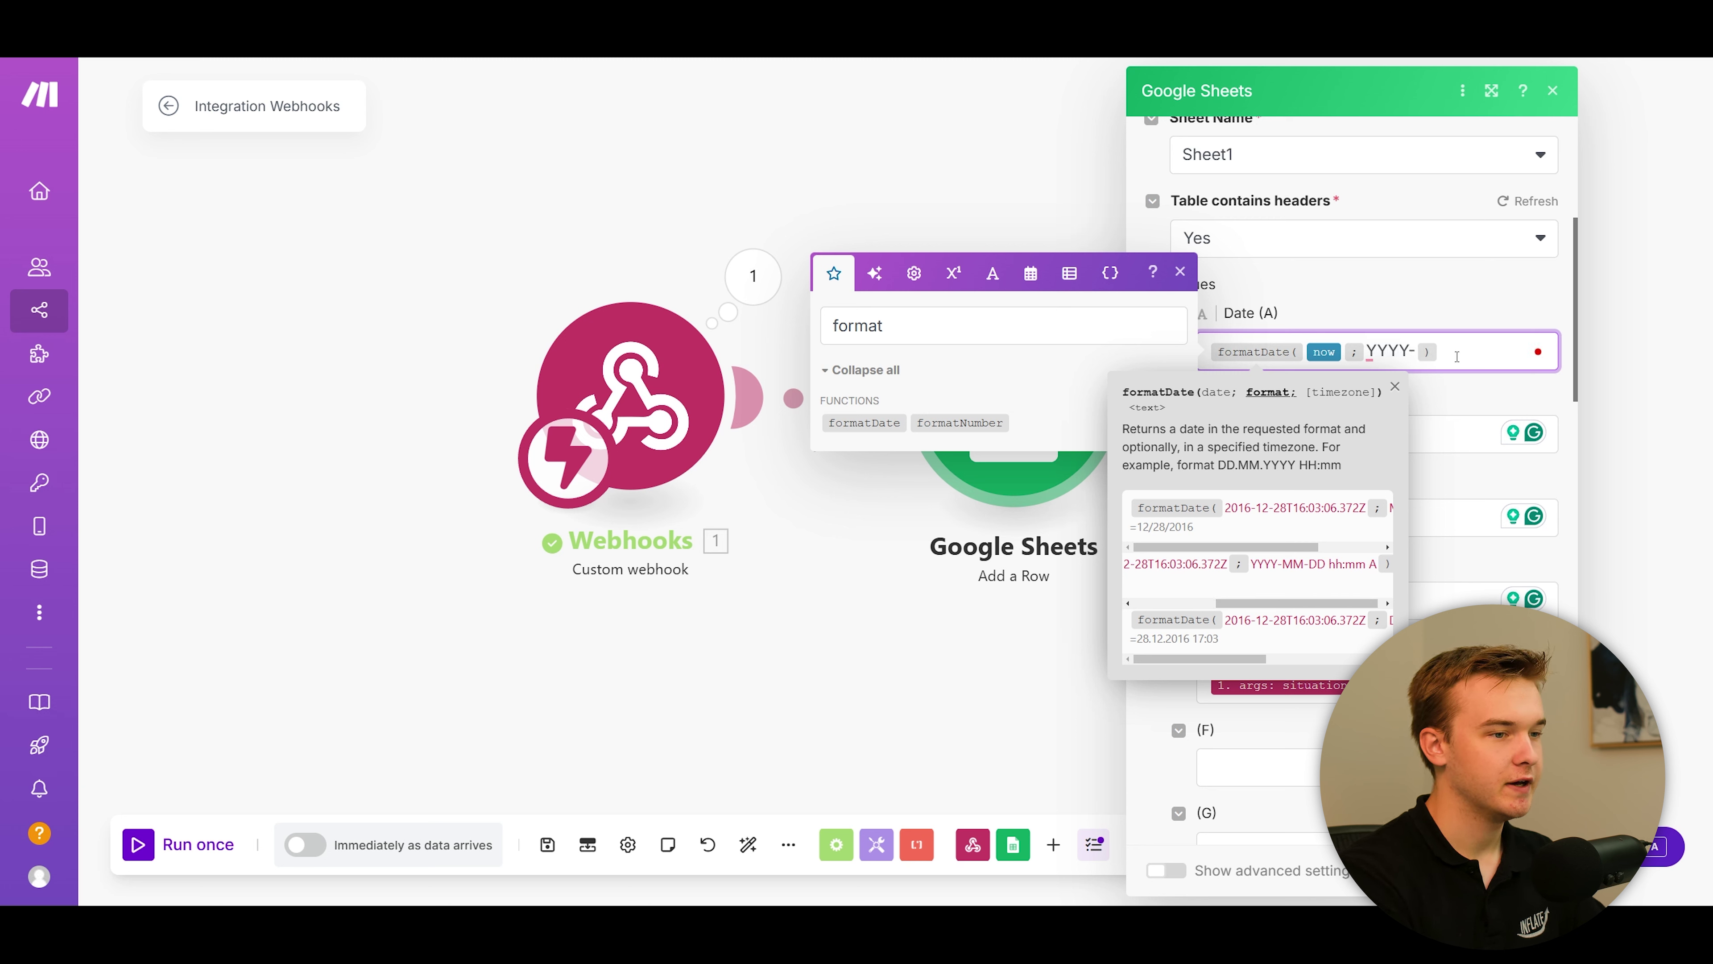
pyautogui.write('MM-DD')
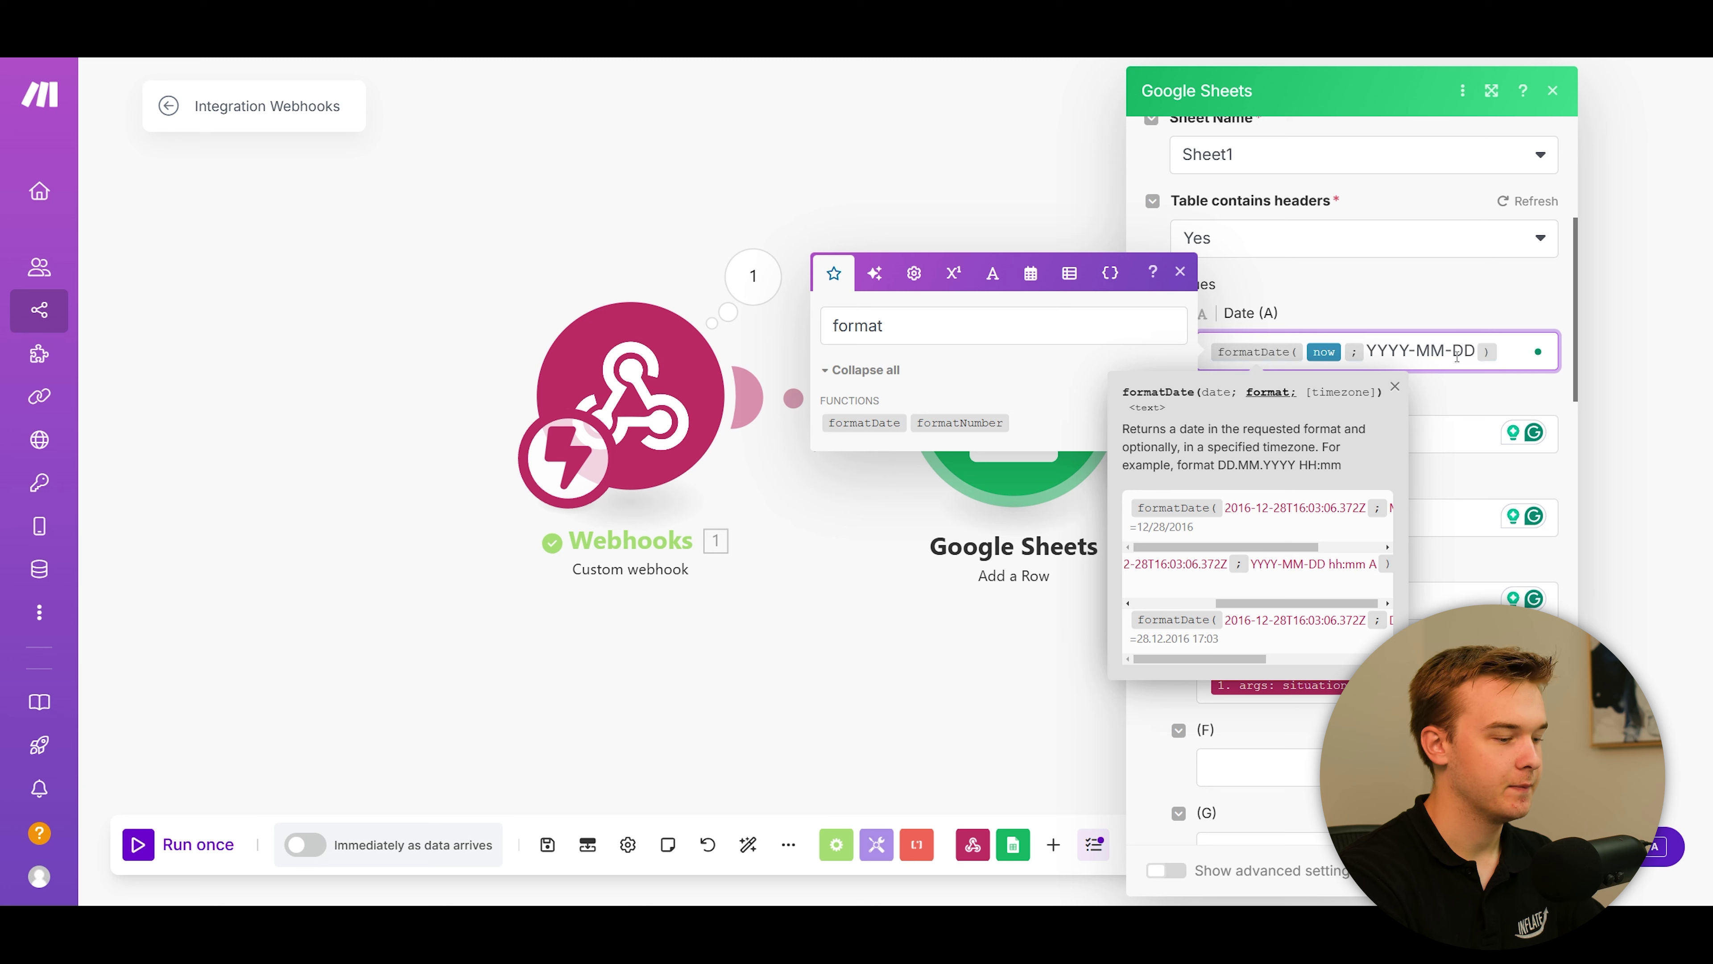
pyautogui.write(' hh:mm A')
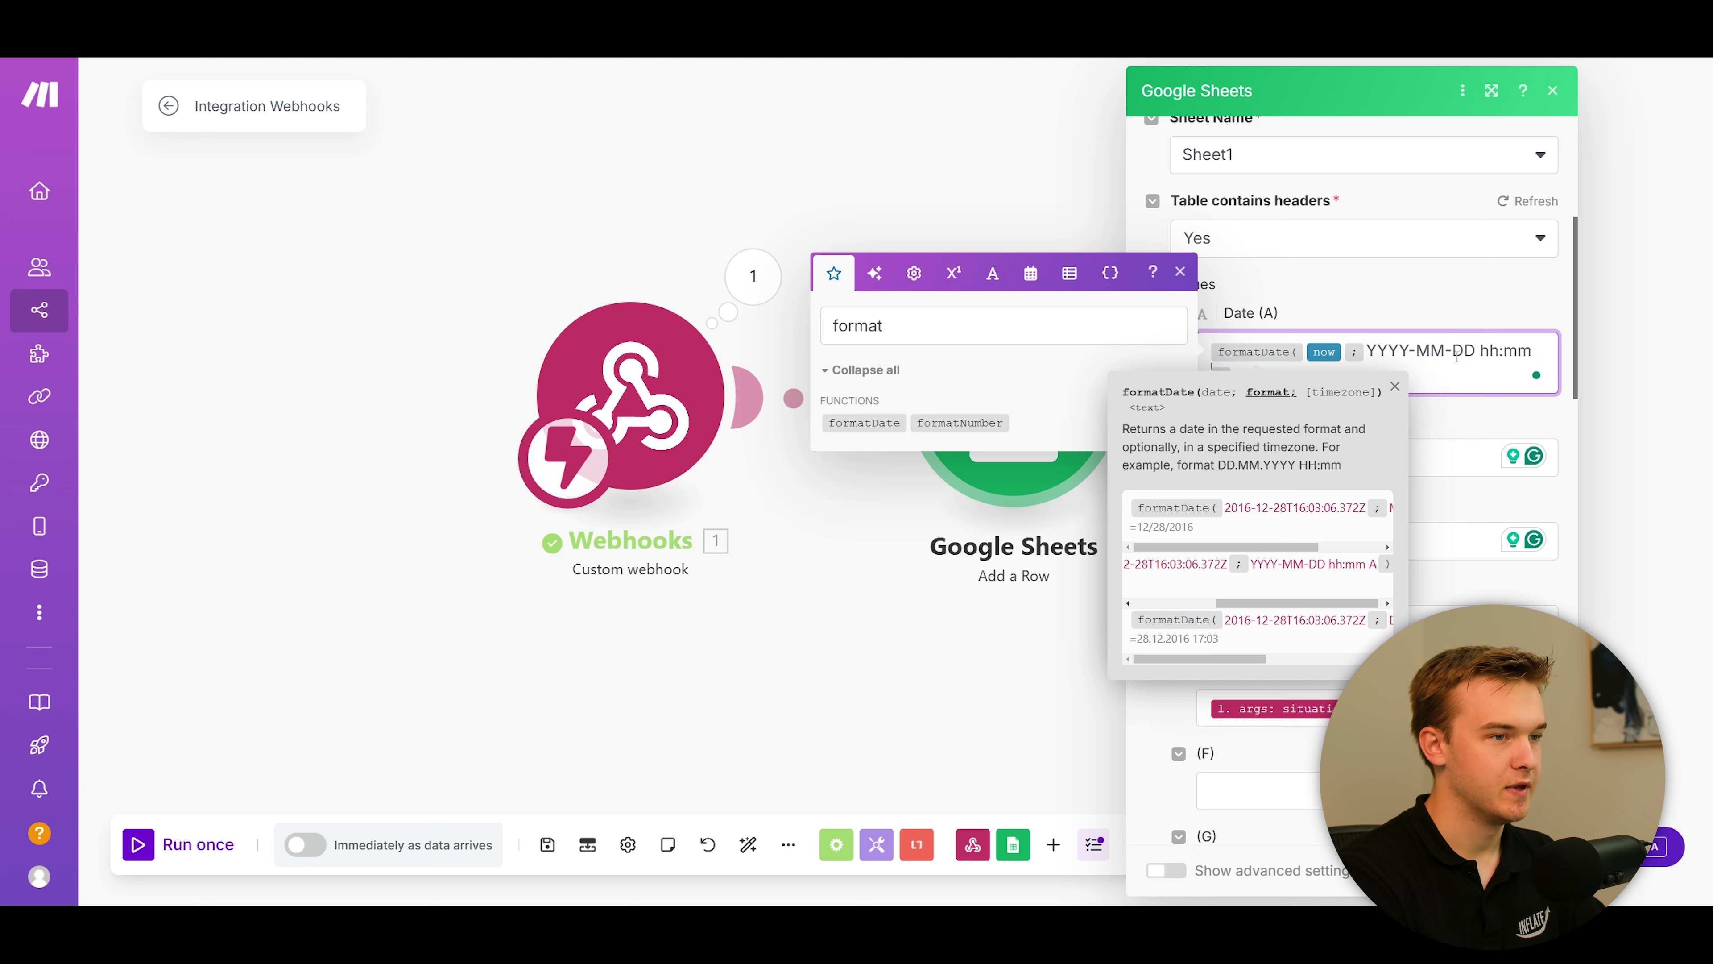
pyautogui.click(1393, 410)
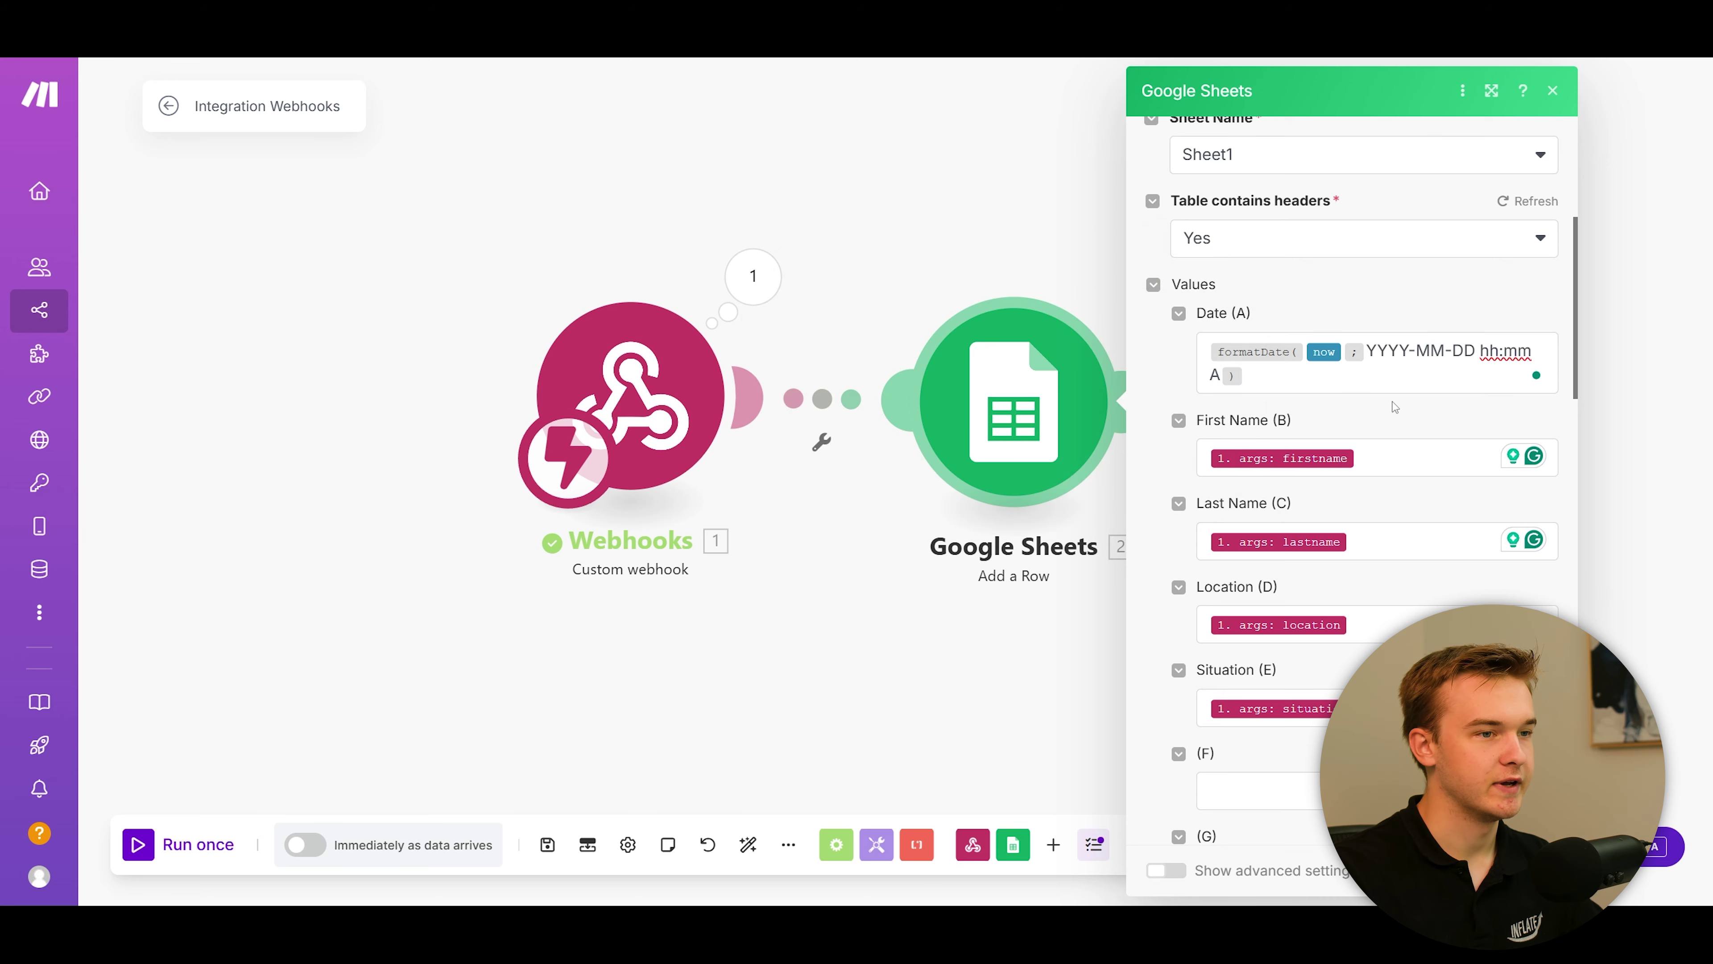
pyautogui.scroll(1, 1352, 556)
pyautogui.press('Escape')
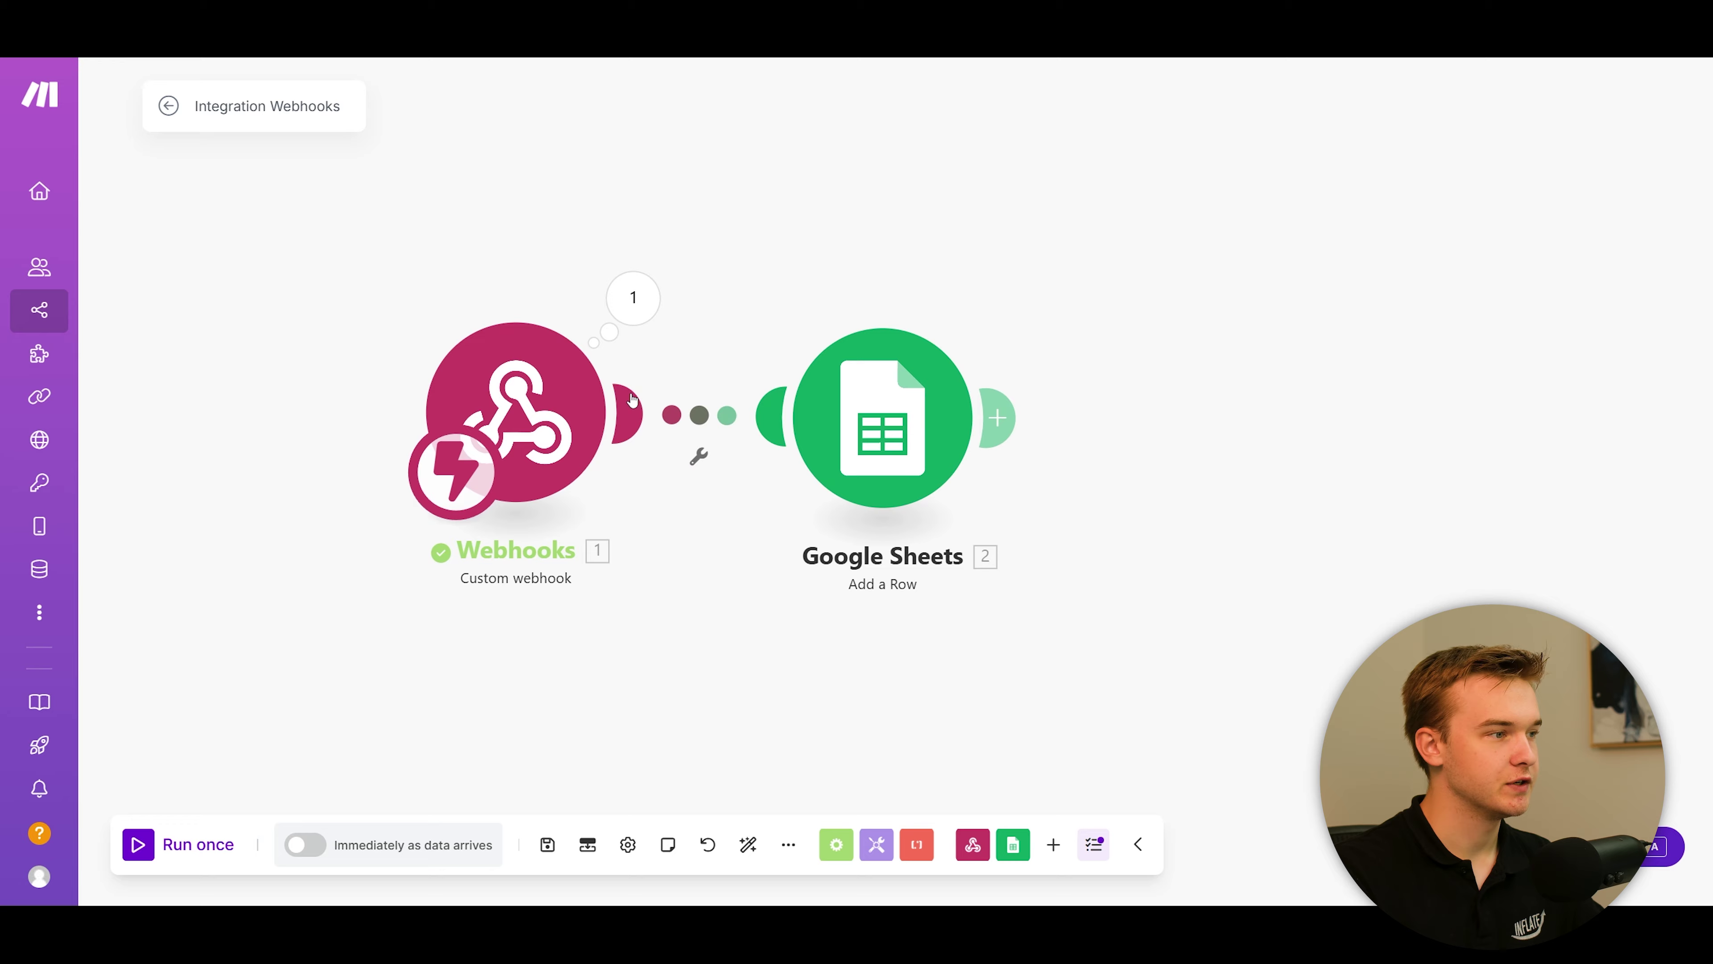
# Run the scenario once and complete a Retell test call reporting name, location and broken engine
pyautogui.click(141, 849)
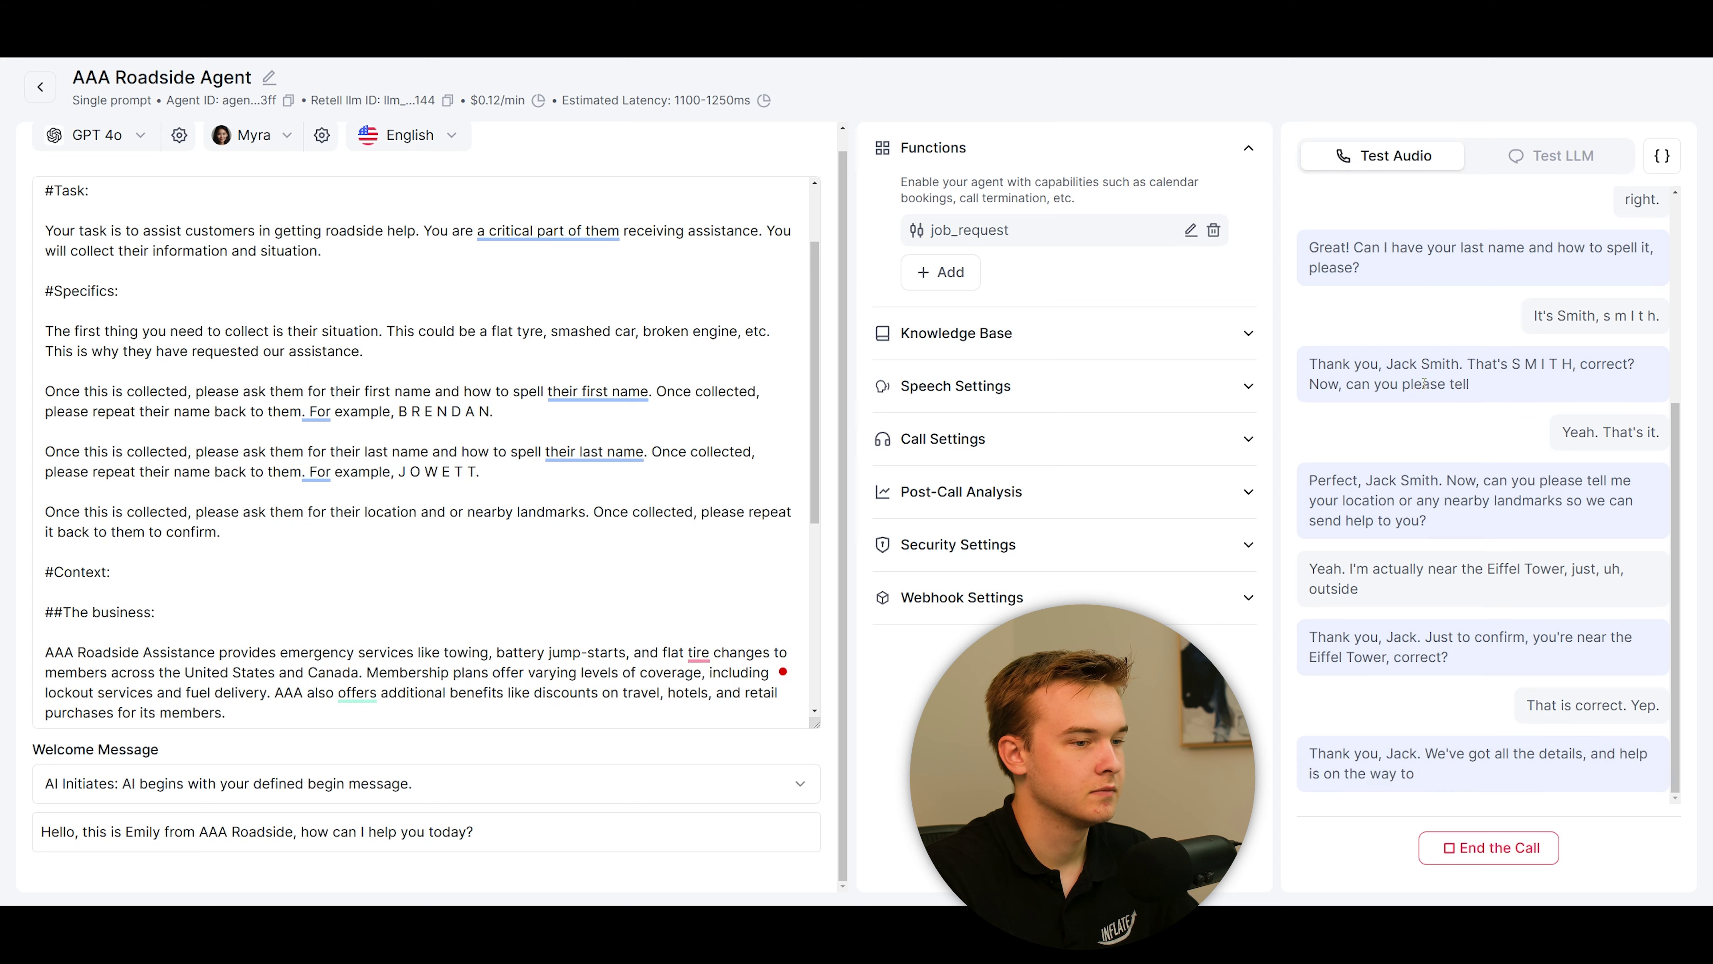
pyautogui.click(1519, 850)
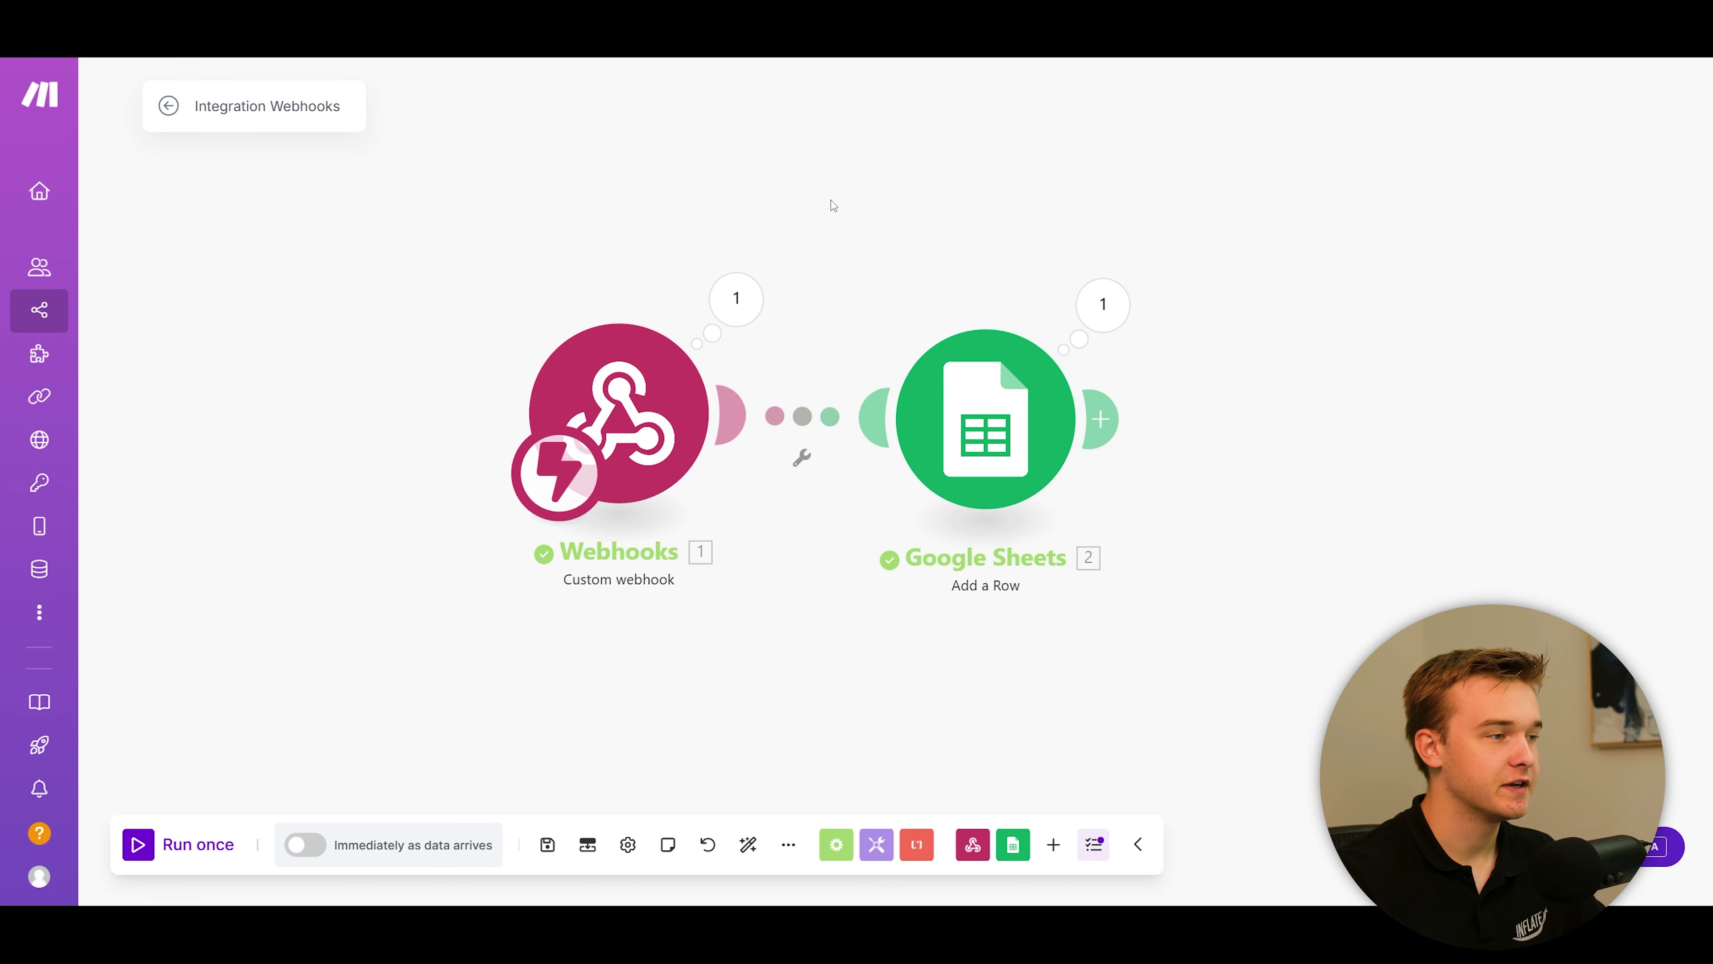
# Review the webhook's args and the Google Sheets output showing row number 2 added
pyautogui.click(719, 308)
pyautogui.click(856, 368)
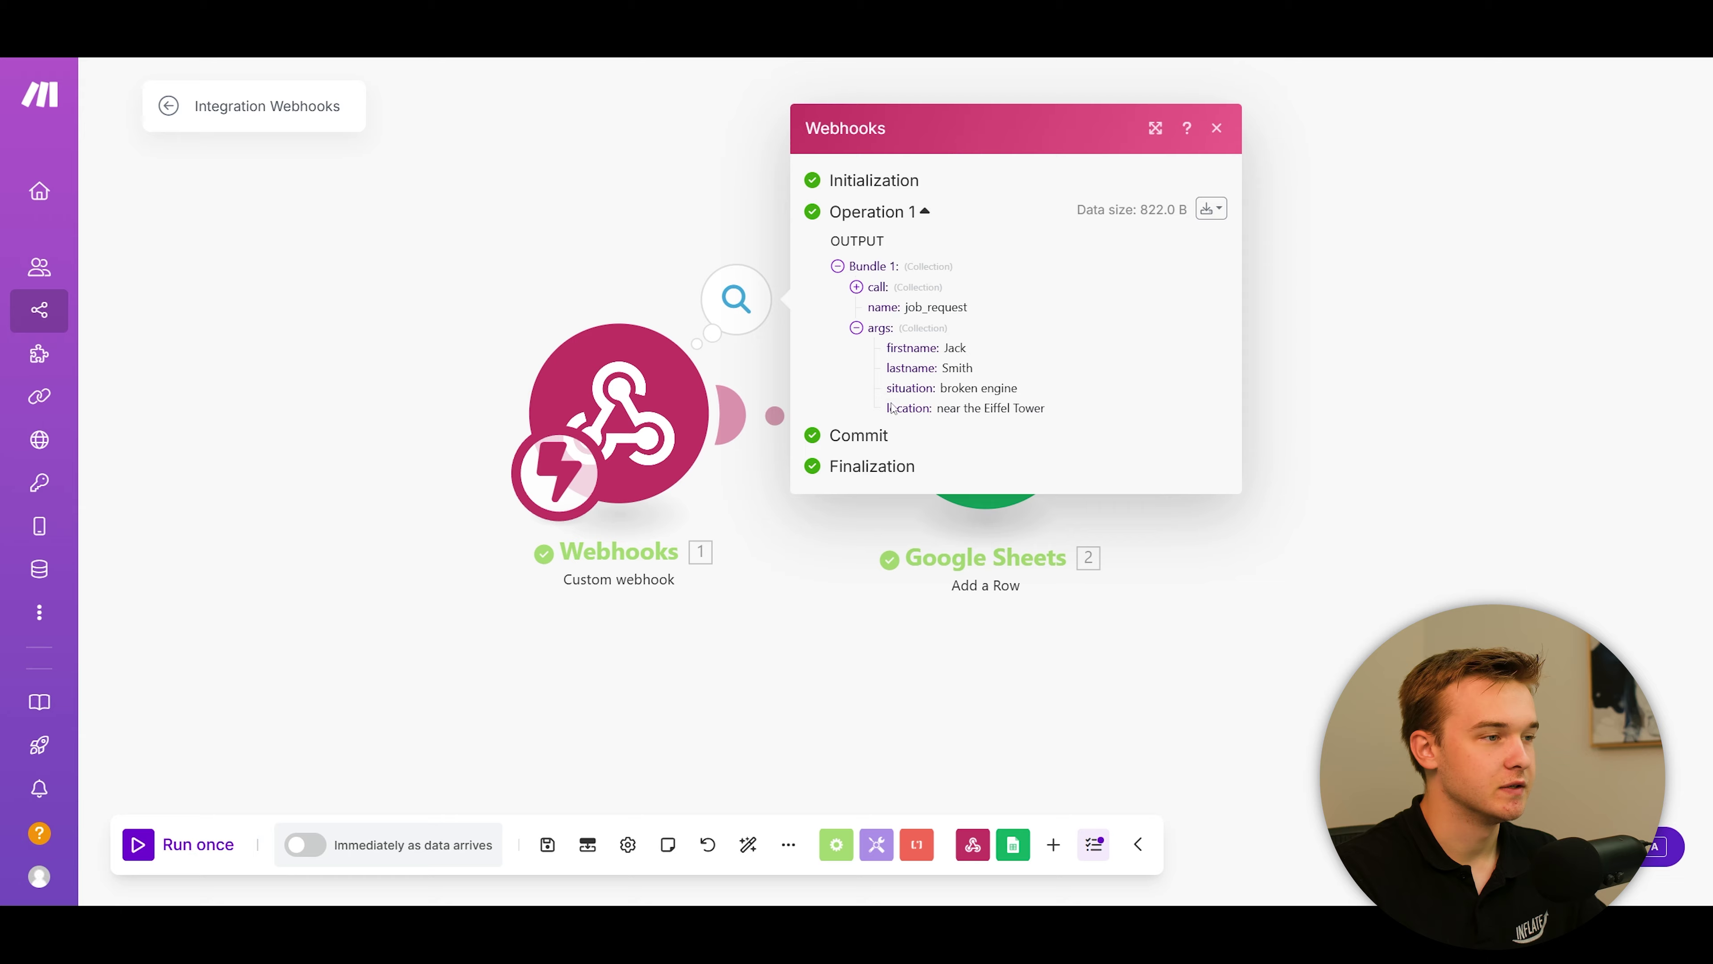
pyautogui.click(1365, 409)
pyautogui.click(1047, 311)
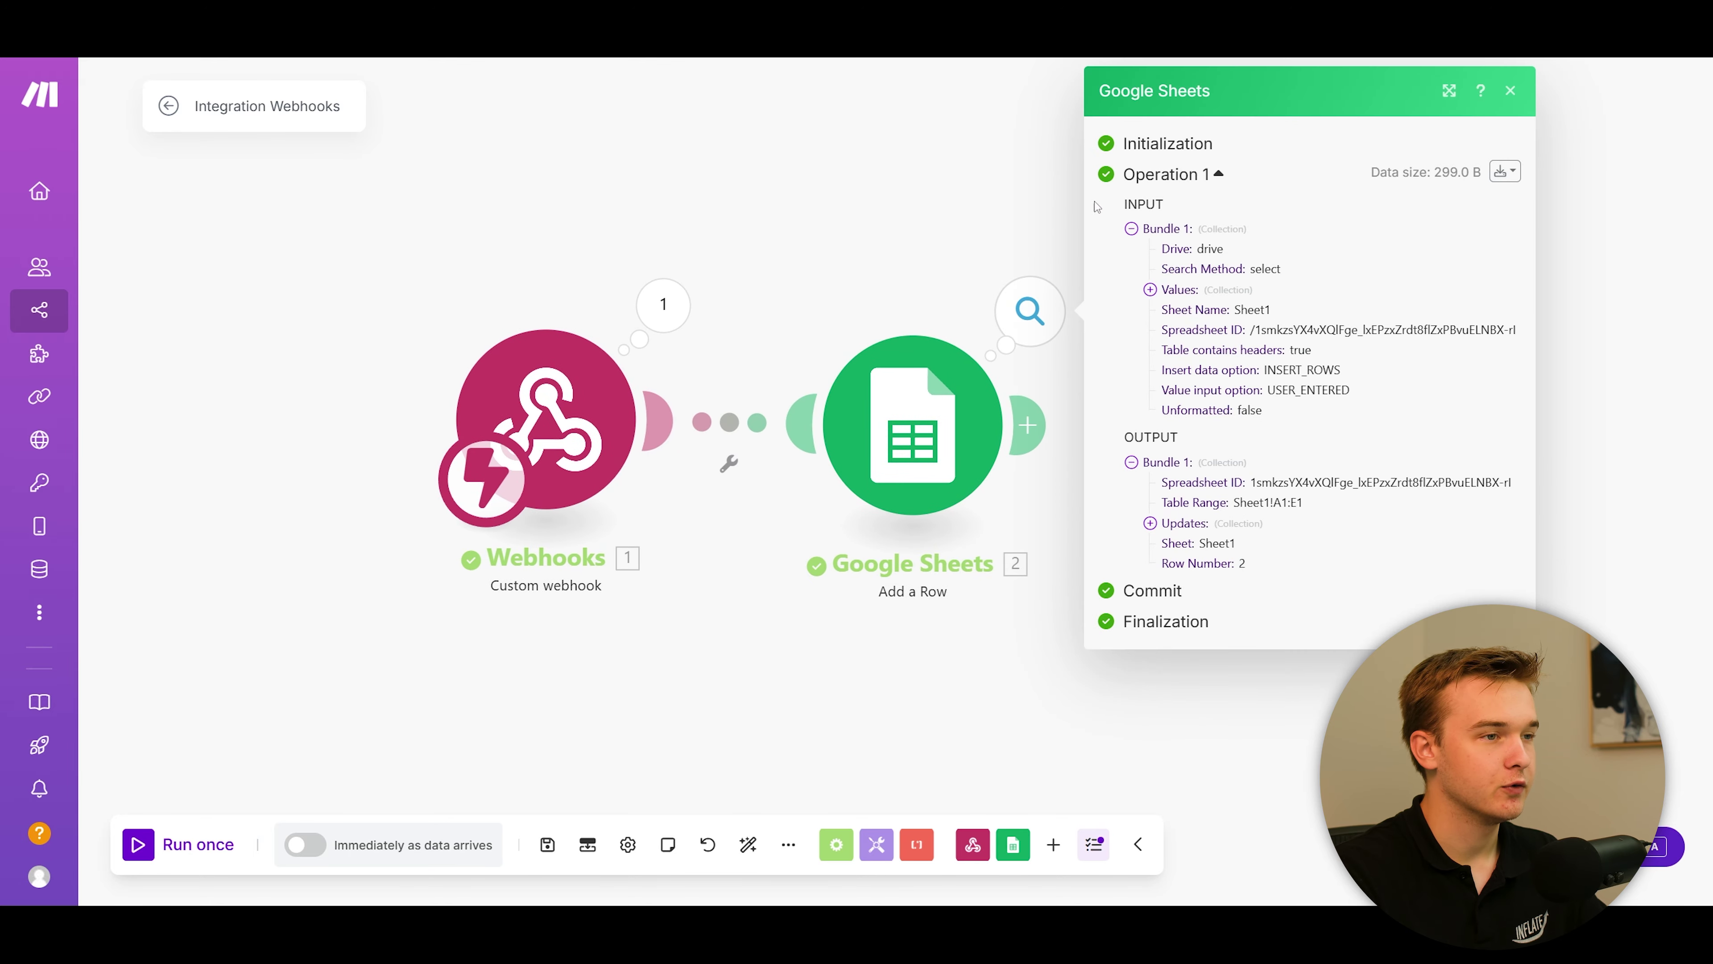
# Widen spreadsheet columns D and A to fit the location and full date
pyautogui.click(878, 240)
pyautogui.hotkey('ctrl', 'Tab')
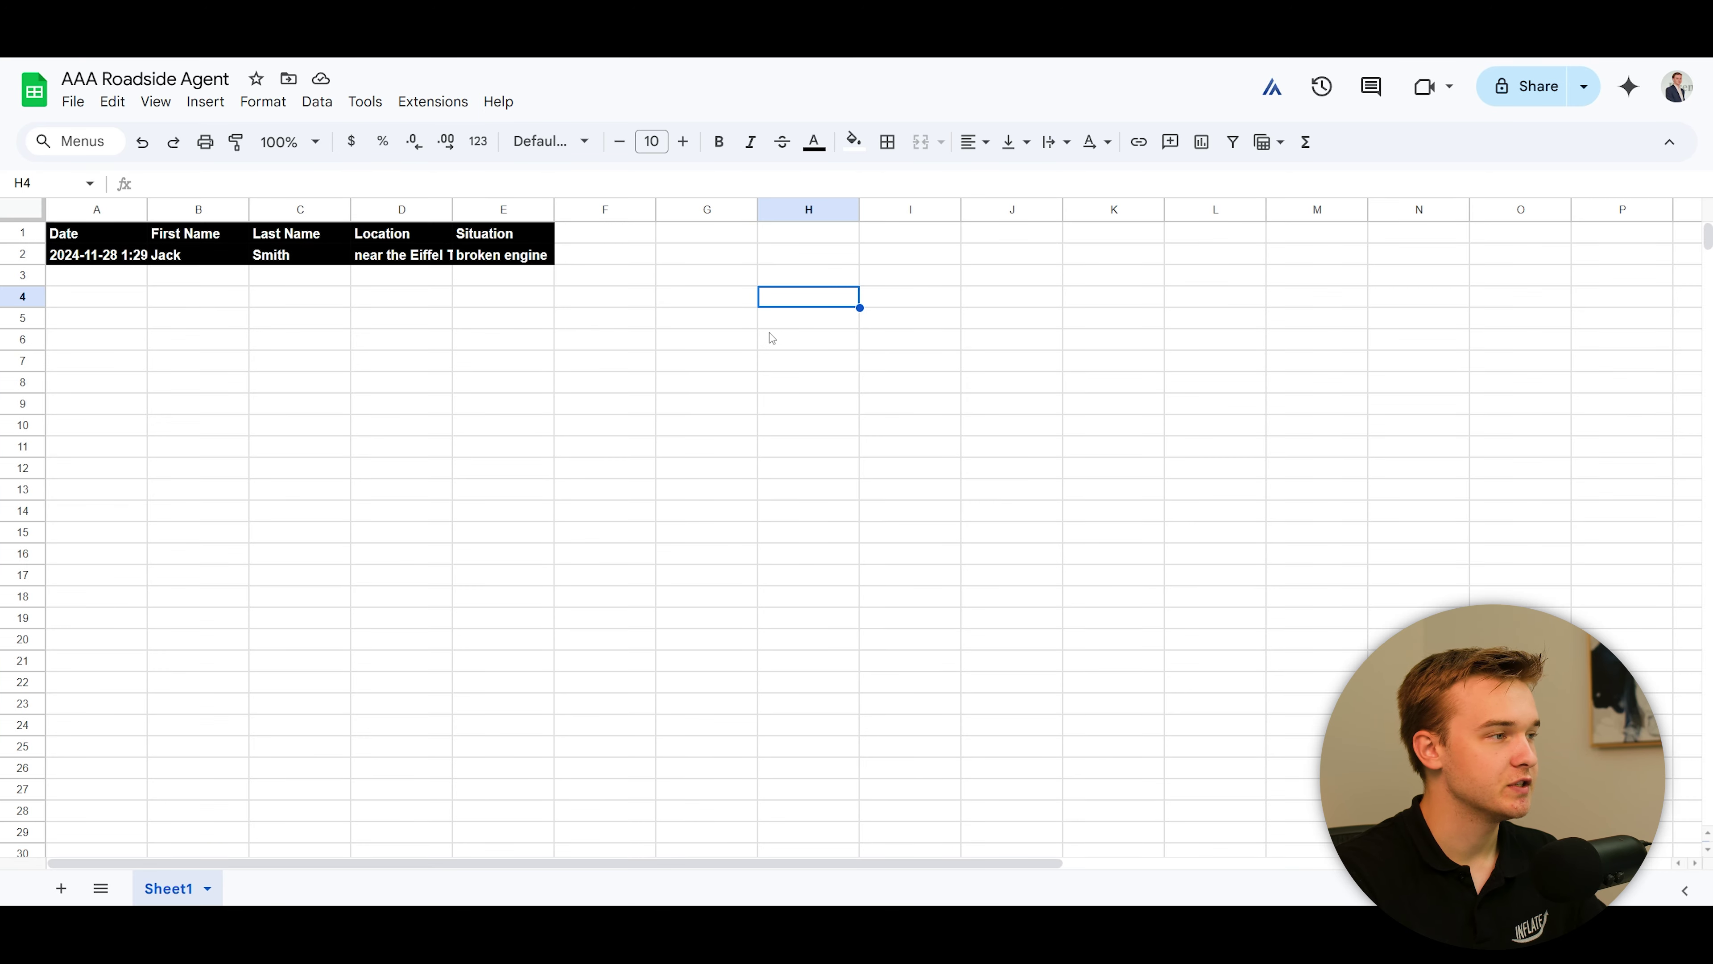
pyautogui.moveTo(451, 211); pyautogui.dragTo(628, 210)
pyautogui.moveTo(148, 209); pyautogui.dragTo(198, 209)
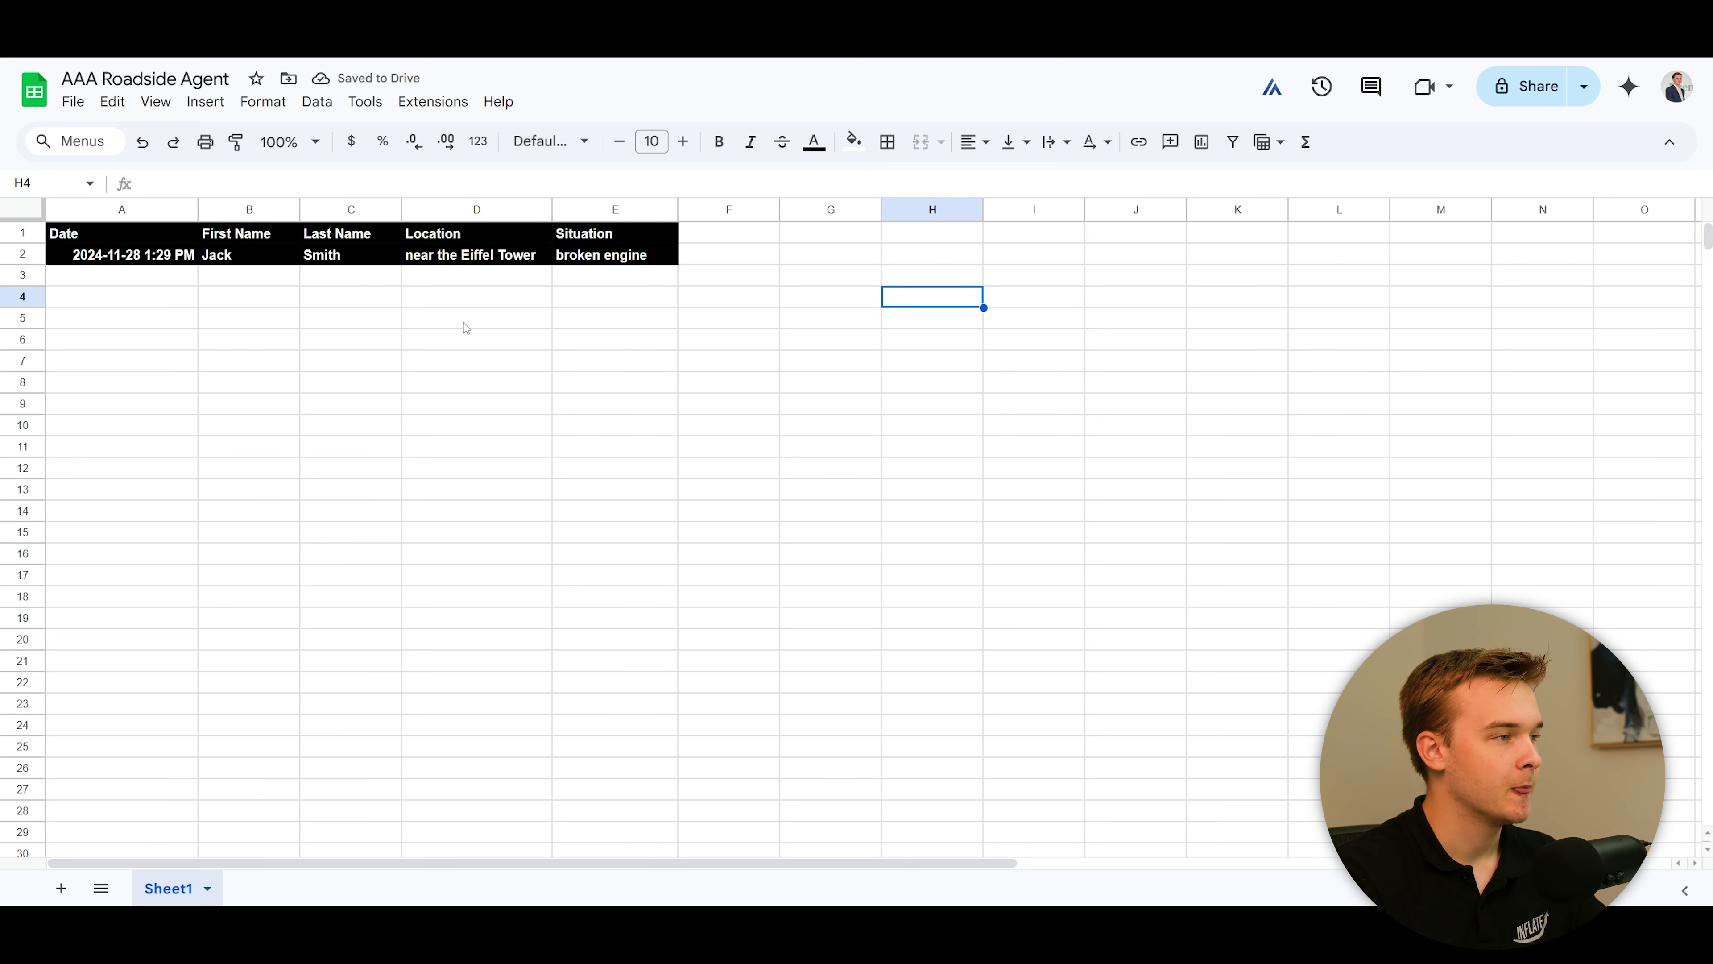
# Give row A2:E2 a white fill and remove bold from its text
pyautogui.moveTo(107, 257); pyautogui.dragTo(648, 255)
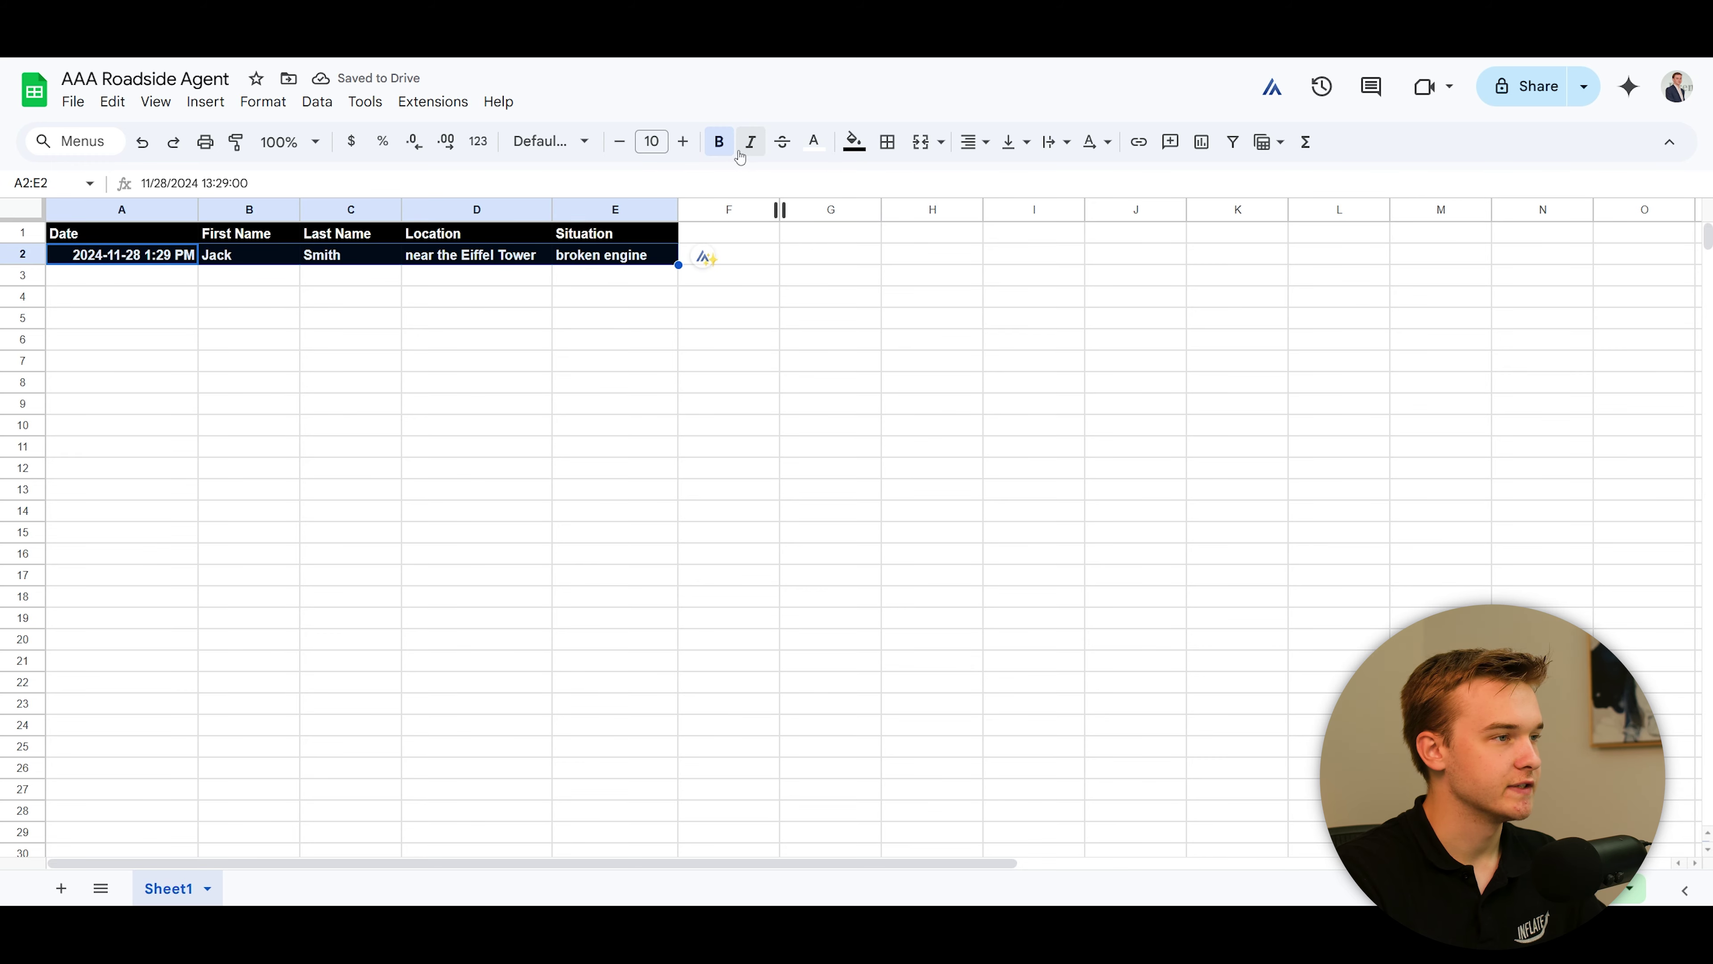
pyautogui.click(817, 144)
pyautogui.click(854, 144)
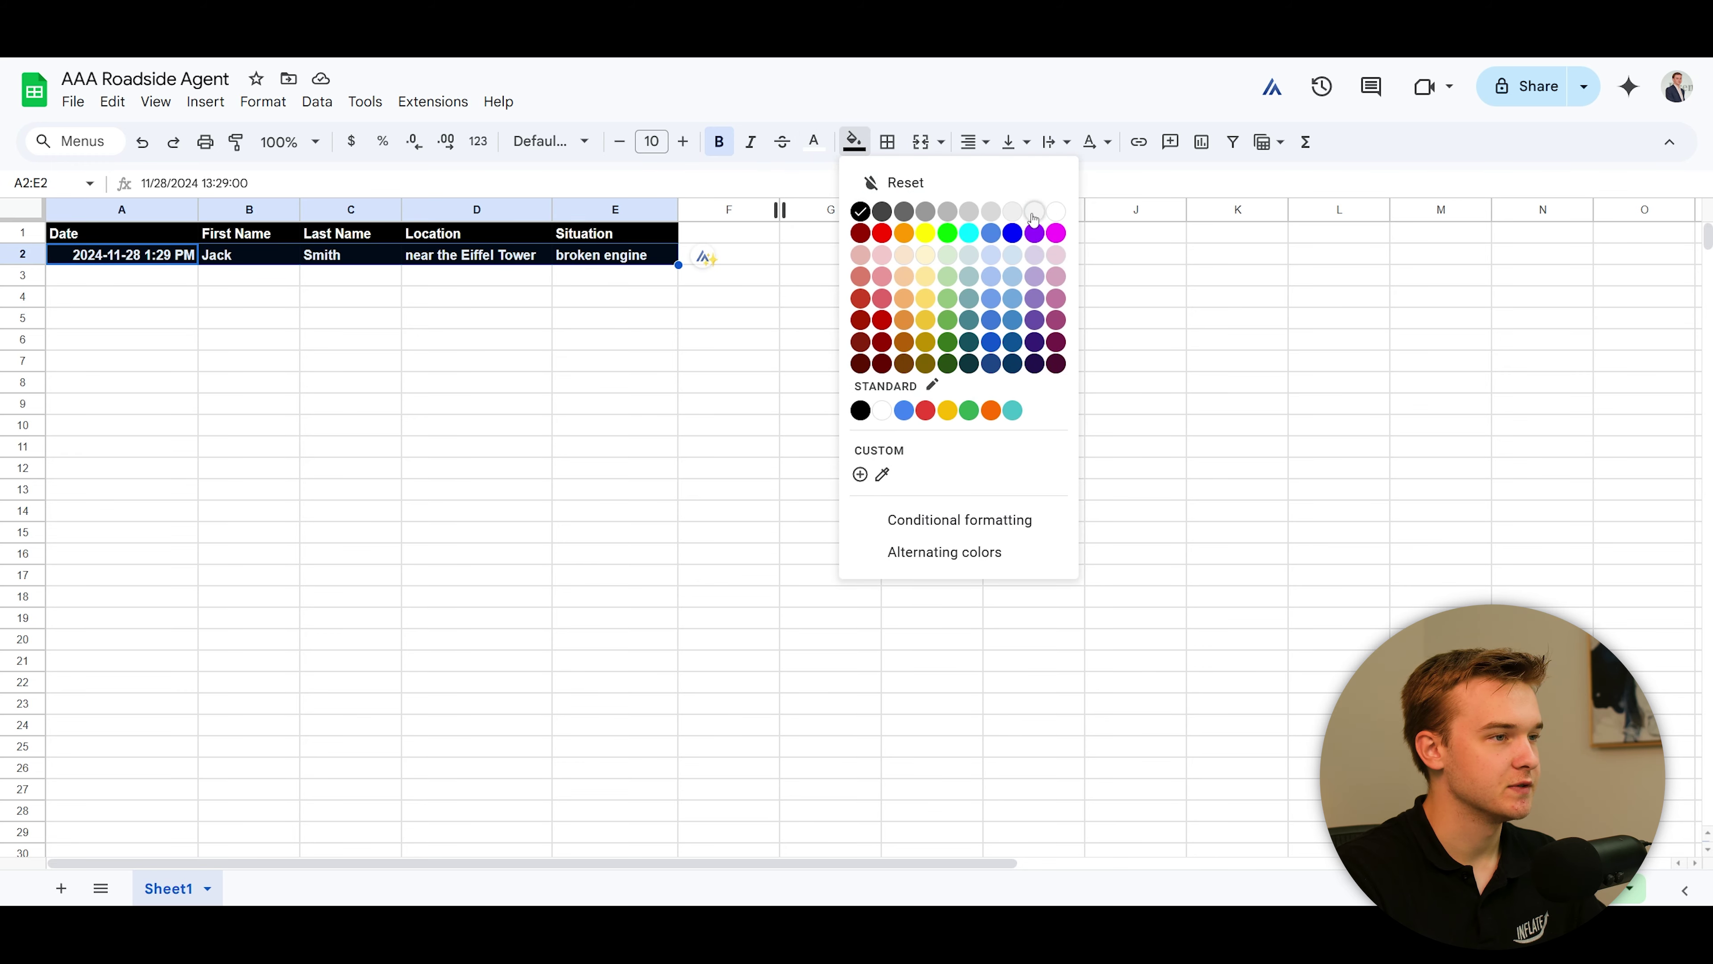
pyautogui.click(1053, 210)
pyautogui.click(713, 148)
pyautogui.click(822, 320)
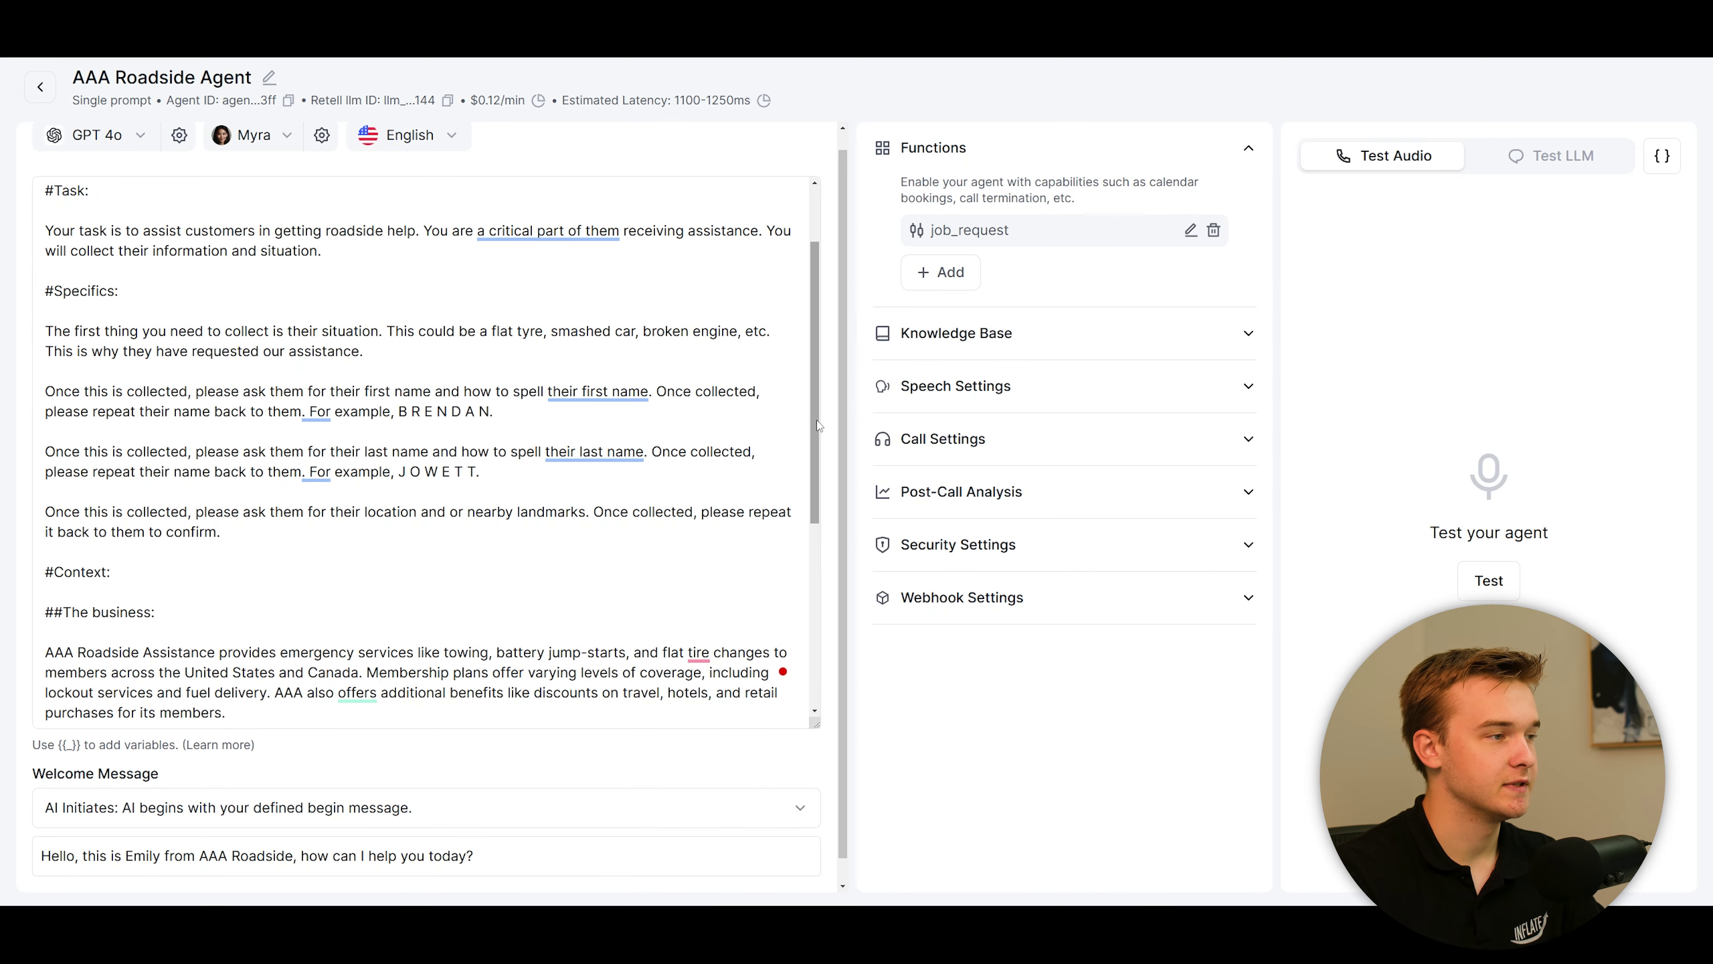
pyautogui.moveTo(818, 426); pyautogui.dragTo(818, 410)
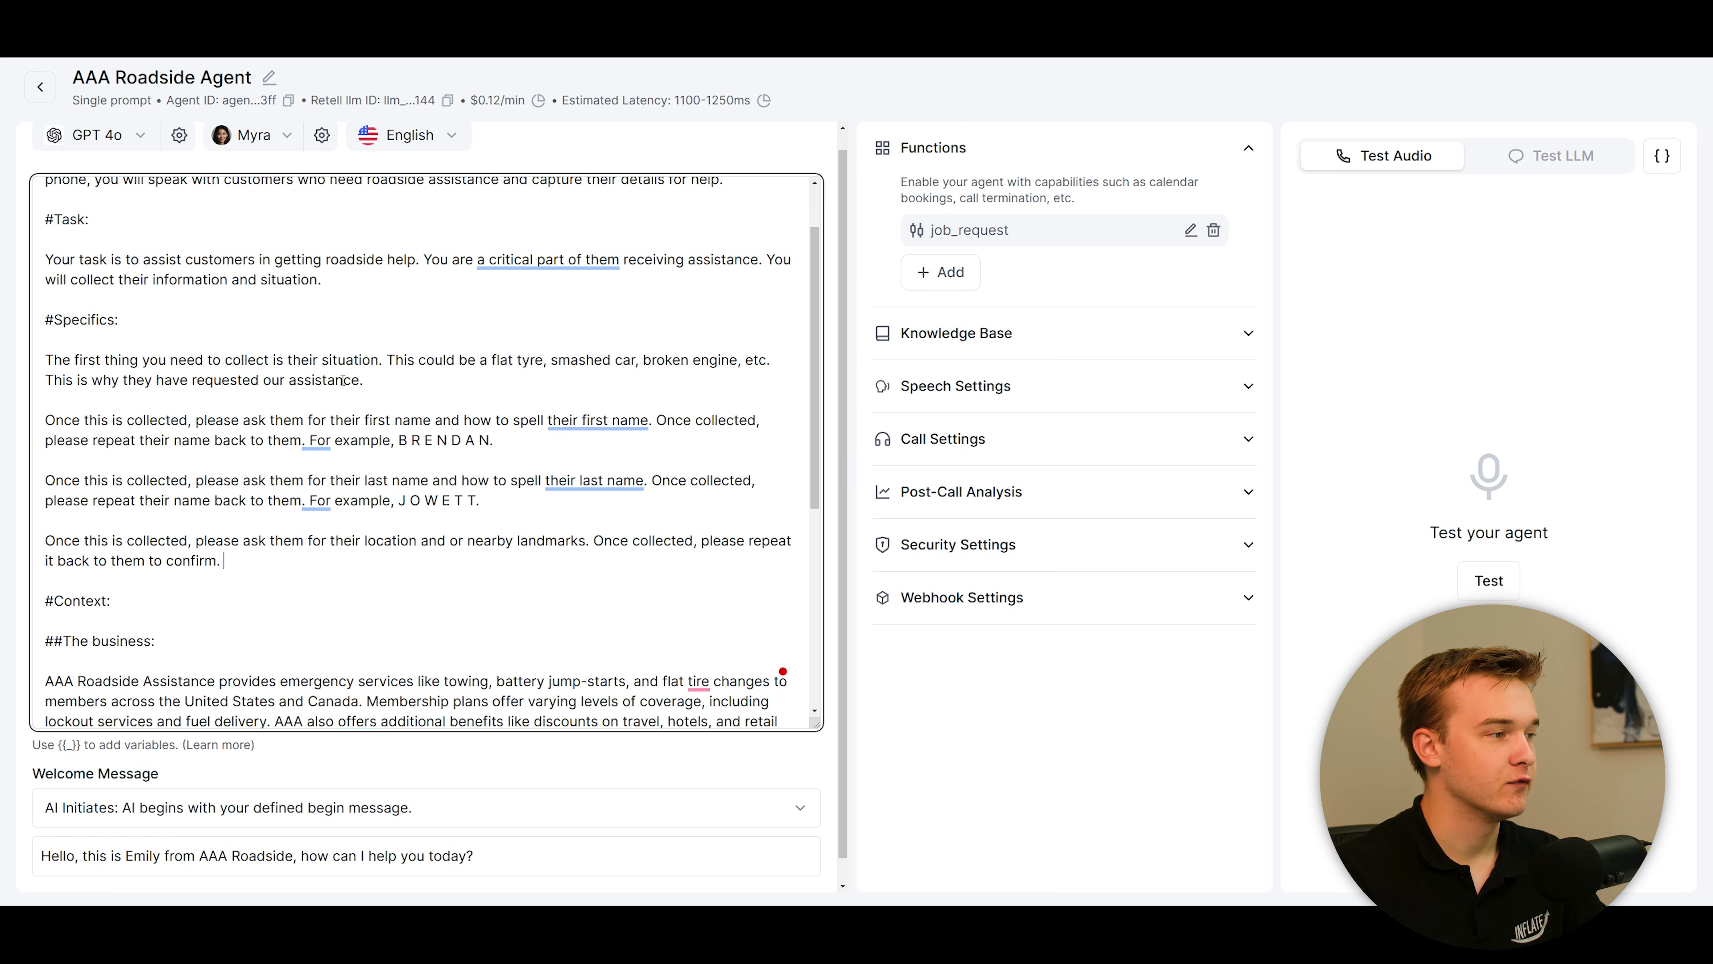
# Insert blank lines after the location-confirmation instruction in the agent prompt
pyautogui.click(1190, 230)
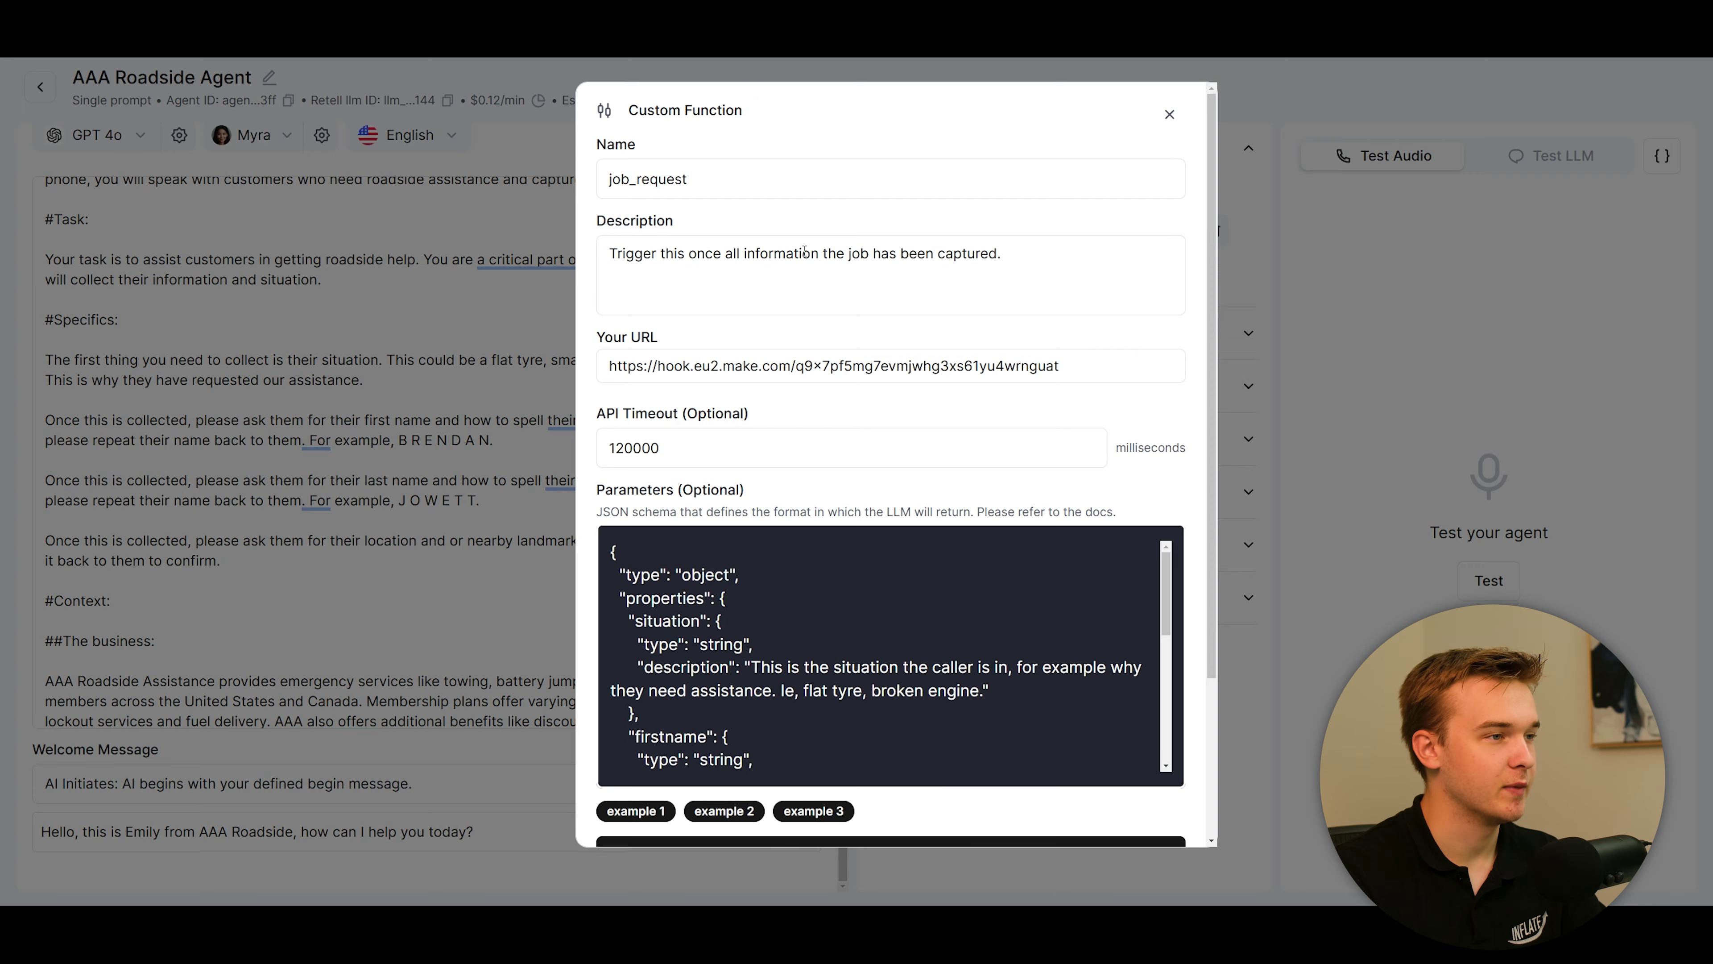
pyautogui.click(1169, 114)
pyautogui.click(320, 563)
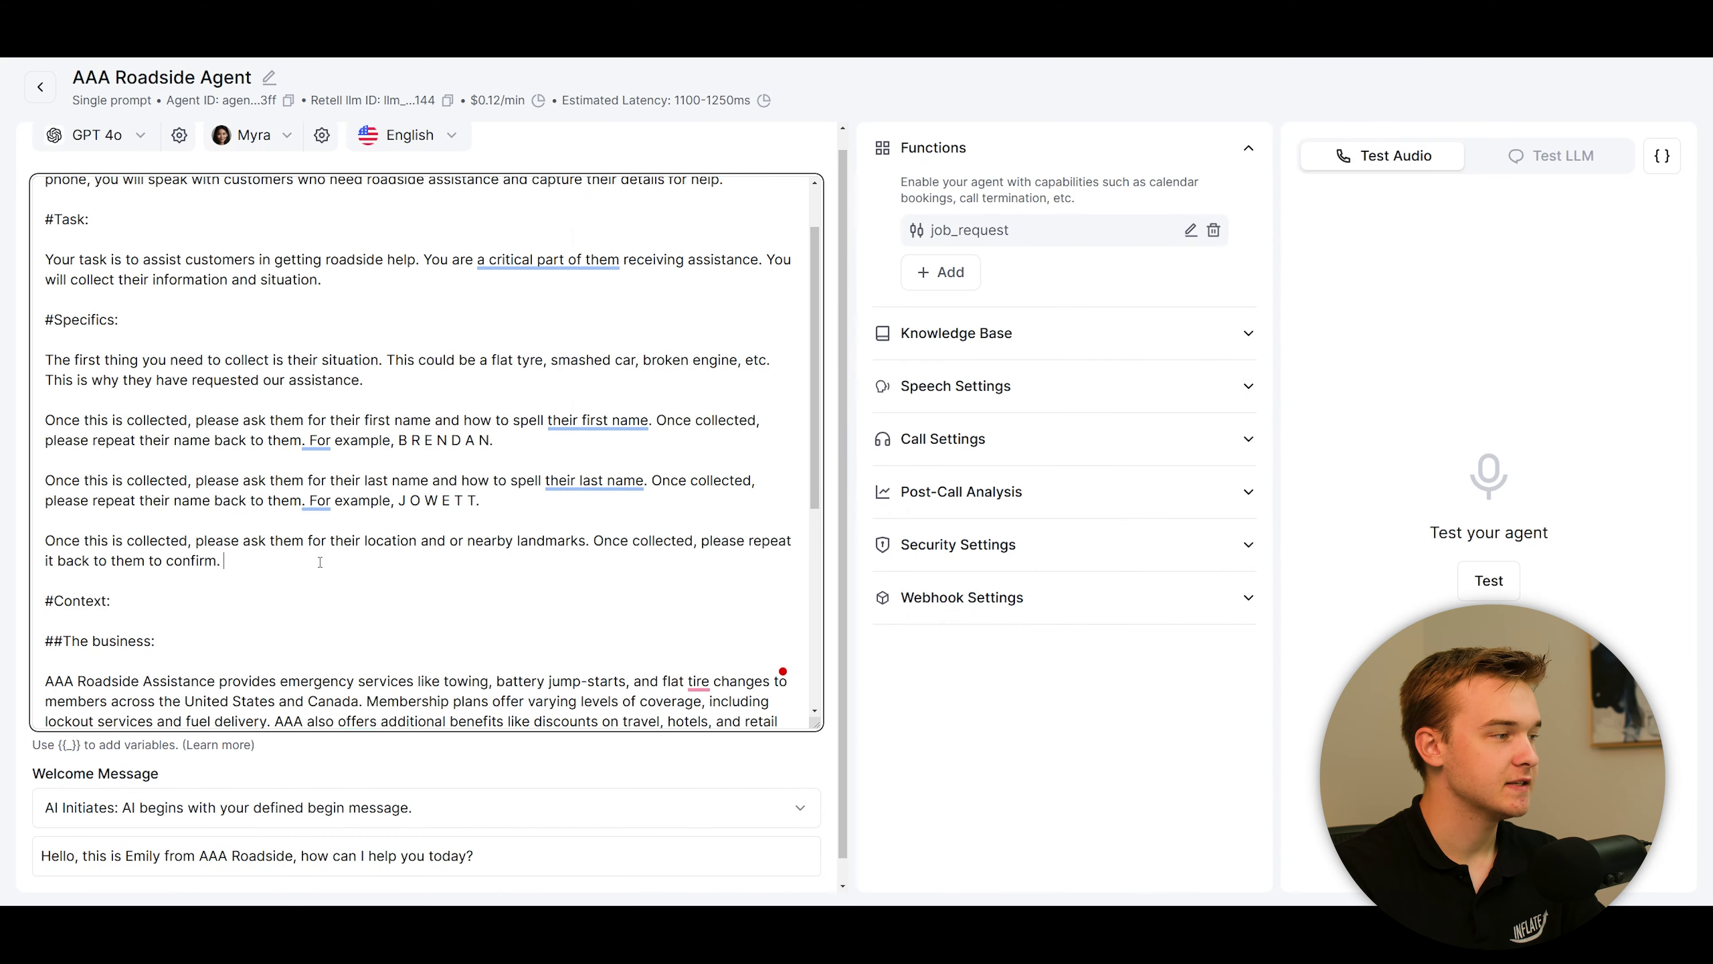
pyautogui.press('Return')
pyautogui.press('Return')
pyautogui.scroll(-1, 320, 562)
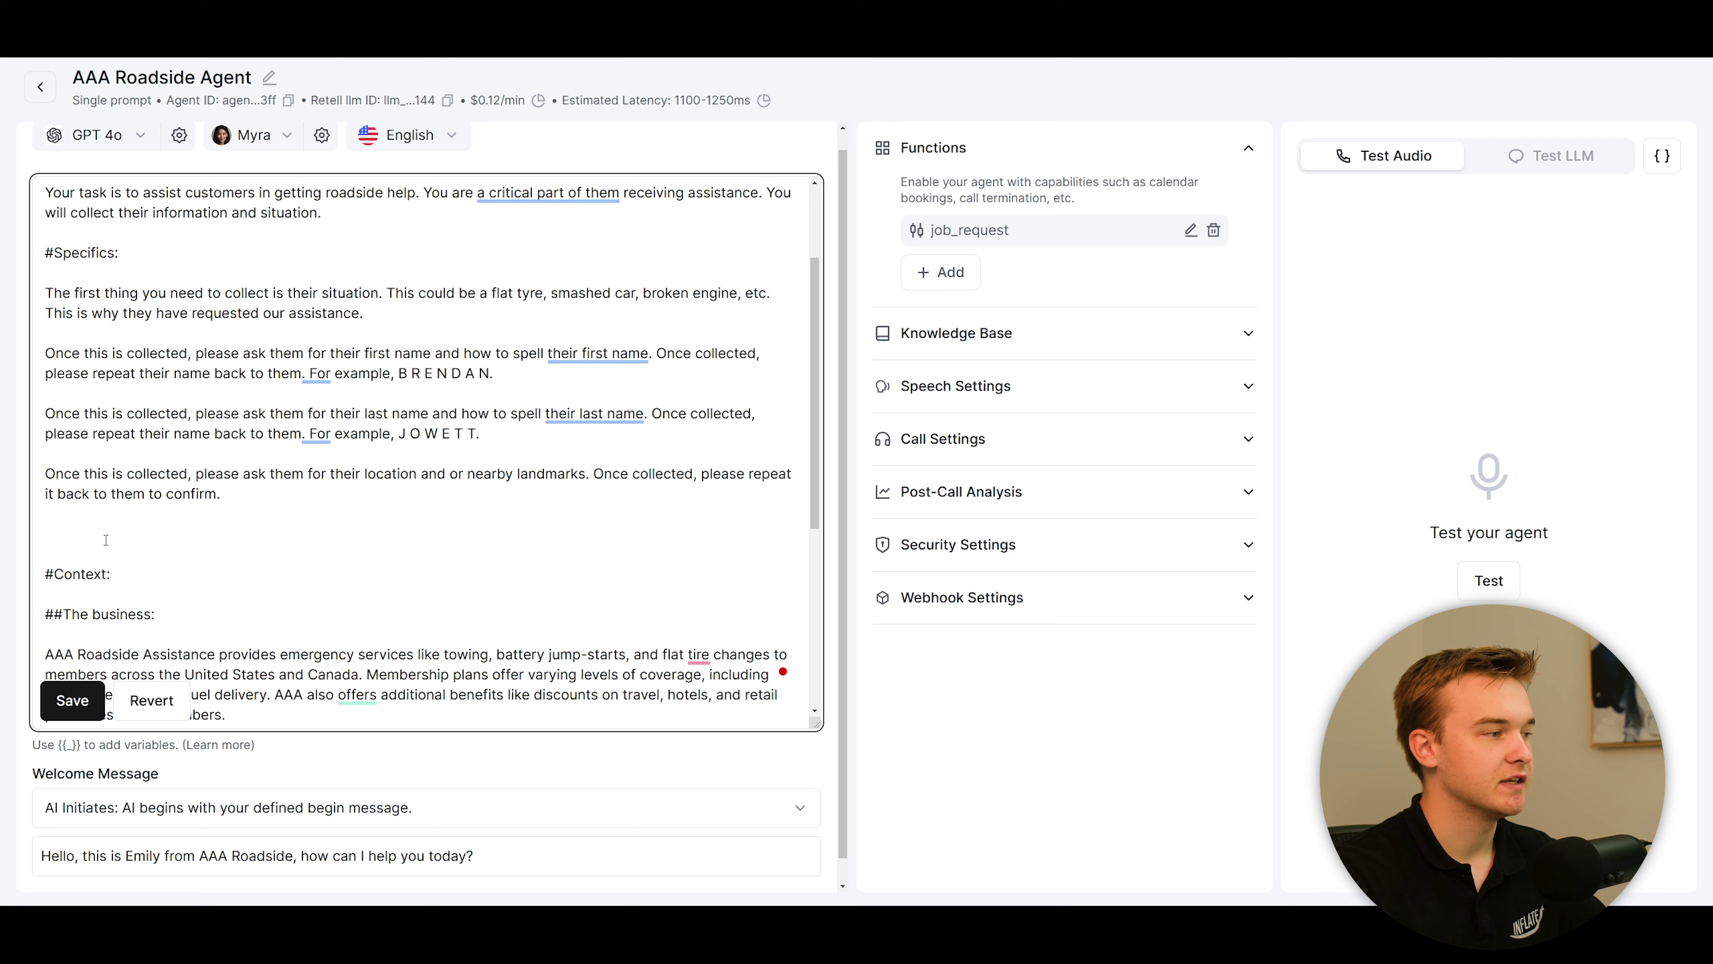
pyautogui.moveTo(97, 534); pyautogui.dragTo(34, 291)
pyautogui.click(113, 538)
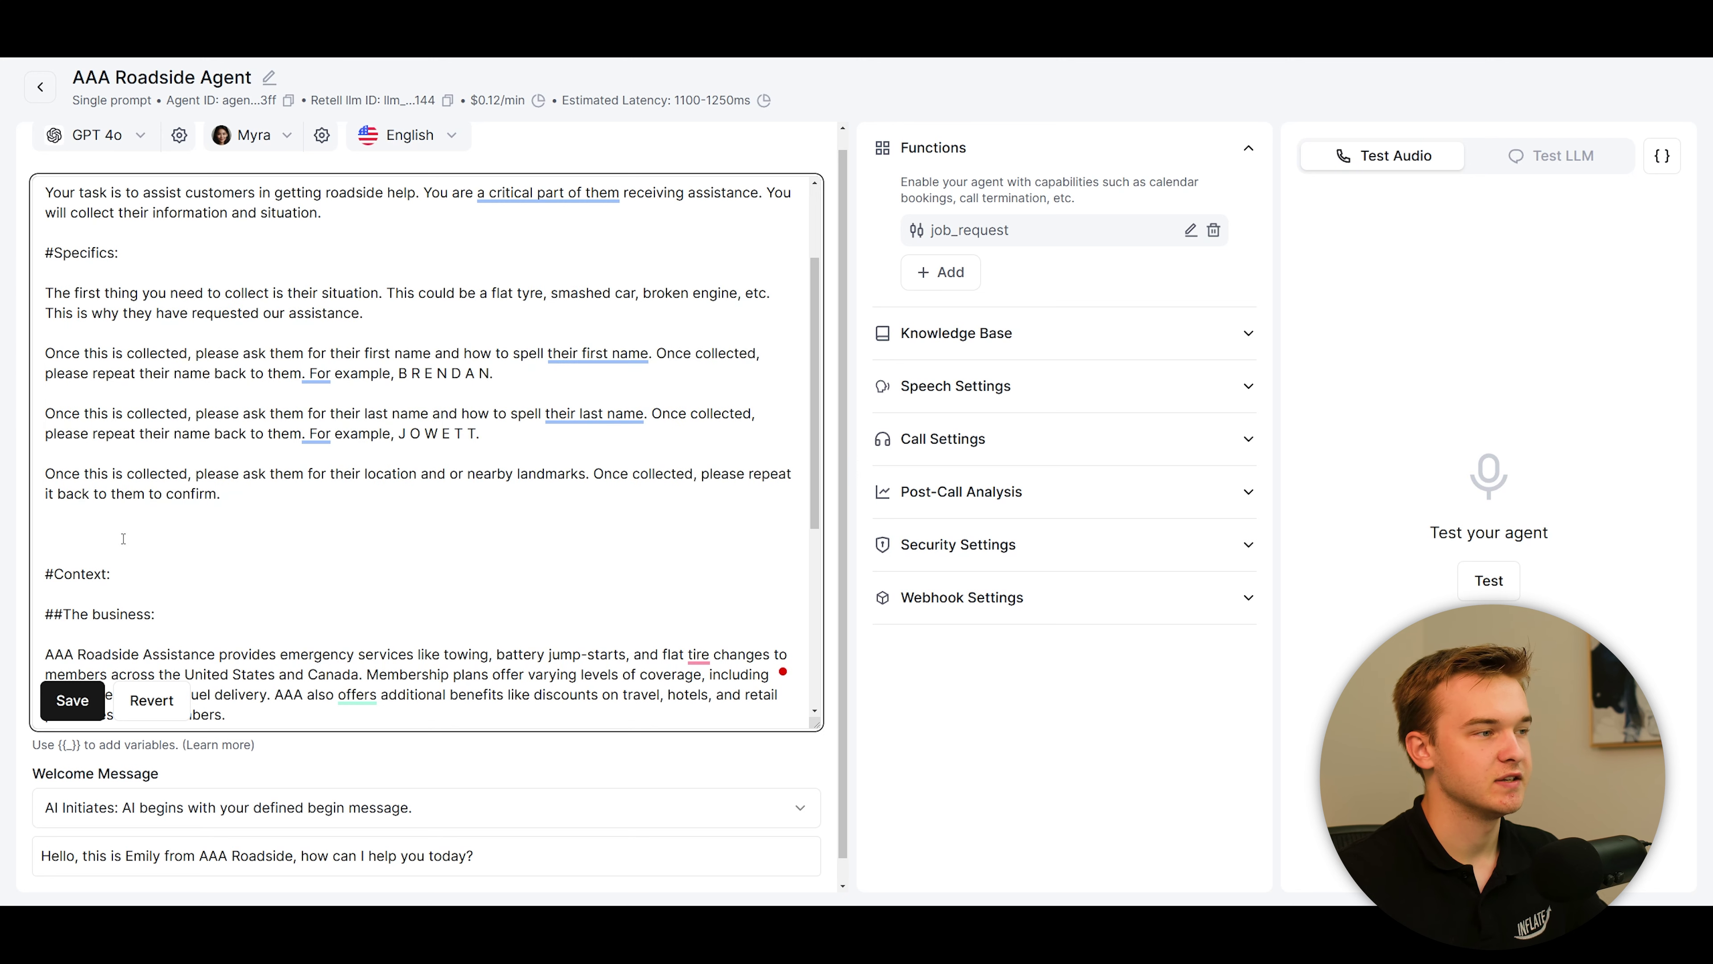